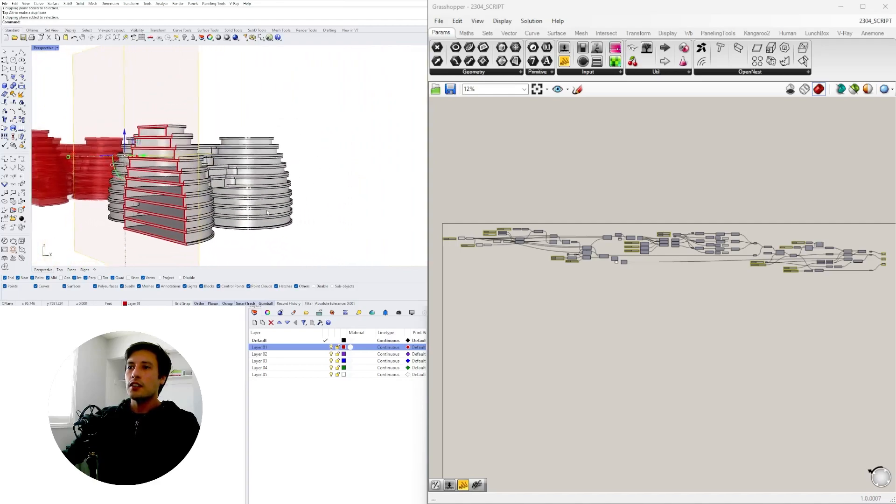
Delete the clipping plane that cuts through the baked grey towers
right_click_drag(209, 186, 266, 205)
left_click(368, 234)
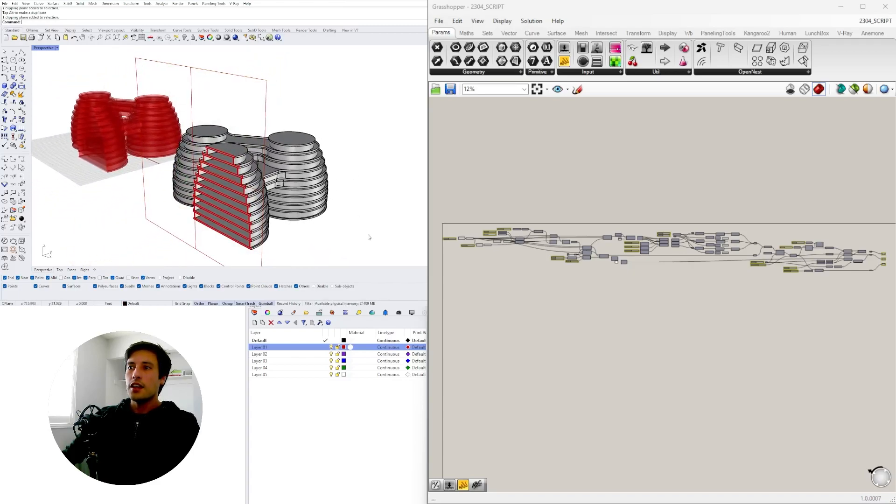
scroll(291, 157, "down", 3)
left_click(250, 110)
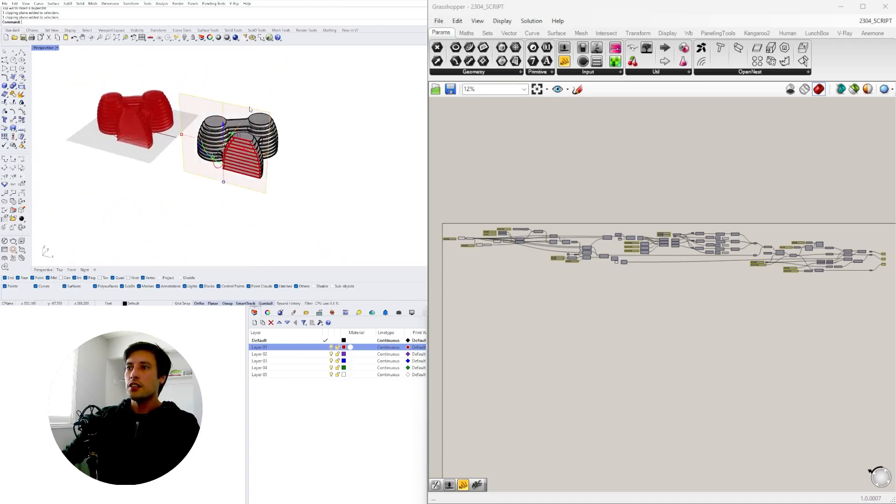
key("Delete")
Hide all the baked tower geometry so only the red parametric preview is left in the viewport
left_click_drag(292, 216, 197, 120)
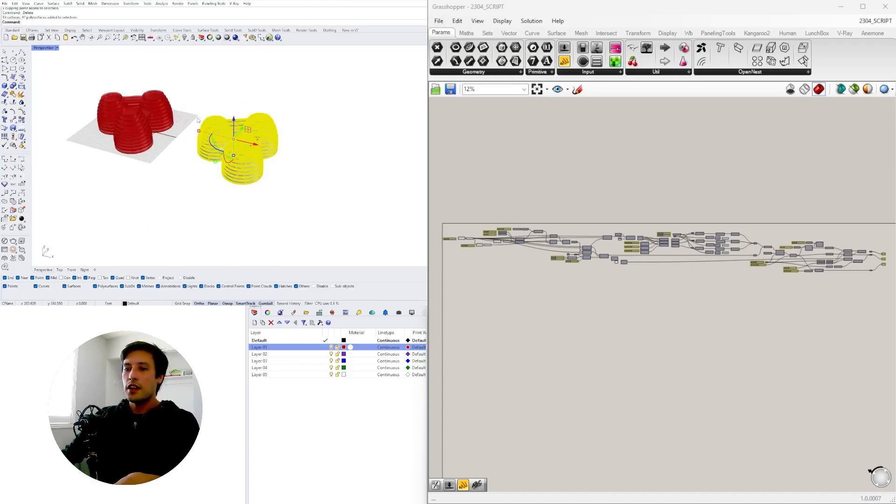
key("ctrl+h")
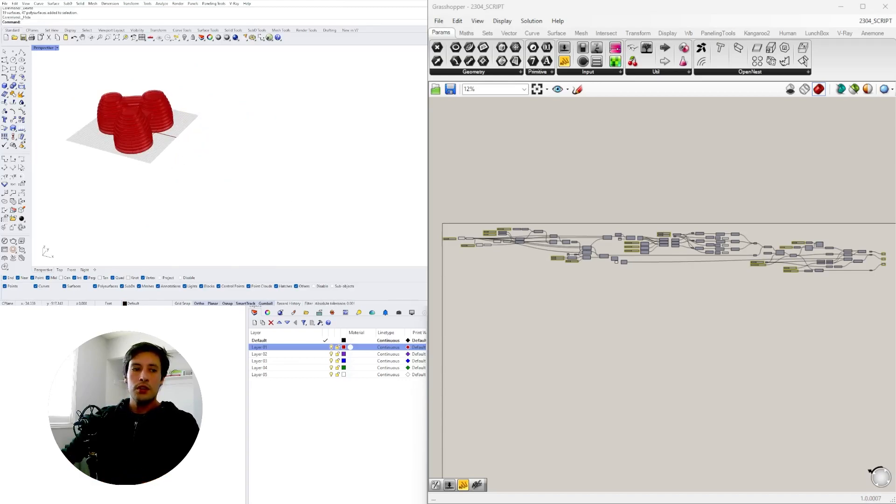
scroll(151, 121, "up", 3)
right_click_drag(156, 123, 181, 153)
scroll(171, 186, "up", 4)
right_click_drag(170, 188, 303, 127)
mouse_move(303, 127)
right_mouse_down("shift")
mouse_move(270, 142)
mouse_move(318, 120)
right_mouse_up("shift")
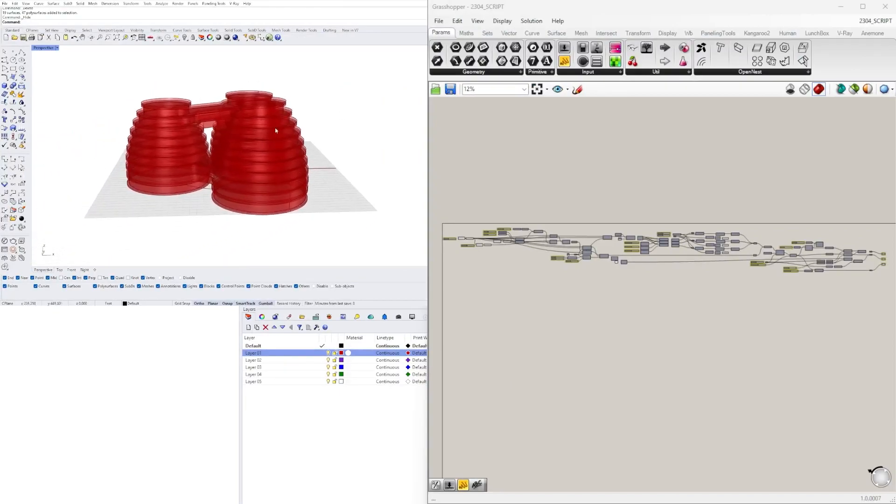
scroll(223, 191, "up", 3)
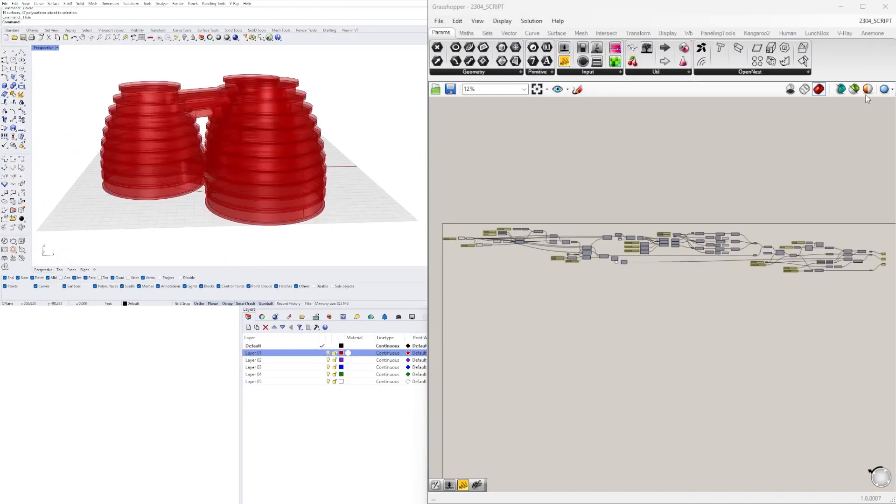
Restrict the preview to selected components and display the first Circle component that sets the building layout
left_click(854, 89)
scroll(470, 251, "up", 8)
left_click(538, 256)
right_click_drag(190, 170, 247, 177)
right_click_drag(264, 147, 240, 190, "shift")
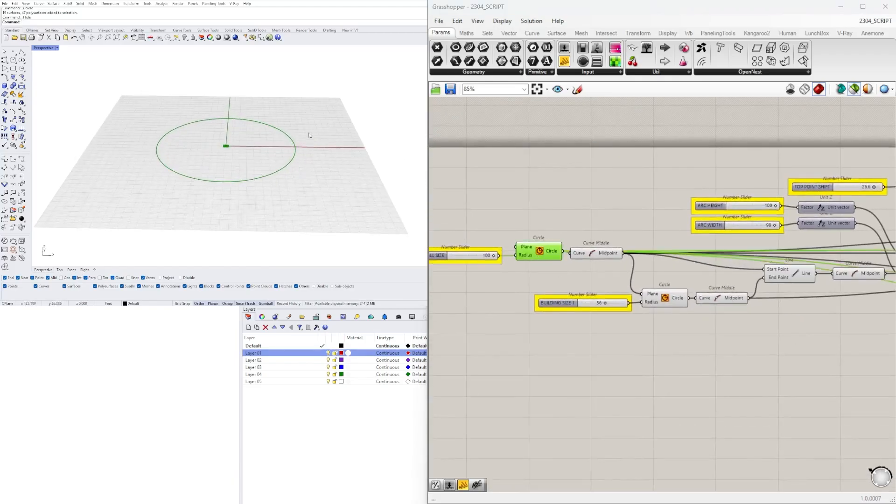
Preview the layout circle's Curve Middle point together with the second Circle centred on it, driven by the BUILDING SIZE slider
left_click(595, 249)
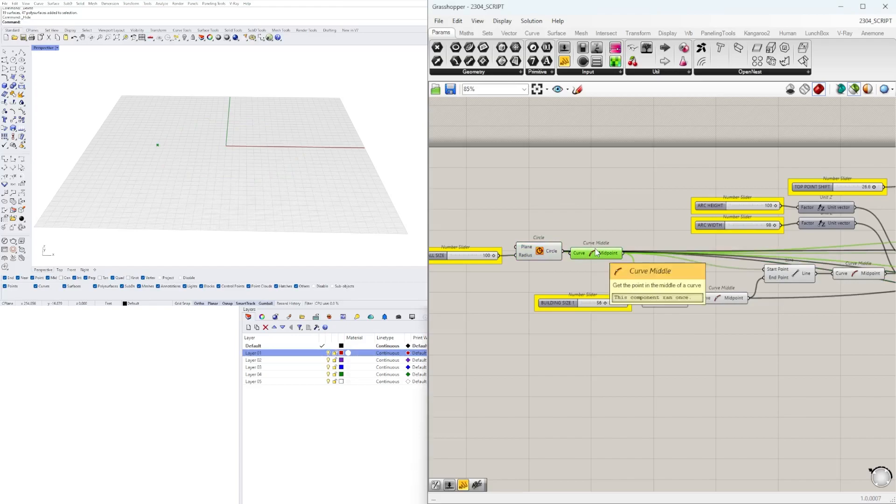
left_click(546, 252, "shift")
right_click_drag(641, 250, 532, 290)
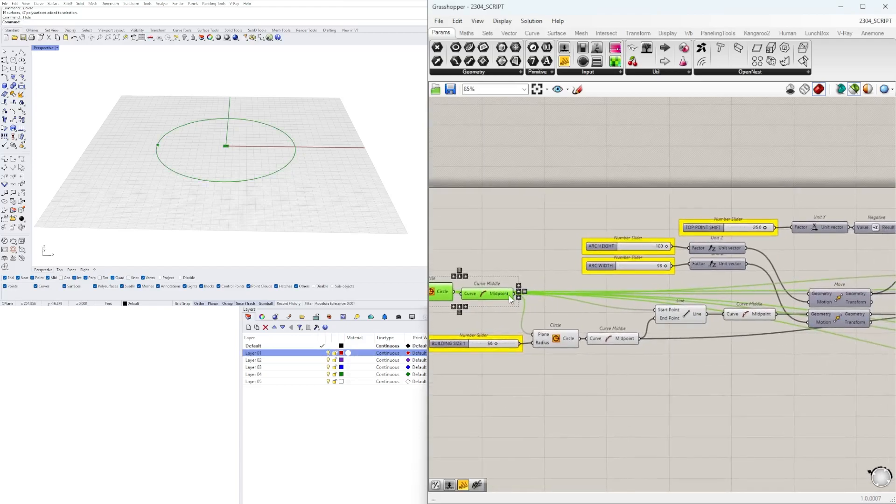
left_click(565, 346, "shift")
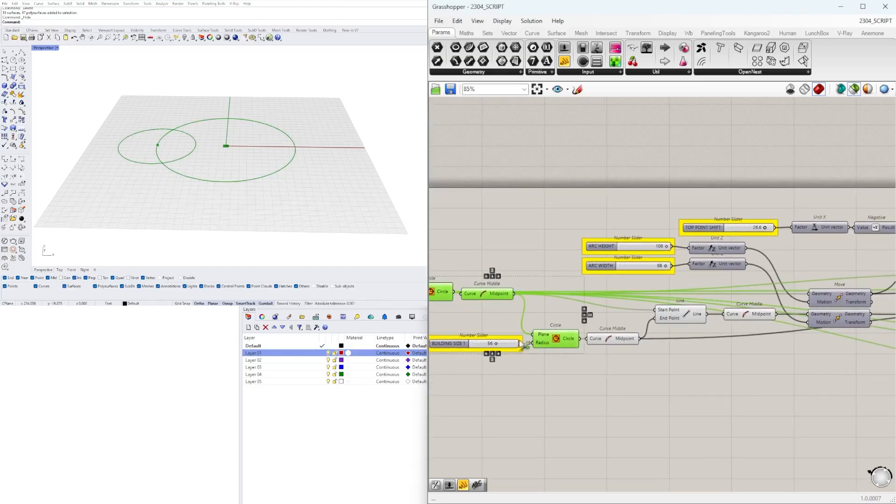
scroll(149, 178, "down", 3)
right_click_drag(150, 179, 191, 195, "shift")
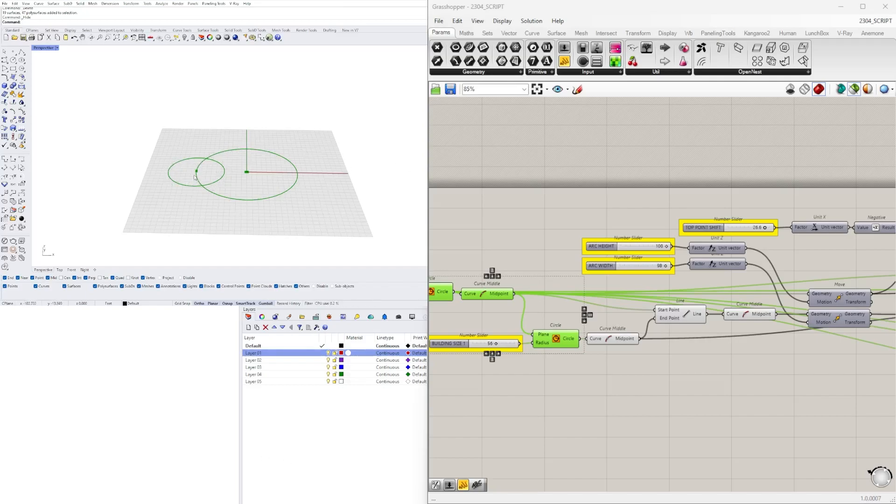
Preview the Arc 3Pt component that draws the tower's curved side profile
scroll(831, 331, "down", 3)
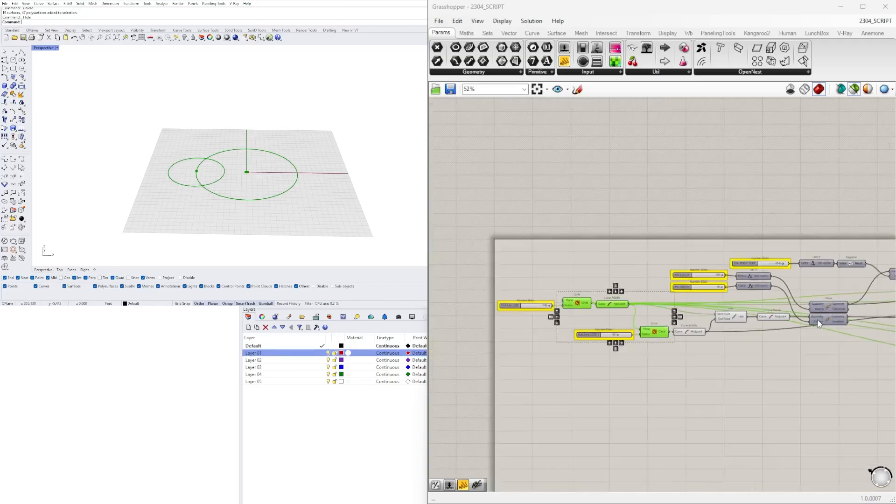
right_click_drag(880, 337, 724, 339)
right_click_drag(831, 389, 679, 359)
scroll(751, 367, "up", 5)
right_click_drag(766, 344, 743, 331)
scroll(637, 338, "down", 1)
scroll(743, 329, "up", 1)
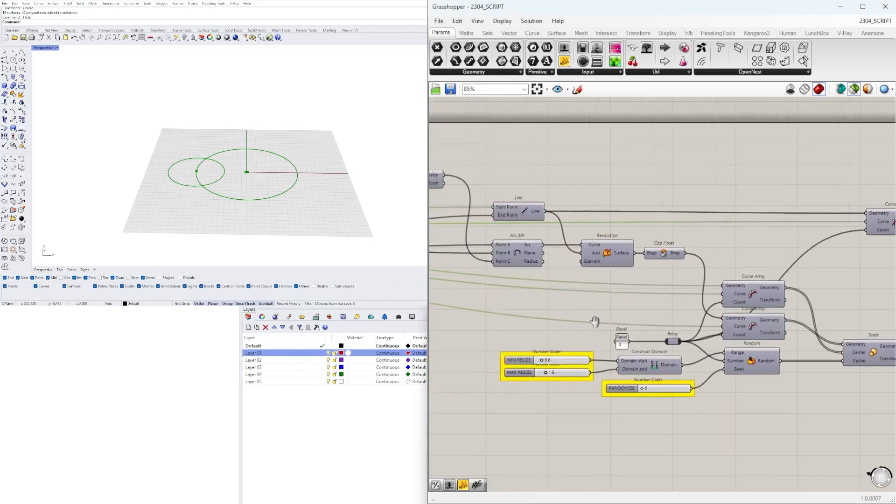
right_click_drag(467, 219, 624, 265)
left_click(624, 265)
right_click_drag(185, 139, 192, 136)
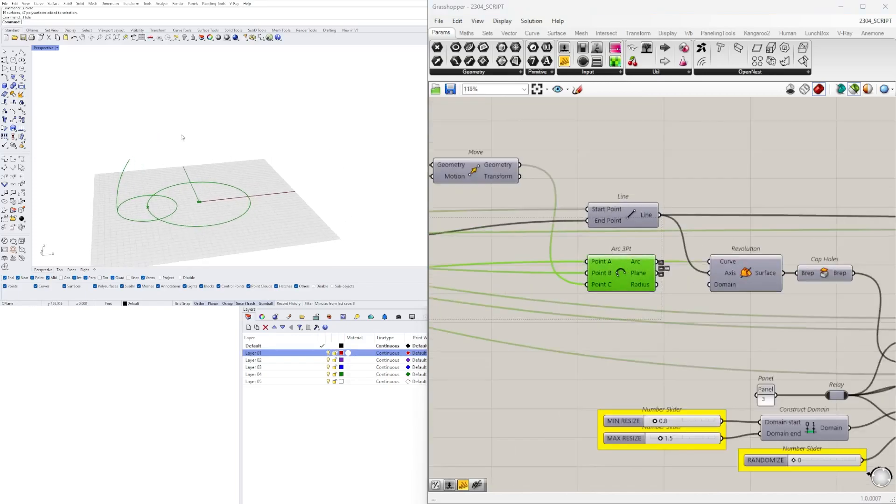
scroll(118, 182, "up", 3)
scroll(729, 288, "down", 1)
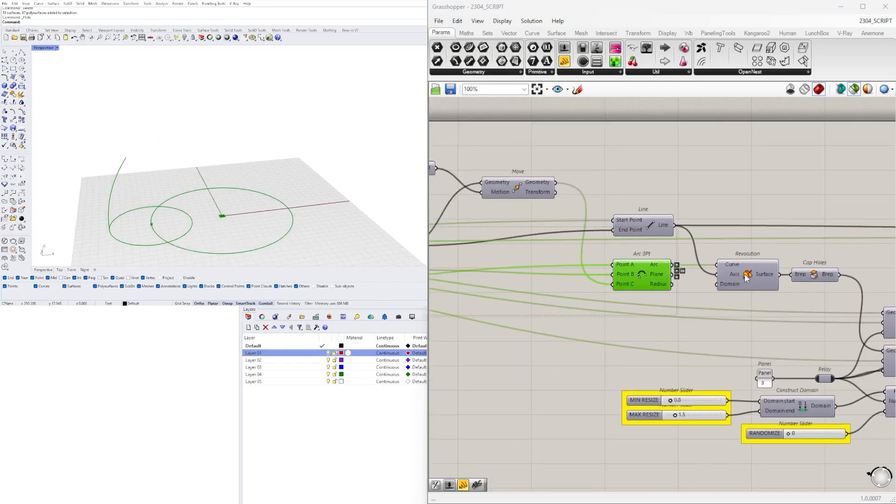
Preview the Revolution and Cap Holes components that turn the arc profile into a closed tower
left_click(747, 278, "shift")
left_click(820, 275, "shift")
scroll(233, 183, "down", 2)
right_click_drag(202, 194, 227, 173)
scroll(237, 139, "down", 4)
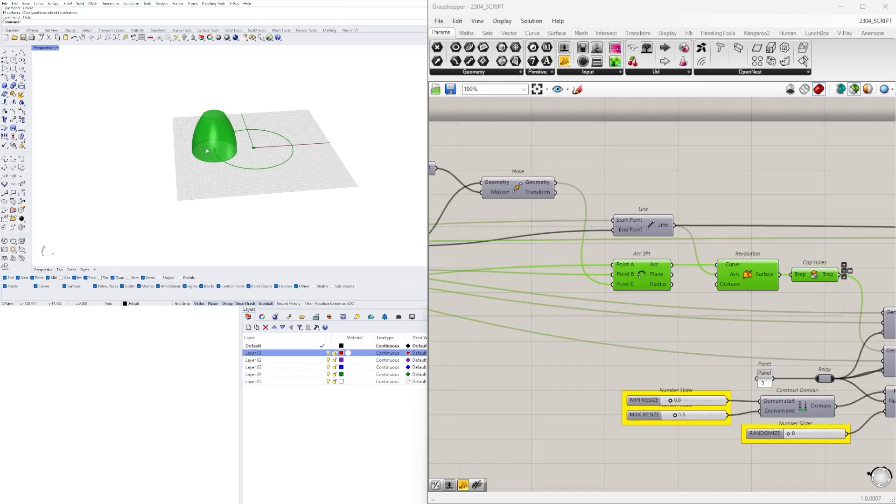
Preview the two Curve Array components that distribute the centre points and the tower volumes around the layout circle
scroll(663, 247, "down", 4)
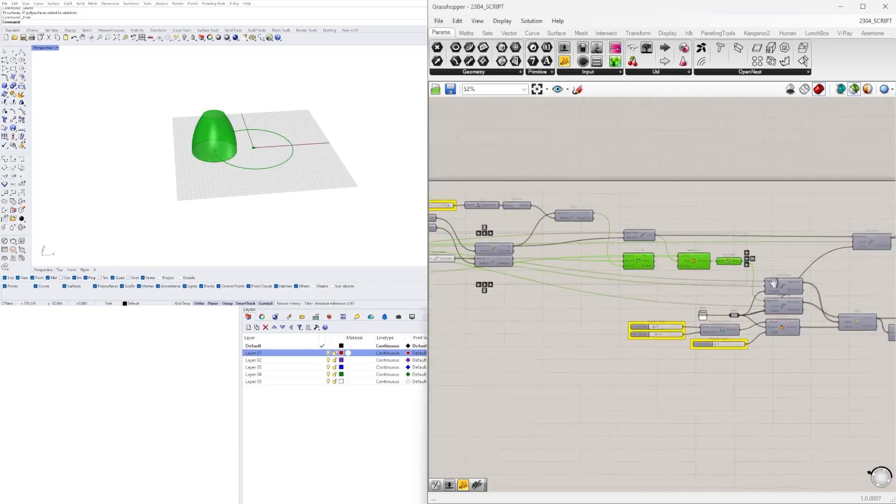
right_click_drag(850, 295, 674, 310)
scroll(674, 311, "up", 3)
left_click(577, 305)
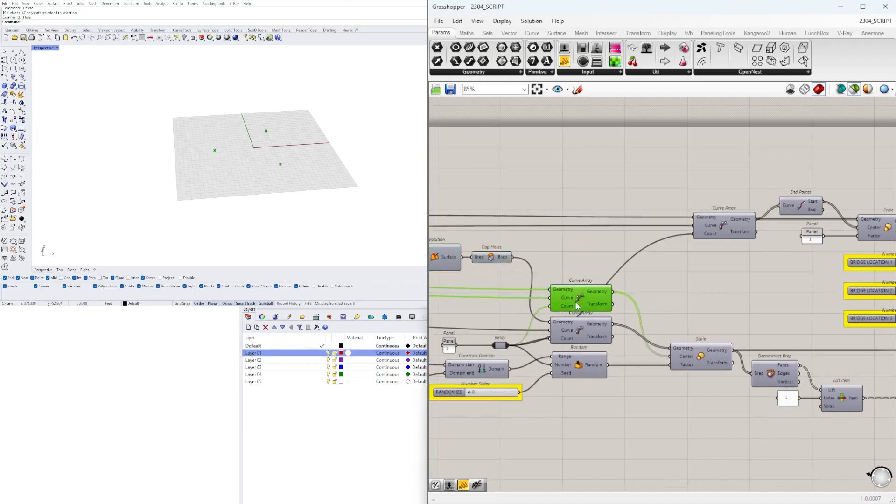
left_click(583, 329, "shift")
scroll(262, 112, "up", 4)
right_click_drag(266, 135, 240, 129)
Preview the Scale component that resizes the arrayed towers by random factors
left_click(701, 351)
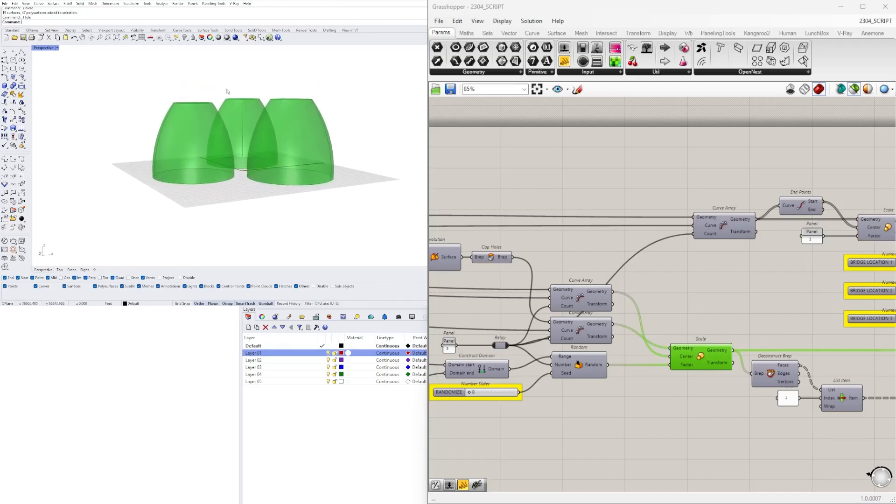
right_click_drag(204, 176, 242, 172)
scroll(242, 172, "down", 3)
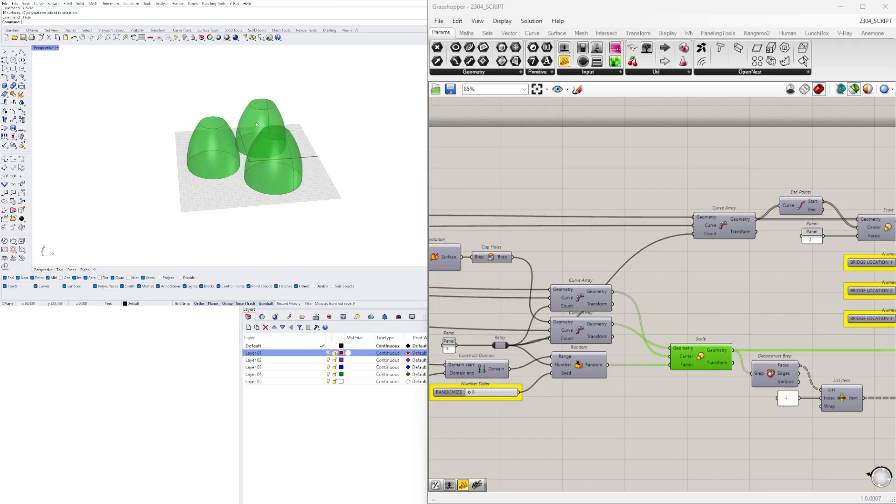
Preview the scaled tower axes and the Perp Frame components positioned by the BRIDGE LOCATION sliders, alongside the towers
scroll(754, 289, "down", 1)
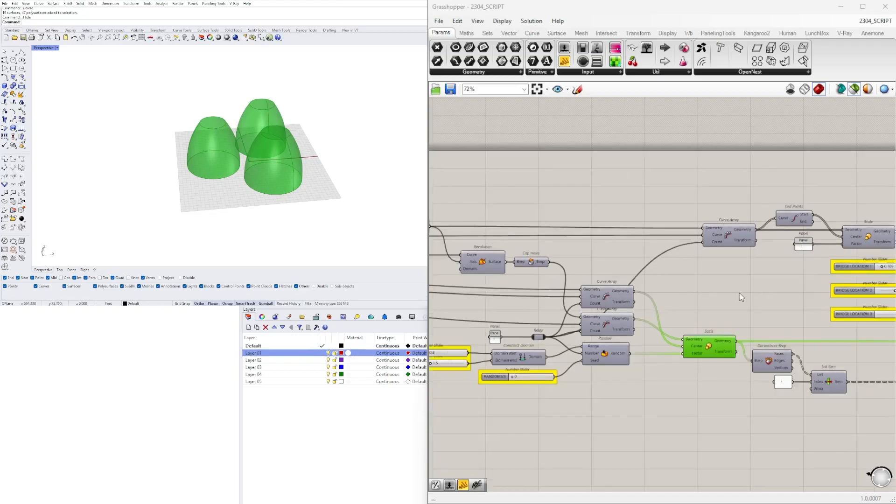
right_click_drag(748, 293, 633, 307)
scroll(789, 289, "up", 3)
right_click_drag(781, 293, 714, 287)
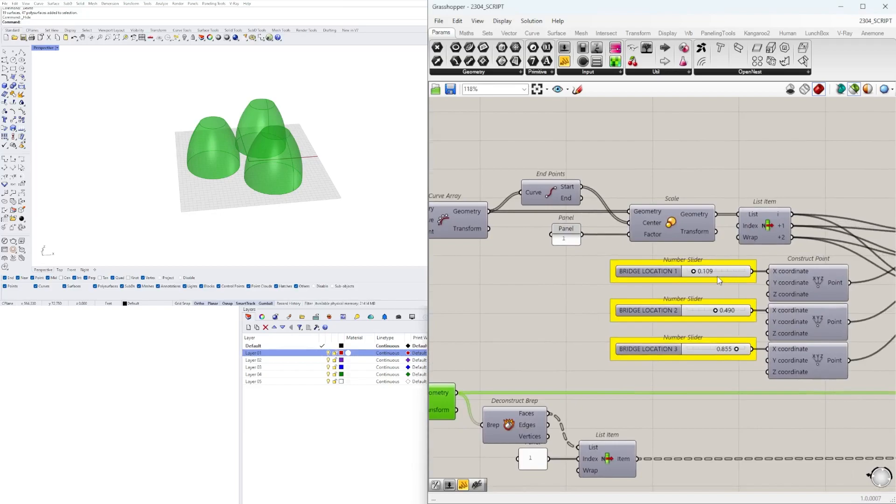
right_click_drag(374, 160, 343, 159)
scroll(758, 250, "down", 3)
right_click_drag(758, 249, 680, 247)
scroll(739, 265, "up", 2)
scroll(779, 277, "down", 2)
right_click_drag(745, 285, 650, 298)
scroll(650, 299, "up", 2)
left_click_drag(649, 299, 610, 227, "shift")
right_click_drag(369, 174, 361, 165)
right_click_drag(491, 271, 616, 287)
left_click_drag(569, 206, 532, 248, "shift")
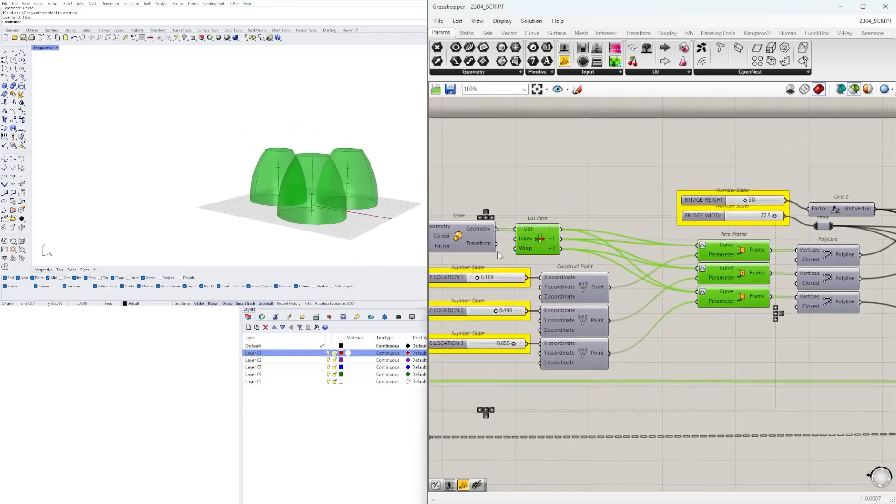
scroll(210, 147, "up", 3)
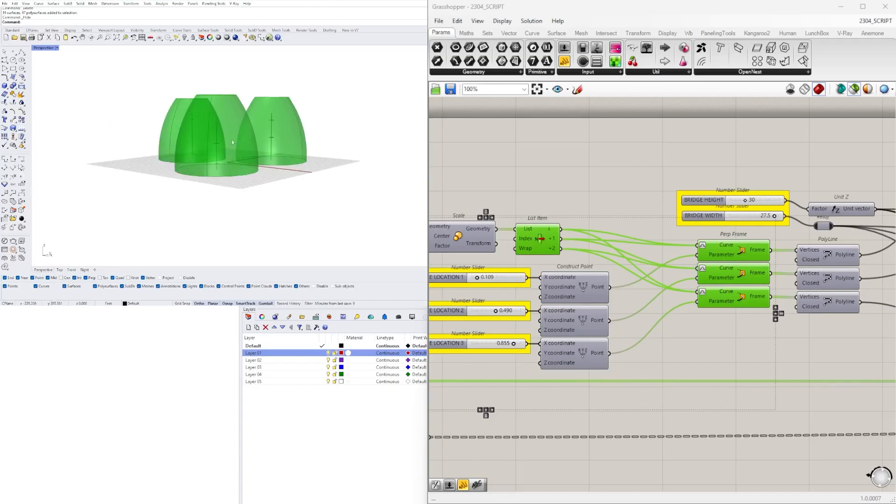
Add the three PolyLine components to the preview to inspect the bridge lines connecting the tower axes
scroll(693, 243, "down", 2)
right_click_drag(693, 243, 513, 265)
scroll(513, 268, "up", 2)
left_click_drag(668, 350, 617, 271, "shift")
mouse_move(299, 136)
right_mouse_down()
mouse_move(275, 175)
mouse_move(275, 129)
mouse_move(285, 138)
right_mouse_up()
scroll(280, 163, "up", 5)
Add the three final Extrude components to the preview to show the bridge volumes between the towers
scroll(784, 252, "down", 3)
right_click_drag(772, 249, 624, 253)
scroll(772, 269, "up", 2)
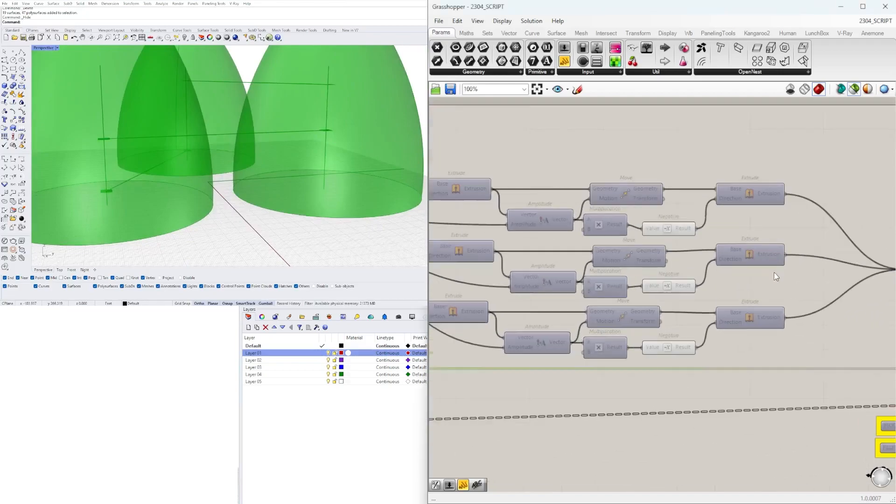
left_click_drag(806, 333, 753, 178, "shift")
scroll(319, 119, "down", 6)
right_click_drag(317, 110, 247, 174, "shift")
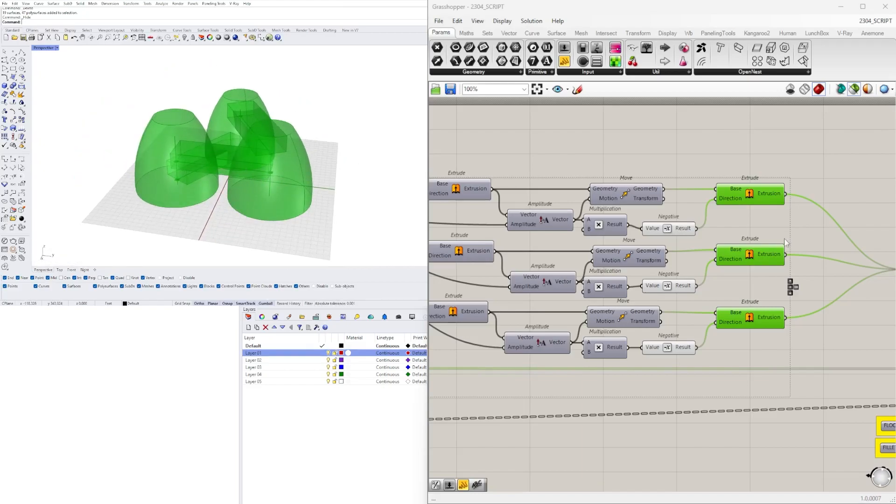
Examine from several angles how the three bridge volumes pass through the towers
scroll(856, 290, "down", 3)
scroll(609, 312, "down", 3)
scroll(223, 153, "up", 3)
right_click_drag(223, 153, 181, 182)
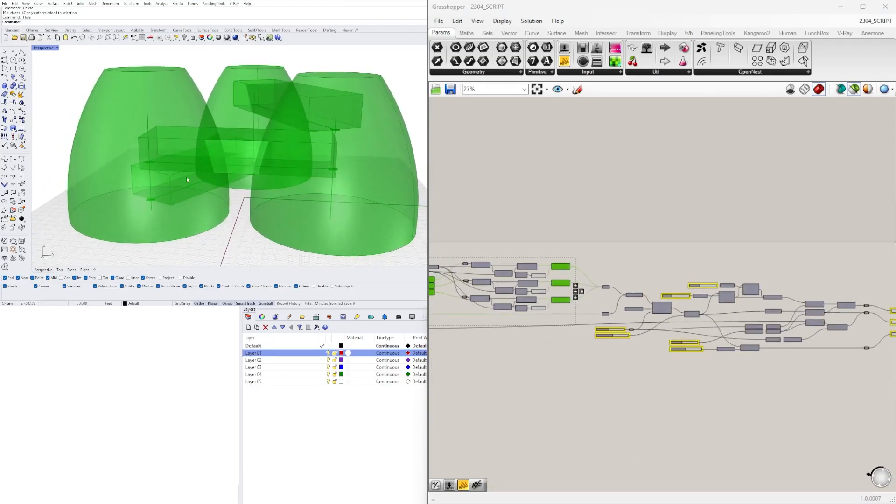
scroll(182, 183, "down", 7)
scroll(179, 159, "up", 5)
right_click_drag(290, 153, 323, 160)
right_click_drag(223, 183, 248, 168)
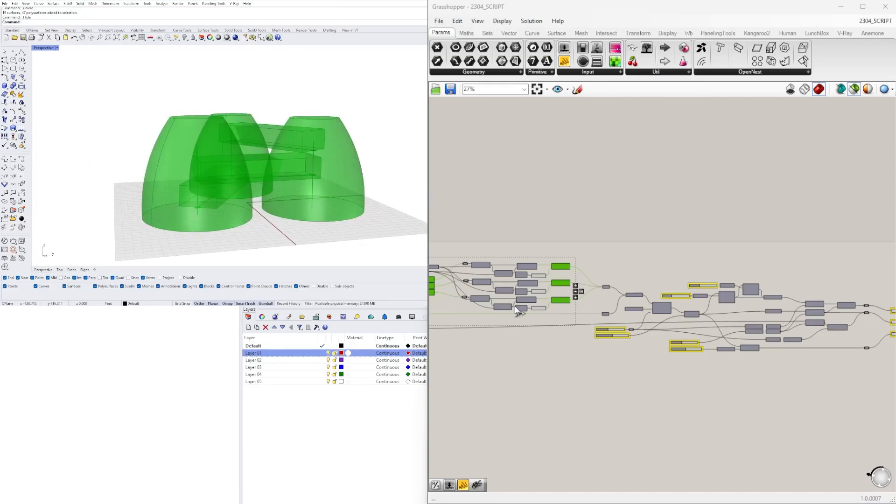
Lower the BRIDGE HEIGHT slider to 22 and check the bridges in the model
scroll(614, 244, "up", 5)
scroll(657, 204, "up", 7)
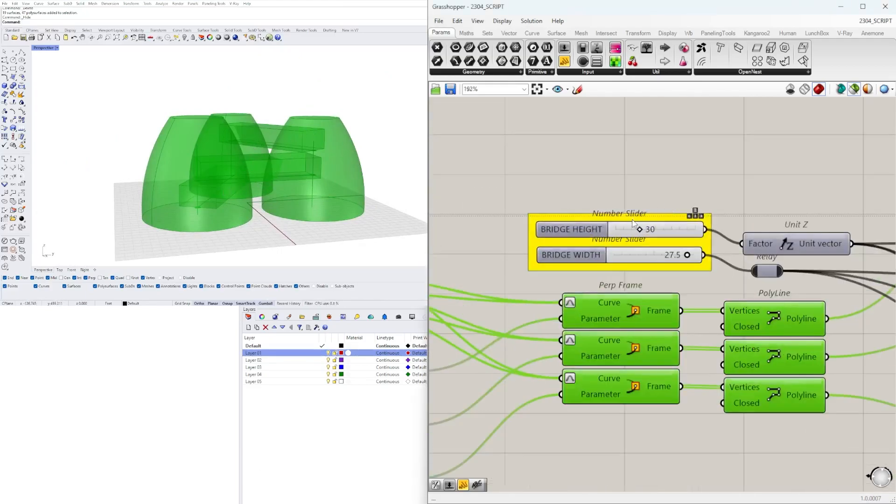
scroll(643, 243, "up", 4)
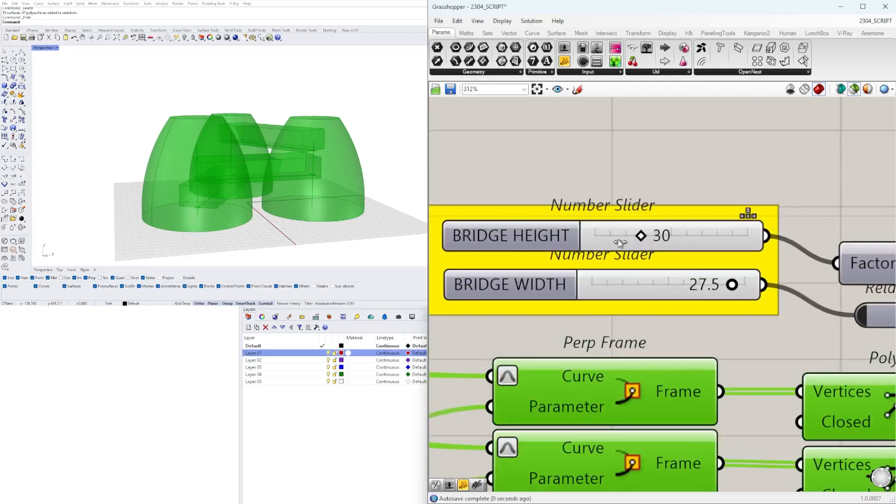
key("Left")
key("Left")
key("Left")
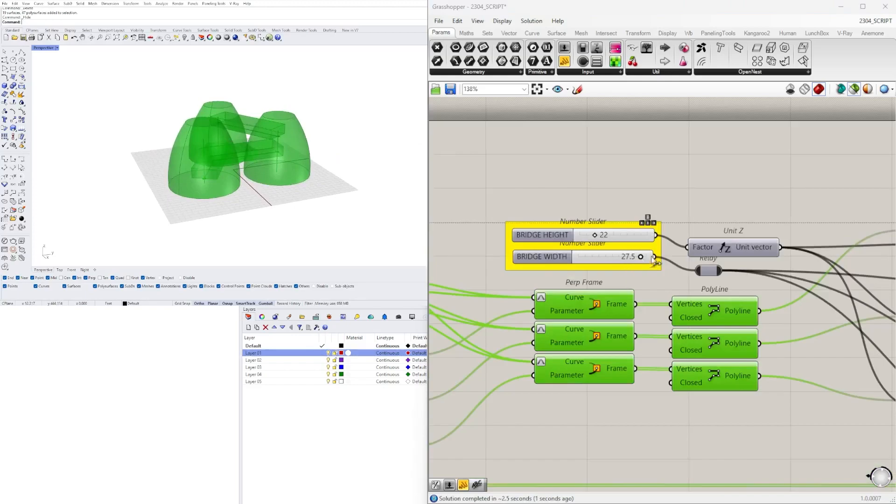
scroll(655, 260, "up", 3)
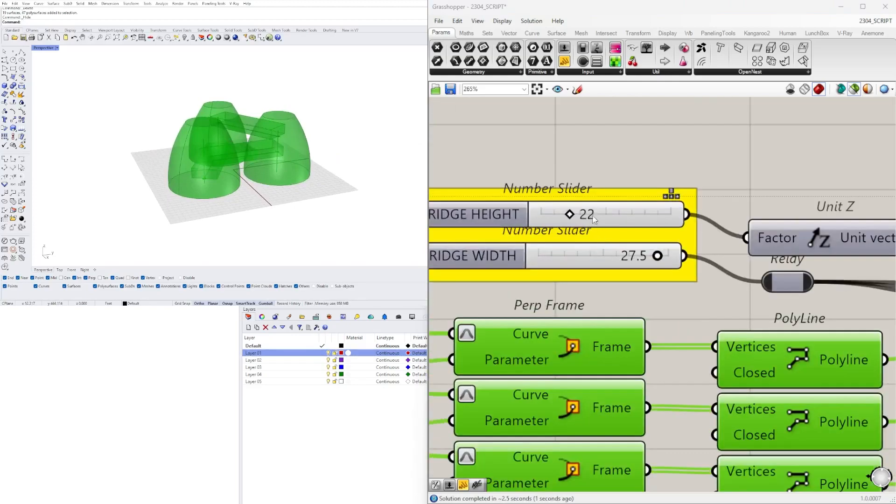
Set the BRIDGE HEIGHT slider to 30
double_click(596, 214)
type("30")
key("Return")
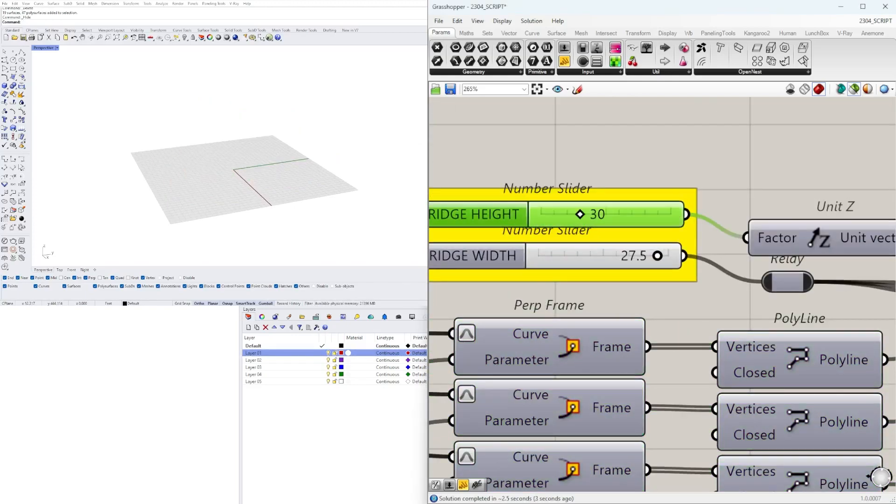
Preview the Geometry container that collects the three bridge extrusions ahead of the Solid Union
scroll(803, 172, "down", 6)
right_click_drag(854, 187, 561, 233)
scroll(784, 298, "up", 4)
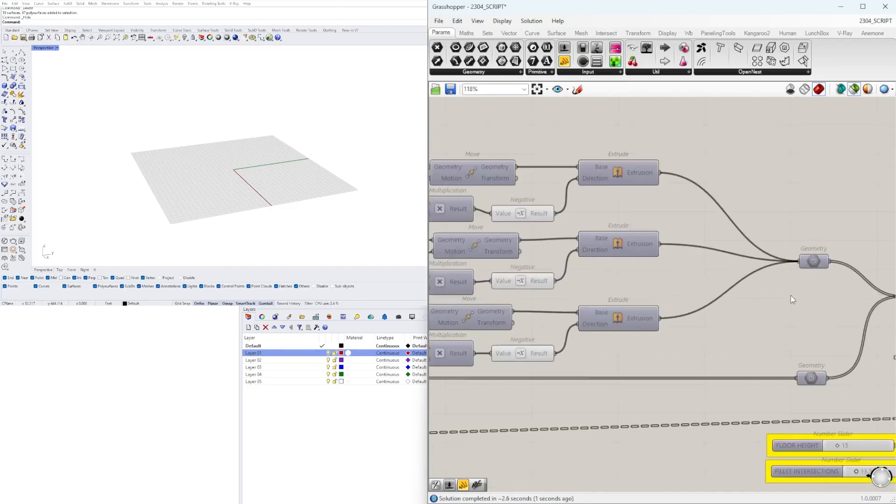
right_click_drag(808, 265, 715, 248)
left_click(719, 245)
scroll(762, 299, "down", 2)
right_click_drag(762, 300, 636, 288)
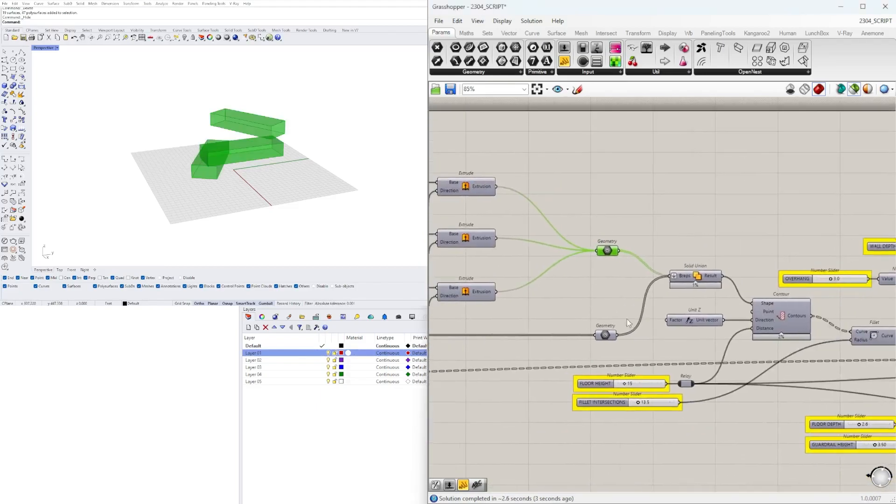
Preview the towers' Geometry container and the Solid Union that merges them with the bridges
scroll(599, 332, "up", 4)
left_click(611, 341, "shift")
right_click_drag(716, 245, 509, 243)
left_click(583, 225)
right_click_drag(268, 112, 227, 137)
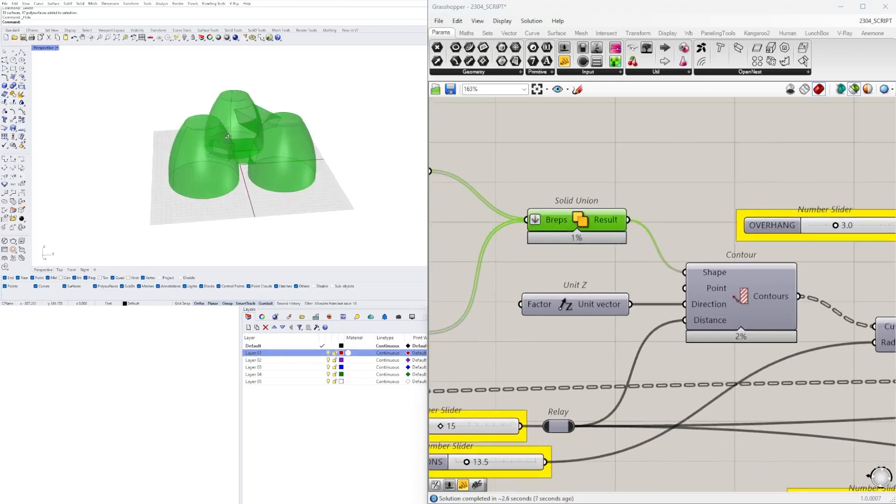
Preview the Contour component's horizontal slices of the merged tower and bridge volume
scroll(799, 280, "down", 2)
right_click_drag(762, 293, 702, 263)
scroll(703, 263, "up", 2)
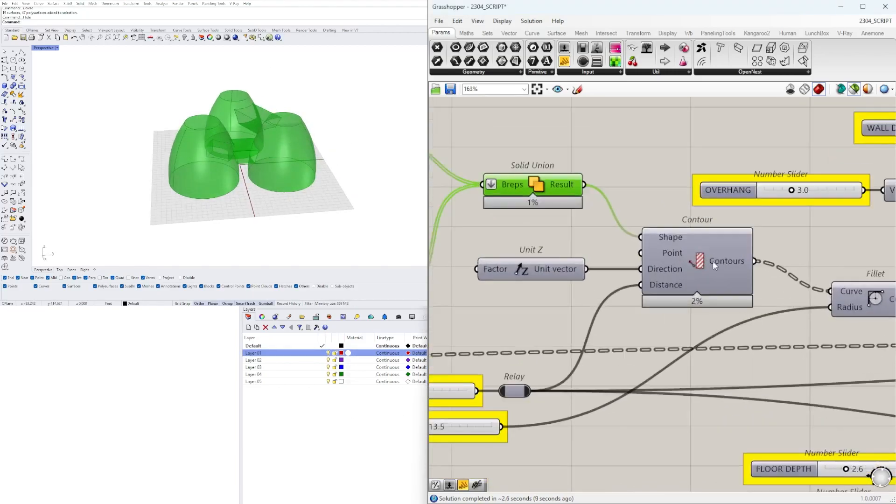
left_click(704, 260)
scroll(266, 142, "up", 6)
right_click_drag(294, 138, 216, 185)
Preview the Fillet component and inspect up close the rounded corners where towers and bridges intersect
scroll(617, 252, "down", 2)
right_click_drag(751, 275, 604, 283)
scroll(603, 282, "up", 2)
left_click(647, 289)
right_click_drag(285, 163, 317, 174)
scroll(222, 184, "up", 6)
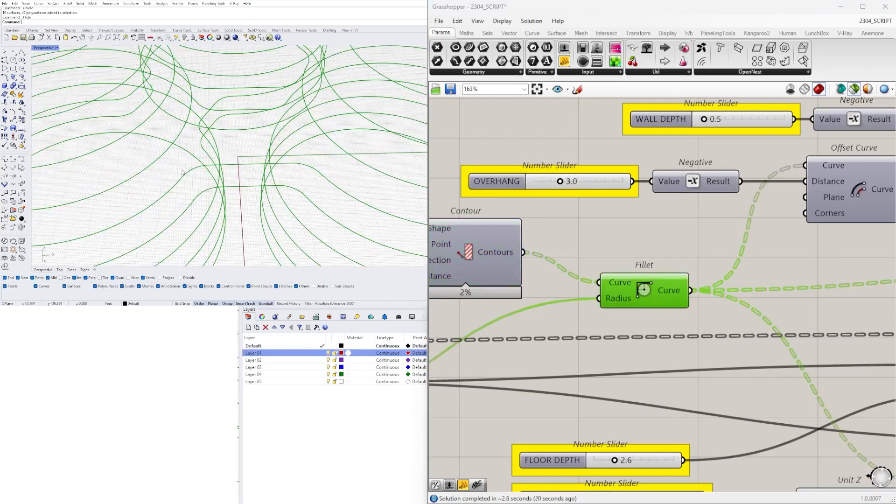
scroll(182, 172, "down", 6)
right_click_drag(183, 171, 176, 143)
Preview the guardrail Extrude component fed by the filleted curves
scroll(706, 277, "down", 3)
right_click_drag(707, 277, 485, 271)
right_click_drag(538, 313, 597, 288)
left_click(692, 369)
right_click_drag(661, 279, 581, 312)
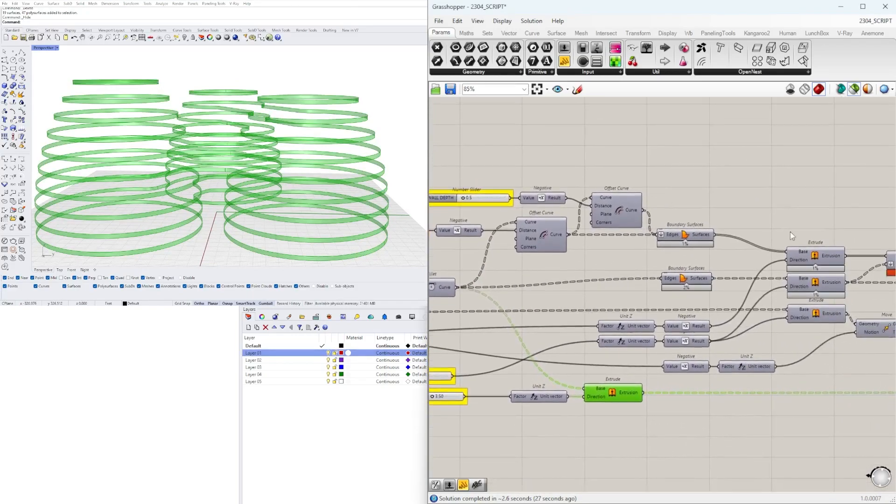
Preview the three wall and floor Extrude components together with the guardrail extrusion, and inspect a tower up close
left_click(821, 254, "shift")
right_click_drag(390, 112, 310, 124)
scroll(317, 130, "up", 4)
scroll(318, 129, "up", 2)
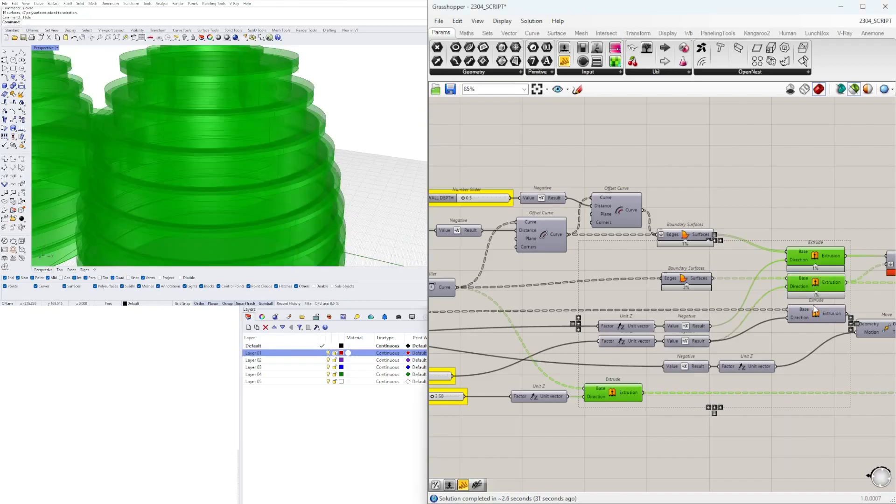
left_click(818, 321, "shift")
Preview the final WALL, FLOOR and GUARDRAIL containers, first together and then one by one
right_click_drag(823, 363, 625, 353)
scroll(628, 352, "down", 2)
right_click_drag(741, 343, 665, 305)
scroll(665, 303, "up", 2)
left_click_drag(808, 348, 747, 223)
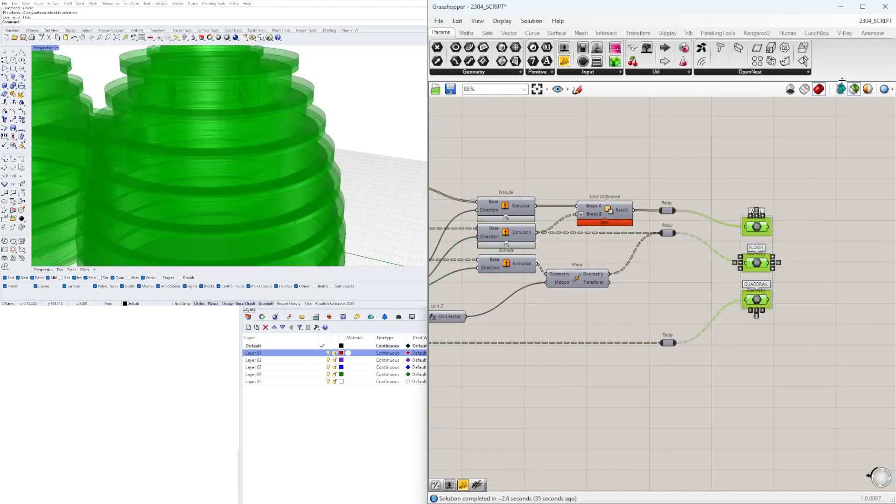
left_click(839, 222)
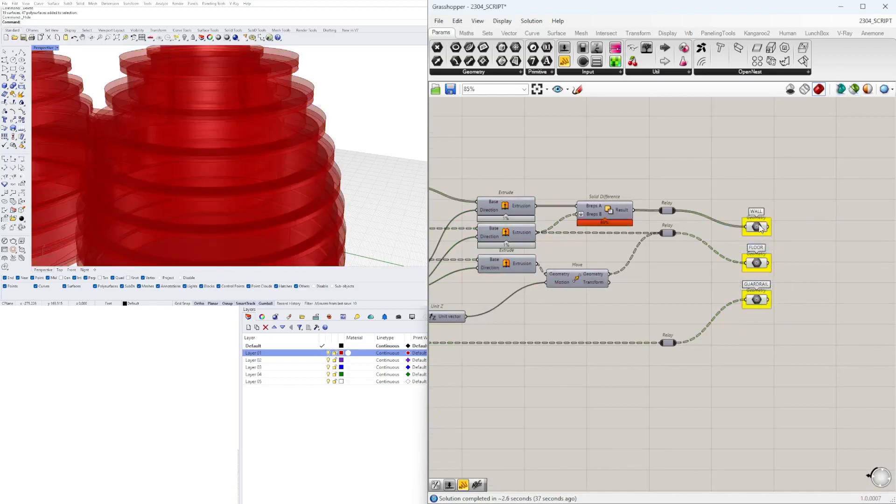
left_click(758, 264)
left_click(756, 299)
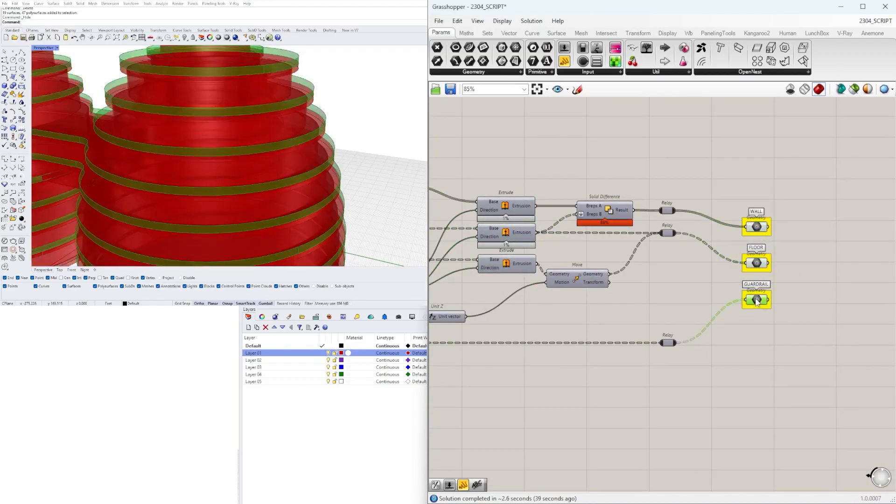
Move the GUARDRAIL container down in line with its relay and inspect the complete towers from several sides
left_click_drag(757, 302, 757, 346)
left_click(757, 297)
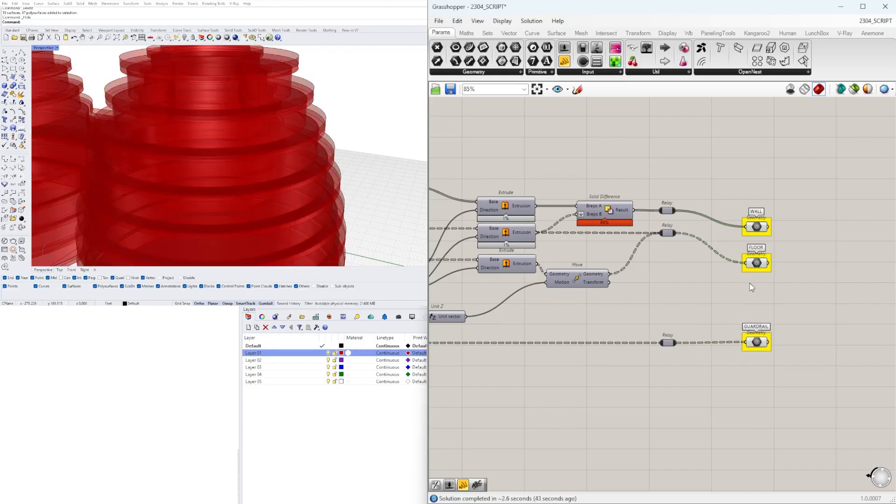
scroll(294, 120, "down", 6)
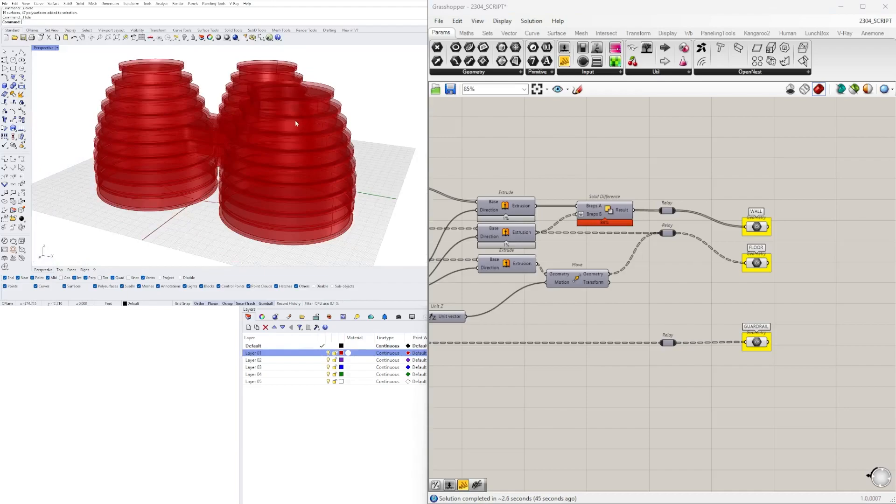
right_click_drag(272, 208, 325, 154)
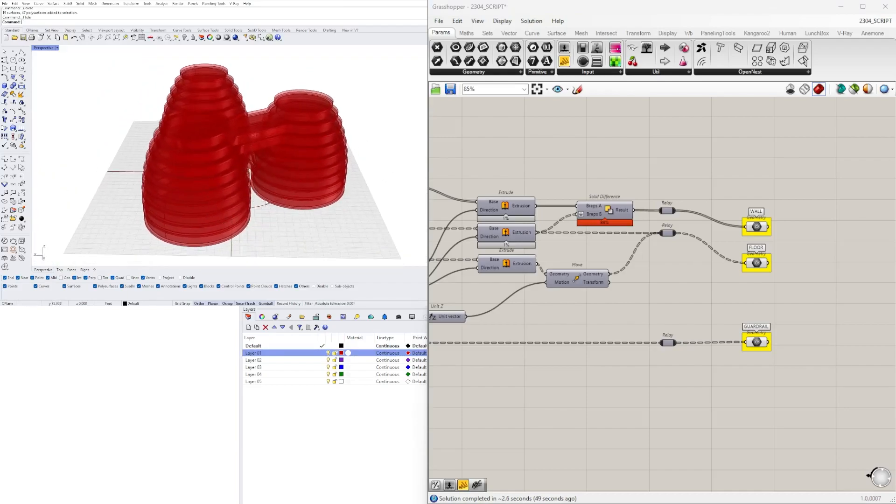
right_click_drag(266, 203, 279, 191)
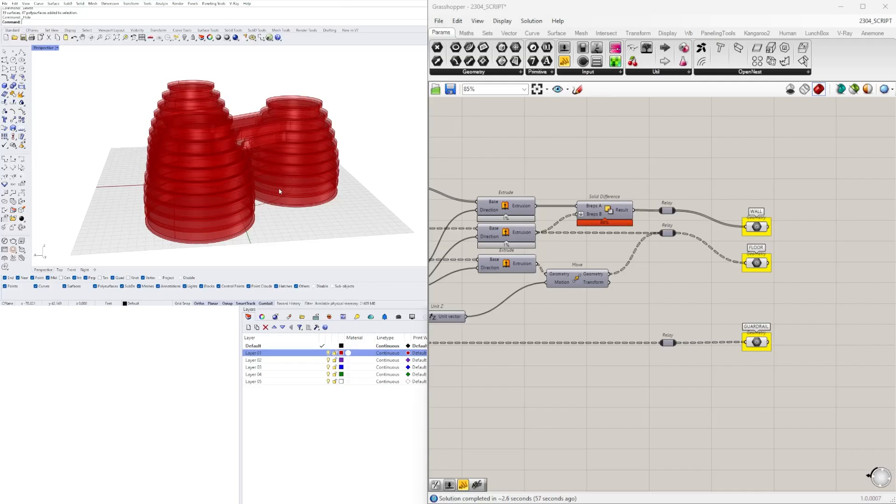
Select the WALL, FLOOR and GUARDRAIL containers and show the hidden baked towers in the Rhino model
left_click_drag(781, 388, 738, 216)
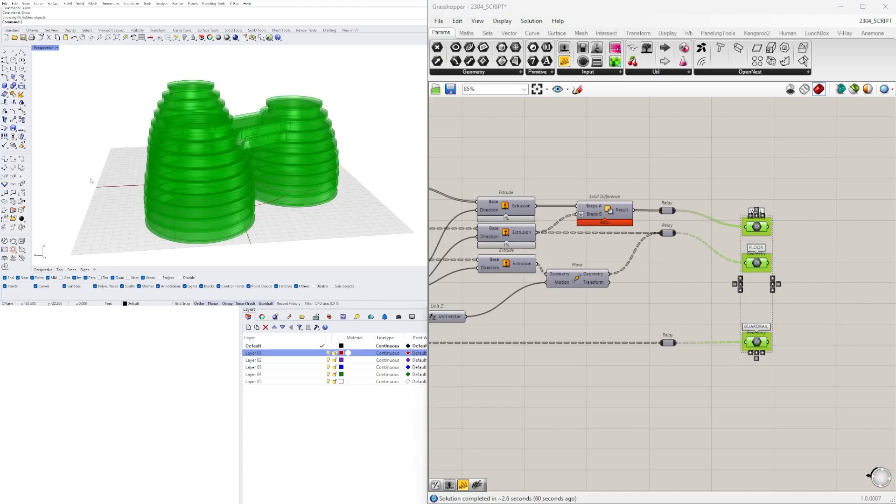
scroll(107, 184, "down", 5)
right_click_drag(195, 159, 177, 120)
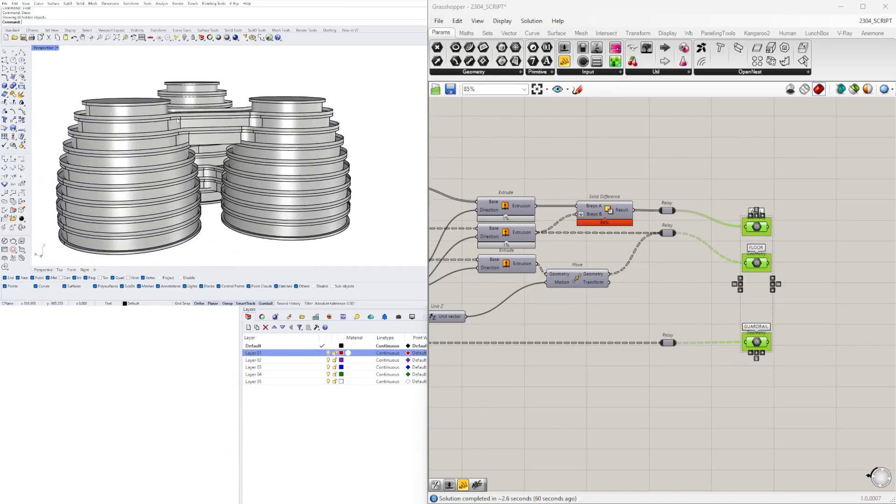
Examine an upper guardrail band of the baked towers and compare the baked model with the Grasshopper preview
left_click(92, 119)
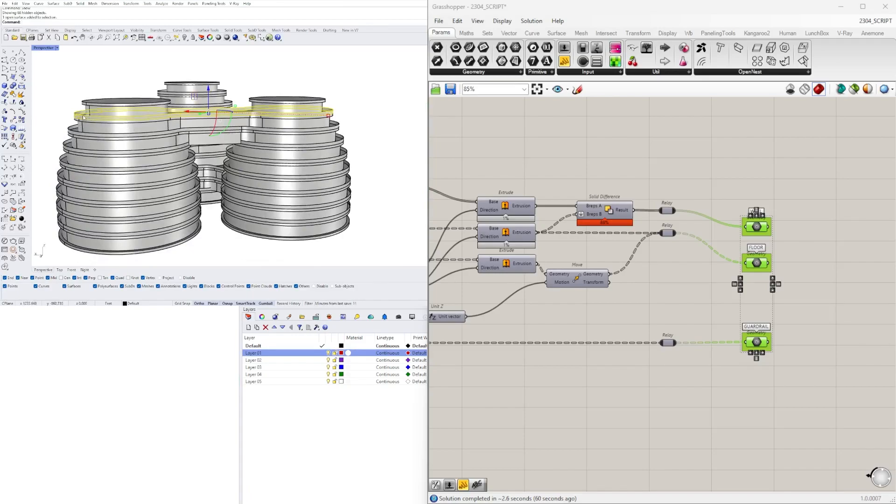
left_click(383, 98)
scroll(383, 99, "down", 7)
right_click_drag(379, 108, 408, 156)
scroll(327, 115, "up", 4)
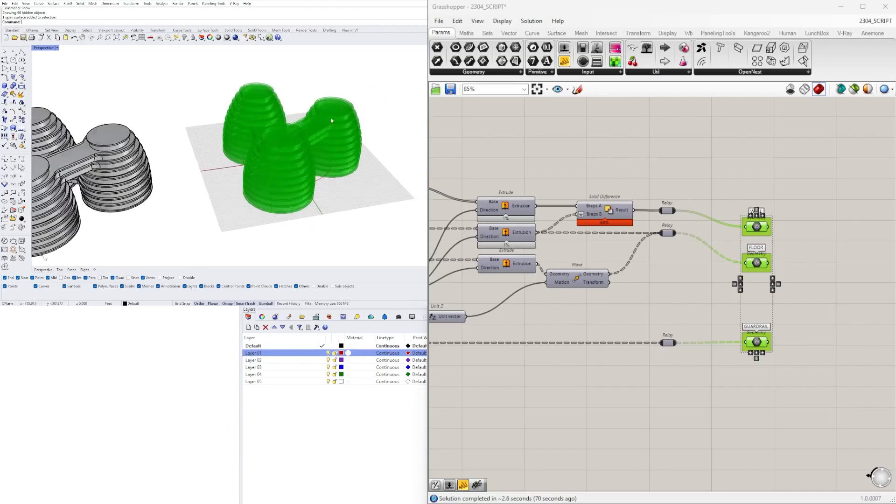
Review the whole definition's layout, from the first input sliders through to the WALL, FLOOR and GUARDRAIL outputs
left_click(651, 180)
scroll(645, 176, "down", 7)
right_click_drag(531, 205, 666, 239)
scroll(722, 253, "down", 2)
right_click_drag(608, 254, 756, 241)
scroll(756, 241, "down", 2)
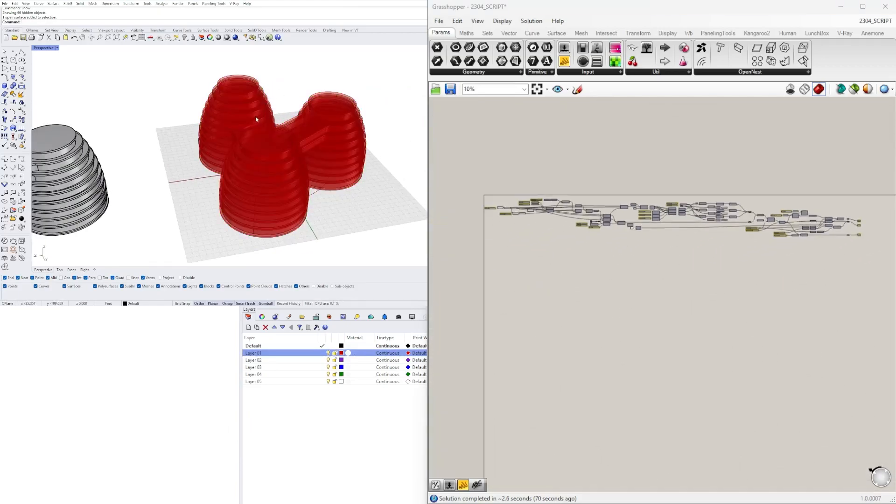
right_click_drag(860, 214, 754, 228)
scroll(754, 228, "up", 3)
scroll(787, 260, "up", 3)
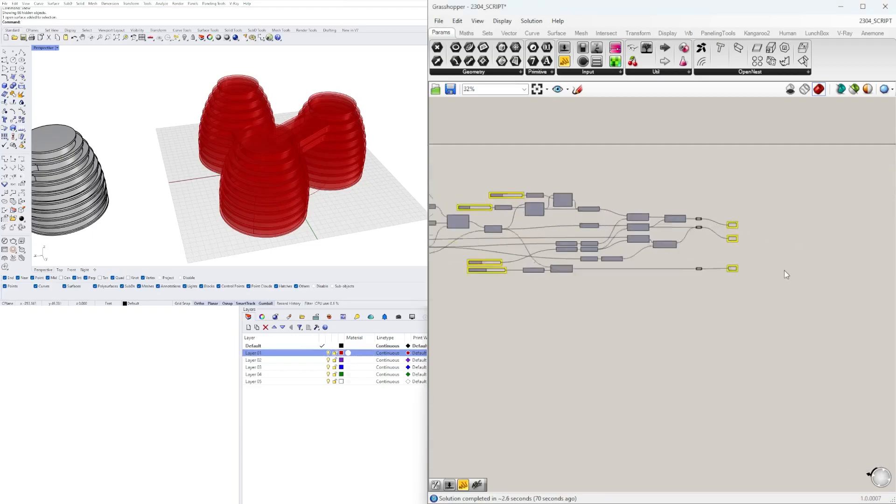
scroll(762, 235, "up", 2)
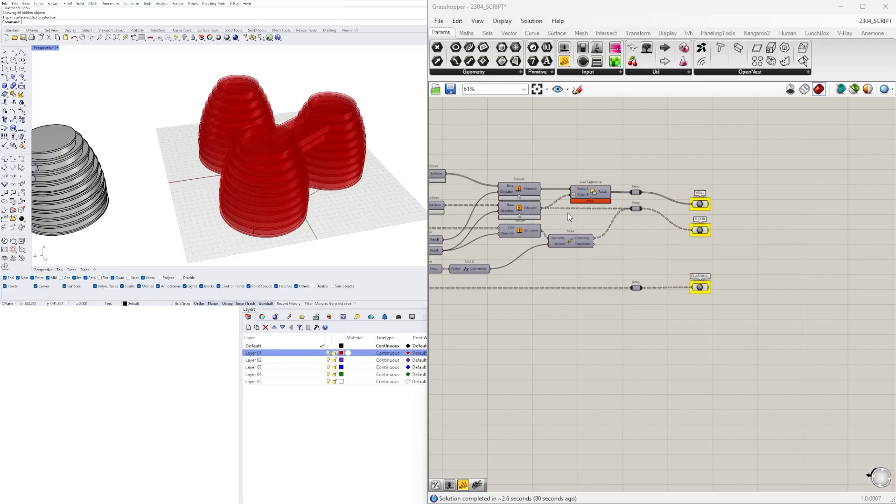
scroll(642, 202, "down", 4)
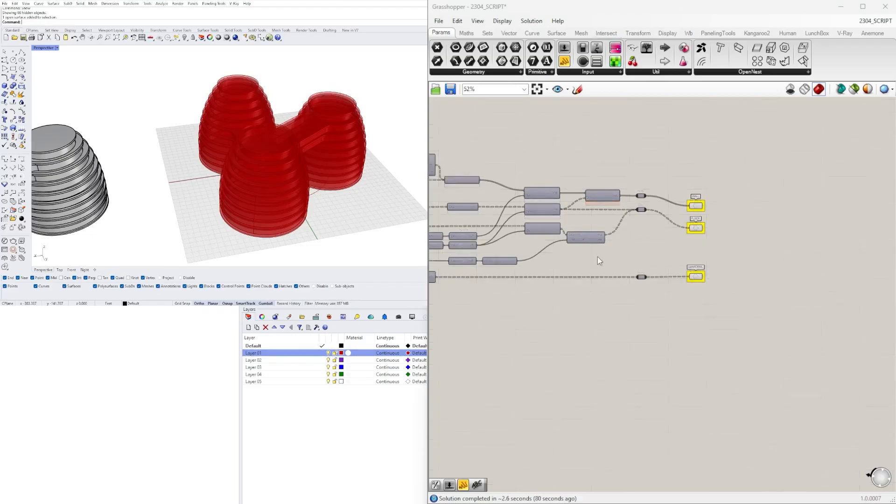
right_click_drag(604, 296, 730, 265)
scroll(782, 257, "down", 1)
scroll(813, 250, "down", 1)
scroll(789, 251, "down", 1)
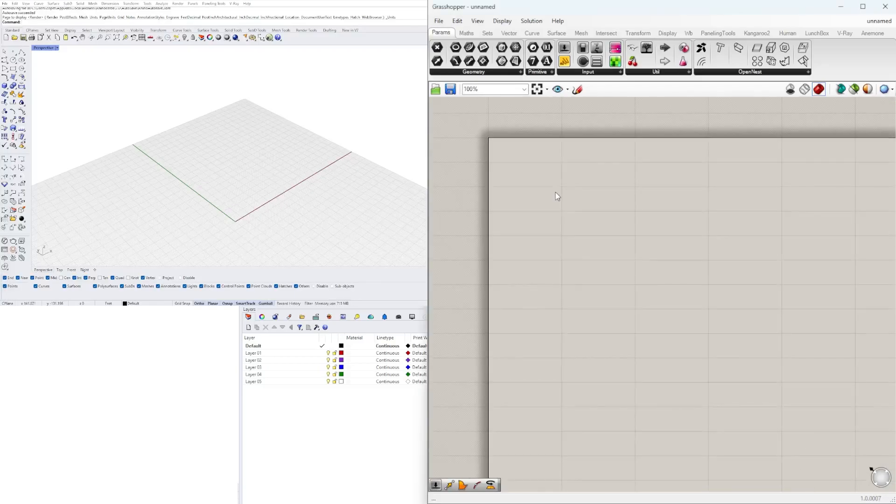
Start a new definition with a Circle component whose radius comes from a number slider set to 100
double_click(556, 193)
type("cir")
key("Return")
left_click_drag(574, 194, 781, 229)
double_click(629, 252)
type("100")
key("Return")
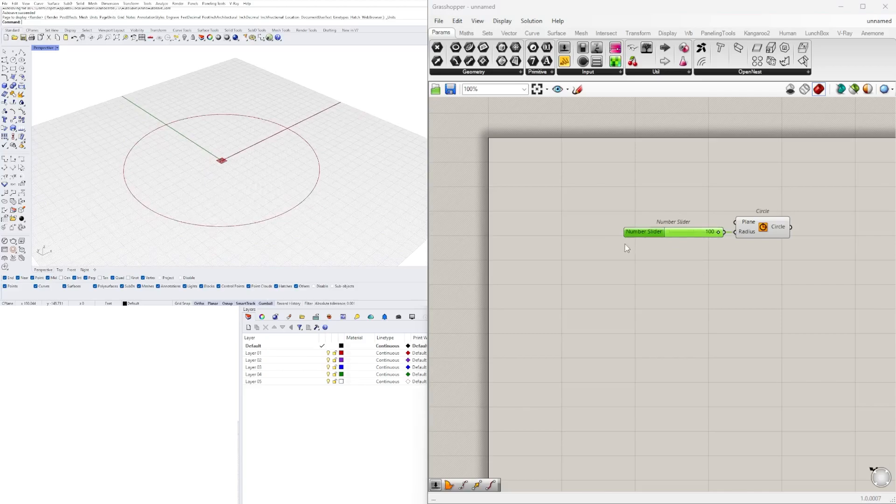
Rename the circle's radius slider to OVERALL SIZE
scroll(631, 236, "up", 3)
right_click(625, 232)
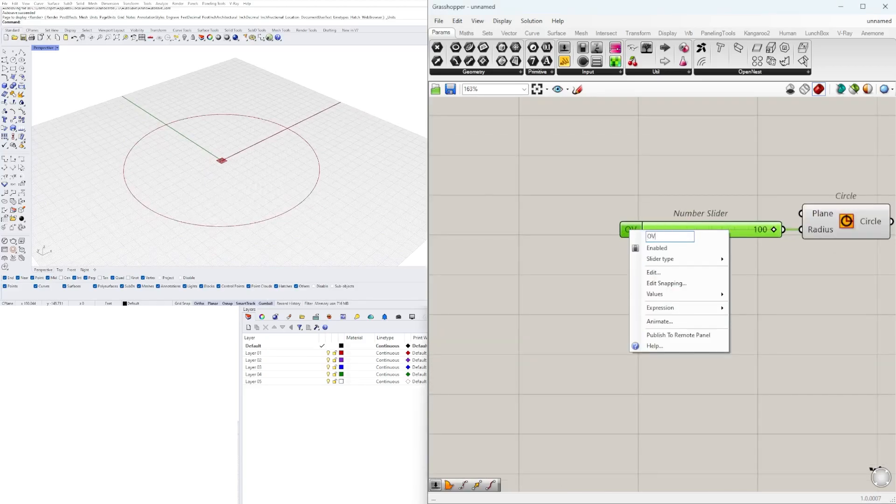
type("OVERALL SIZE")
key("Return")
scroll(749, 300, "down", 4)
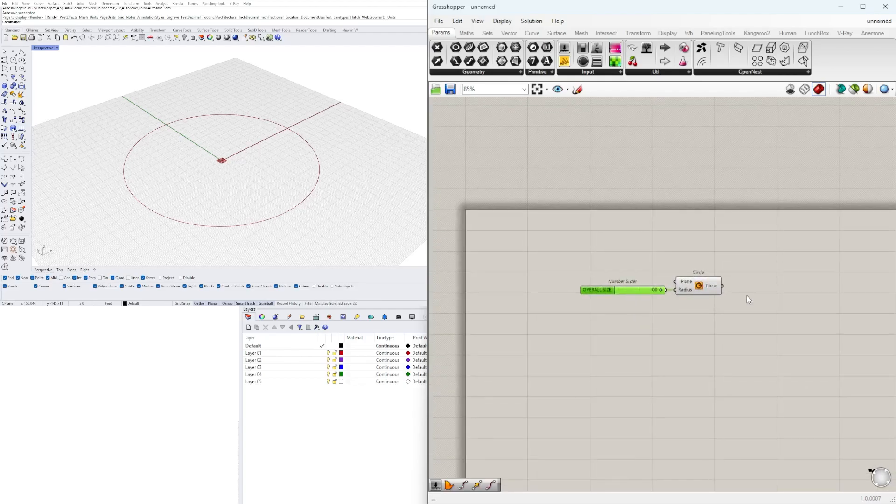
Add a Curve Middle component fed by the circle to get a point on its circumference
right_click_drag(323, 163, 353, 169)
left_click_drag(709, 286, 730, 286)
double_click(776, 306)
type("MI")
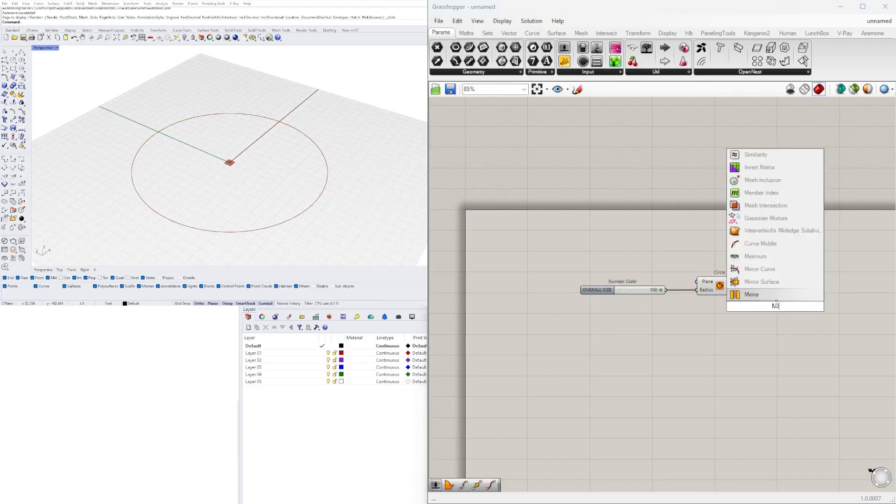
left_click(752, 244)
scroll(788, 326, "down", 2)
right_click_drag(788, 325, 749, 332)
scroll(262, 187, "down", 4)
right_click_drag(271, 186, 252, 189)
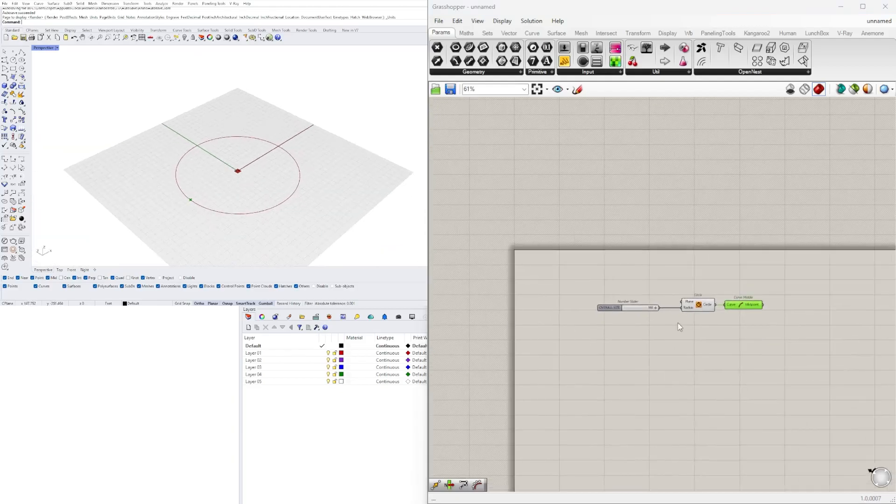
Add a second Circle centred on the curve's midpoint, using a copy of the OVERALL SIZE slider set to 56 as its radius
scroll(787, 326, "up", 3)
right_click_drag(787, 326, 720, 322)
double_click(718, 318)
type("CIR")
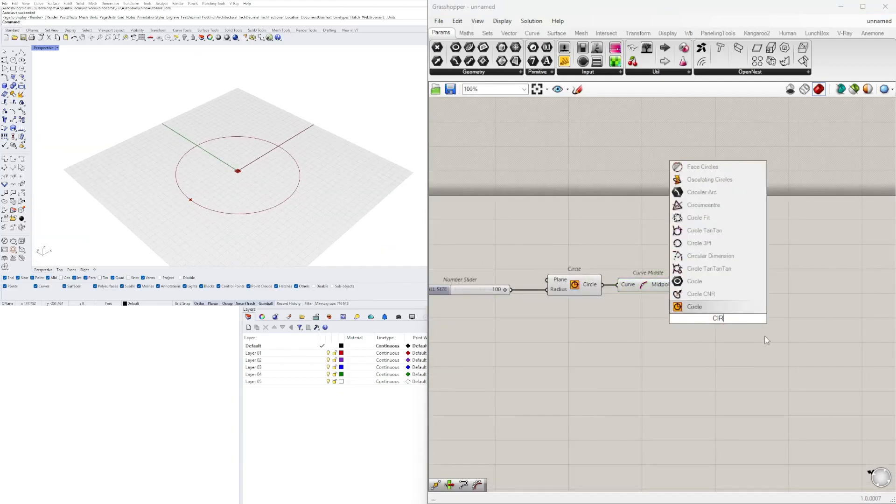
left_click(715, 307)
left_click_drag(680, 285, 691, 314)
left_click_drag(719, 322, 719, 312)
left_click(653, 329)
right_click_drag(607, 327, 671, 324)
left_click_drag(509, 287, 674, 312, "alt")
scroll(736, 314, "up", 2)
scroll(733, 312, "up", 2)
left_click_drag(747, 314, 700, 313)
scroll(840, 329, "down", 3)
right_click_drag(848, 329, 665, 315)
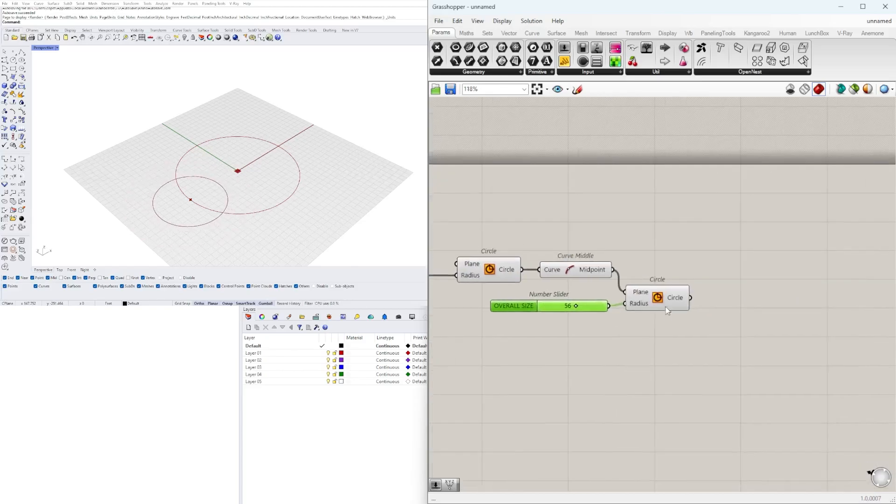
Add a Curve Middle component fed by the second, smaller circle
left_click(665, 306)
right_click_drag(751, 286, 727, 313)
double_click(726, 313)
left_click(643, 352)
double_click(752, 330)
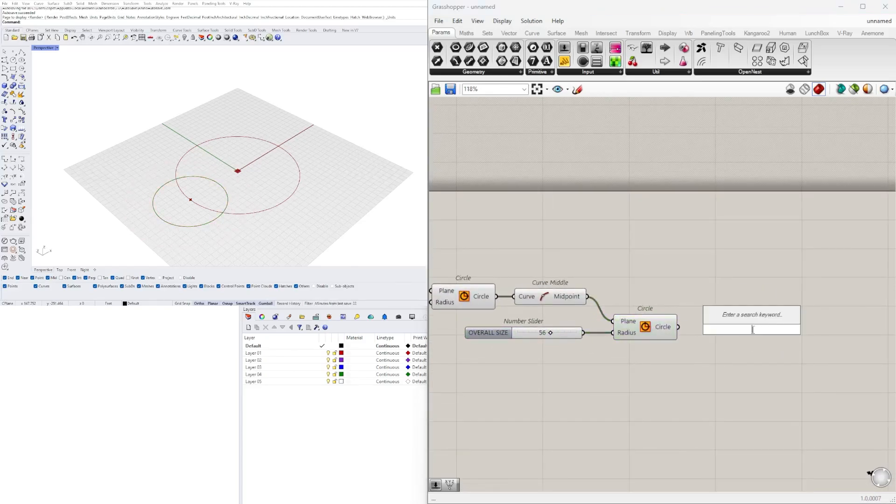
type("mid")
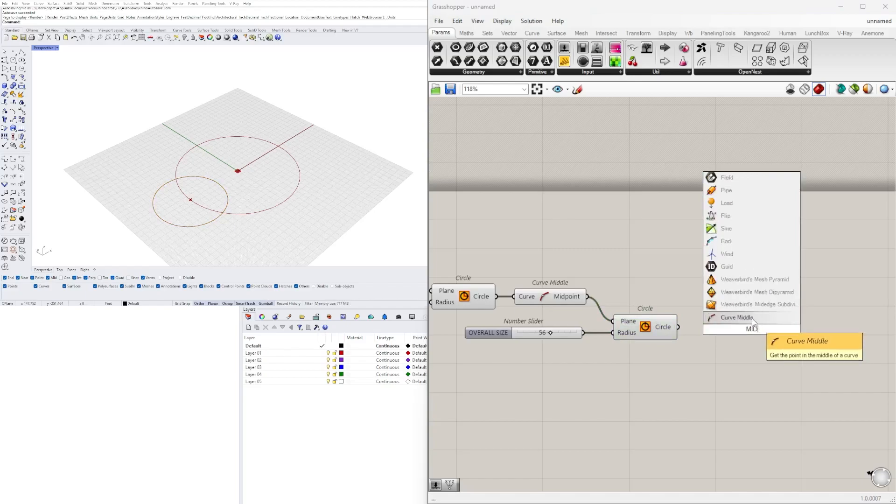
left_click(756, 319)
left_click(745, 331)
left_click_drag(679, 327, 741, 328)
mouse_move(290, 189)
right_mouse_down()
mouse_move(320, 166)
mouse_move(290, 182)
right_mouse_up()
right_click_drag(704, 290, 656, 300)
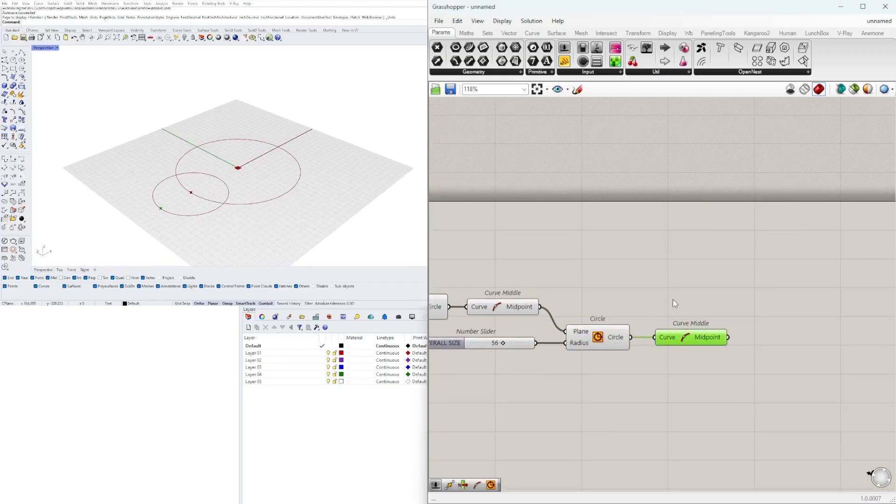
Add a Line component running from the first circle's midpoint to the second circle's midpoint
double_click(671, 304)
type("line")
key("Return")
left_click_drag(692, 300, 690, 290)
left_click_drag(708, 298, 685, 337)
left_click(700, 337)
Add a Curve Middle component that takes the midpoint of the line
left_click(786, 313)
right_click_drag(858, 320, 753, 317)
double_click(759, 316)
type("mid")
left_click(749, 303)
left_click_drag(708, 309, 723, 316)
left_click_drag(738, 314, 737, 307)
right_click_drag(688, 330, 762, 324)
Add a Move component above the Line and supply the first circle's midpoint as its geometry
scroll(762, 324, "down", 1)
double_click(766, 383)
type("MO")
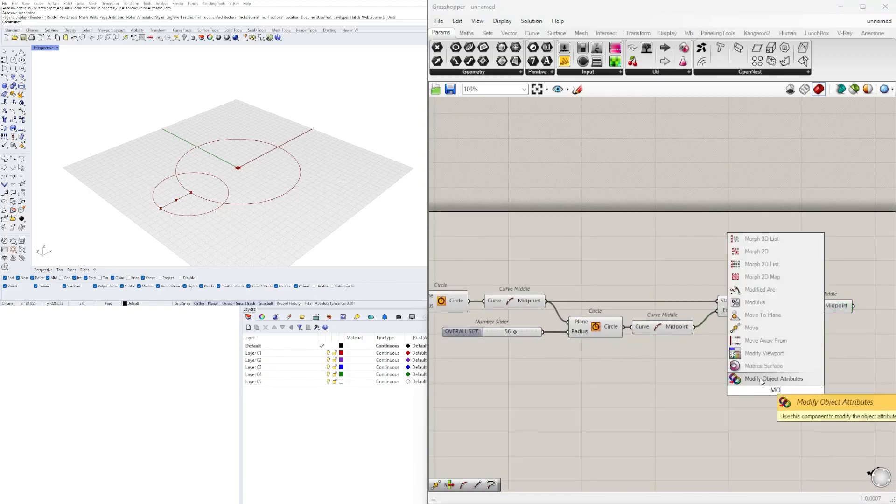
left_click(751, 328)
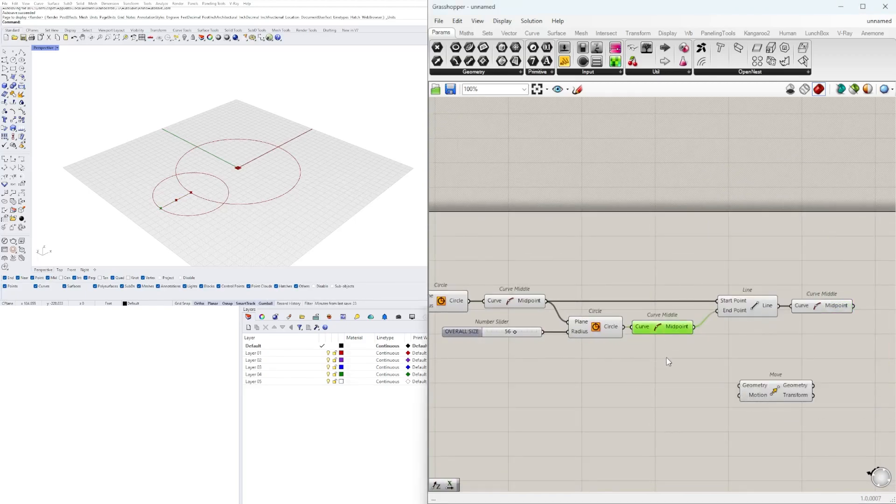
right_click_drag(593, 333, 616, 326)
left_click_drag(747, 369, 763, 379)
left_click_drag(798, 384, 778, 268)
Add a Unit Z component and connect its vector to the Move component's motion
double_click(643, 257)
type("Z")
key("Return")
left_click_drag(641, 257, 743, 272)
left_click_drag(761, 268, 755, 266)
left_click_drag(621, 256, 597, 256)
left_click(766, 265)
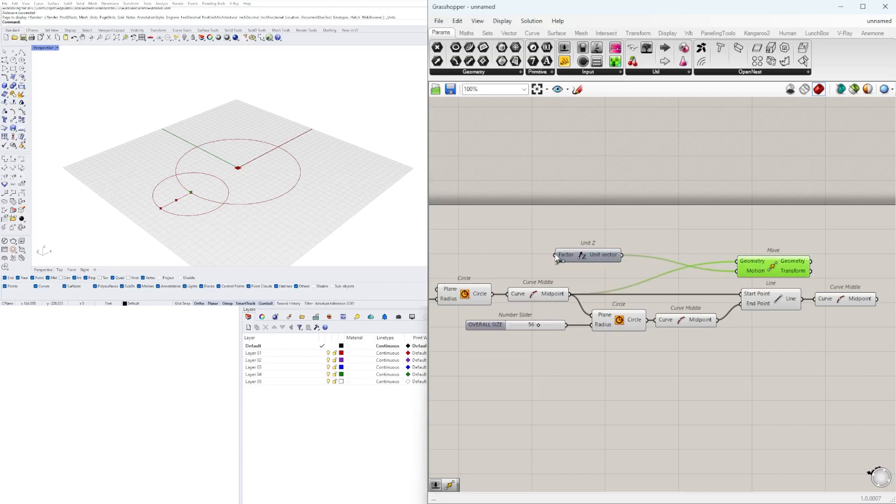
Add a number slider set to 55 and connect it to the Unit Z component's factor
right_click_drag(460, 254, 528, 253)
double_click(528, 253)
type("55")
key("Return")
scroll(589, 252, "up", 2)
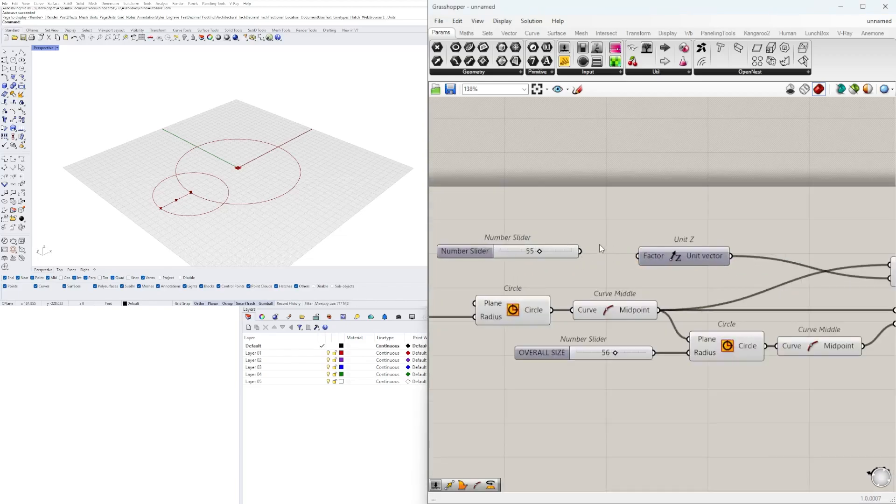
left_click_drag(565, 254, 612, 258)
Arrange the slider and Unit Z in one row and shift the Move component beyond the line's Curve Middle
left_click_drag(728, 206, 603, 268)
right_click_drag(607, 268, 449, 280)
left_click_drag(550, 259, 669, 244)
left_click(784, 244)
right_click_drag(784, 244, 675, 240)
scroll(676, 248, "down", 1)
left_click(681, 278)
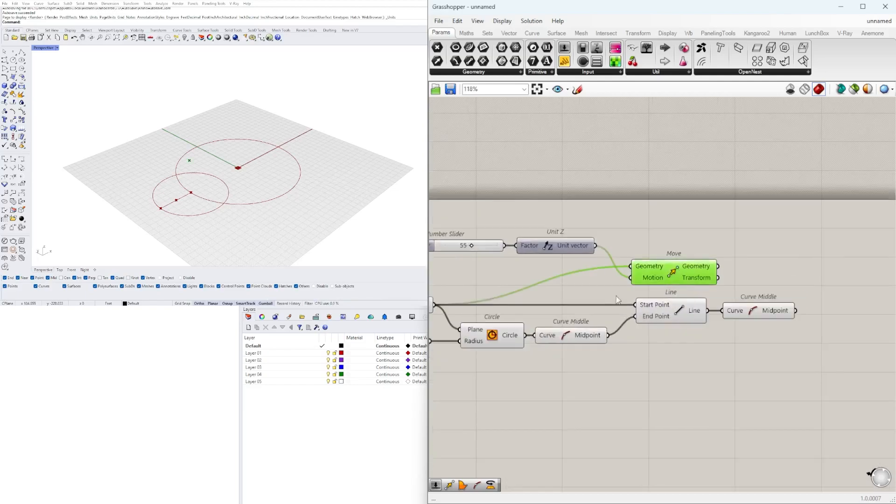
scroll(606, 301, "down", 3)
right_click_drag(696, 321, 641, 330)
scroll(616, 310, "up", 2)
left_click_drag(590, 287, 774, 271)
Add a Division component and connect the Unit Z vector to its A input
double_click(723, 317)
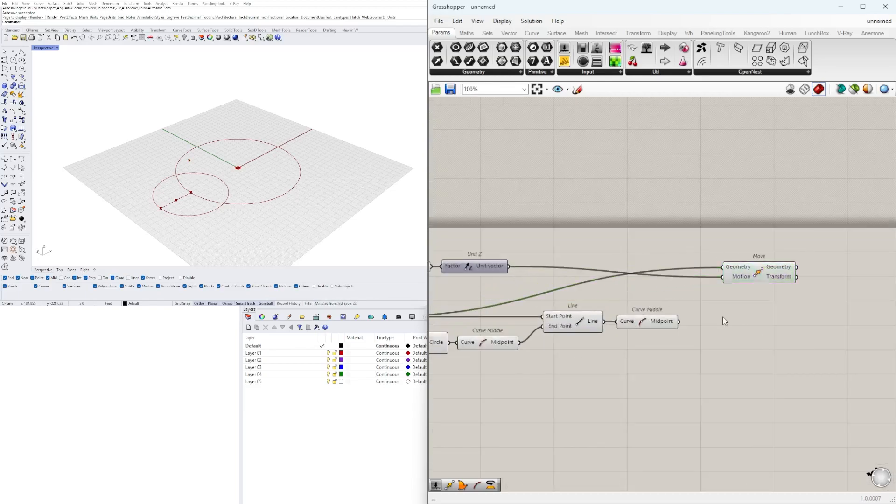
type("/")
key("Return")
right_click_drag(706, 315, 769, 334)
right_click_drag(670, 346, 650, 350)
left_click_drag(780, 347, 661, 319)
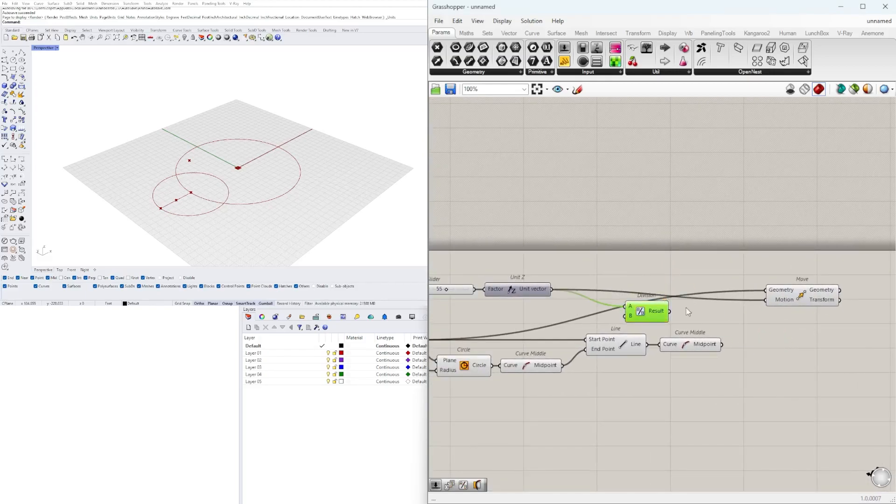
Duplicate the Move component, using the Division result as its motion and the line's midpoint as its geometry
left_click(810, 293)
left_click_drag(764, 310, 804, 336)
left_click(737, 320)
key("ctrl+z")
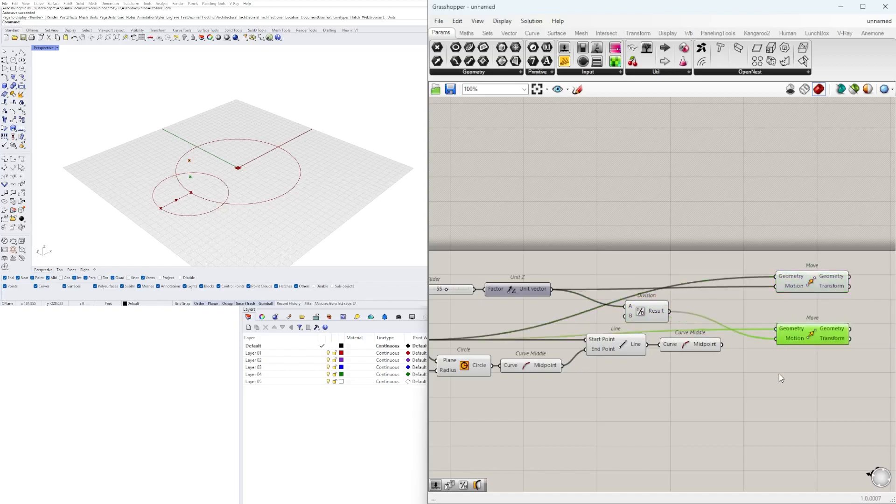
left_click(721, 346)
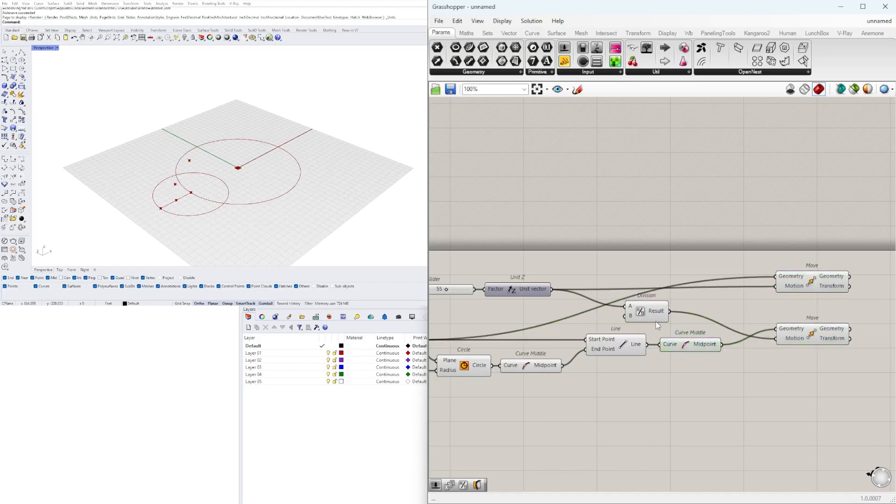
Stack the first Move directly above the second and shift the height slider, Unit Z and Division above the Line component
left_click_drag(609, 273, 594, 279)
left_click_drag(816, 285, 819, 313)
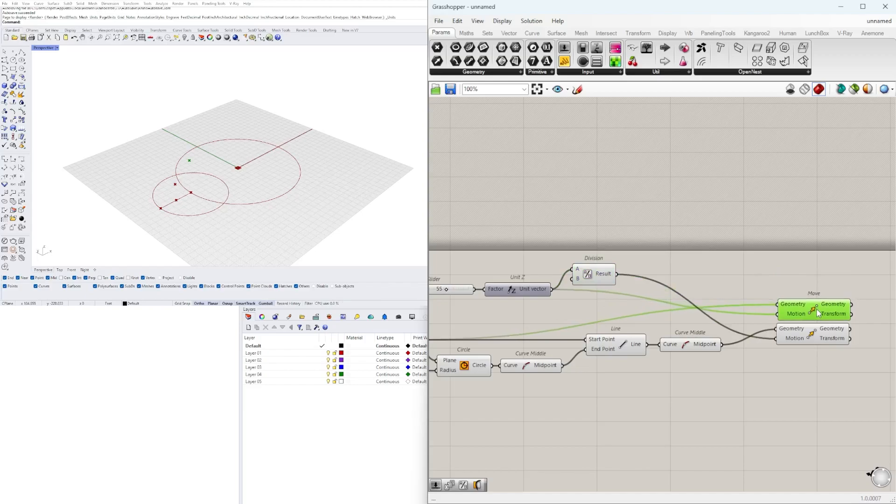
left_click(789, 284)
right_click_drag(647, 304, 774, 299)
left_click_drag(763, 300, 589, 267)
right_click_drag(695, 270, 562, 251)
left_click_drag(596, 251, 713, 262)
right_click_drag(677, 294, 701, 289)
left_click_drag(700, 289, 600, 266)
right_click_drag(663, 267, 697, 267)
left_click_drag(700, 273, 671, 287)
Arrange the second circle and Line components in a compact row leading to the two Move components
left_click(742, 343)
right_click_drag(752, 338, 716, 339)
scroll(782, 298, "down", 2)
left_click_drag(864, 331, 810, 280)
right_click_drag(752, 360, 789, 347)
left_click_drag(786, 354, 488, 294, "shift")
right_click_drag(487, 293, 552, 286)
left_click(450, 286, "shift")
scroll(577, 288, "down", 2)
left_click_drag(828, 268, 825, 282)
left_click_drag(826, 352, 801, 350)
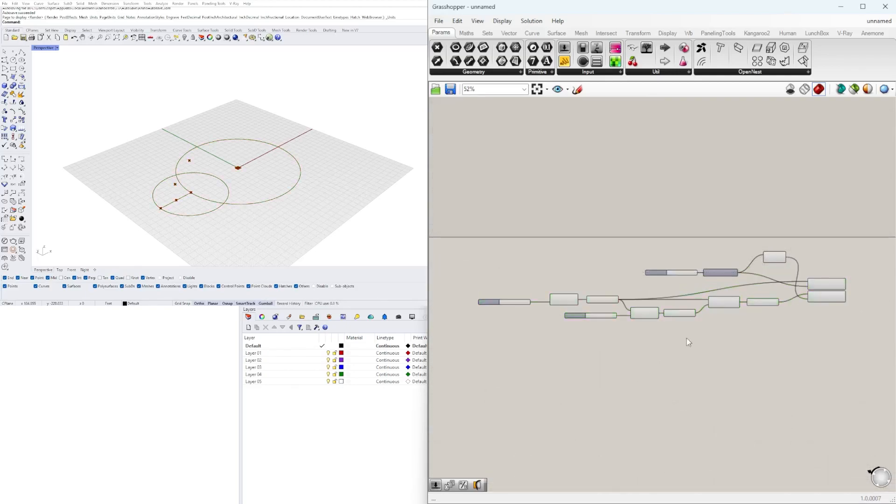
Raise the first circle's slider, Circle and Curve Middle as a group and move the line components up to match
scroll(594, 270, "up", 1)
left_click_drag(607, 280, 530, 313)
left_click(543, 271)
left_click_drag(610, 280, 511, 315)
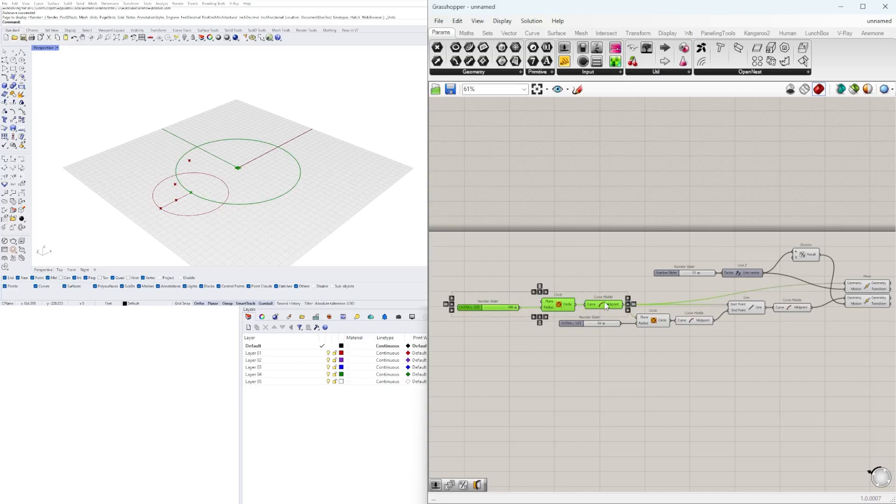
left_click_drag(605, 304, 604, 284)
left_click_drag(805, 365, 550, 309)
left_click_drag(742, 305, 742, 293)
left_click(787, 306)
Align the Line component and its Curve Middle so the wire between them runs straight
scroll(786, 301, "up", 4)
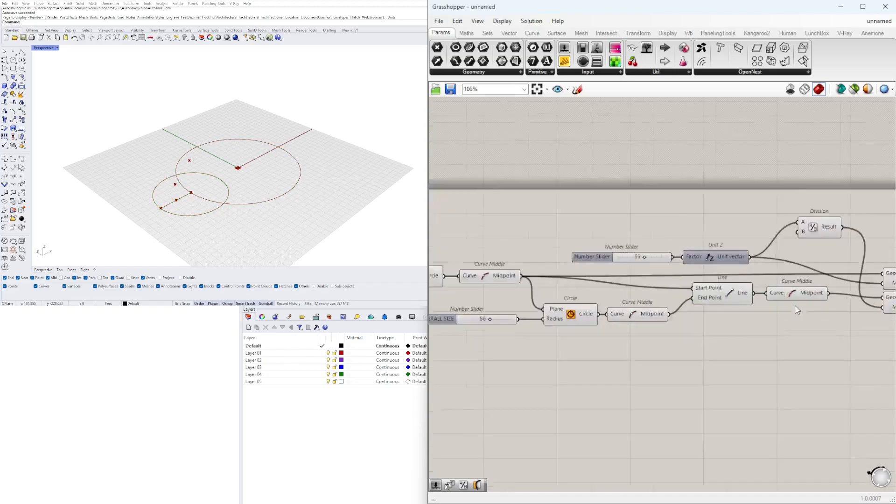
left_click_drag(794, 286, 795, 291)
left_click_drag(718, 291, 728, 295)
left_click(730, 351)
scroll(732, 352, "down", 2)
scroll(784, 335, "up", 1)
scroll(784, 336, "down", 1)
left_click_drag(725, 255, 621, 296)
scroll(725, 290, "up", 2)
left_click_drag(708, 284, 737, 283)
left_click(764, 227)
scroll(764, 228, "down", 4)
right_click_drag(868, 326, 839, 337)
Shift the Unit Z, Division, Line and Move components as a group to even out the layout
left_click_drag(845, 348, 682, 212)
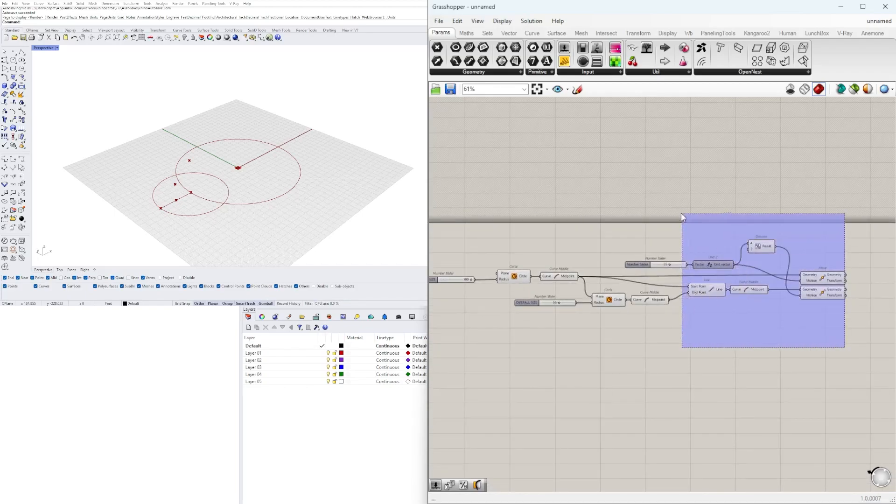
scroll(730, 241, "up", 3)
left_click_drag(701, 282, 686, 282)
left_click(676, 229)
scroll(728, 338, "down", 3)
left_click_drag(845, 381, 605, 288)
scroll(609, 322, "up", 3)
left_click_drag(594, 394, 509, 340)
scroll(615, 344, "up", 2)
left_click_drag(612, 349, 611, 339)
left_click(654, 234)
Line up the two Move components with the midpoint wires feeding their geometry inputs
scroll(663, 261, "down", 2)
right_click_drag(836, 346, 702, 350)
left_click_drag(808, 352, 746, 307)
left_click_drag(665, 344, 573, 317)
left_click(578, 362)
right_click_drag(578, 362, 628, 377)
left_click(677, 259)
left_click_drag(690, 252, 557, 298)
left_click_drag(606, 284, 600, 286)
left_click(832, 270)
right_click_drag(832, 275, 712, 271)
left_click(677, 318)
left_click(686, 337)
right_click_drag(542, 316, 695, 317)
scroll(709, 324, "down", 2)
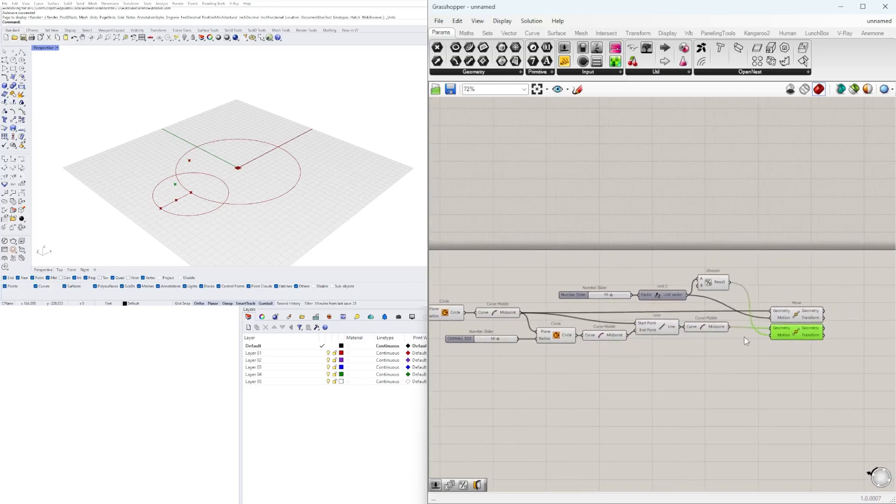
left_click(719, 358)
scroll(692, 273, "up", 2)
left_click_drag(707, 267, 580, 304)
left_click(684, 243)
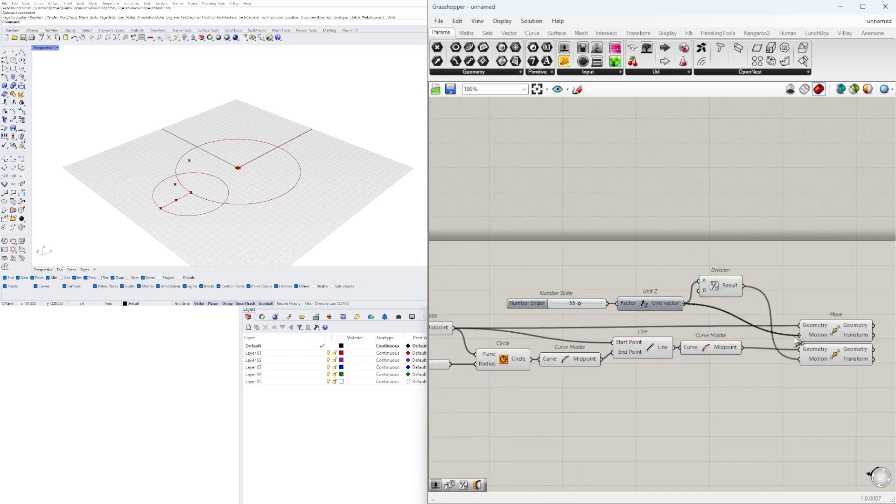
Replace the Division component with a copy of the height slider and Unit Z that drives the second Move's motion
key("Delete")
right_click_drag(732, 291, 693, 275)
scroll(677, 268, "down", 1)
left_click_drag(690, 247, 602, 289)
left_click_drag(659, 292, 692, 265)
left_click_drag(718, 265, 719, 281, "alt")
left_click_drag(783, 334, 784, 334)
Set the copied height slider to 45
scroll(649, 246, "up", 6)
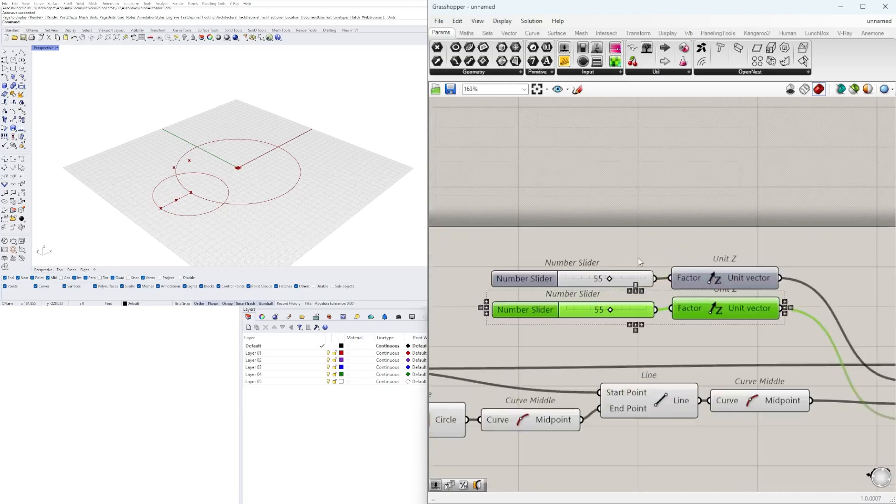
left_click_drag(617, 314, 610, 314)
scroll(602, 316, "down", 4)
double_click(719, 286)
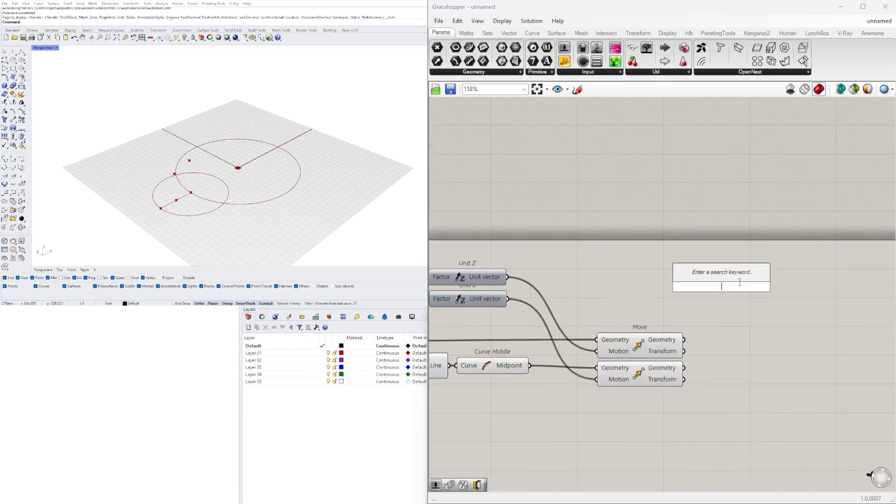
type("AR")
left_click(711, 278)
left_click(714, 280)
key("Delete")
Add an Arc 3Pt component beyond the two Move components
double_click(722, 285)
type("ARC")
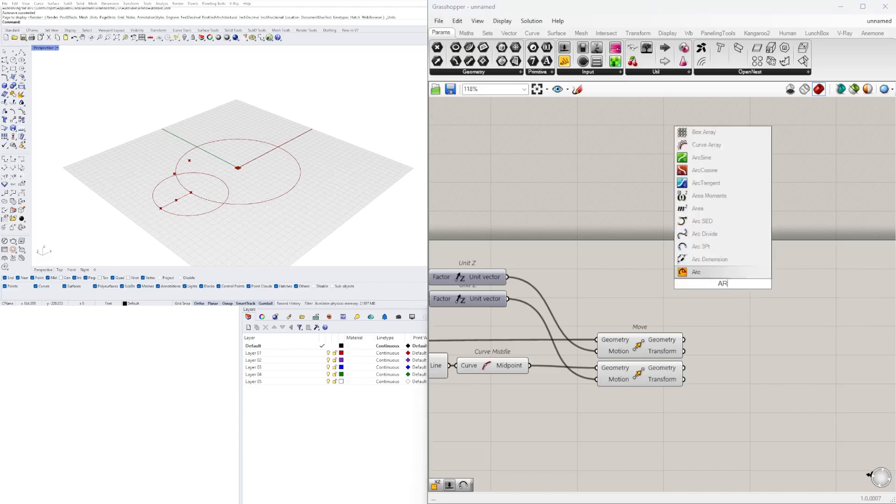
left_click(717, 237)
right_click_drag(603, 288, 678, 284)
scroll(679, 284, "down", 2)
left_click(729, 323)
right_click_drag(752, 299, 729, 307)
left_click_drag(741, 289, 778, 298)
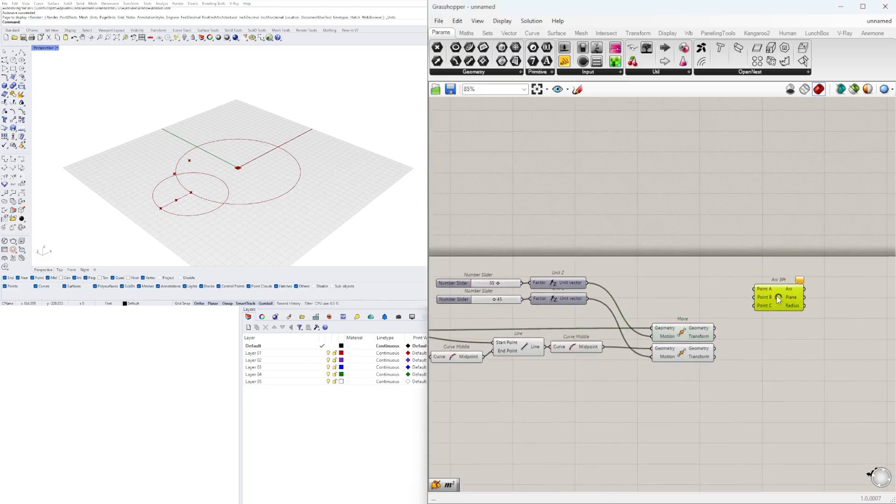
Connect the second circle's midpoint, the second Move's geometry and the first Move's geometry to Arc 3Pt's Points A, B and C
scroll(714, 324, "up", 3)
left_click(715, 330)
left_click(682, 372)
scroll(672, 297, "down", 2)
right_click_drag(600, 308, 746, 311)
left_click(687, 358)
right_click_drag(554, 353, 624, 351)
left_click(483, 325)
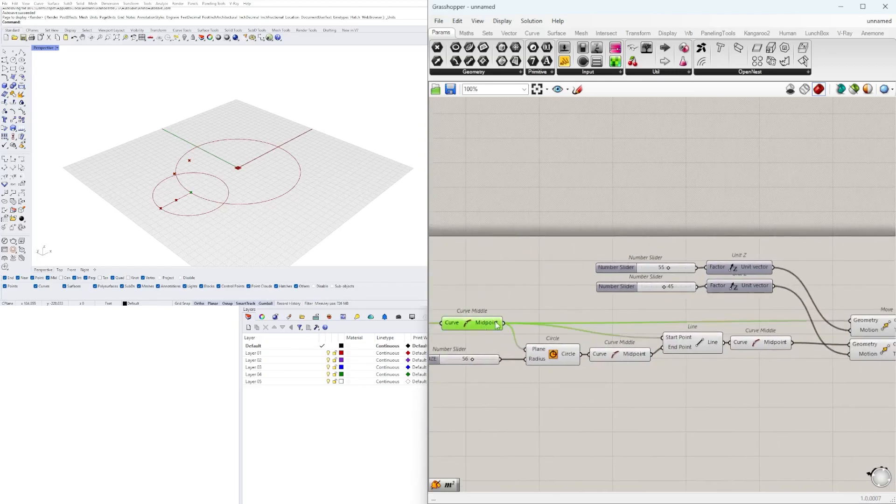
scroll(484, 326, "down", 1)
mouse_move(563, 365)
right_mouse_down()
mouse_move(711, 363)
mouse_move(574, 366)
right_mouse_up()
scroll(728, 369, "up", 1)
left_click_drag(588, 363, 705, 283)
right_click_drag(863, 266, 693, 283)
mouse_move(706, 283)
left_mouse_down()
mouse_move(735, 303)
mouse_move(754, 359)
mouse_move(751, 347)
left_mouse_up()
Reposition the Arc 3Pt component just below and beyond the Move components
left_click(710, 389)
scroll(691, 393, "down", 2)
right_click_drag(559, 399, 473, 373)
left_click_drag(768, 326, 762, 352)
left_click(751, 328)
left_click(700, 391)
right_click_drag(549, 382, 654, 379)
left_click_drag(639, 379, 488, 346)
left_click(850, 351, "shift")
left_click(824, 391)
left_click_drag(850, 351, 855, 353)
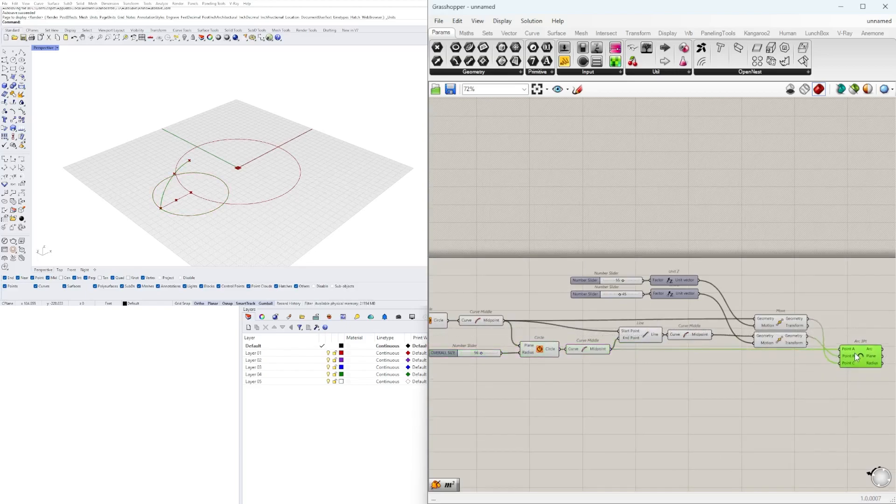
Move the second circle's slider, Circle and Curve Middle down together with the Arc 3Pt component
left_click(793, 301)
right_click_drag(792, 301, 777, 302)
left_click_drag(855, 424, 452, 352)
left_click_drag(570, 350, 570, 358)
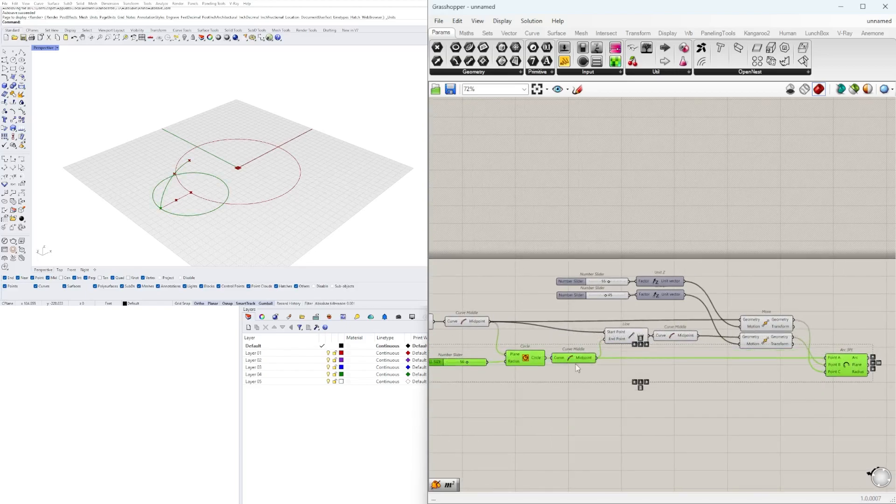
Shift Arc 3Pt slightly further from the Moves and align the Line and its Curve Middle with the second Move
left_click(626, 390)
right_click_drag(663, 391, 612, 385)
left_click_drag(802, 361, 813, 360)
left_click(622, 350)
left_click_drag(622, 349, 578, 329)
scroll(578, 329, "up", 5)
left_click_drag(656, 363, 583, 332)
left_click(672, 362)
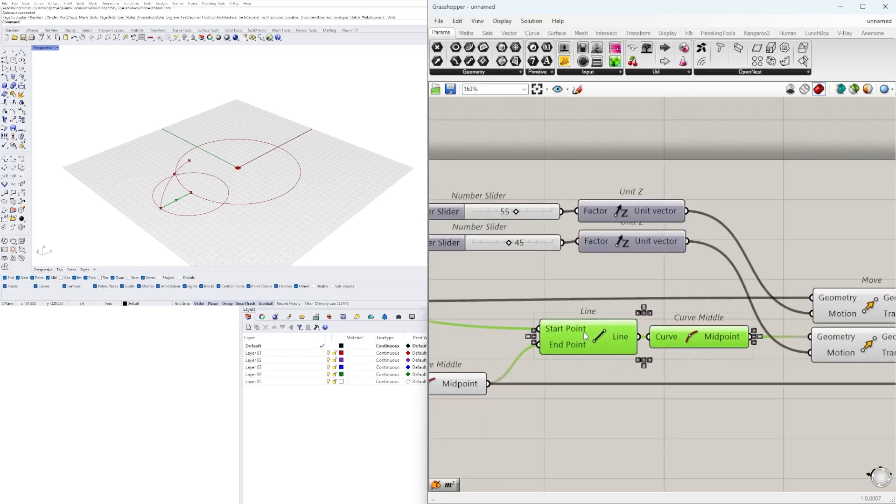
Widen the gap between the Line component and its Curve Middle
left_click(601, 315)
scroll(601, 314, "down", 3)
right_click_drag(601, 314, 738, 319)
left_click_drag(724, 337, 721, 337)
left_click(738, 299)
scroll(738, 298, "down", 4)
right_click_drag(740, 298, 617, 298)
scroll(623, 271, "up", 3)
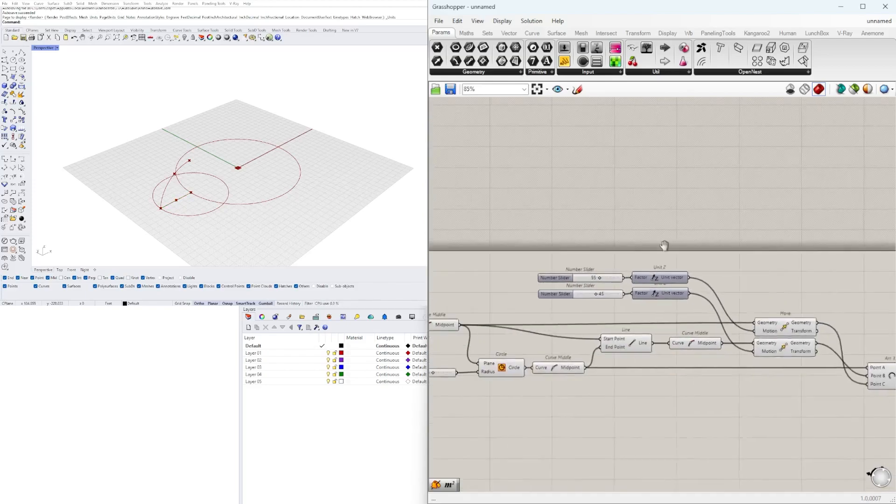
right_click_drag(633, 244, 692, 244)
left_click_drag(692, 254, 619, 298)
scroll(683, 277, "up", 2)
left_click_drag(699, 274, 704, 300)
left_click(722, 282)
Line up the first circle's OVERALL SIZE slider with its Circle component's Radius input
scroll(722, 282, "down", 3)
scroll(757, 327, "down", 3)
left_click_drag(866, 397, 518, 302)
right_click_drag(576, 333, 688, 345)
left_click_drag(674, 336, 619, 326)
left_click(600, 341)
scroll(556, 328, "up", 5)
left_click_drag(548, 332, 584, 333)
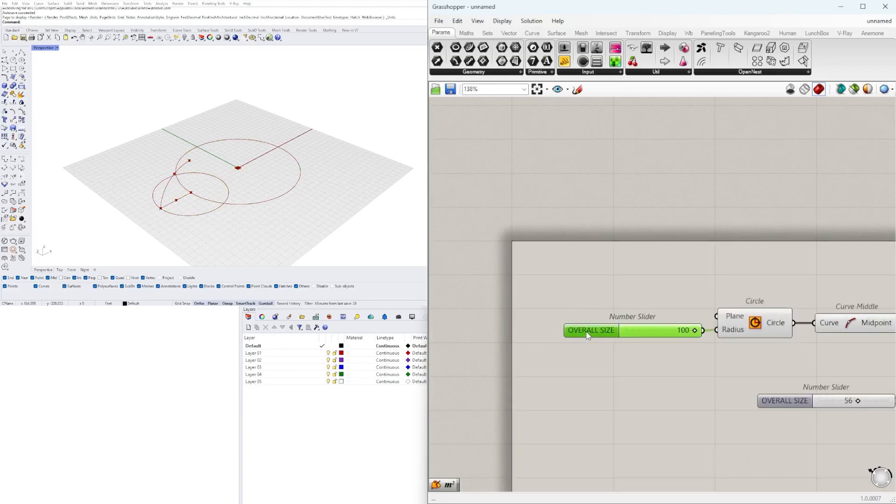
Adjust the second circle's OVERALL SIZE slider so it sits level with that Circle's Radius input
left_click(604, 363)
right_click_drag(803, 413, 566, 387)
scroll(566, 387, "up", 1)
left_click_drag(551, 372, 565, 373)
scroll(565, 372, "down", 3)
scroll(562, 377, "down", 5)
left_click_drag(829, 431, 521, 322)
scroll(535, 334, "up", 4)
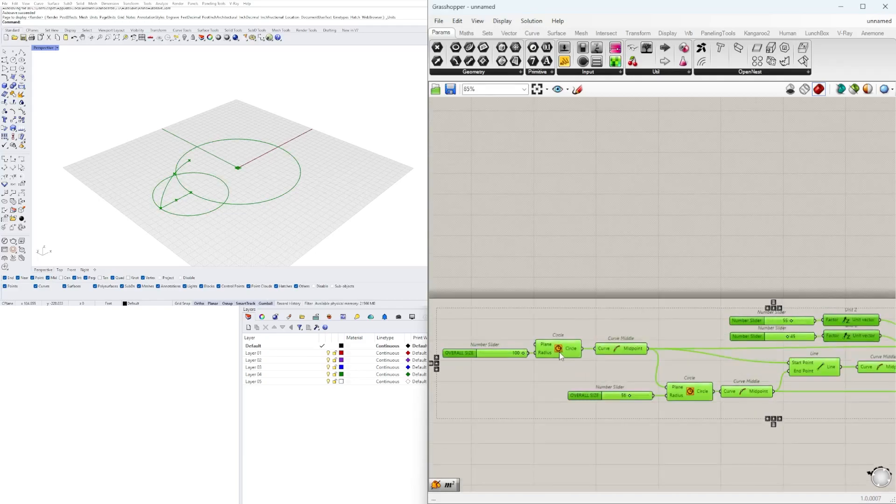
Add a Revolution component beyond the Arc 3Pt component
right_click_drag(568, 349, 678, 345)
scroll(679, 345, "up", 2)
left_click_drag(680, 346, 674, 339)
scroll(696, 276, "down", 4)
right_click_drag(841, 326, 595, 322)
scroll(817, 339, "up", 2)
right_click_drag(821, 340, 693, 348)
left_click(692, 349)
double_click(730, 380)
right_click_drag(231, 173, 192, 163)
double_click(778, 290)
type("REV")
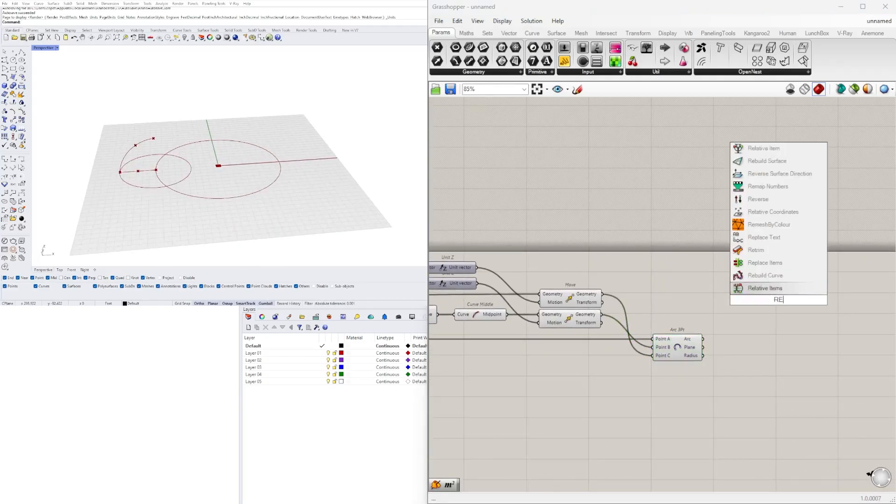
left_click(769, 249)
Connect the Arc output of Arc 3Pt to the Revolution component's Curve input
left_click(678, 348)
scroll(691, 347, "up", 1)
left_click_drag(706, 338, 769, 283)
Examine the first circle's Curve Middle point and the surrounding definition to find a base for the revolution axis
right_click_drag(672, 307, 812, 308)
scroll(811, 308, "down", 3)
right_click_drag(633, 334, 672, 356)
scroll(708, 367, "up", 4)
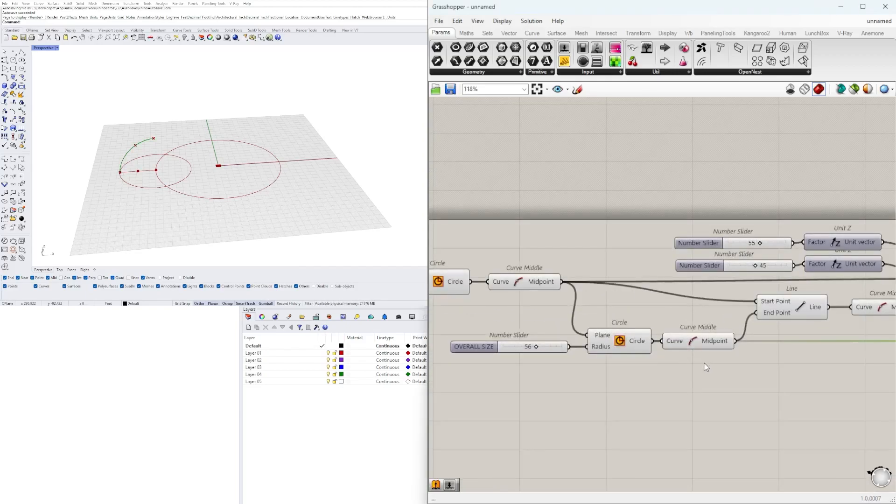
right_click_drag(432, 296, 542, 297)
left_click(646, 283)
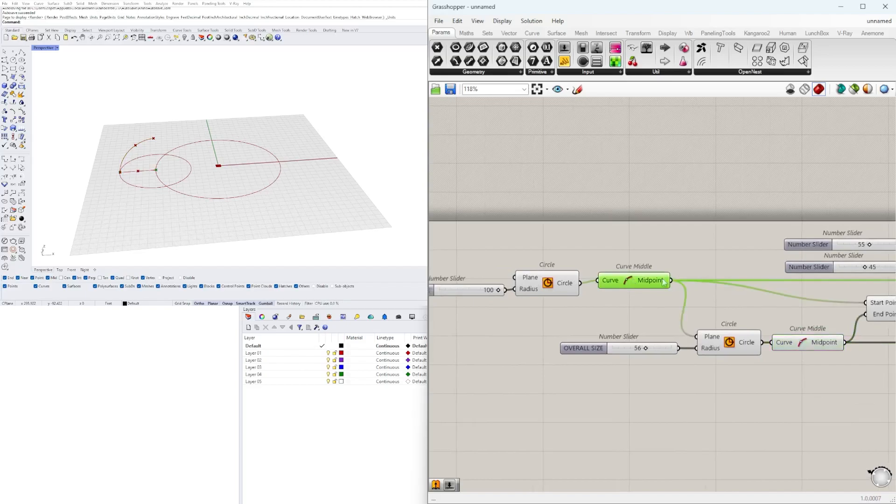
right_click_drag(682, 243, 651, 261)
double_click(653, 260)
left_click(595, 229)
scroll(588, 219, "down", 8)
key("ctrl+a")
scroll(556, 247, "up", 6)
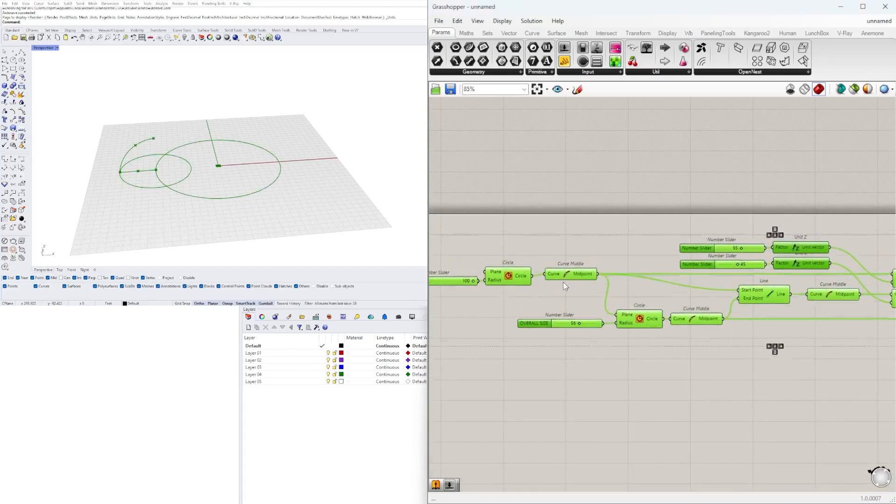
left_click_drag(563, 268, 651, 293)
scroll(649, 284, "up", 3)
left_click(547, 331)
left_click_drag(547, 331, 507, 296)
Add a Move component and connect the first circle's midpoint to its Geometry input
right_click_drag(755, 242, 674, 257)
double_click(674, 257)
type("mo")
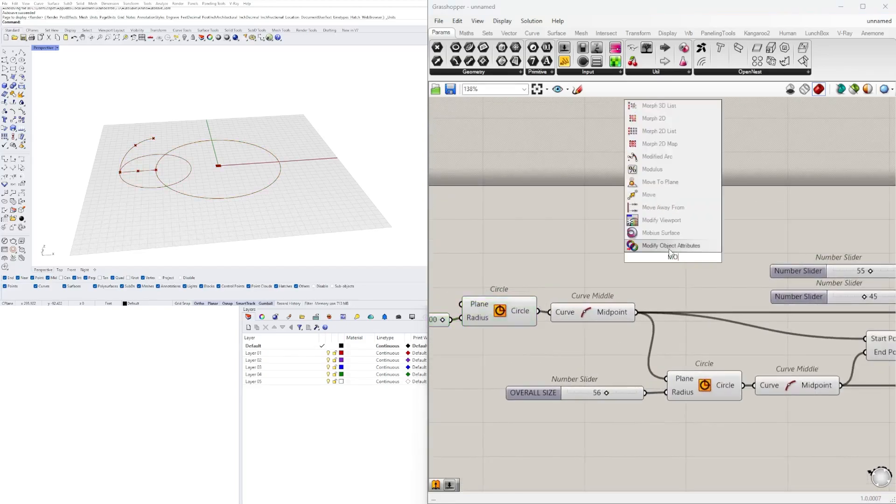
left_click(673, 196)
left_click_drag(636, 312, 624, 250)
left_click_drag(672, 254, 754, 224)
Add a Line component from the first circle's midpoint to the new Move's geometry
right_click_drag(884, 224, 811, 214)
double_click(811, 214)
type("line")
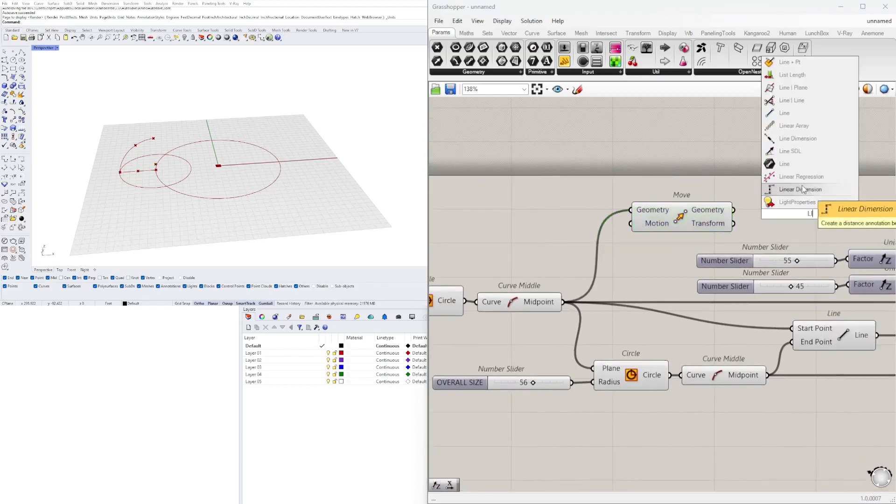
left_click(799, 114)
left_click(682, 225)
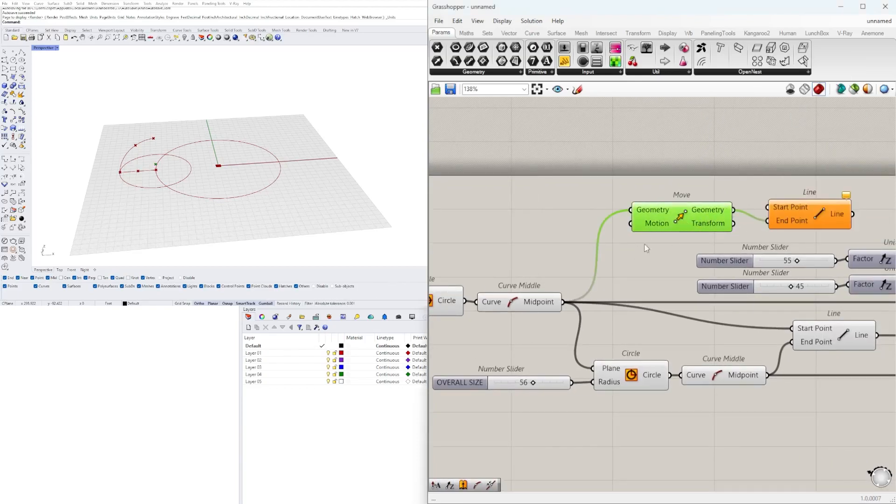
left_click_drag(762, 209, 764, 208)
left_click(739, 191)
Relocate the new Move and Line components below the second circle's Curve Middle
scroll(683, 214, "down", 2)
right_click_drag(683, 215, 566, 208)
left_click_drag(688, 170, 595, 206)
left_click_drag(564, 212, 570, 372)
left_click_drag(655, 354, 655, 346)
left_click_drag(687, 379, 545, 360)
left_click_drag(576, 363, 598, 359)
left_click(729, 380)
right_click_drag(716, 366, 600, 367)
Add a second Revolution component and connect the new Line to its Axis input
scroll(717, 372, "down", 1)
double_click(600, 367)
type("RE")
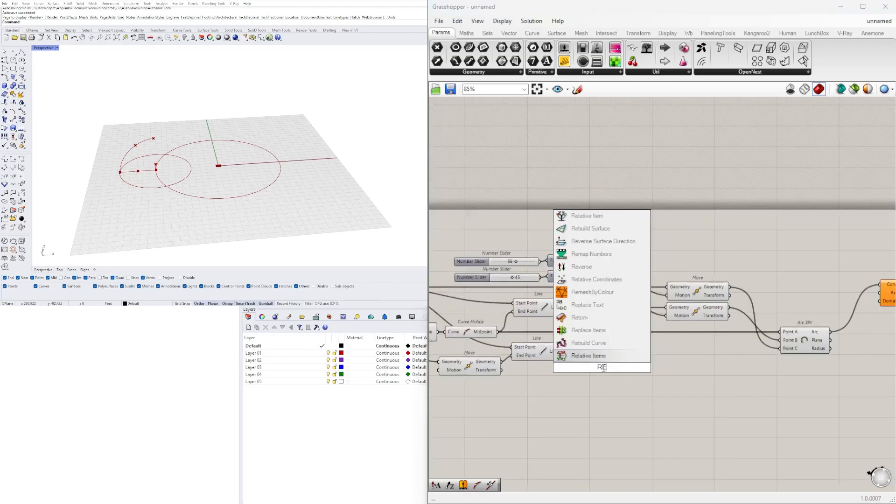
type("V")
left_click(593, 318)
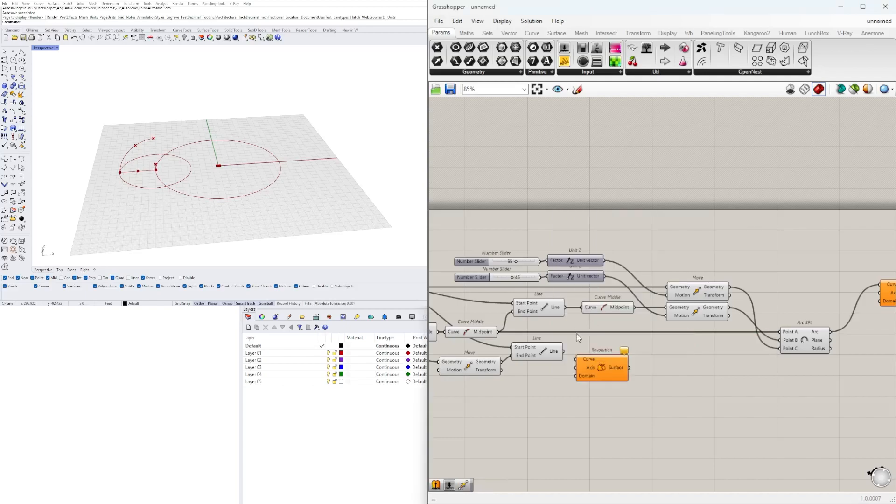
scroll(575, 338, "up", 2)
left_click(552, 356)
left_click_drag(577, 374, 577, 375)
Move the second Revolution component beyond Arc 3Pt, just below the first Revolution
scroll(598, 376, "down", 6)
left_click_drag(590, 372, 803, 337)
scroll(724, 386, "up", 5)
left_click(820, 312)
scroll(794, 323, "down", 2)
right_click_drag(633, 337, 708, 316)
left_click_drag(604, 367, 467, 312)
right_click_drag(756, 334, 656, 340)
left_click(820, 313, "shift")
left_click(789, 292)
scroll(760, 276, "up", 2)
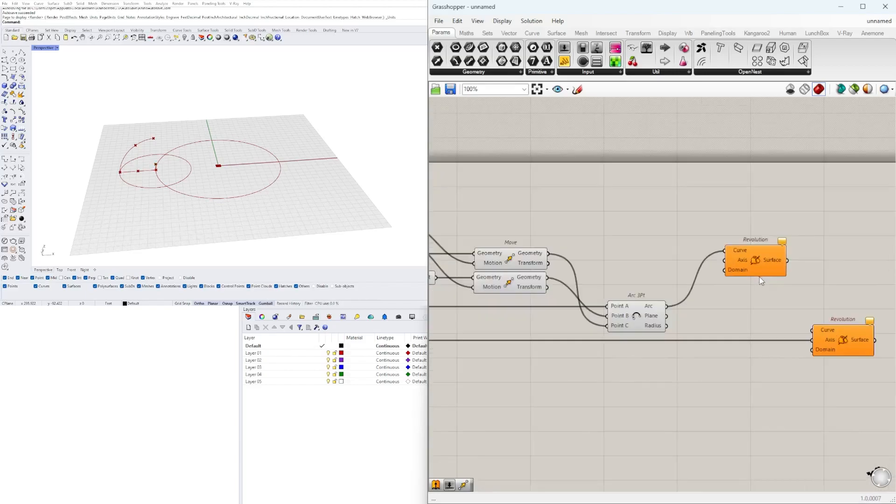
Replace the second Revolution with a relay on the Line's wire and align the first Revolution with Arc 3Pt
double_click(678, 341)
double_click(586, 339)
left_click(529, 345)
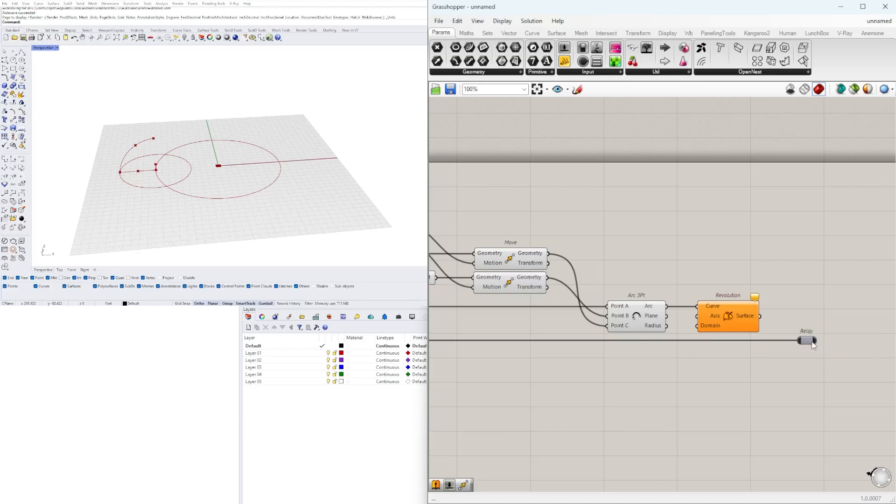
Place the relay below Arc 3Pt and connect it to the Revolution component's Axis input
left_click_drag(679, 340, 630, 357)
scroll(667, 334, "up", 3)
left_click_drag(832, 309, 788, 314)
scroll(788, 315, "down", 4)
Set the first Unit Z slider to 100 and raise the second one to make the revolved tower bulge
right_click_drag(635, 317, 810, 321)
scroll(591, 250, "up", 8)
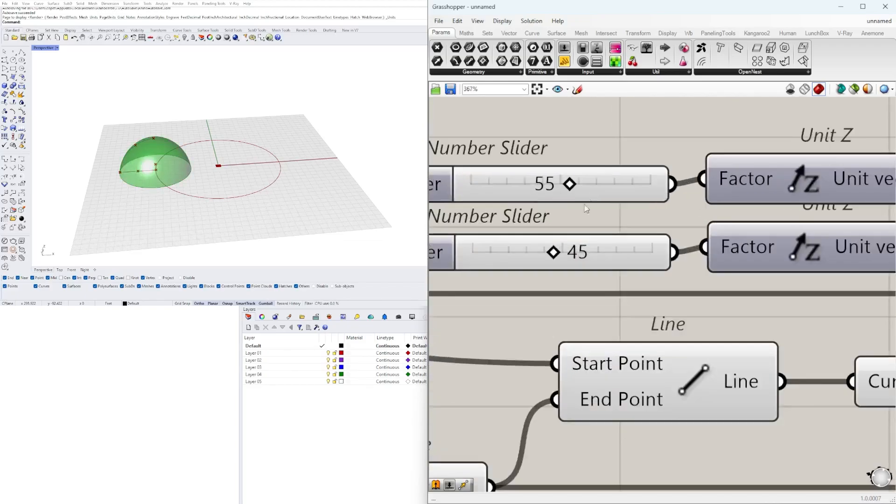
right_click_drag(586, 197, 635, 275)
left_click_drag(602, 328, 604, 326)
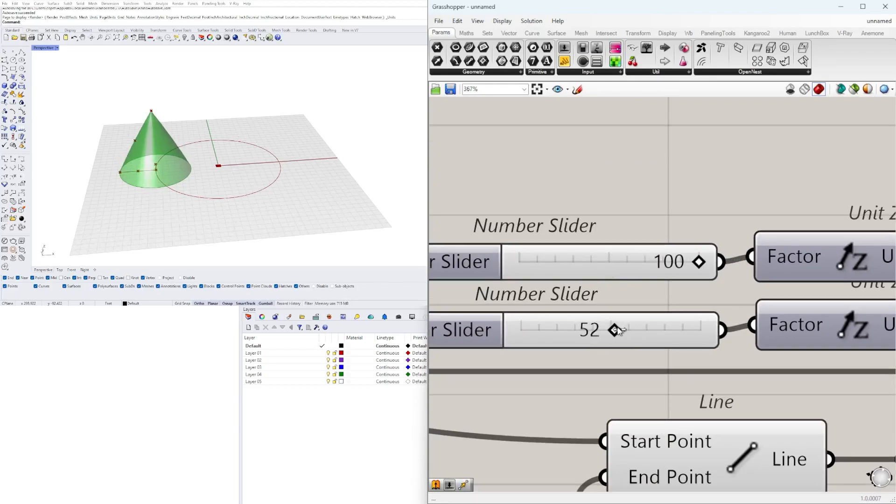
scroll(617, 313, "down", 10)
left_click(760, 379)
scroll(761, 379, "up", 1)
right_click_drag(761, 379, 757, 333)
scroll(741, 332, "up", 3)
scroll(581, 340, "down", 2)
left_click_drag(696, 383, 565, 322)
left_click_drag(622, 319, 622, 328)
left_click(824, 358)
scroll(826, 358, "down", 2)
right_click_drag(826, 358, 783, 357)
right_click_drag(886, 278, 799, 284)
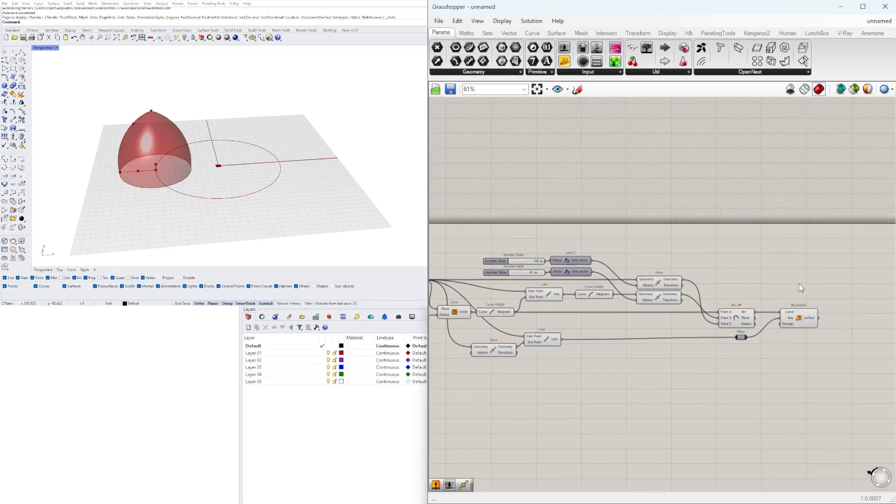
type("ARR")
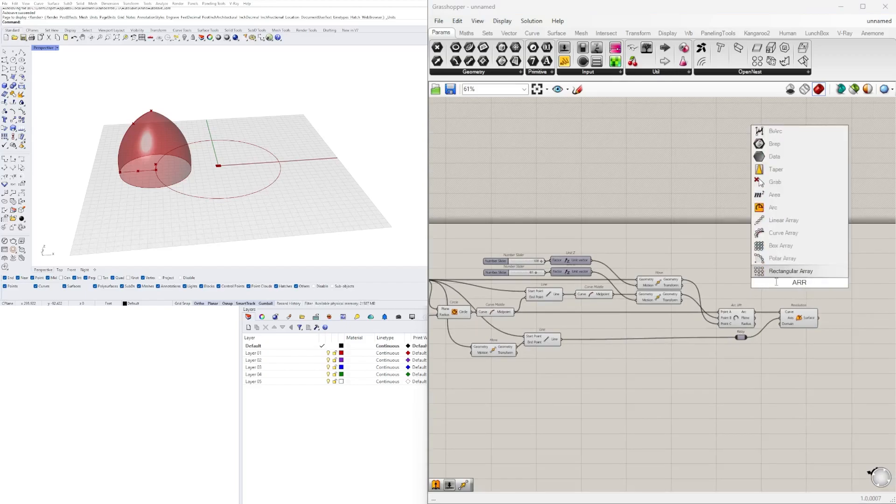
key("Escape")
Relocate the axis Line near the original Move components and delete the extra Move component feeding it
right_click_drag(564, 303, 731, 301)
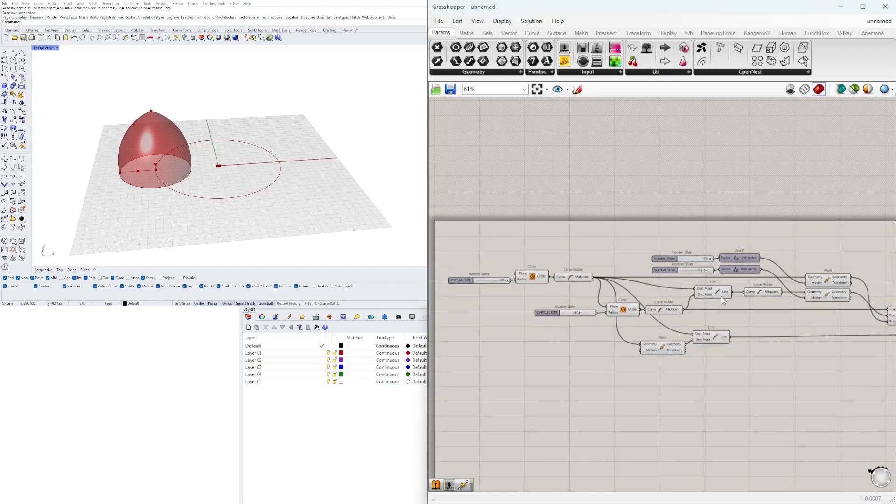
right_click_drag(772, 328, 695, 324)
left_click(676, 291)
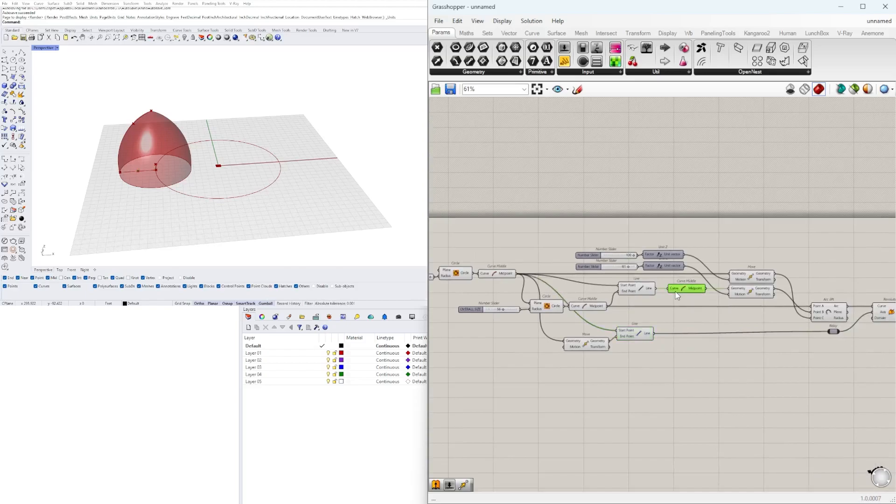
left_click(750, 280)
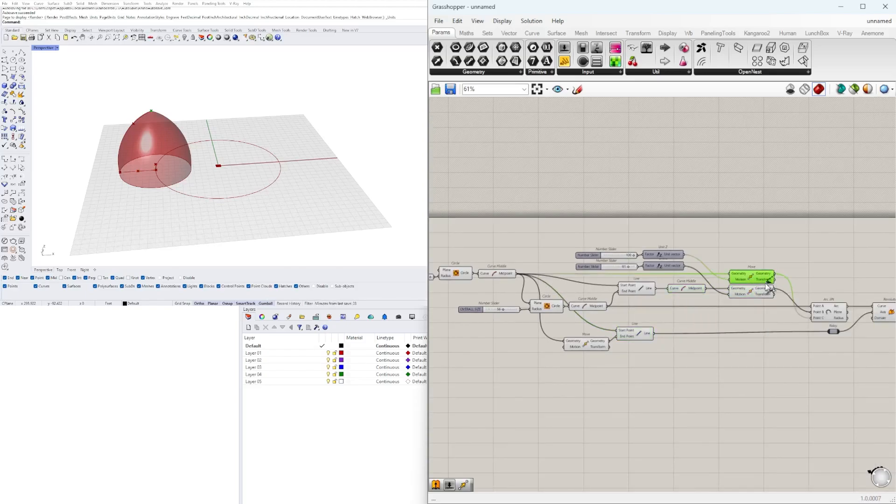
left_click_drag(619, 340, 792, 330)
left_click(595, 344)
key("Delete")
Connect the first Move's geometry to the axis Line's End Point and place the Line beside that Move
left_click(833, 355)
right_click_drag(835, 356, 686, 349)
left_click_drag(747, 345, 677, 305)
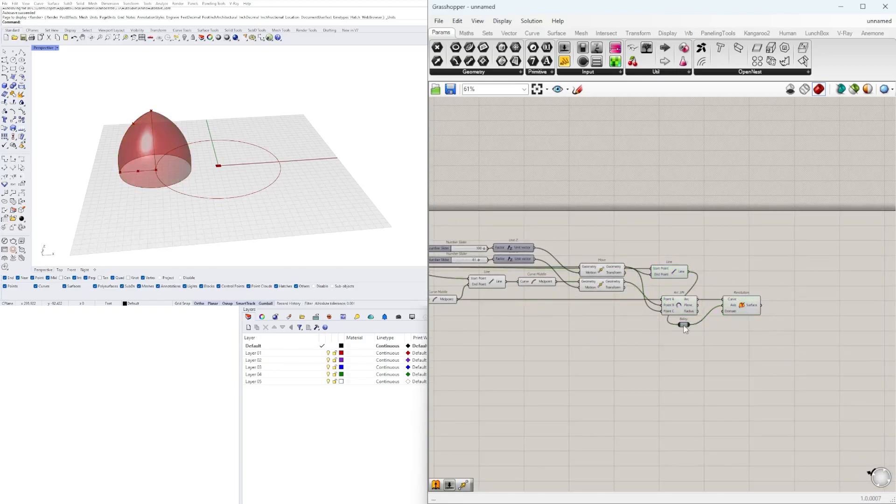
Move the Revolution component up and closer to the Line and Arc 3Pt components
scroll(745, 304, "down", 2)
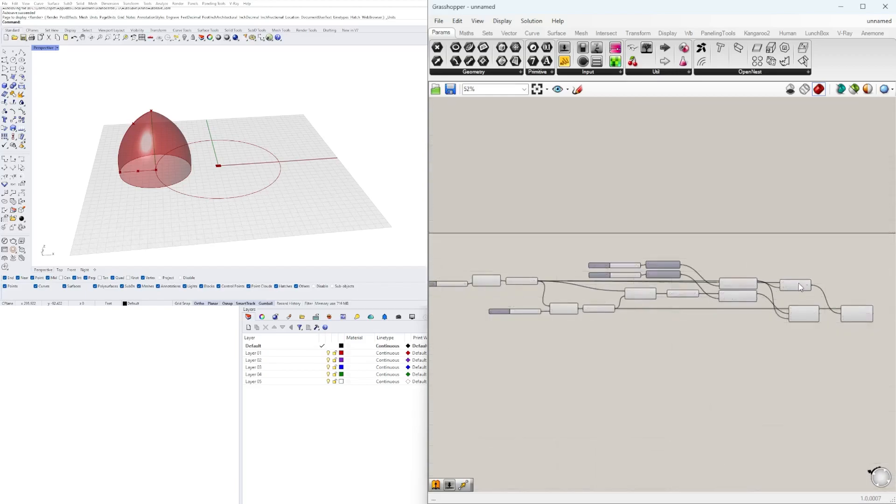
scroll(651, 275, "up", 2)
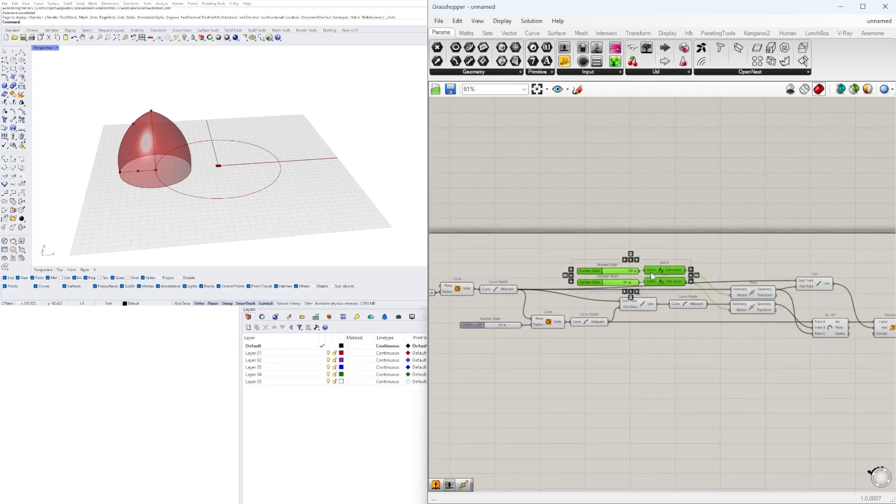
left_click(686, 219)
right_click_drag(822, 277, 721, 276)
scroll(737, 321, "up", 3)
left_click(720, 332)
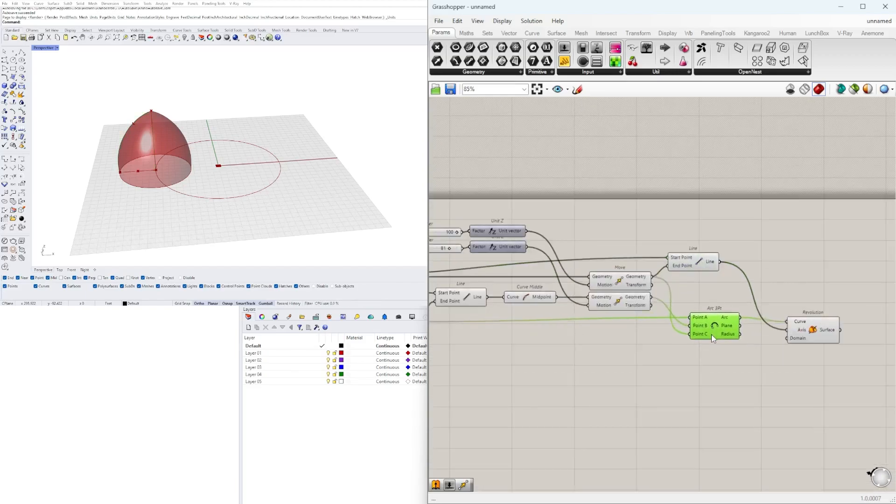
left_click_drag(821, 330, 789, 303)
left_click(758, 268)
left_click_drag(708, 390, 632, 252)
left_click(687, 225)
Add a Curve Array component beyond the Revolution component
scroll(743, 284, "down", 2)
left_click(710, 301)
right_click_drag(261, 205, 252, 224)
scroll(710, 304, "down", 2)
scroll(719, 323, "up", 3)
double_click(756, 322)
type("curve")
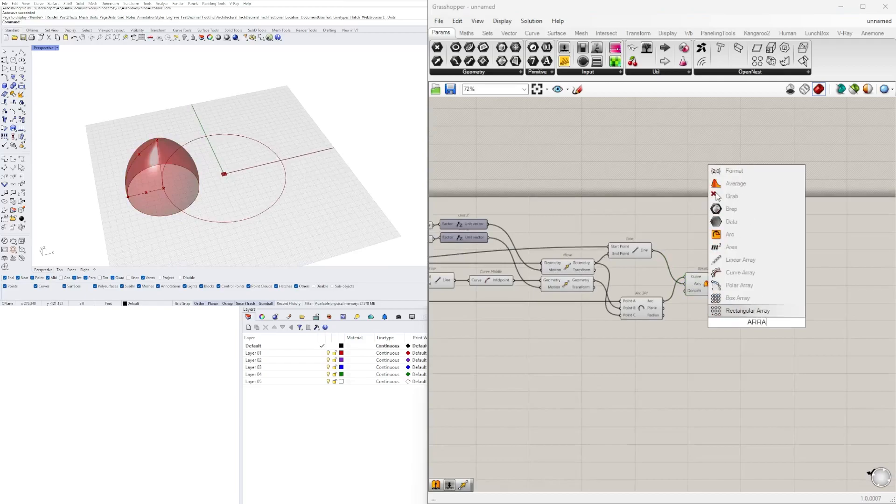
left_click(741, 270)
Add a Cap Holes component beside Revolution and connect the revolved surface to its Brep input
double_click(761, 290)
type("CA")
left_click(706, 283)
scroll(768, 289, "up", 2)
double_click(766, 285)
type("CA")
key("Return")
left_click_drag(716, 282, 744, 283)
left_click_drag(765, 284, 749, 281)
Turn off the preview of the Move, Line, Arc 3Pt and Revolution components
left_click_drag(711, 333, 526, 204)
middle_click(529, 205)
left_click(615, 179)
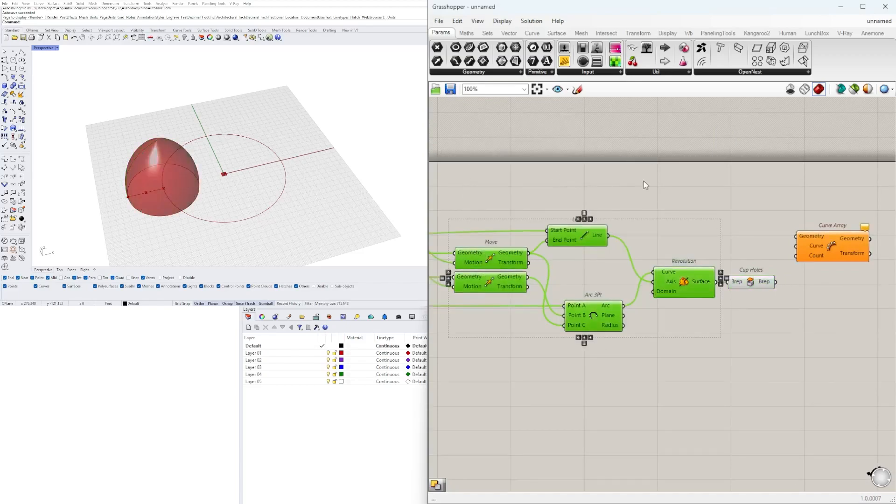
Connect the capped brep to Curve Array's Geometry input and the first Circle to its Curve input
scroll(821, 289, "down", 5)
right_click_drag(616, 337, 780, 364)
scroll(700, 318, "up", 6)
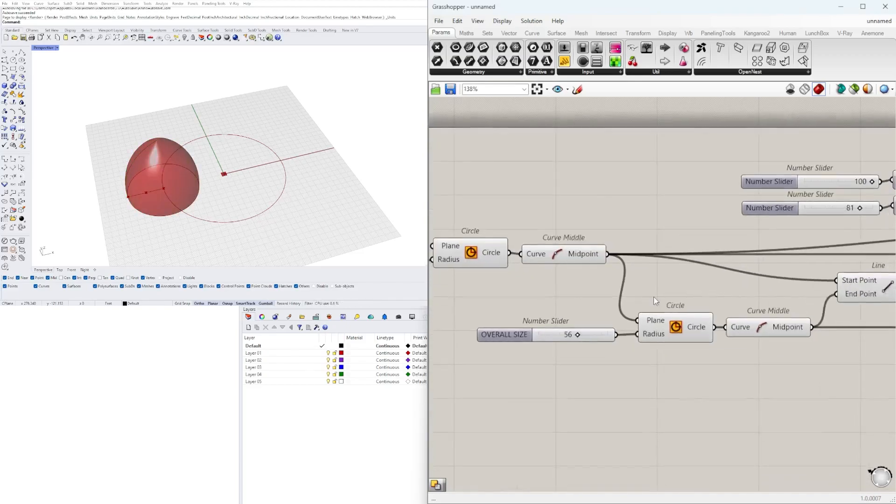
scroll(554, 288, "down", 2)
left_click(494, 269)
right_click_drag(519, 263, 447, 263)
scroll(472, 267, "down", 5)
scroll(728, 308, "up", 7)
left_click_drag(448, 264, 744, 330)
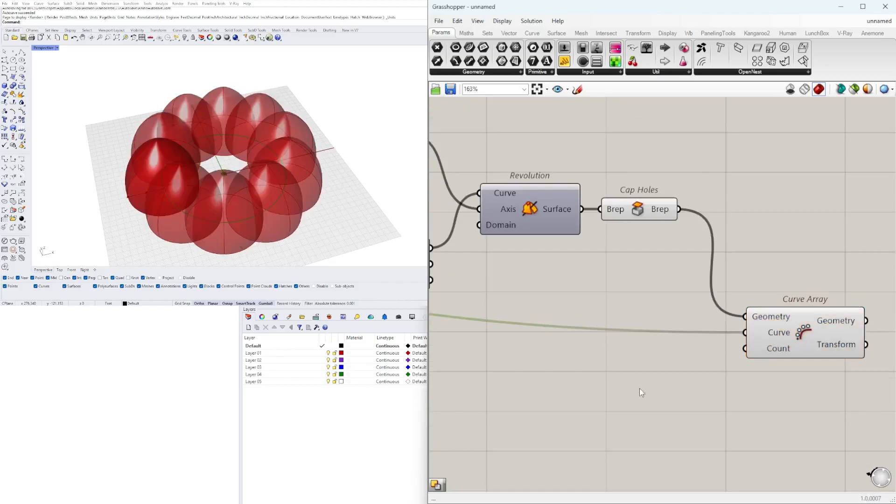
Create a number slider set to 3 and connect it to Curve Array's Count input
right_click_drag(666, 379, 652, 345)
double_click(615, 350)
type("3")
key("Return")
left_click_drag(702, 353, 731, 316)
left_click_drag(682, 349, 698, 337)
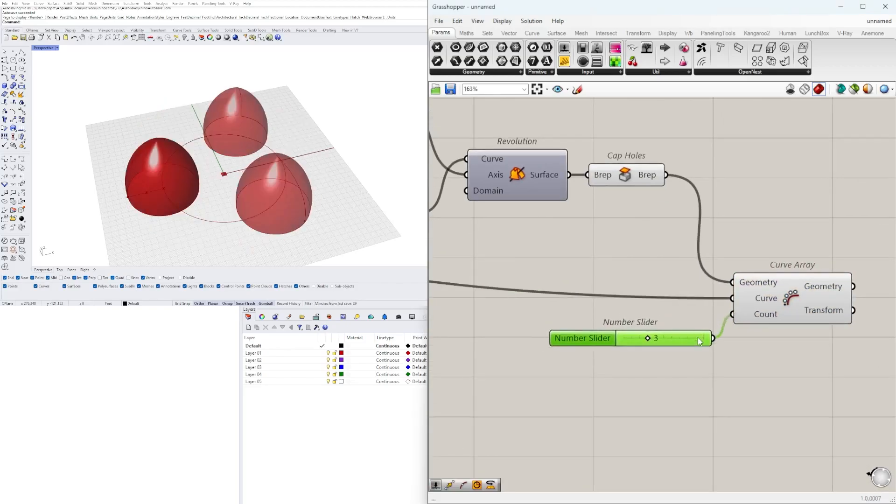
Turn off the preview of Cap Holes so only the arrayed towers are displayed
left_click(790, 301)
right_click_drag(327, 205, 305, 206)
scroll(593, 259, "down", 1)
scroll(595, 263, "down", 1)
right_click_drag(596, 264, 649, 305)
left_click(668, 239)
middle_click(662, 213)
left_click(691, 209)
left_click(808, 280)
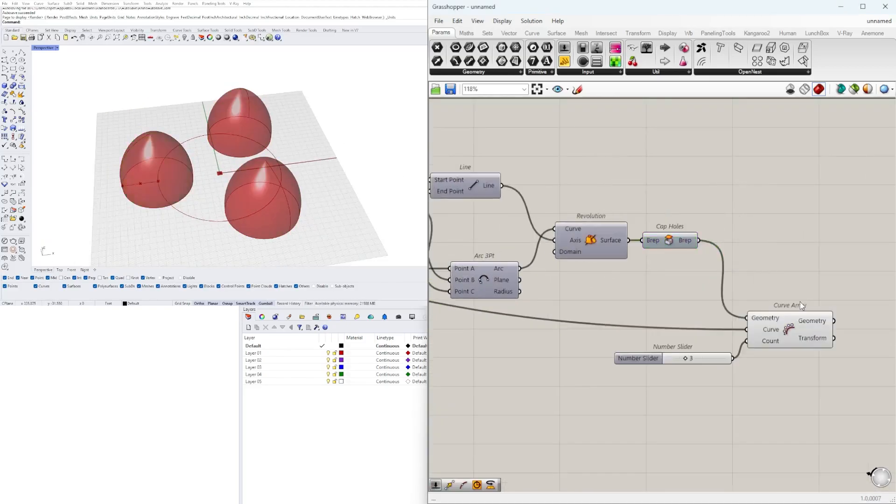
Reposition the count slider and duplicate the Curve Array component, placing the copy directly above the original
left_click(790, 326)
left_click(667, 370)
right_click_drag(666, 369, 686, 345)
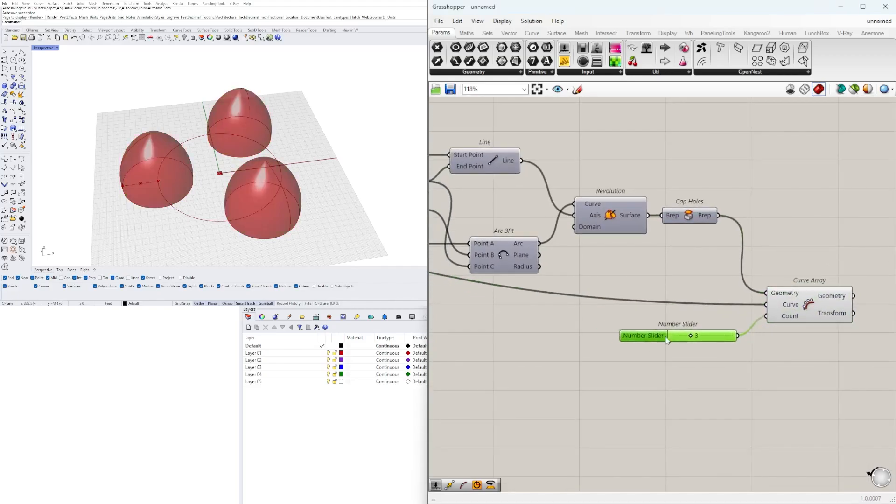
left_click(807, 310)
left_click_drag(801, 359, 714, 304)
left_click(808, 364)
left_click_drag(800, 302, 813, 283)
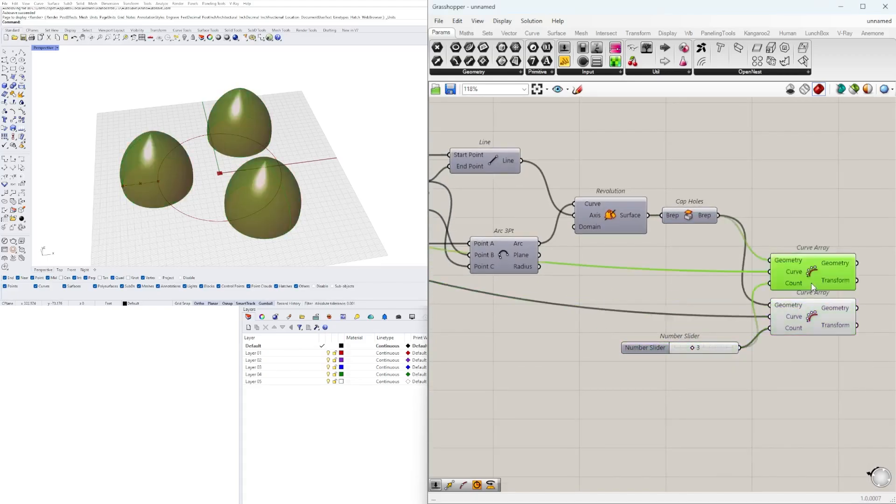
Connect the first Curve Middle's midpoint to the duplicate Curve Array's Geometry input to array the tower base centers
scroll(813, 283, "down", 5)
right_click_drag(483, 283, 676, 284)
scroll(775, 267, "up", 5)
right_click_drag(774, 267, 659, 281)
left_click(483, 244)
right_click_drag(507, 240, 452, 242)
left_click_drag(459, 245, 706, 282)
scroll(467, 244, "down", 5)
scroll(643, 268, "up", 8)
Move the count slider farther away from the two Curve Array components
right_click_drag(528, 422, 657, 423)
left_click_drag(628, 424, 504, 413)
right_click_drag(664, 401, 484, 393)
left_click(701, 295)
right_click_drag(707, 309, 614, 299)
left_click(633, 366)
right_click_drag(649, 362, 591, 369)
Add a Scale component and connect the arrayed towers to its Geometry and the arrayed center points to its Center
double_click(771, 292)
type("scale")
left_click(766, 269)
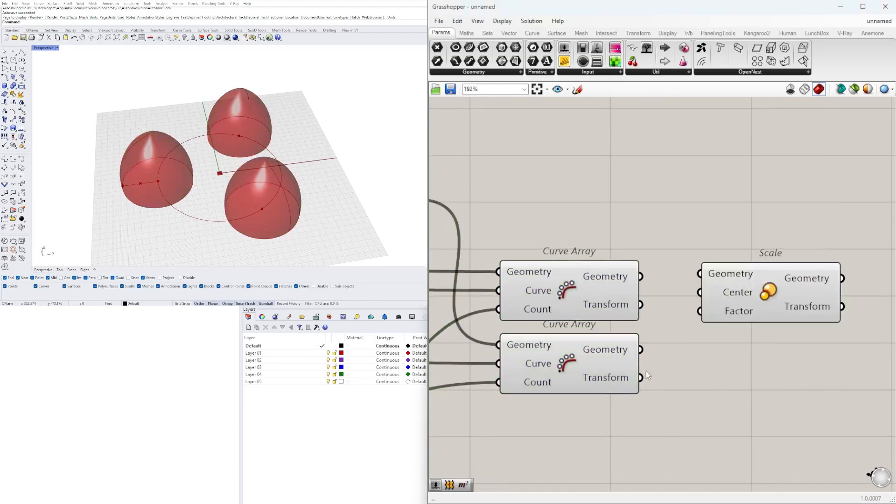
left_click(598, 279)
left_click_drag(699, 272, 699, 273)
left_click_drag(743, 296, 789, 317)
right_click_drag(789, 317, 720, 300)
scroll(720, 300, "down", 5)
left_click_drag(741, 311, 785, 345)
Add Random and Construct Domain components below the Curve Arrays
double_click(620, 381)
type("RANDOM")
key("Return")
right_click_drag(541, 411, 694, 406)
double_click(639, 391)
type("CONSTR")
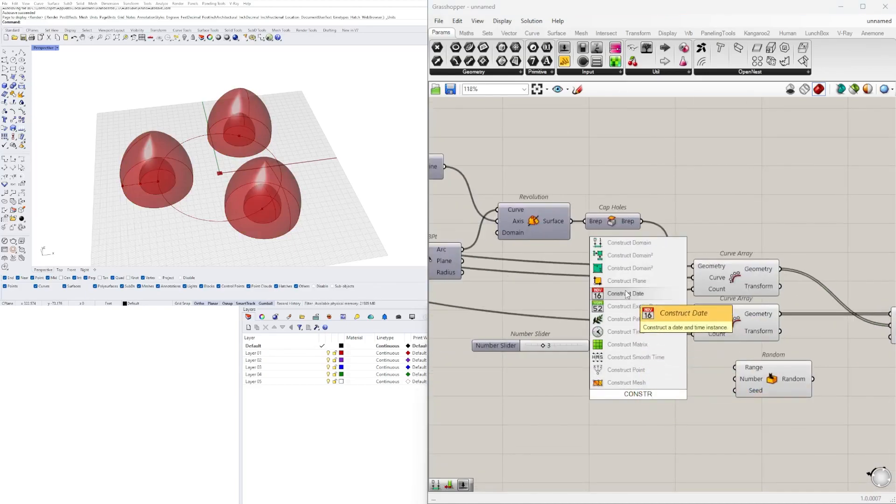
left_click(630, 243)
Create two decimal sliders, 0.0 and 1.5, and connect them to Construct Domain's start and end
double_click(488, 405)
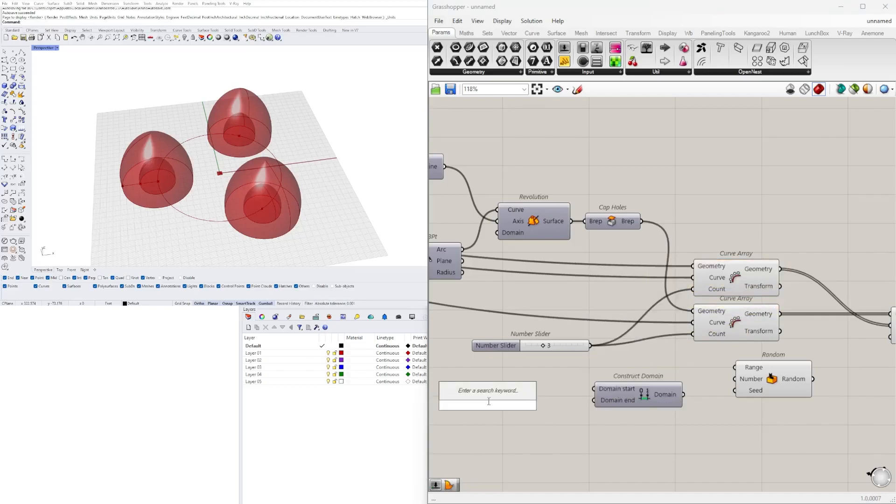
type("1.5")
key("Return")
scroll(473, 401, "up", 2)
left_click_drag(463, 407, 487, 400)
left_click_drag(487, 401, 486, 386, "alt")
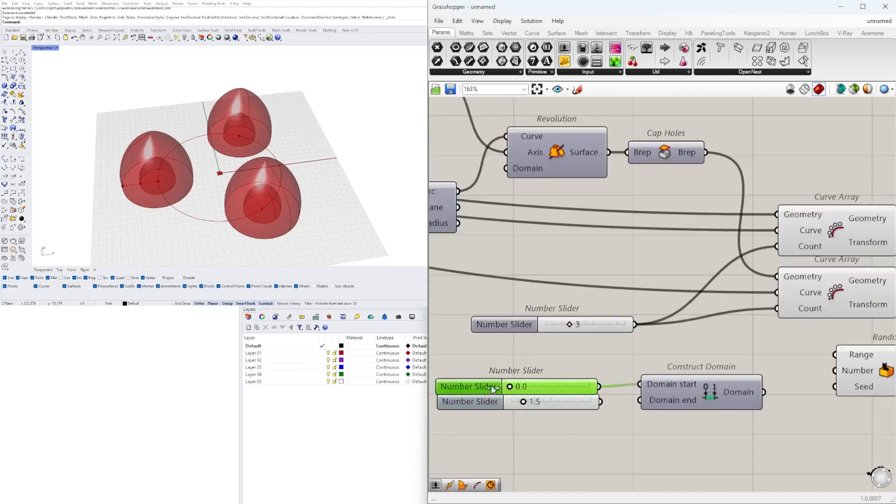
scroll(664, 403, "down", 2)
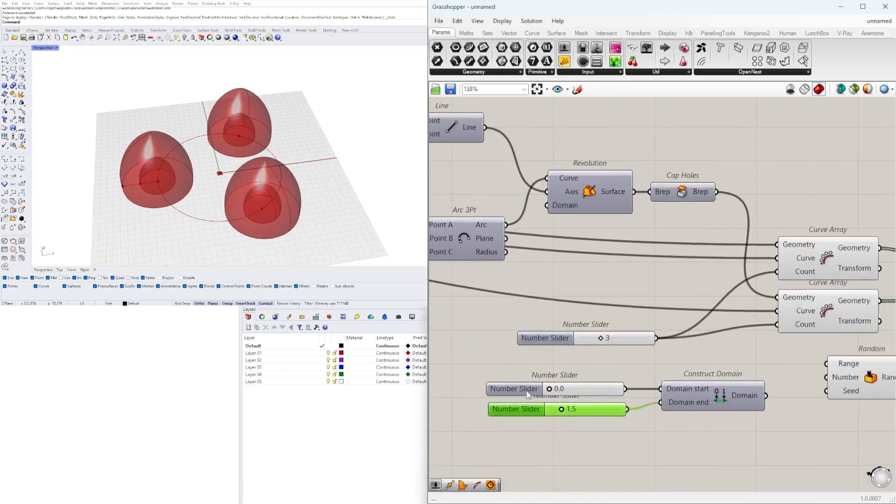
Set the domain sliders to 1.0 and 2.0, and connect the domain and count slider to Random's Range and Number
left_click_drag(570, 410, 574, 411)
scroll(691, 424, "down", 1)
right_click_drag(690, 424, 534, 433)
scroll(534, 433, "up", 2)
left_click_drag(622, 400, 694, 366)
left_click_drag(731, 393, 746, 427)
scroll(746, 427, "down", 2)
right_click_drag(663, 397, 771, 373)
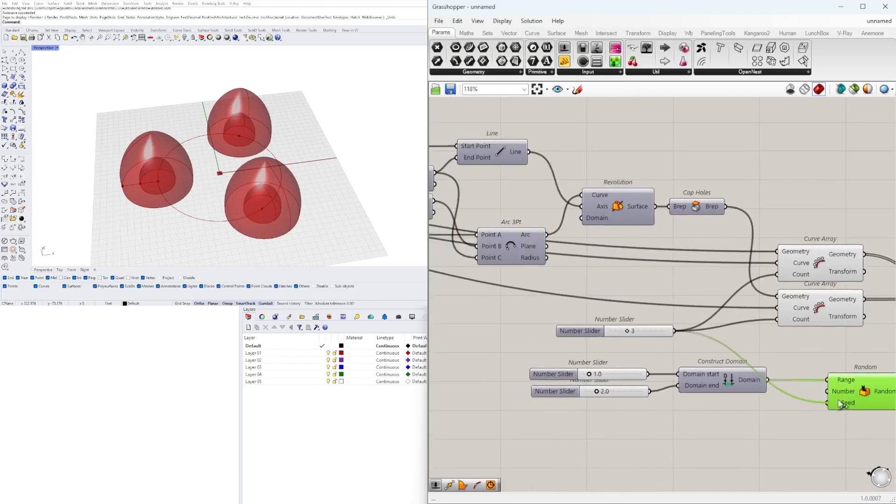
right_click_drag(856, 411, 764, 398)
Connect a new slider set to 3 to Random's Seed, and connect the Random output to Scale's Factor
double_click(591, 425)
type("3")
key("Return")
left_click_drag(652, 427, 736, 396)
right_click_drag(821, 387, 720, 391)
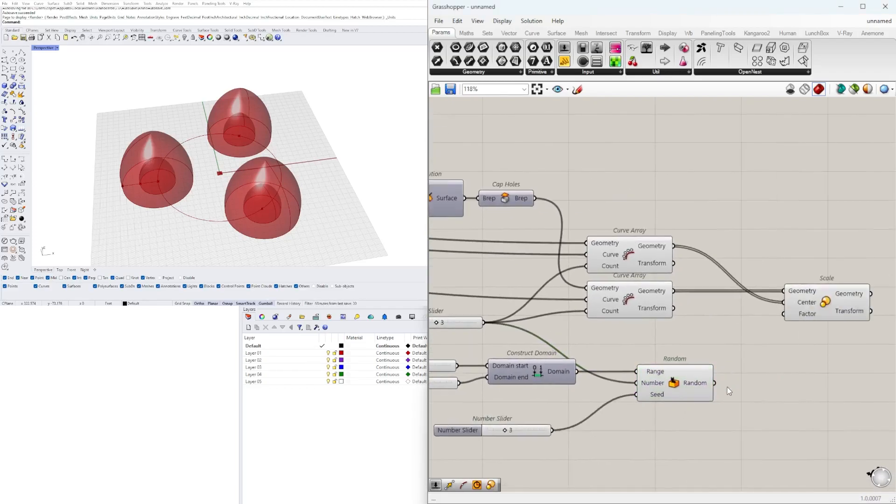
left_click_drag(764, 330, 785, 315)
left_click(812, 312)
Set the scale factor domain's end to 1.3 and its start to 0.8
right_click_drag(459, 408, 596, 385)
scroll(570, 350, "up", 3)
double_click(552, 367)
type("1.3")
key("Return")
scroll(516, 333, "up", 1)
double_click(516, 333)
type(".8")
key("Return")
Turn off the preview of both Curve Array components
scroll(517, 333, "down", 7)
right_click_drag(670, 312, 782, 320)
left_click_drag(777, 322, 723, 256)
middle_click(722, 229)
left_click(741, 211)
scroll(672, 354, "up", 3)
Group Construct Domain, its sliders and the Random component more compactly below the count slider and Curve Arrays
left_click(685, 342)
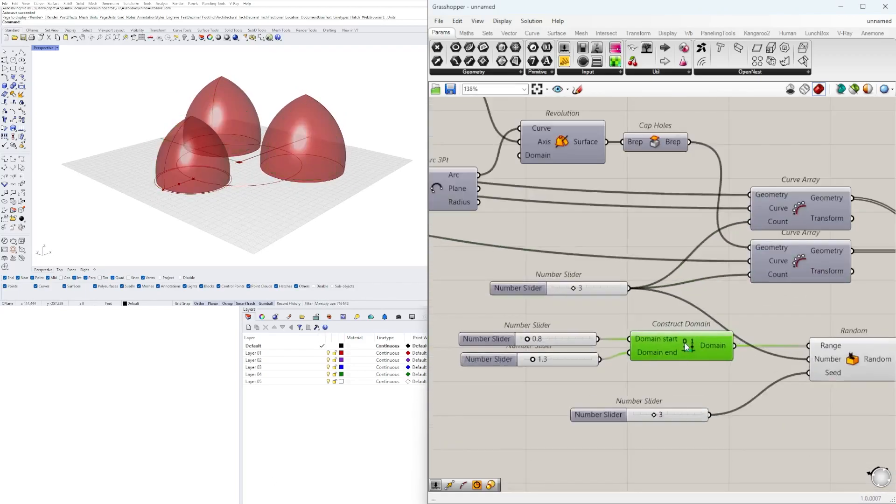
left_click_drag(569, 312, 568, 310)
left_click_drag(654, 377, 581, 317)
left_click_drag(664, 351, 551, 352)
left_click(775, 326)
scroll(777, 330, "down", 3)
right_click_drag(824, 406, 798, 399)
left_click_drag(797, 399, 693, 343)
left_click_drag(812, 349, 778, 318)
left_click(700, 355)
Line up the count slider and the seed slider above and below Construct Domain
scroll(611, 350, "up", 2)
left_click_drag(640, 285, 451, 346)
left_click(651, 299)
scroll(655, 321, "up", 3)
left_click_drag(592, 321, 662, 291)
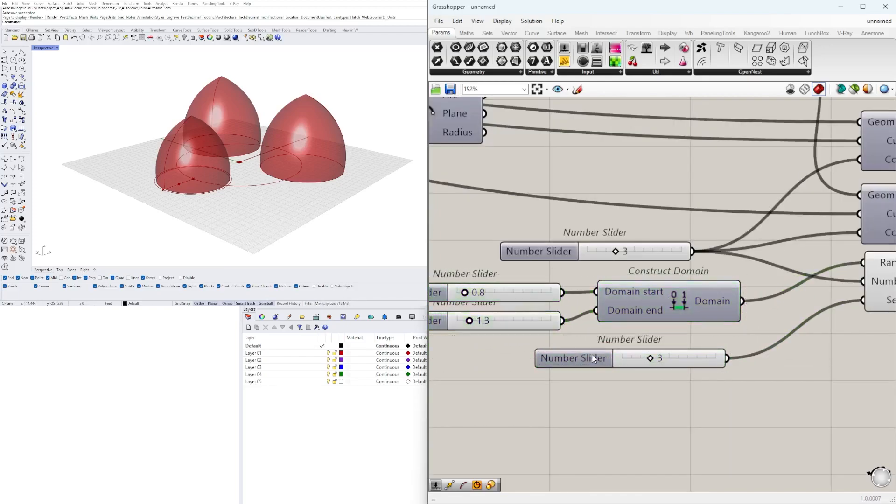
left_click_drag(591, 356, 607, 353)
right_click_drag(660, 414, 687, 494)
left_click_drag(579, 332, 624, 329)
left_click(701, 263)
scroll(701, 263, "down", 5)
Set the Random seed slider to 6 to vary the tower sizes
right_click_drag(819, 327, 810, 356)
middle_click(616, 348)
left_click(650, 316)
left_click(684, 359)
scroll(645, 374, "up", 7)
left_click_drag(612, 382, 651, 382)
scroll(600, 313, "down", 1)
Set Construct Domain's end slider to 2.0 and its start slider to 0.5
right_click_drag(600, 313, 760, 334)
double_click(553, 354)
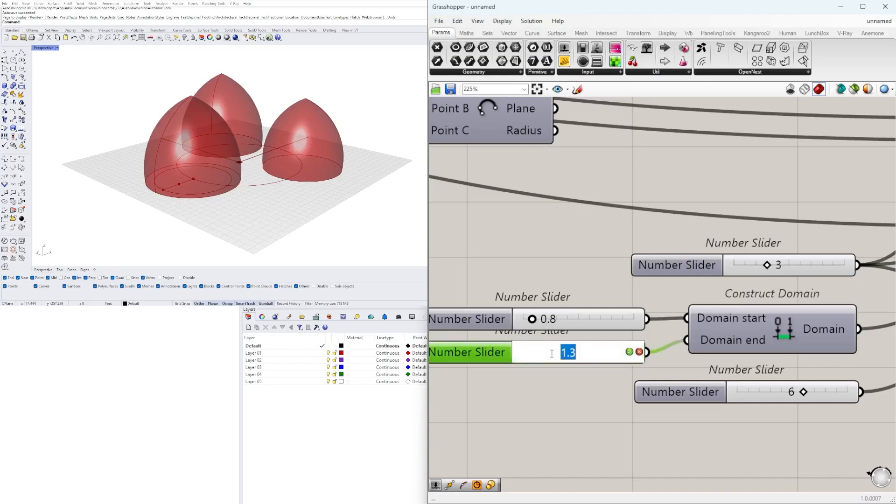
type("2")
key("Return")
double_click(561, 315)
key("Return")
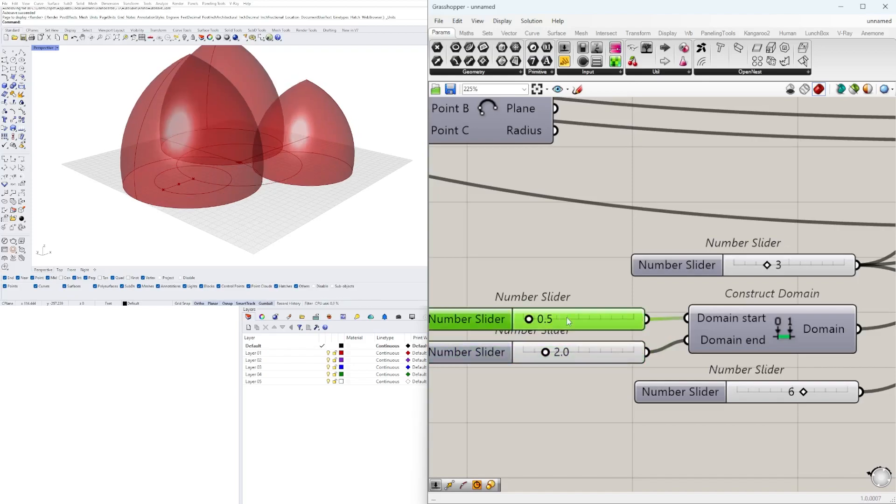
Set the Random seed slider to 7 and lower Construct Domain's end slider to 1.5
right_click_drag(770, 443, 604, 440)
mouse_move(637, 389)
left_mouse_down()
mouse_move(580, 391)
mouse_move(648, 389)
left_mouse_up()
right_click_drag(563, 348, 602, 355)
scroll(603, 355, "down", 2)
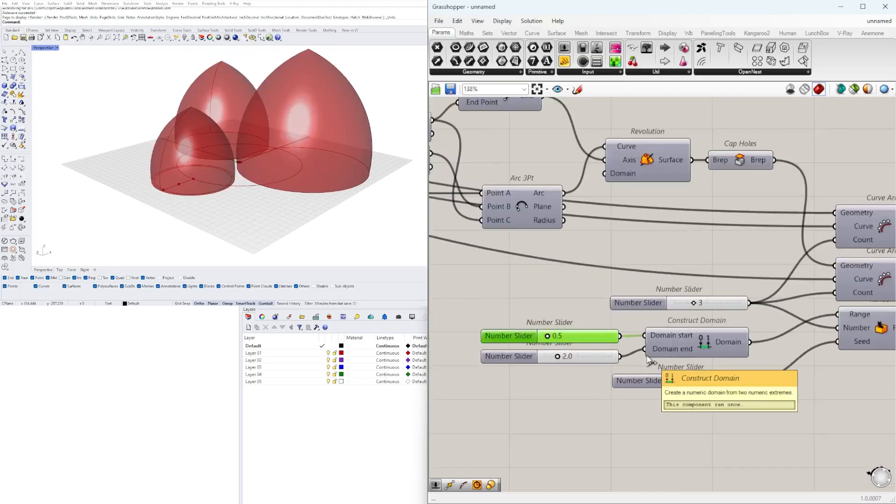
scroll(544, 369, "up", 5)
double_click(544, 373)
type("1.5")
key("Return")
Reduce the SIZE slider that drives the main circle's radius
right_click_drag(262, 152, 295, 161)
scroll(679, 278, "down", 6)
scroll(556, 376, "down", 4)
right_click_drag(556, 376, 737, 373)
scroll(513, 322, "up", 4)
scroll(527, 293, "up", 4)
left_click(535, 303)
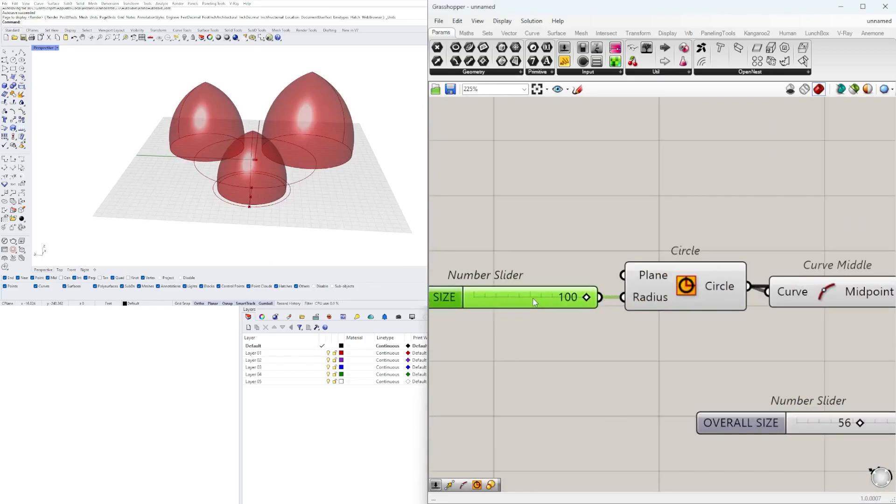
left_click_drag(587, 298, 567, 299)
scroll(570, 308, "down", 5)
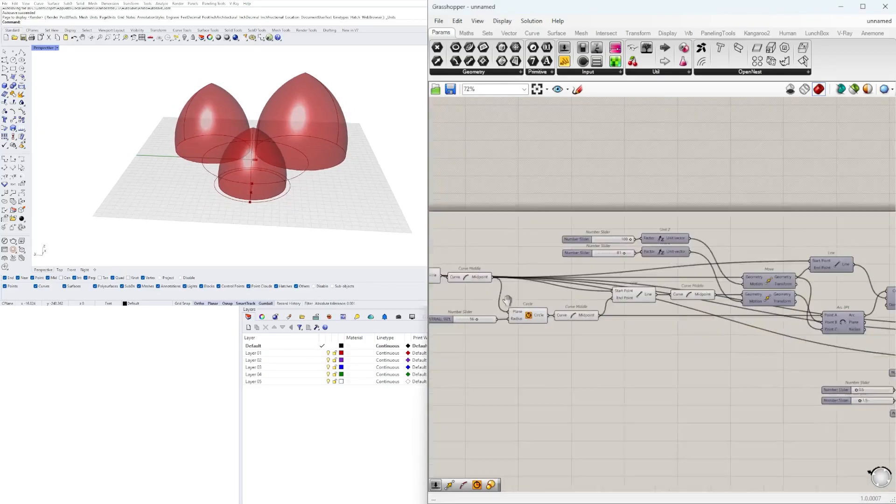
Turn on the preview of the Line component that serves as the Revolution's axis
right_click_drag(322, 177, 247, 187)
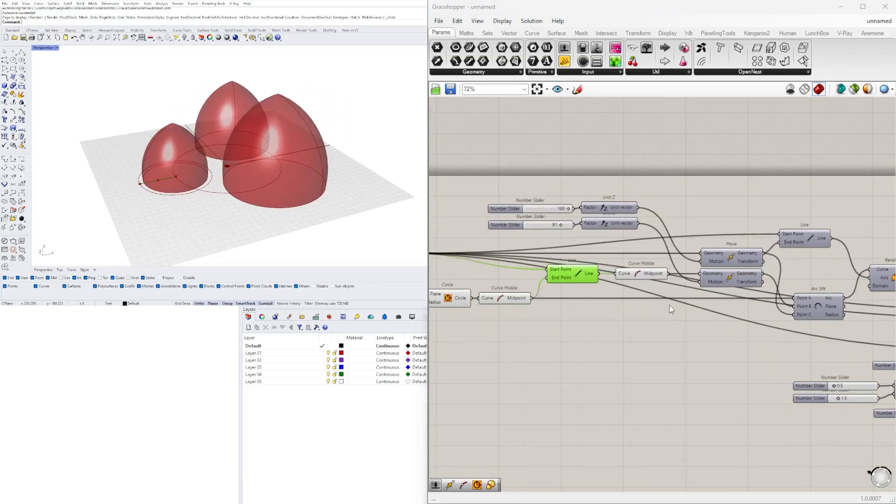
right_click_drag(793, 327, 614, 311)
scroll(593, 321, "down", 1)
left_click(752, 347)
right_click_drag(823, 313, 840, 323)
right_click_drag(509, 297, 713, 299)
left_click(710, 273)
right_click_drag(890, 310, 690, 318)
right_click(713, 249)
left_click(728, 267)
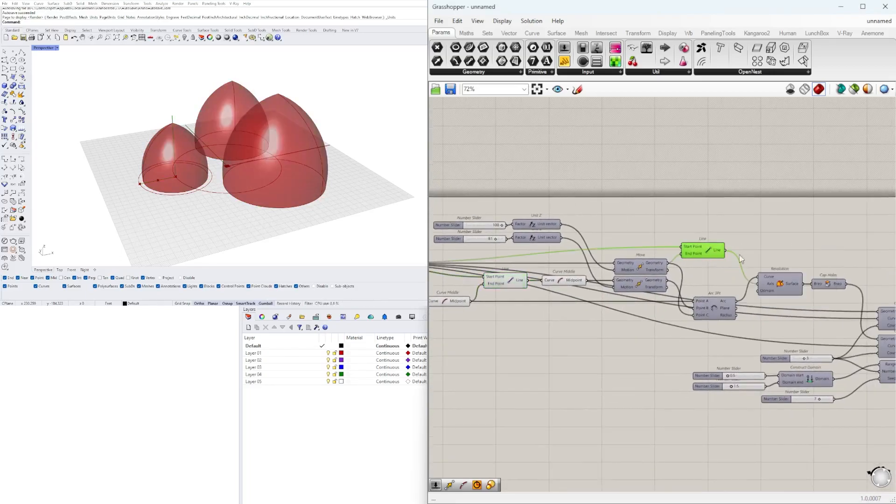
double_click(799, 242)
type("re")
key("Escape")
Duplicate a Curve Array above the existing ones and feed the revolution axis Line into its Geometry input
scroll(798, 261, "down", 1)
right_click_drag(863, 262, 700, 263)
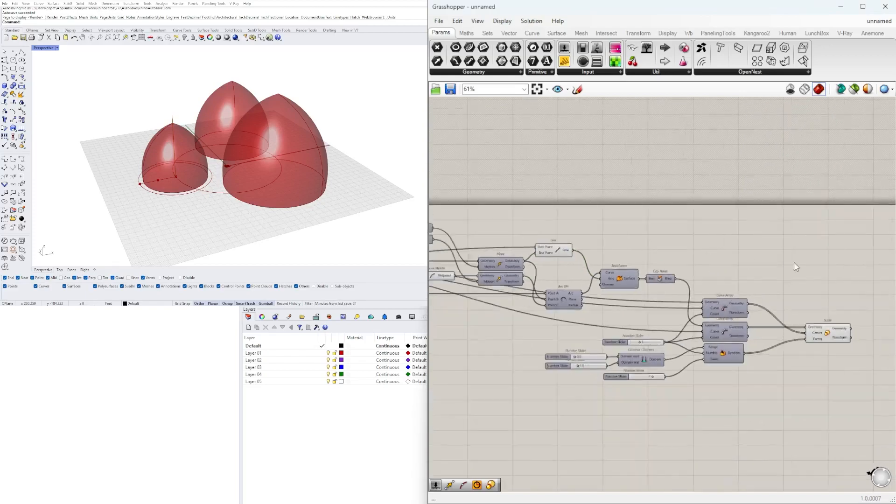
right_click_drag(725, 345, 752, 362)
left_click_drag(750, 372, 750, 375)
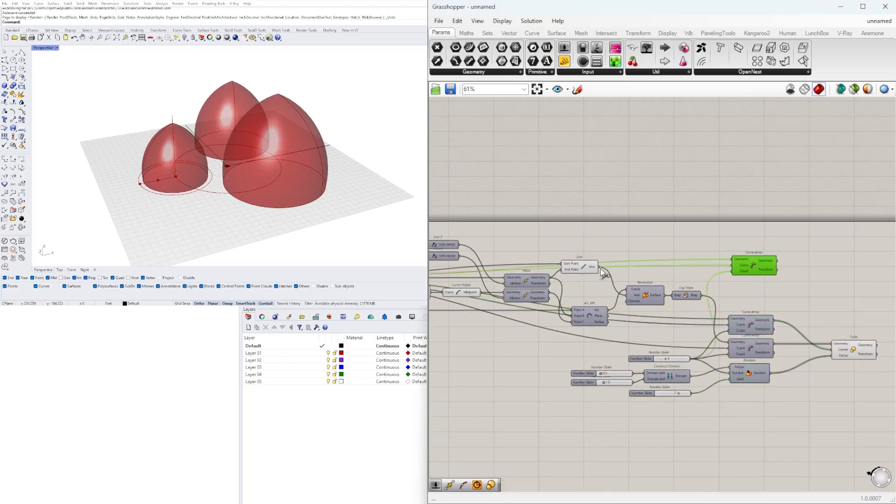
right_click(749, 251)
scroll(740, 270, "up", 3)
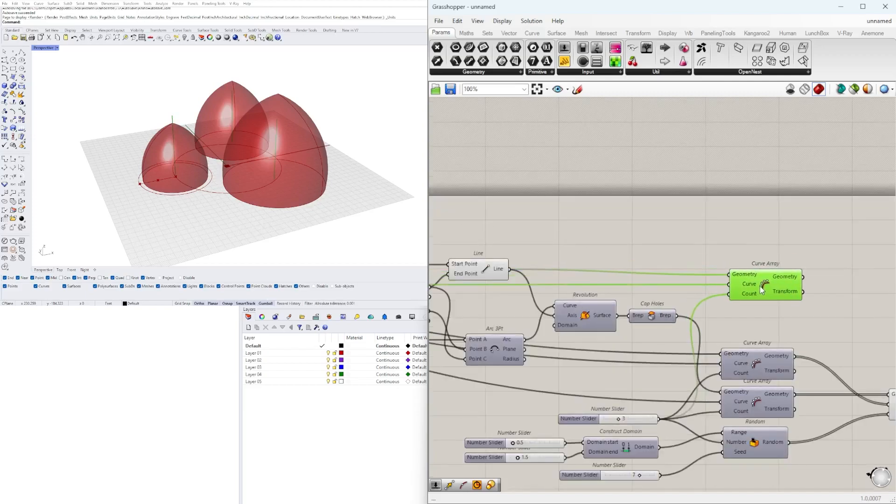
scroll(709, 275, "down", 3)
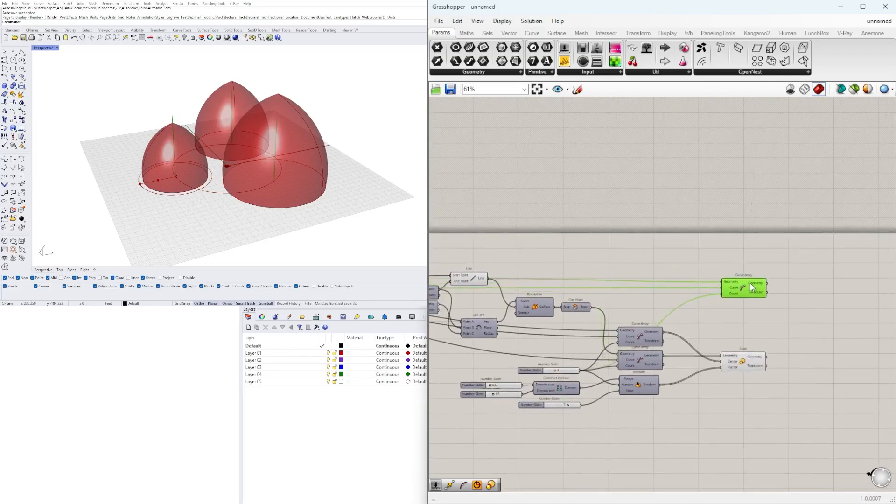
Add a List Item component and connect the new Curve Array's Geometry output to its List input
scroll(780, 335, "up", 5)
double_click(815, 267)
type("ITE")
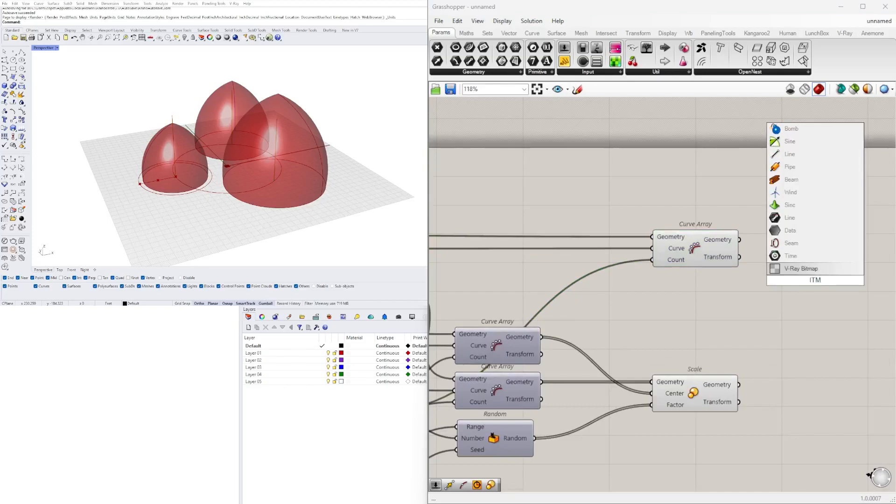
left_click(795, 230)
scroll(736, 249, "up", 3)
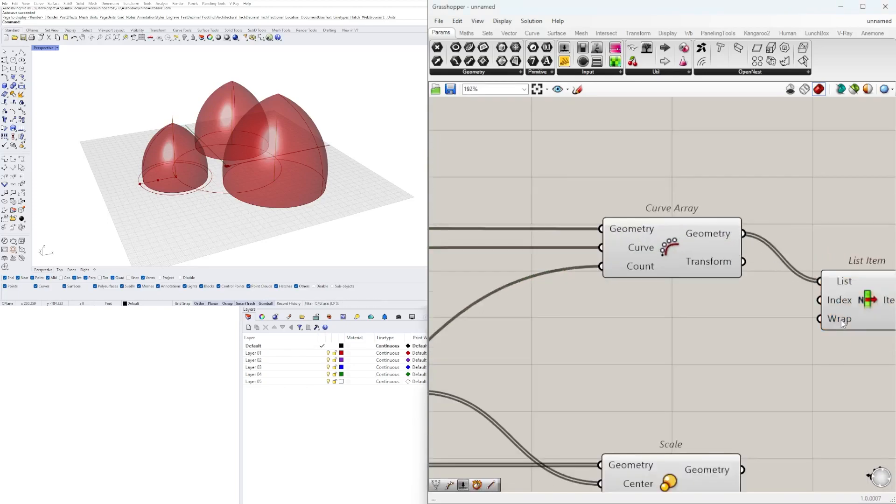
right_click_drag(841, 321, 684, 329)
left_click(723, 302)
Add two extra outputs, +1 and +2, to the List Item component
scroll(734, 321, "up", 4)
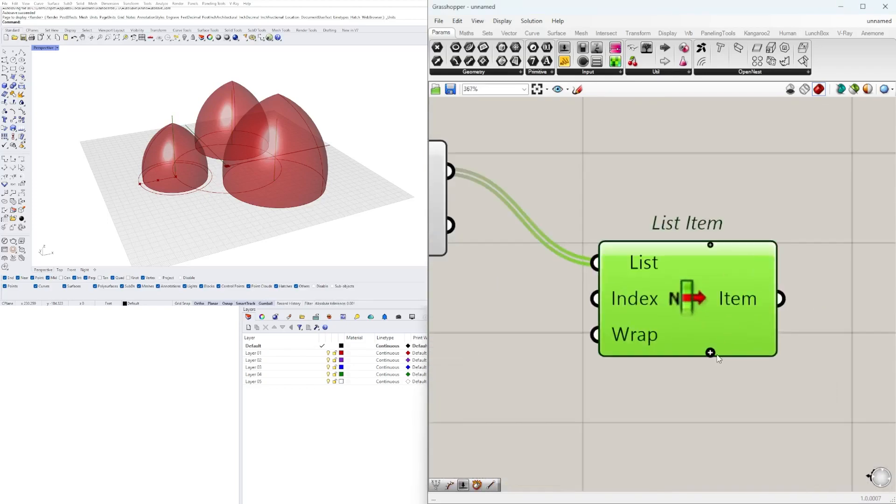
double_click(710, 353)
left_click(756, 405)
scroll(756, 409, "down", 3)
Place List Item directly beside the new Curve Array and turn off that Curve Array's preview
left_click_drag(719, 341, 649, 285)
scroll(649, 285, "down", 4)
left_click_drag(794, 356, 722, 247)
middle_click(721, 249)
left_click(768, 268)
left_click(814, 321)
right_click_drag(814, 320, 589, 304)
right_click_drag(677, 265, 750, 240)
Duplicate the Scale component beside List Item and connect List Item's outputs to its Geometry input
scroll(758, 348, "down", 1)
left_click(692, 383)
left_click(710, 367)
left_click_drag(681, 390, 813, 291)
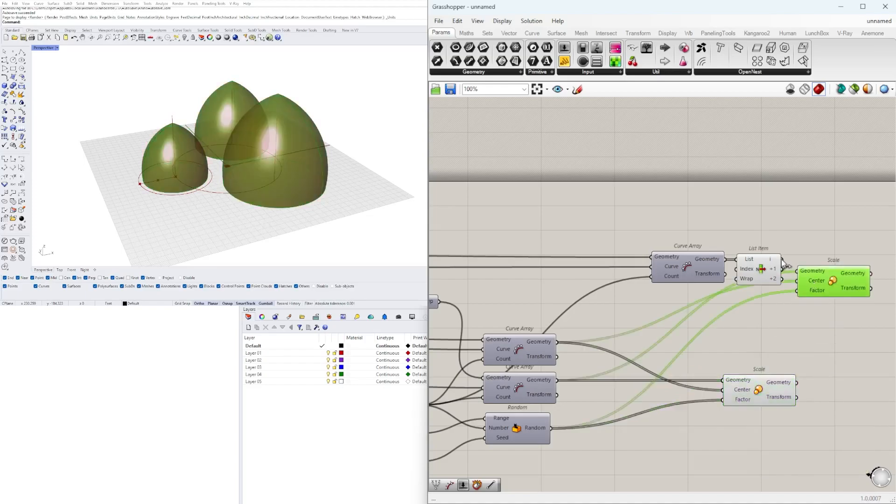
left_click(822, 266)
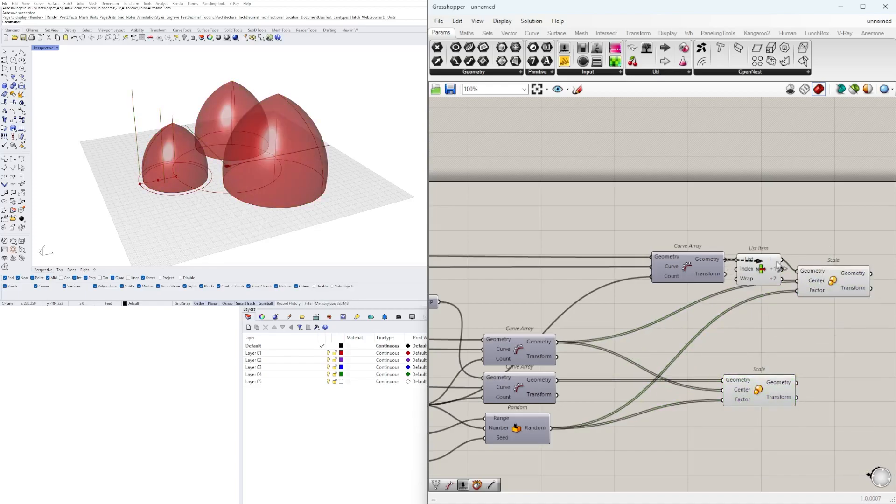
Move List Item behind the duplicated Scale, feeding the arrayed lines into Scale and the scaled lines into List Item
right_click_drag(757, 266, 629, 267)
left_click(629, 267)
left_click(672, 279)
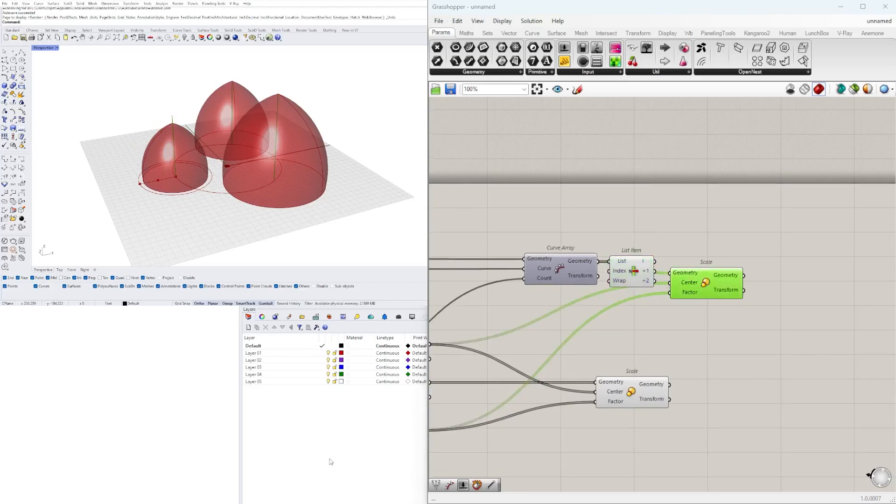
right_click_drag(404, 460, 467, 401)
left_click(691, 322)
left_click(706, 288)
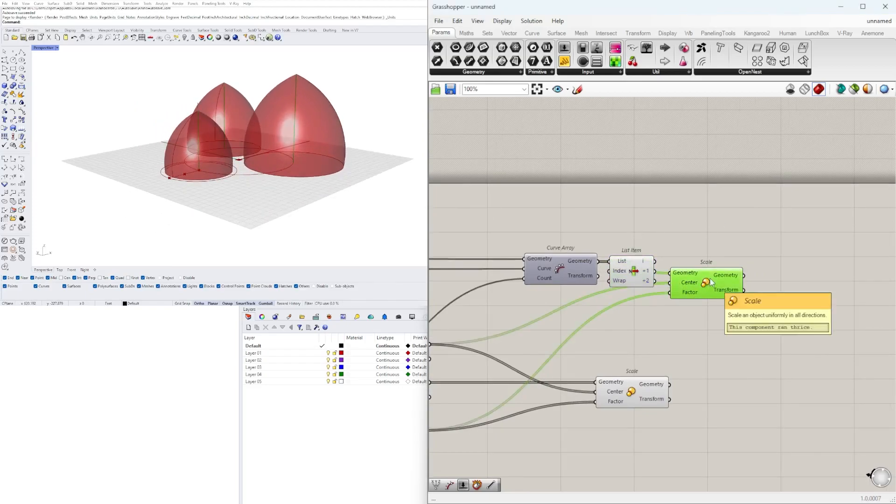
left_click_drag(650, 272, 783, 272)
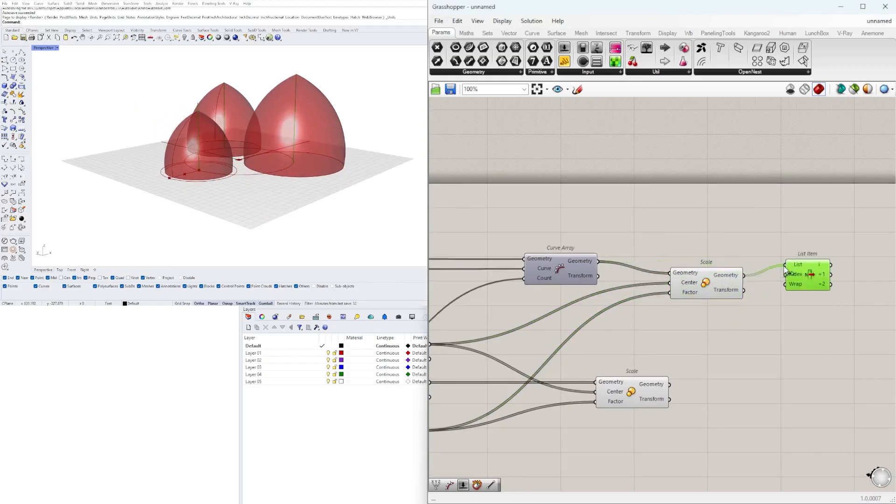
left_click_drag(788, 318, 704, 287)
left_click_drag(693, 290, 652, 292)
left_click_drag(742, 289, 744, 290)
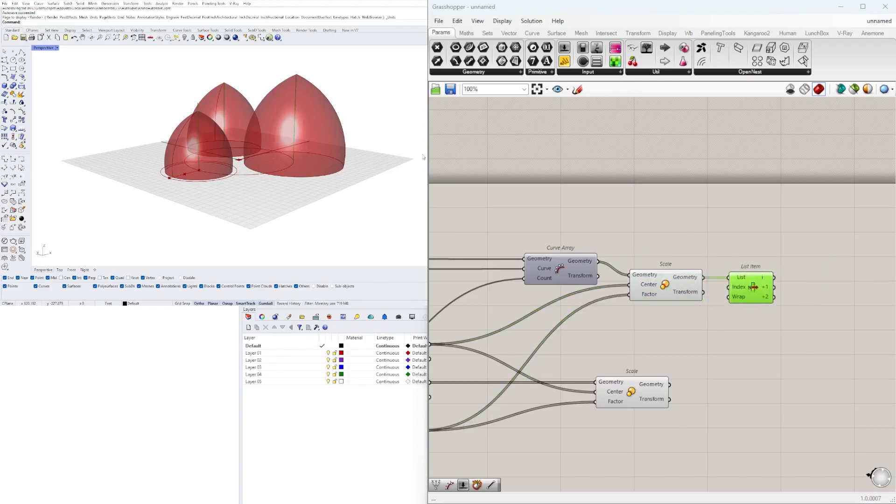
right_click_drag(327, 206, 329, 245)
right_click_drag(850, 274, 764, 273)
scroll(765, 273, "up", 2)
double_click(765, 273)
type("ITE")
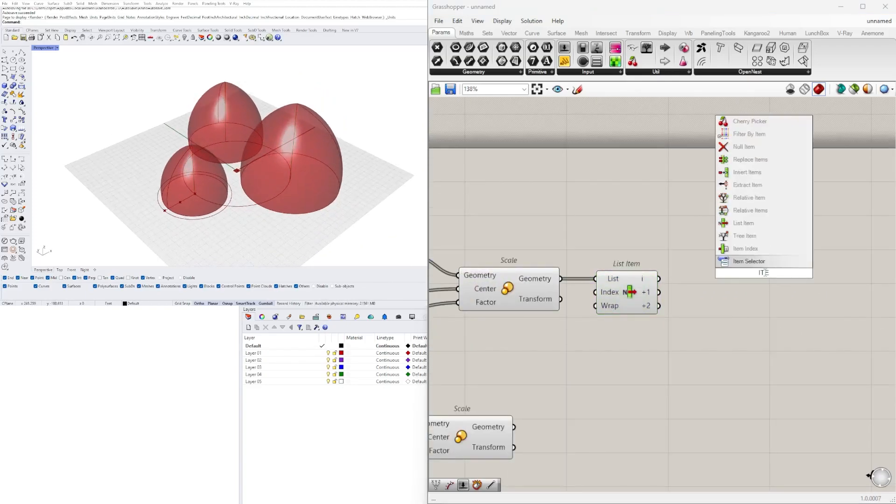
key("Escape")
Add an Evaluate Curve component and connect List Item's first output to its Curve input
double_click(783, 231)
type("EVAL")
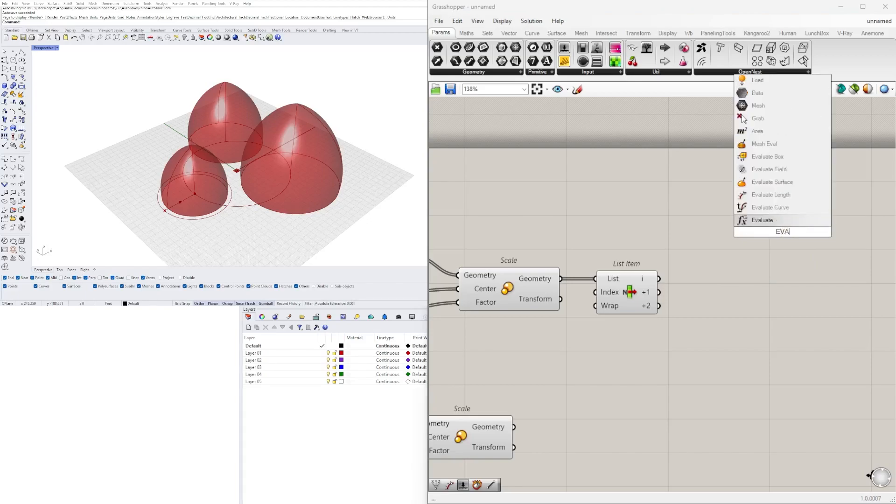
left_click(782, 209)
left_click(657, 286)
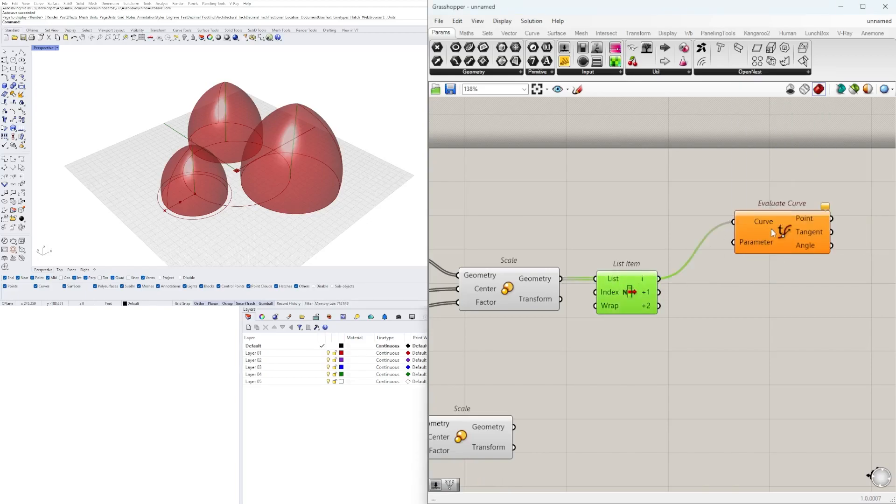
left_click_drag(762, 224, 760, 213)
Add a number slider set to 1.5 for Evaluate Curve's Parameter input and reparameterize its Curve input
double_click(648, 214)
type("1")
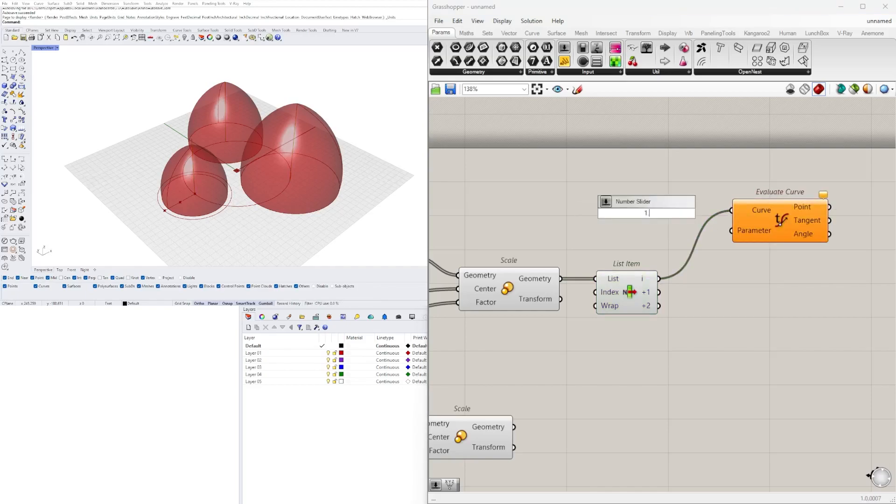
type(".5")
key("Return")
right_click(758, 210)
left_click(820, 319)
left_click_drag(778, 218, 789, 219)
left_click_drag(648, 216, 553, 211)
left_click(646, 191)
Insert a Construct Point between the 1.5 slider and Evaluate Curve, using X coordinate as input and Point as Parameter
double_click(649, 195)
type("c")
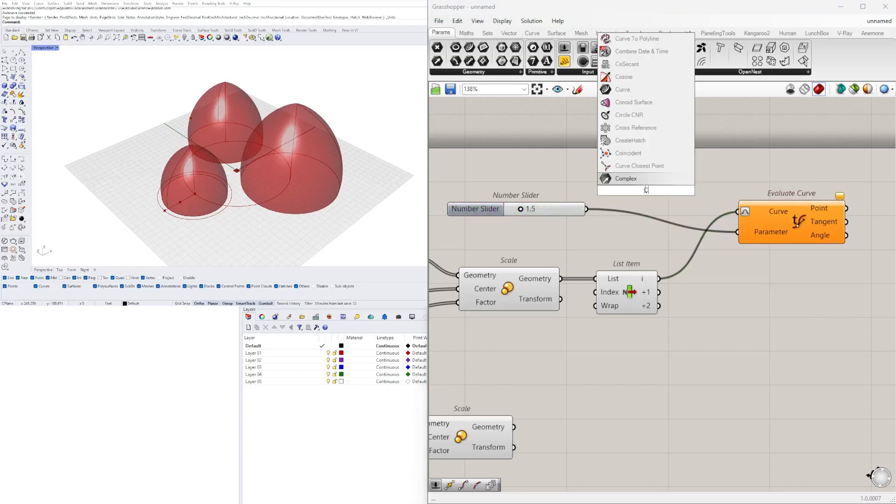
left_click(633, 166)
scroll(576, 207, "up", 2)
left_click_drag(658, 173, 658, 227)
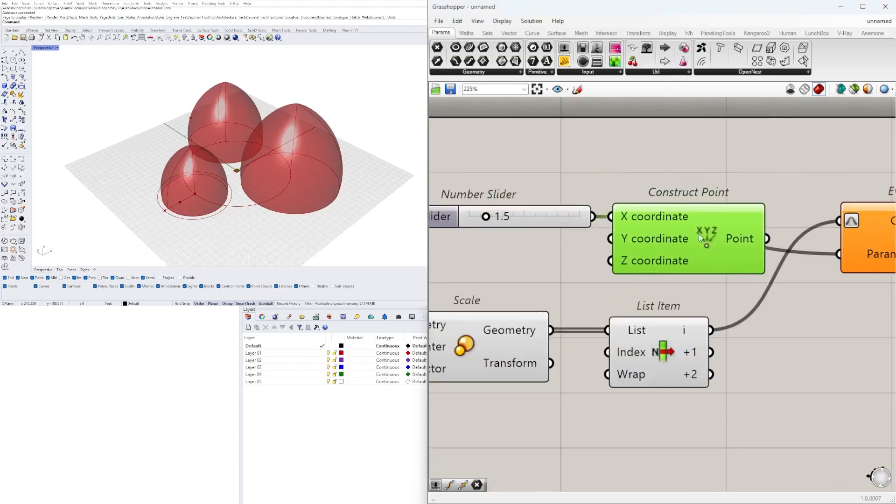
right_click_drag(771, 283, 627, 284)
left_click_drag(625, 240, 708, 261)
left_click(752, 239)
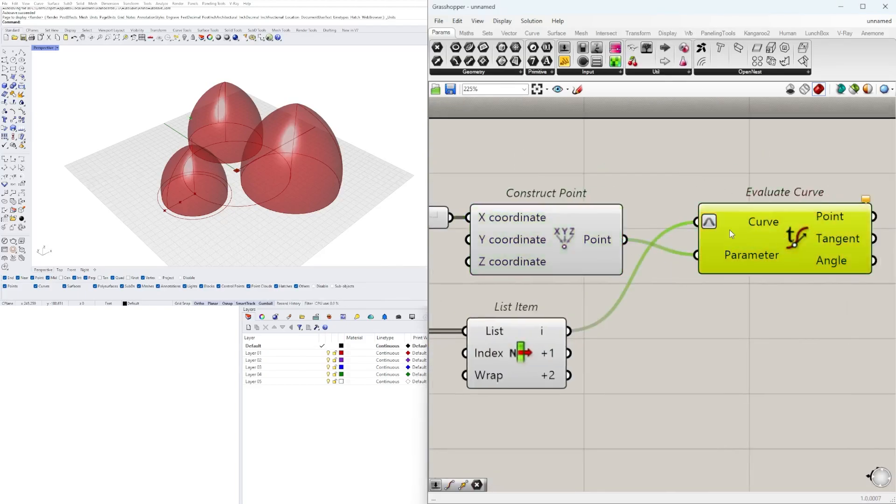
Switch Reparameterize off and on again for Evaluate Curve's Curve input
scroll(747, 243, "down", 1)
right_click(760, 227)
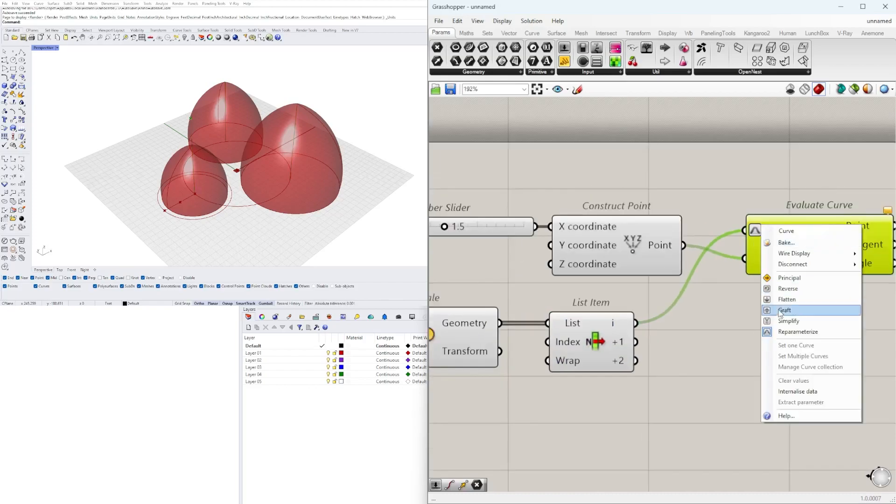
left_click(788, 333)
left_click(790, 335)
scroll(782, 323, "down", 3)
right_click_drag(779, 313, 716, 314)
scroll(710, 261, "up", 3)
left_click(789, 304)
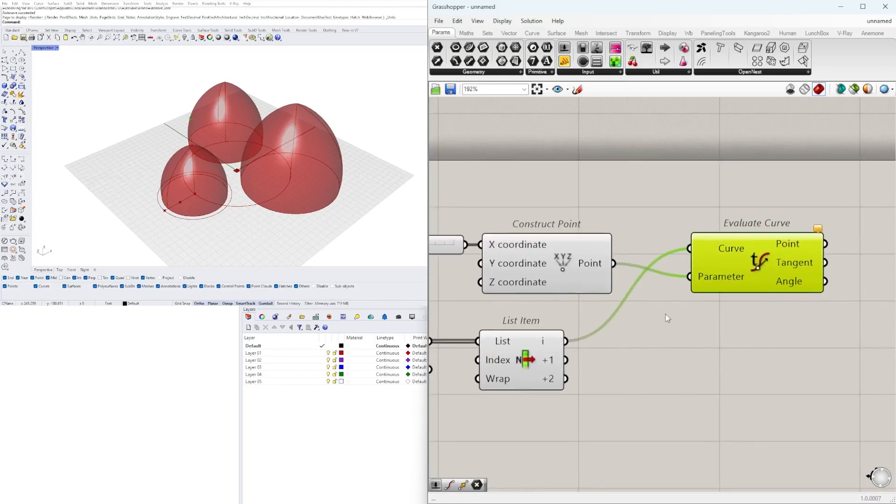
right_click(734, 252)
left_click(766, 342)
scroll(770, 327, "down", 2)
double_click(748, 352)
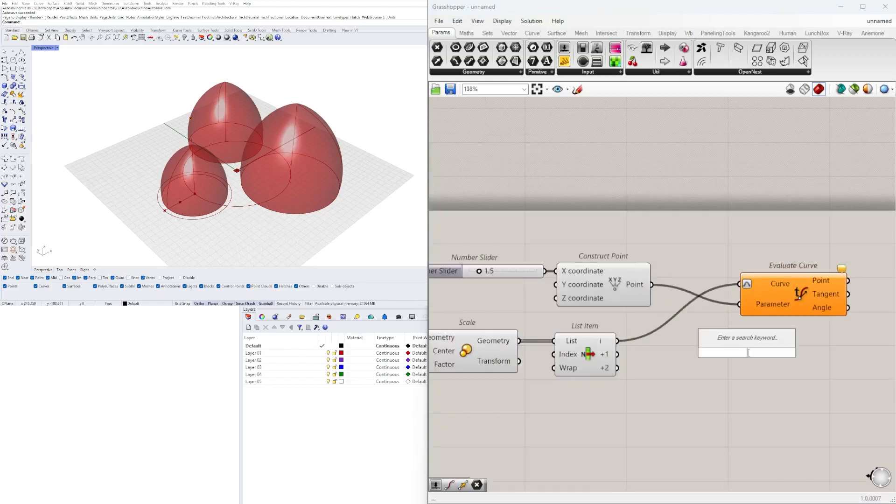
type("EVAL")
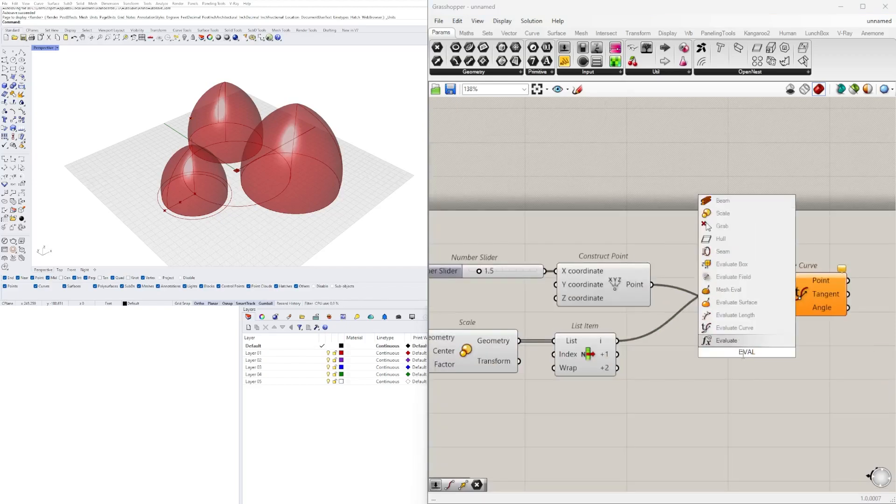
key("Escape")
double_click(721, 388)
type("CURV")
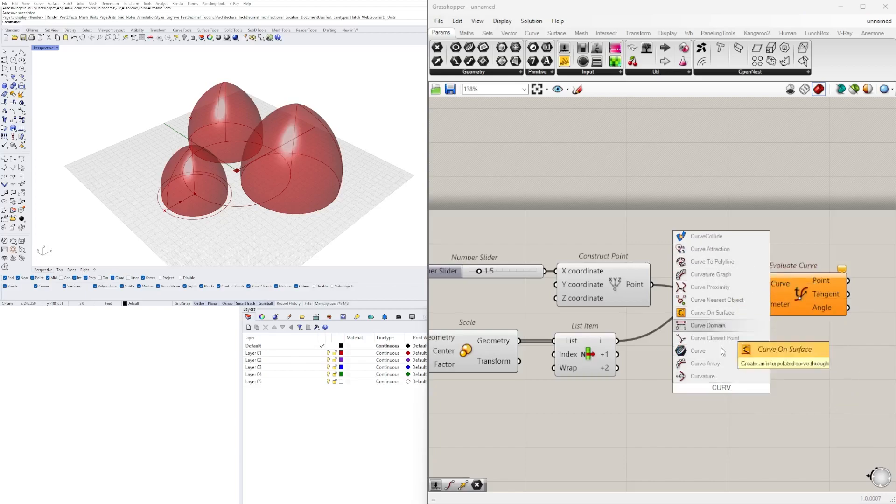
Replace Evaluate Curve with a Perp Frame component fed by List Item's first output and the constructed point
double_click(718, 415)
type("FRAME")
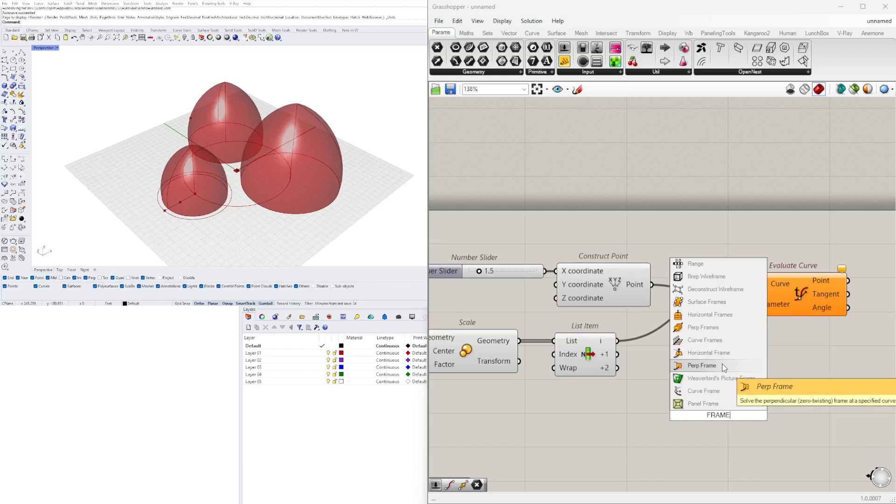
left_click(722, 363)
left_click_drag(716, 368, 652, 284)
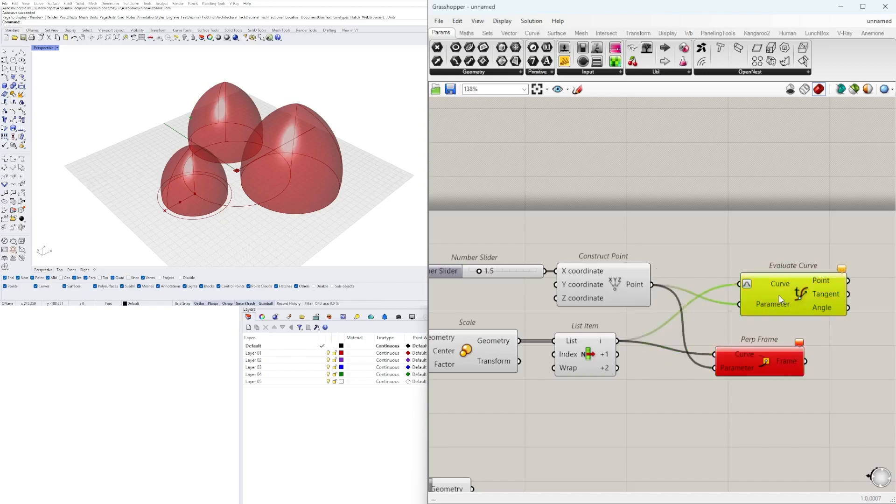
right_click_drag(662, 283, 689, 283)
left_click_drag(783, 359, 813, 330)
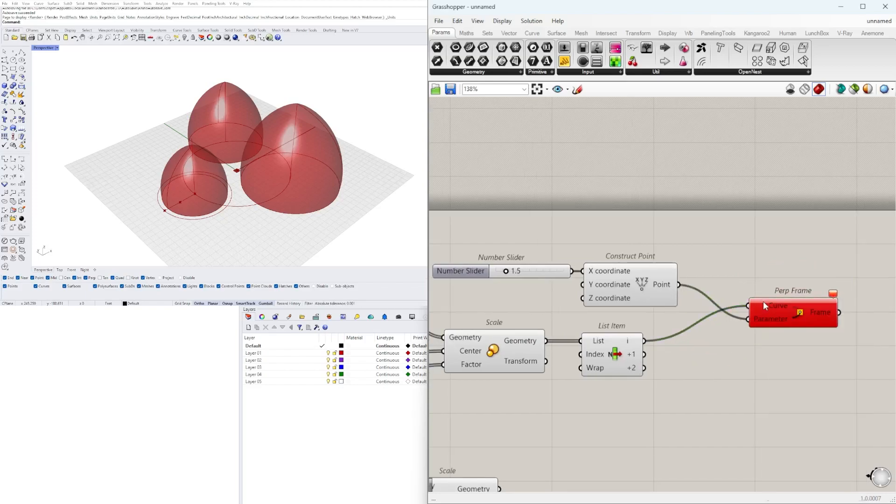
Reparameterize Perp Frame's Curve input and delete the Construct Point and its 1.5 slider
right_click(763, 302)
left_click(800, 409)
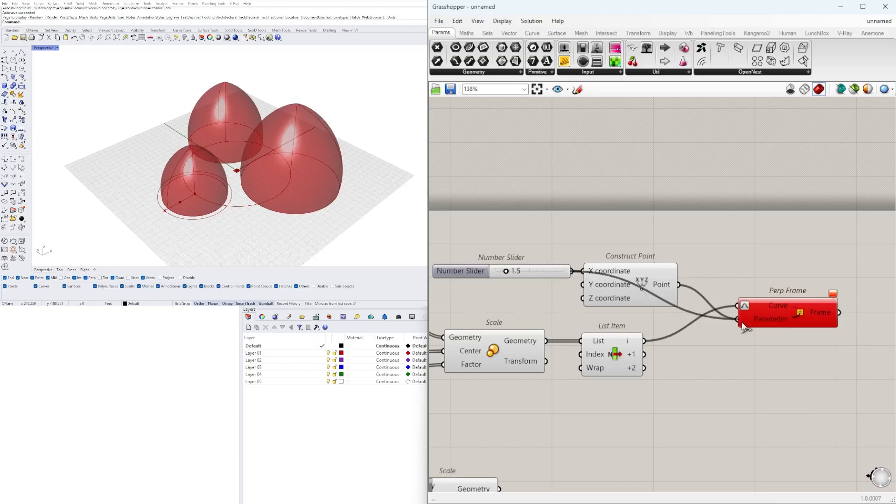
left_click_drag(645, 286, 700, 248)
key("Delete")
left_click(547, 274)
key("Delete")
double_click(651, 283)
type("md")
key("Return")
left_click_drag(719, 284, 646, 225)
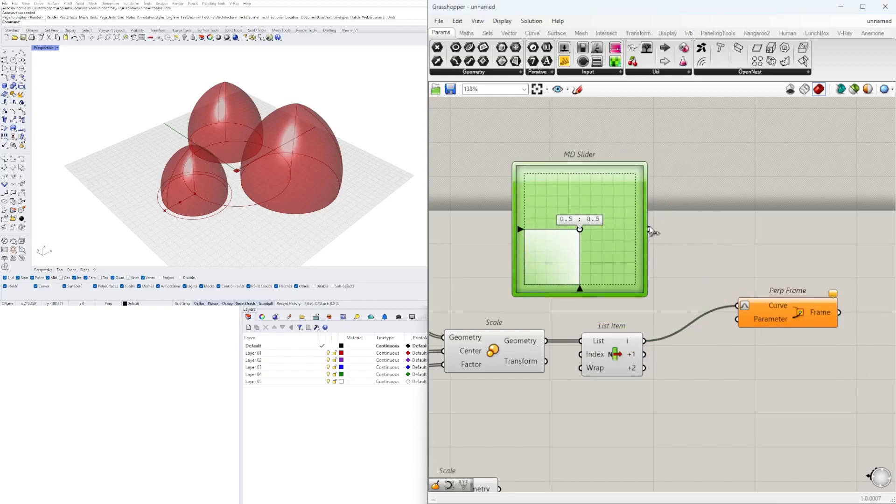
key("Delete")
Add a Construct Point with a 0.5 slider on X coordinate and feed its Point into Perp Frame's Parameter
double_click(585, 247)
type("co")
left_click(572, 223)
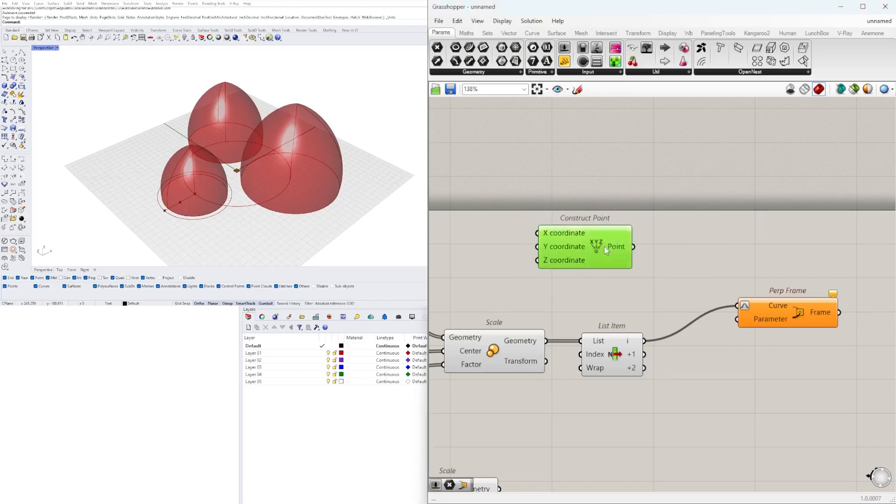
left_click_drag(585, 246, 648, 246)
double_click(542, 254)
type("0.5")
key("Return")
left_click_drag(581, 232, 601, 234)
left_click_drag(660, 247, 653, 245)
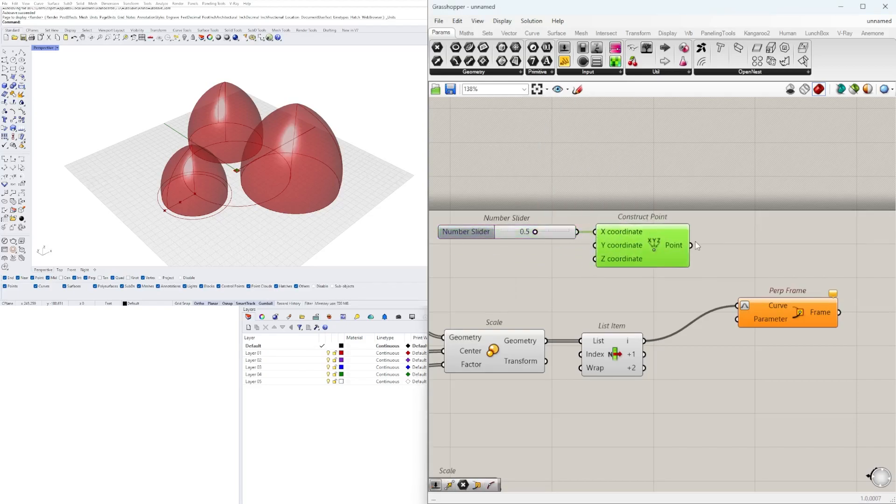
scroll(611, 262, "up", 5)
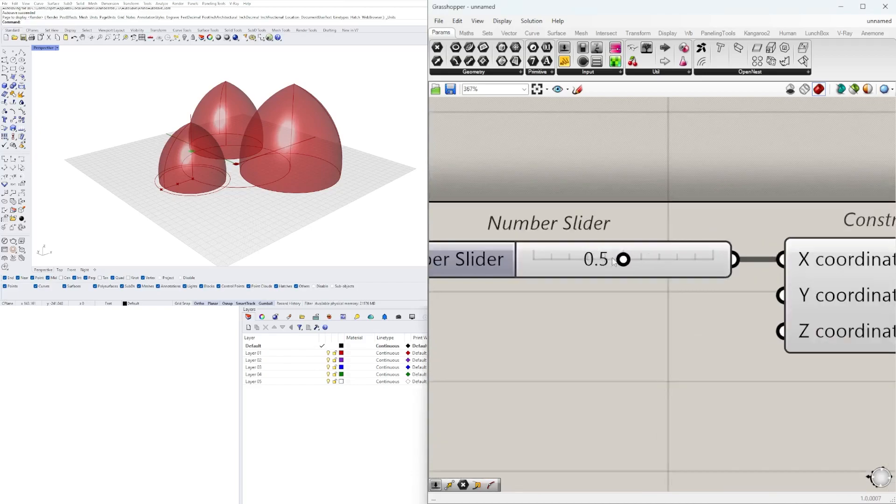
scroll(564, 264, "down", 3)
Give the X coordinate slider three decimal places and set it to 0.256
double_click(516, 262)
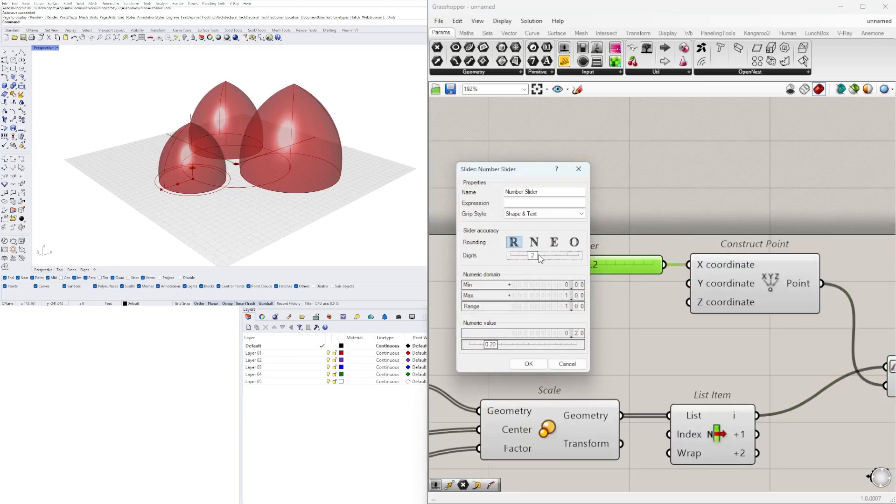
left_click(529, 365)
left_click(745, 325)
left_click_drag(730, 269, 717, 269)
left_click_drag(705, 331, 642, 257)
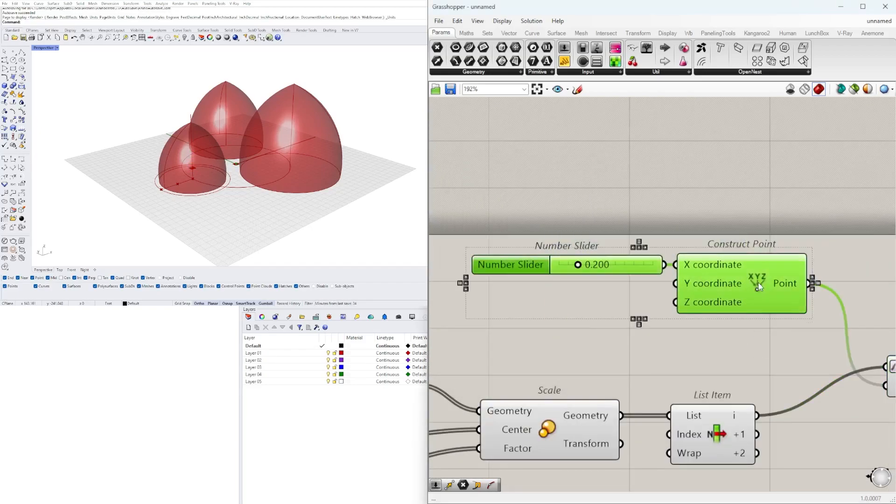
left_click_drag(758, 280, 722, 333)
scroll(540, 323, "up", 1)
scroll(539, 323, "up", 4)
mouse_move(543, 316)
left_mouse_down()
mouse_move(568, 317)
mouse_move(555, 317)
left_mouse_up()
scroll(555, 317, "down", 8)
Reposition Perp Frame and add List Item's +1 output to its Curve input alongside the first output
right_click_drag(732, 314, 667, 285)
left_click(668, 289)
left_click_drag(730, 323, 756, 319)
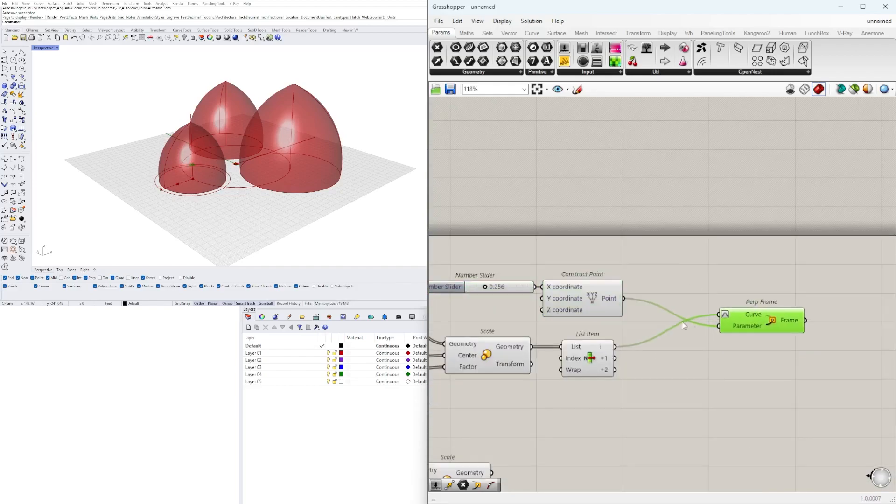
scroll(667, 326, "up", 2)
scroll(779, 335, "down", 4)
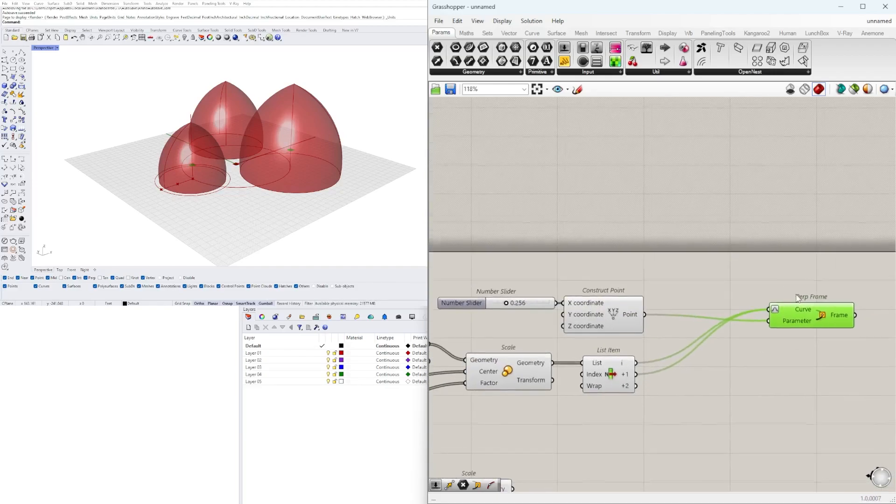
Move the 0.256 slider and its Construct Point below List Item, ahead of Perp Frame
left_click_drag(845, 262, 606, 311)
left_click_drag(802, 297, 748, 361)
left_click(818, 378)
scroll(818, 379, "up", 1)
left_click_drag(795, 402, 603, 358)
left_click_drag(665, 383, 700, 389)
left_click(654, 413)
right_click_drag(574, 416, 698, 392)
left_click(665, 398)
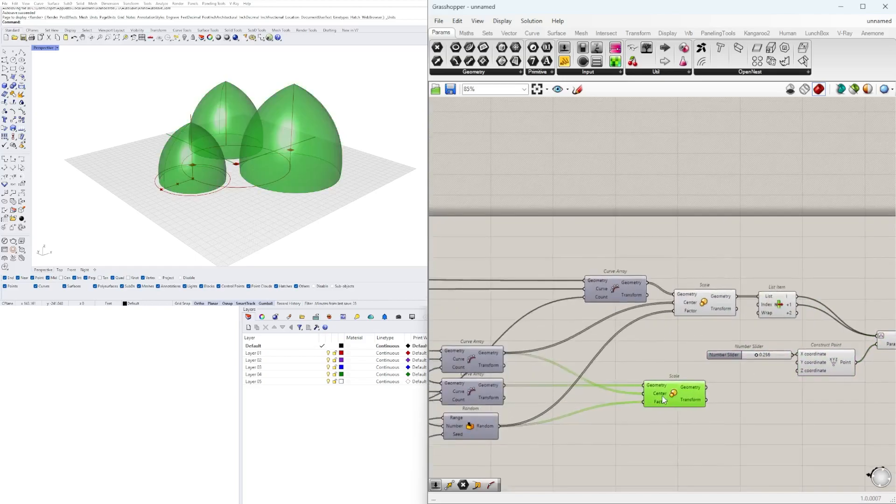
left_click_drag(614, 419, 603, 420)
left_click(815, 404)
right_click_drag(819, 404, 684, 378)
scroll(615, 345, "up", 2)
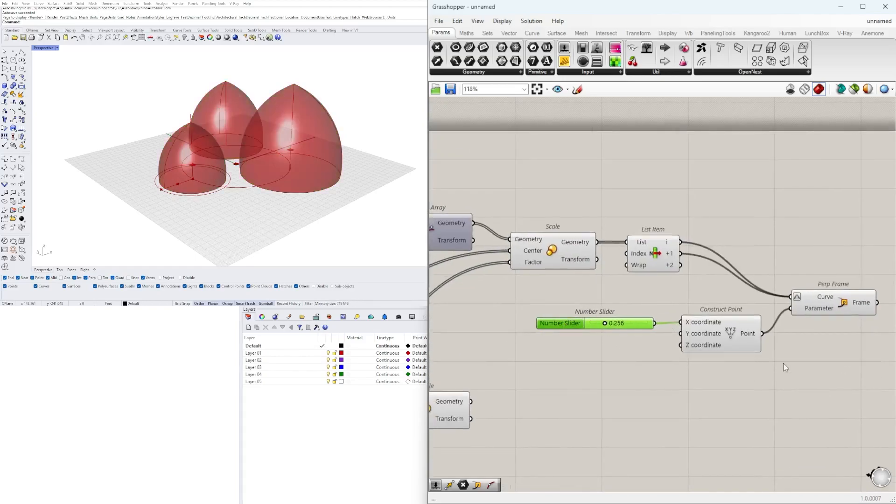
Duplicate the slider, Construct Point and Perp Frame chain for List Item's +1 and +2 outputs, setting the sliders to 0.154 and 0.513
left_click_drag(875, 392, 583, 306)
left_click_drag(830, 307, 835, 360, "alt")
left_click_drag(680, 254, 776, 322)
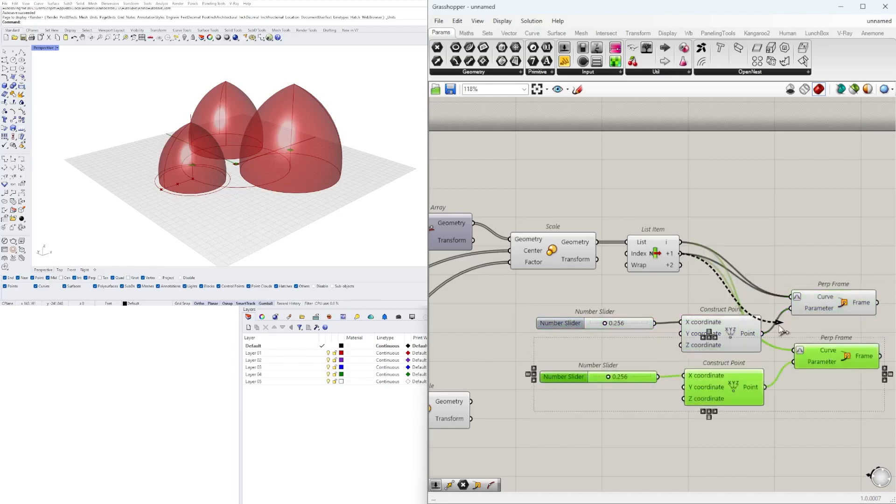
left_click_drag(681, 266, 794, 352, "shift")
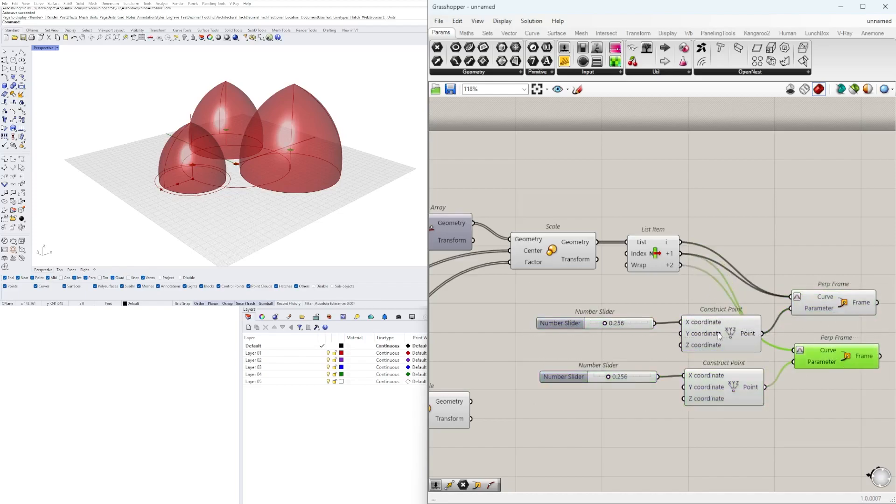
scroll(607, 376, "up", 3)
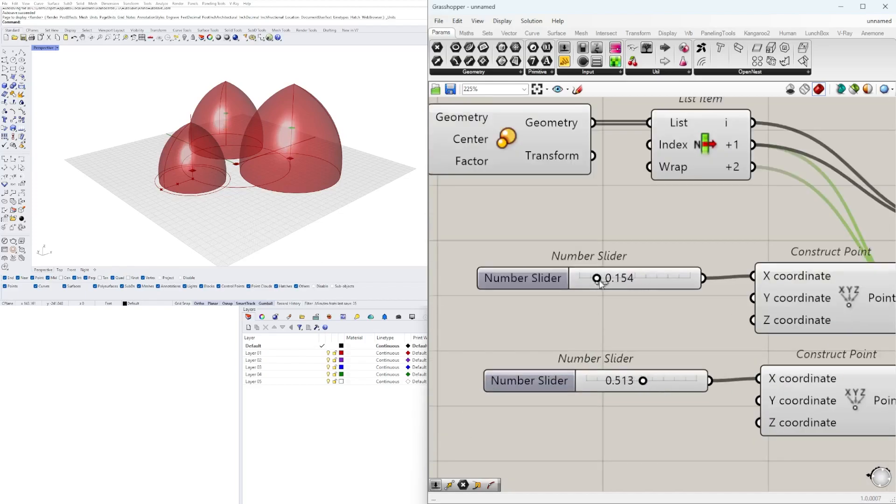
scroll(600, 284, "down", 4)
Duplicate the second frame chain for the remaining pair of List Item outputs and set its slider to 0.834
left_click_drag(761, 372, 520, 326)
left_click(718, 314)
left_click_drag(750, 392, 517, 311)
left_click(728, 375)
left_click_drag(715, 407, 507, 322)
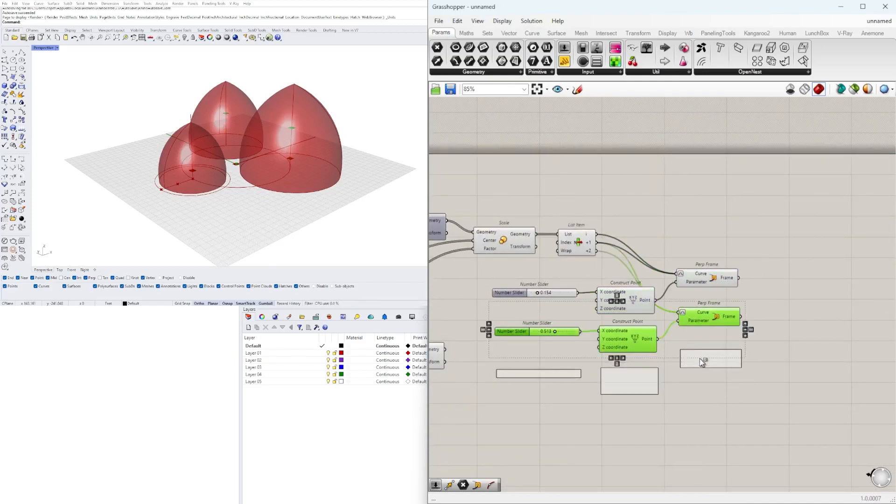
left_click_drag(700, 359, 700, 359, "alt")
scroll(604, 243, "up", 2)
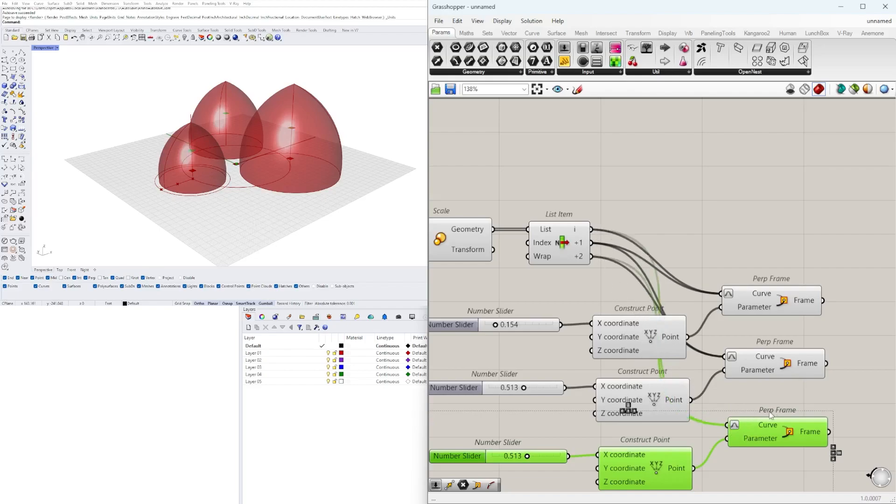
scroll(617, 404, "up", 3)
scroll(654, 397, "down", 1)
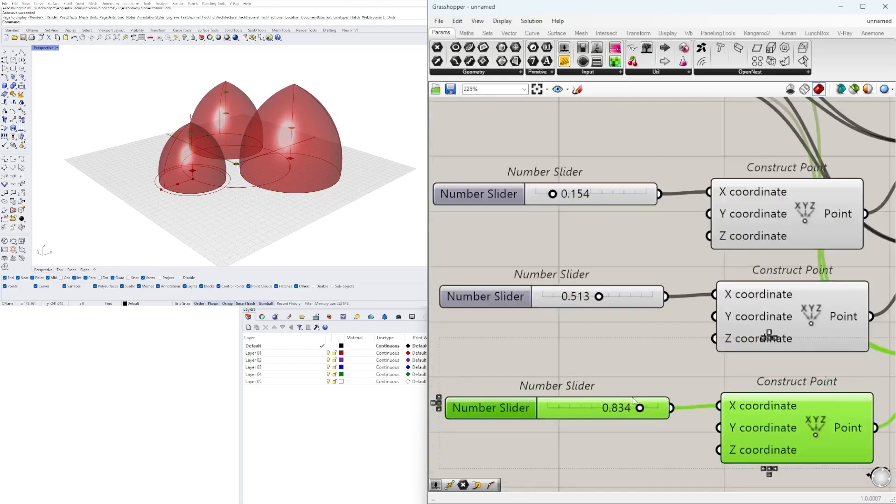
Stack the three Perp Frame components in a close column and adjust the first and third sliders to 0.146 and 0.892
right_click_drag(553, 194, 572, 287)
scroll(572, 287, "up", 1)
scroll(571, 288, "down", 6)
right_click_drag(747, 303, 573, 299)
left_click_drag(677, 411, 603, 270)
left_click_drag(603, 270, 629, 252)
left_click_drag(747, 407, 646, 230)
scroll(634, 281, "up", 3)
left_click_drag(639, 286, 640, 251)
left_click_drag(646, 365, 641, 286)
left_click_drag(752, 357, 642, 222)
left_click(621, 322)
scroll(684, 347, "down", 2)
left_click_drag(707, 388, 621, 251)
left_click_drag(646, 261, 683, 284)
left_click(574, 324)
Stack the three sliders and their Construct Point components in tight, aligned columns below List Item
right_click_drag(496, 318, 722, 266)
left_click_drag(778, 422, 548, 279)
scroll(719, 319, "up", 4)
left_click(767, 272)
left_click_drag(821, 446, 579, 268)
scroll(619, 314, "up", 1)
left_click_drag(734, 293, 725, 259)
scroll(813, 327, "down", 4)
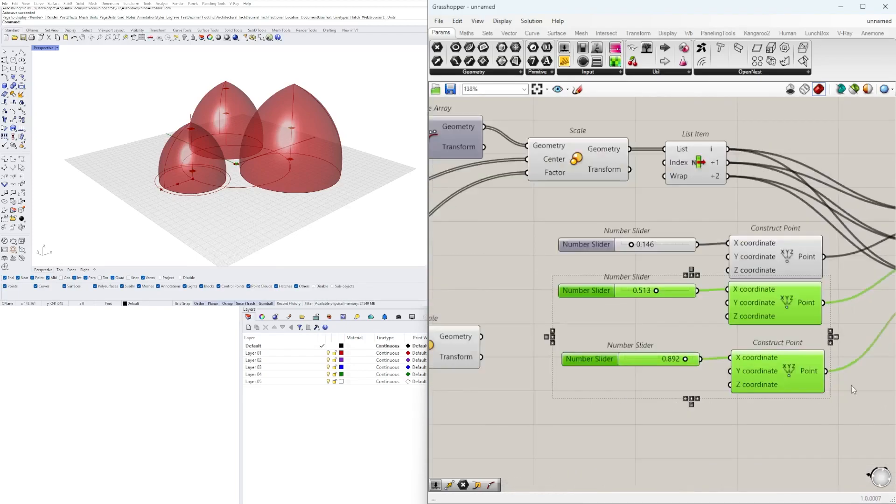
left_click_drag(863, 432, 600, 335)
scroll(757, 370, "up", 3)
left_click_drag(777, 389, 773, 352)
scroll(752, 403, "down", 5)
left_click_drag(707, 429, 613, 281)
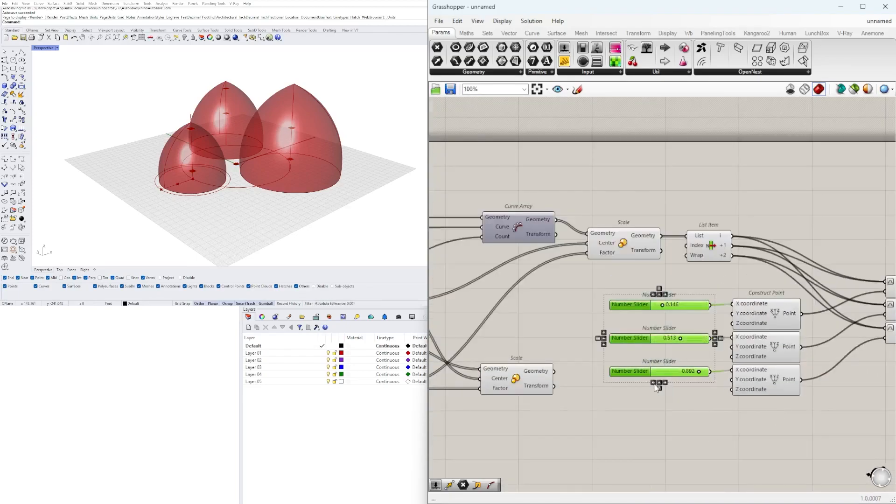
right_click_drag(683, 420, 482, 413)
left_click_drag(794, 396, 722, 277)
left_click_drag(729, 303, 714, 292)
Add three stacked PolyLine components, each taking one Perp Frame's Frame output as its Vertices
double_click(836, 303)
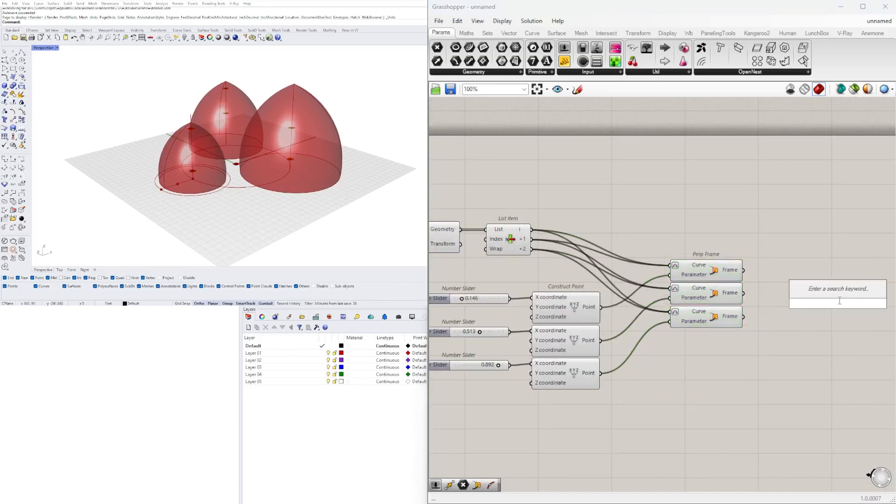
type("POL")
scroll(822, 220, "up", 2)
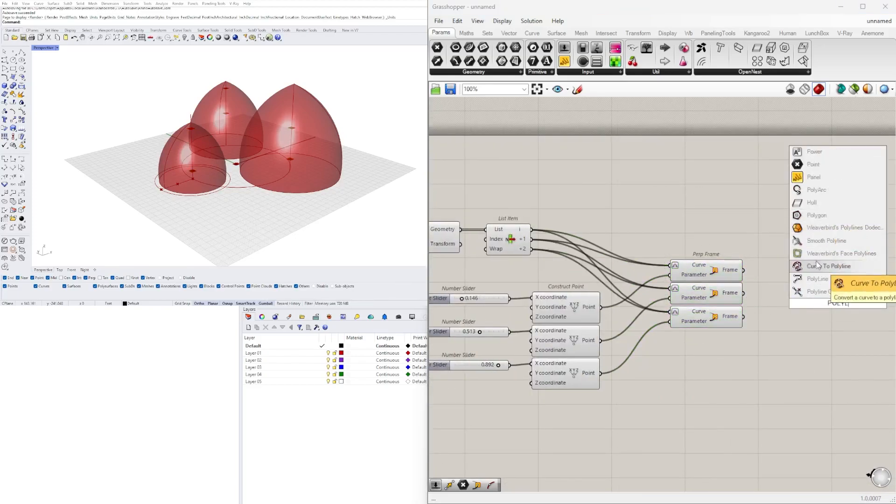
left_click(819, 262)
left_click_drag(834, 309, 823, 270)
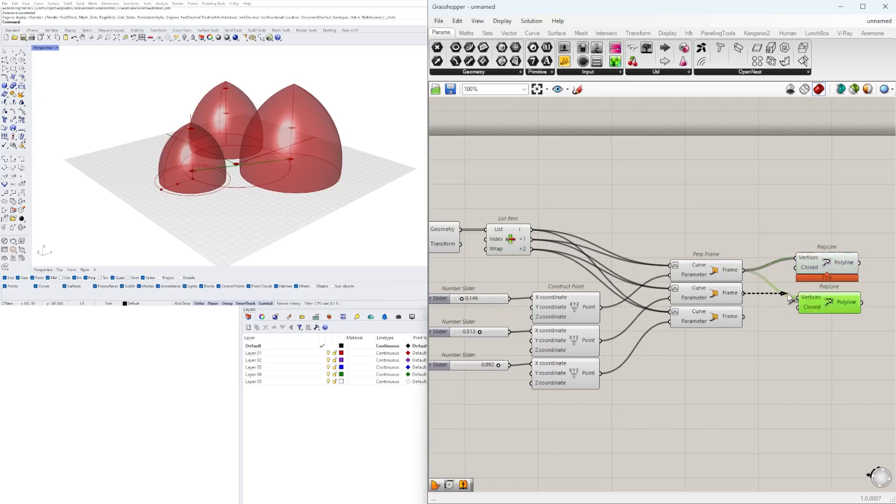
scroll(817, 328, "up", 3)
left_click_drag(817, 328, 817, 309)
left_click_drag(817, 280, 818, 265, "shift")
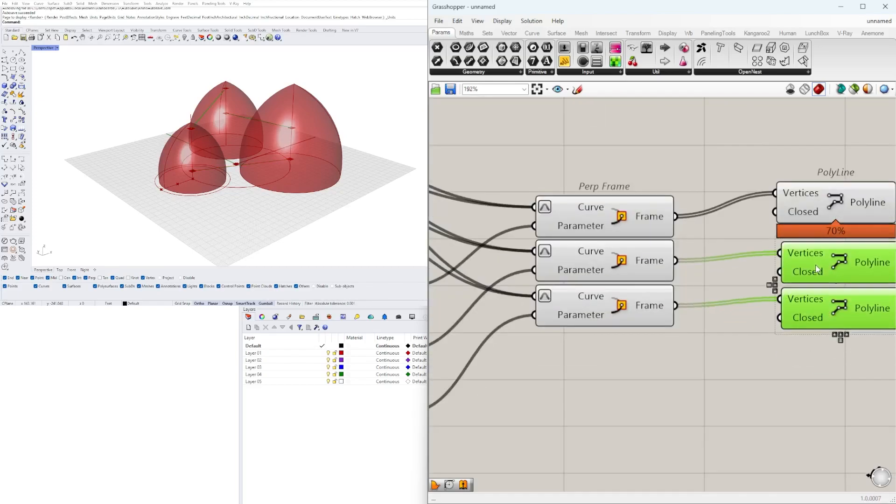
left_click(818, 205, "shift")
left_click(837, 341)
left_click(833, 335)
scroll(826, 392, "down", 3)
right_click_drag(825, 396, 750, 394)
scroll(751, 406, "up", 3)
Hide the previews of the Construct Point and Perp Frame components and inspect the connecting lines between the towers
left_click_drag(861, 404, 735, 245)
left_click_drag(734, 244, 691, 259)
scroll(472, 301, "down", 4)
right_click_drag(472, 301, 724, 315)
left_click_drag(768, 387, 486, 304)
middle_click(777, 247)
left_click(807, 216)
right_click_drag(266, 144, 386, 130)
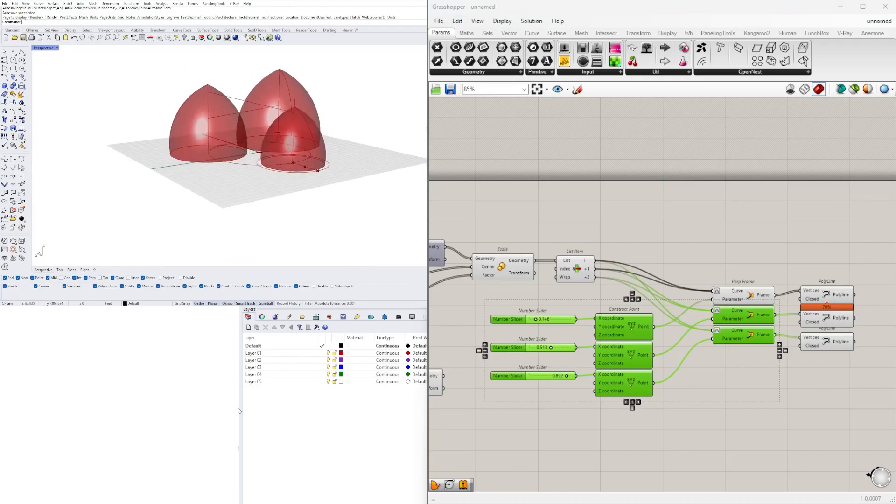
right_click_drag(833, 322, 773, 312)
scroll(772, 312, "up", 3)
left_click_drag(838, 400, 731, 256)
left_click(794, 250)
scroll(532, 284, "down", 3)
Delete the Scale before List Item and connect Curve Array's Geometry directly to List Item's List input
right_click_drag(532, 284, 731, 301)
scroll(601, 267, "up", 2)
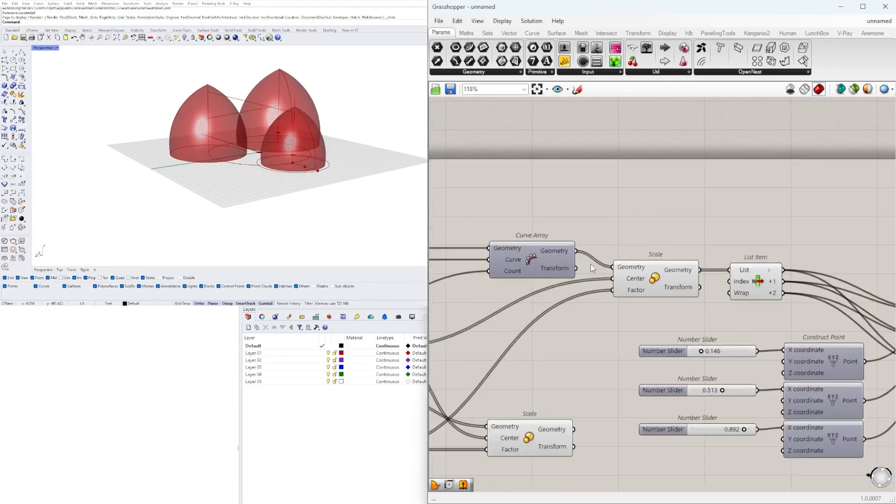
left_click_drag(674, 294, 655, 321)
key("Delete")
right_click_drag(347, 136, 286, 142)
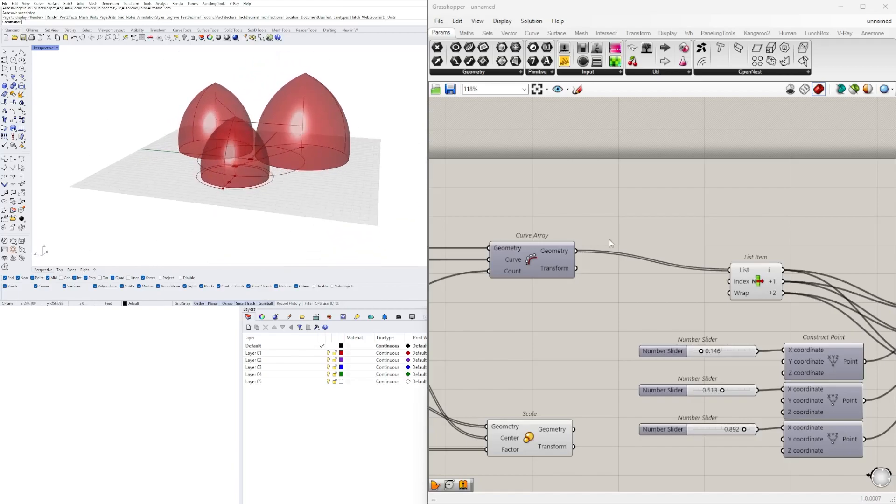
Add an End Points component with the axis Curve Array's Geometry as its Curve input
right_click_drag(635, 220, 605, 226)
double_click(605, 225)
type("EN")
left_click(588, 213)
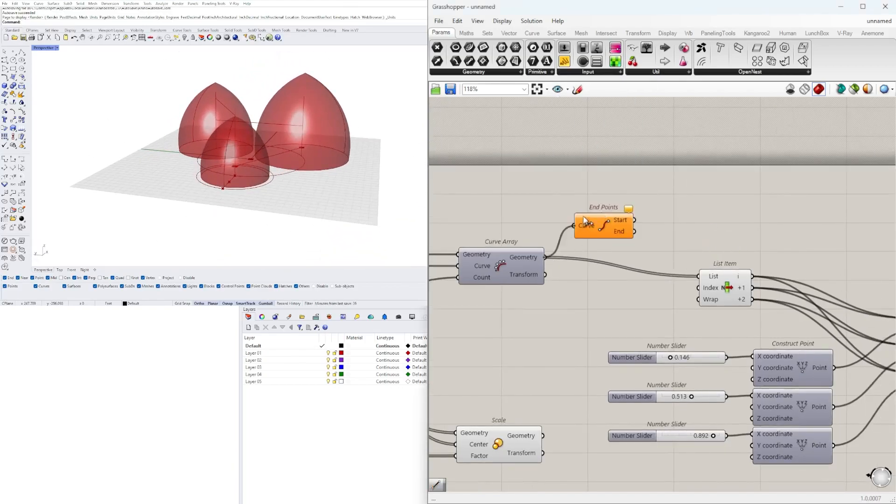
left_click_drag(549, 257, 567, 223)
Add a new Scale component above List Item and connect Random's output to its Factor input
double_click(699, 229)
type("S")
left_click(677, 205)
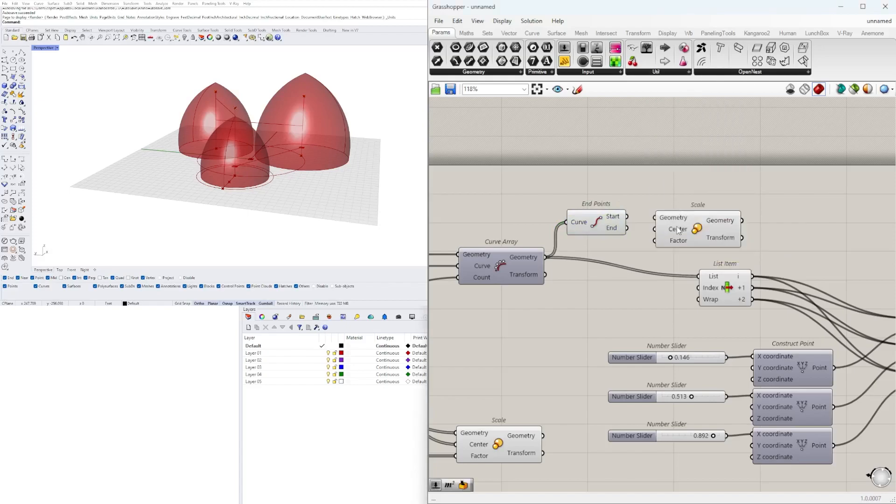
scroll(679, 227, "up", 3)
double_click(532, 172)
key("Escape")
scroll(526, 312, "down", 5)
right_click_drag(526, 311, 845, 192)
right_click_drag(632, 344, 642, 391)
scroll(770, 226, "up", 3)
left_click_drag(857, 215, 749, 244)
scroll(727, 225, "up", 3)
left_click_drag(679, 222, 678, 196)
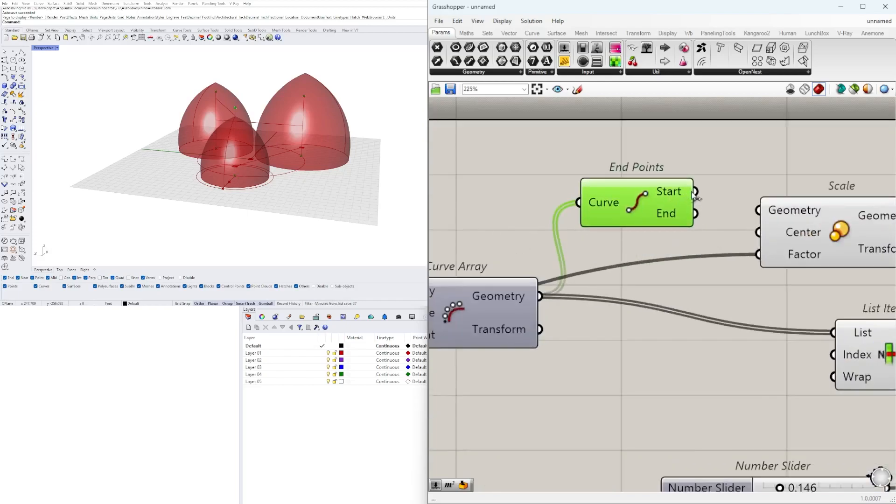
Connect the axis Curve Array's Geometry to Scale's Geometry input and End Points' Start output to its Center input
left_click_drag(540, 298, 765, 209)
left_click_drag(649, 220, 653, 372)
right_click_drag(849, 305, 662, 297)
left_click_drag(665, 206, 722, 233)
left_click(574, 245)
right_click_drag(574, 245, 780, 244)
left_click_drag(658, 350, 668, 212)
right_click_drag(869, 166, 543, 166)
scroll(660, 242, "down", 3)
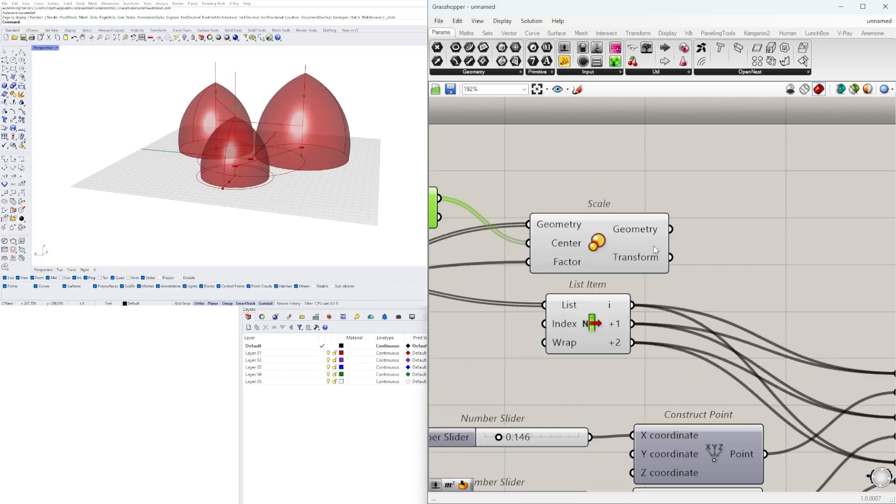
Move List Item and the components after it farther from the Scale component to make room for its output wire
left_click_drag(796, 396, 666, 293)
right_click_drag(651, 233, 792, 233)
left_click_drag(792, 180, 639, 244)
left_click_drag(760, 233, 755, 242)
scroll(756, 261, "down", 3)
right_click_drag(841, 327, 728, 287)
scroll(747, 318, "down", 2)
left_click_drag(856, 399, 560, 254)
left_click_drag(589, 256, 647, 256)
Try to connect Scale's Geometry output to List Item's List input, then undo the last change
scroll(597, 252, "up", 4)
left_click(642, 187)
scroll(634, 200, "up", 2)
left_click_drag(641, 208, 692, 265)
key("ctrl+z")
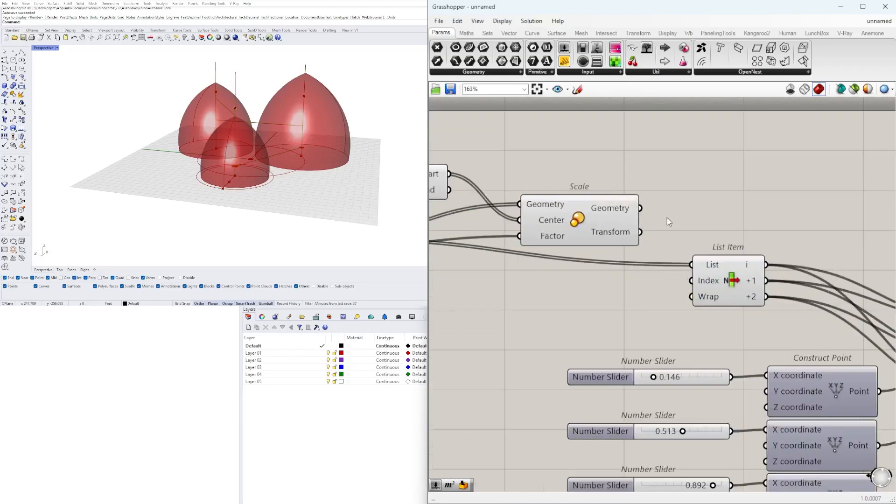
Place List Item with its downstream components after Scale and connect Scale's Geometry output to the List input
scroll(691, 258, "down", 7)
left_click_drag(853, 346, 612, 212)
scroll(612, 212, "up", 7)
left_click_drag(654, 249, 633, 191)
left_click(655, 147)
scroll(660, 183, "down", 4)
right_click_drag(788, 200, 662, 230)
left_click(791, 235)
Add a number slider near the axis Curve Array and set it to 1.2
mouse_move(308, 123)
right_mouse_down()
mouse_move(243, 89)
mouse_move(233, 112)
mouse_move(299, 111)
right_mouse_up()
right_click_drag(448, 247, 630, 252)
right_click_drag(524, 283, 606, 349)
scroll(606, 349, "up", 4)
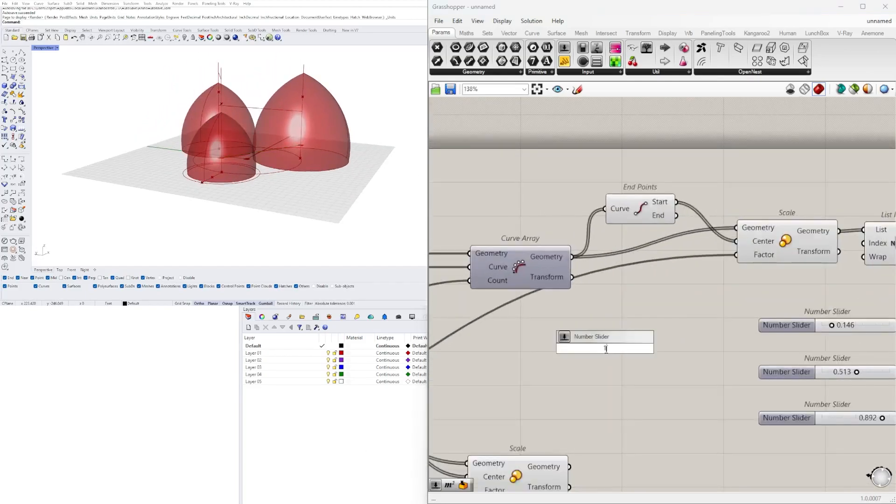
key("Return")
scroll(689, 363, "up", 3)
scroll(598, 350, "up", 10)
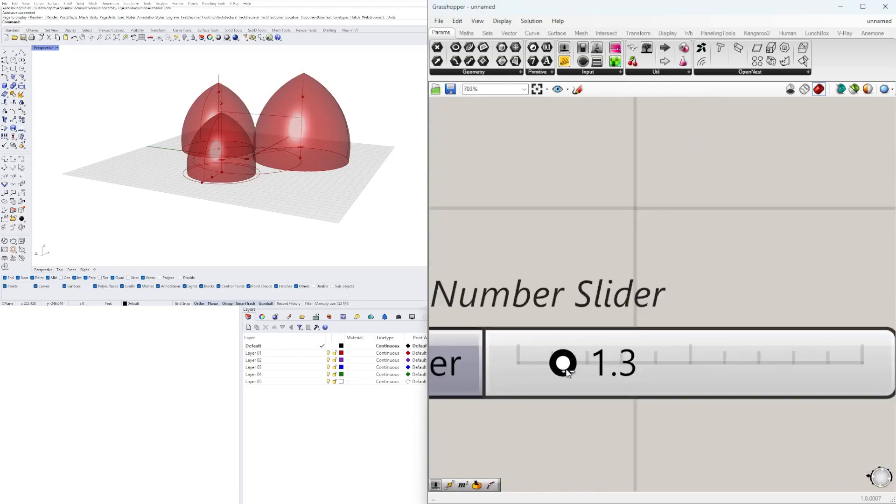
right_click_drag(322, 164, 368, 156)
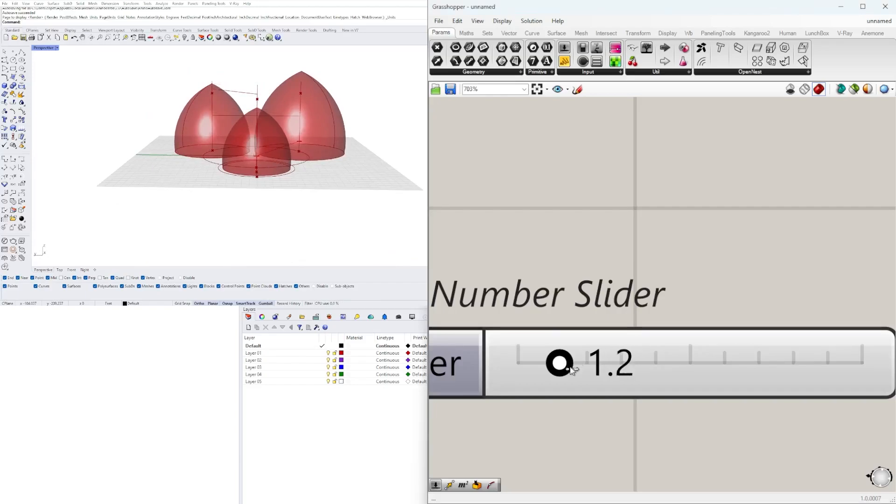
scroll(602, 347, "down", 10)
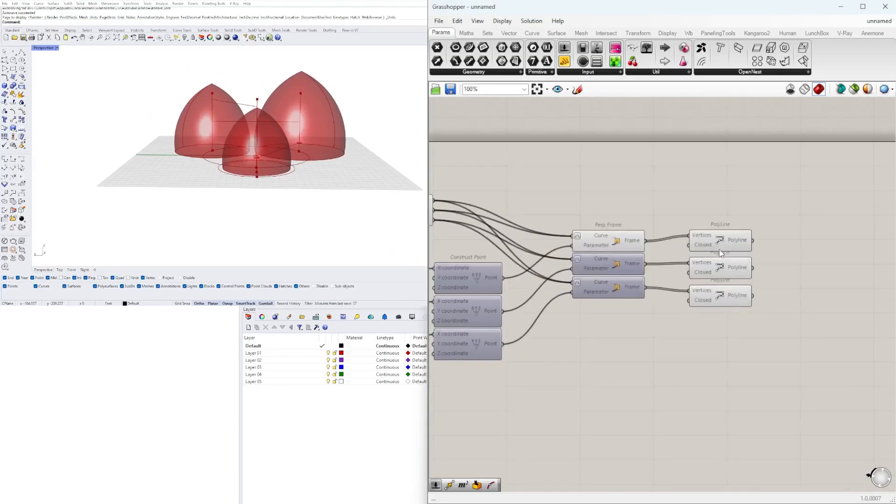
Try a Pipe component on the first PolyLine with a number slider of 15 for its radius
right_click_drag(289, 200, 322, 210)
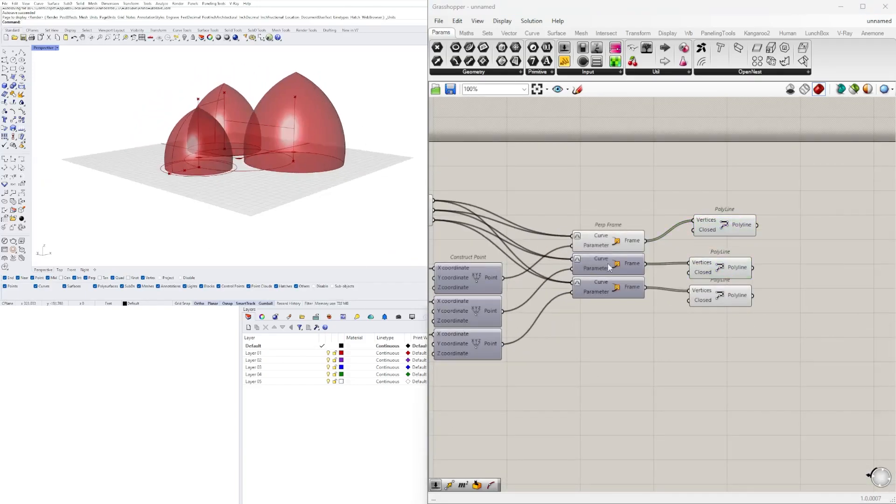
scroll(670, 267, "up", 5)
double_click(800, 219)
type("pipe")
key("Return")
left_click_drag(684, 221, 782, 193)
double_click(603, 173)
type("15")
key("Return")
Add a Box parameter after Pipe and connect the Pipe output to it
scroll(700, 178, "up", 3)
right_click_drag(819, 212, 583, 242)
double_click(713, 225)
type("BOX")
key("Return")
left_click_drag(654, 226, 700, 226)
left_click(726, 271)
scroll(731, 243, "down", 3)
right_click_drag(731, 242, 808, 268)
scroll(703, 253, "up", 1)
left_click_drag(835, 301, 779, 239)
left_click(707, 202)
Shift the Pipe group aside and stack the three PolyLine components in line with the Perp Frame components
right_click_drag(804, 213, 666, 237)
right_click_drag(465, 273, 523, 275)
left_click_drag(589, 272, 612, 245)
left_click_drag(823, 334, 611, 229)
left_click_drag(679, 256, 777, 257)
left_click(783, 214)
scroll(810, 223, "down", 2)
left_click_drag(580, 302, 573, 316)
left_click_drag(587, 382, 587, 376)
left_click_drag(631, 291, 598, 389)
left_click(574, 390)
scroll(562, 321, "up", 3)
left_click_drag(589, 322, 560, 325)
scroll(560, 328, "down", 4)
Delete the Box parameter connected to the Pipe output
left_click(628, 294)
left_click(770, 276)
right_click_drag(275, 126, 265, 148)
scroll(735, 295, "up", 1)
scroll(726, 304, "down", 1)
left_click(729, 306)
left_click(813, 279)
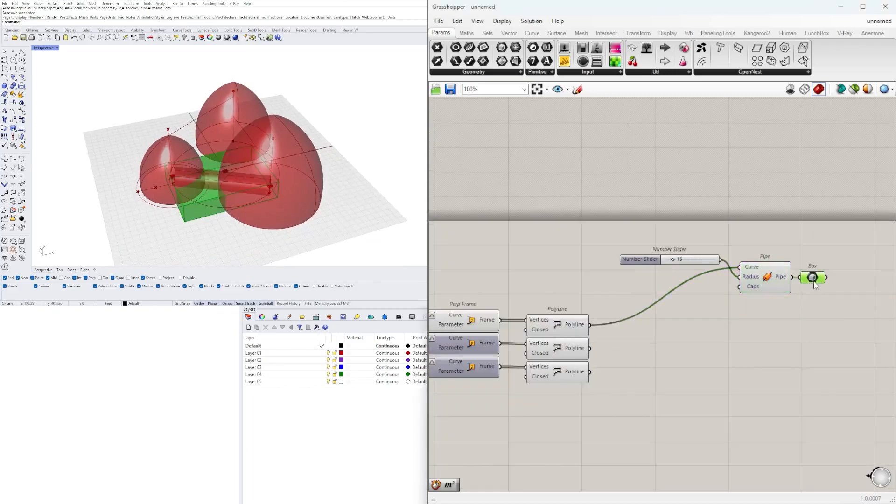
key("Delete")
Delete the Pipe component together with its radius slider
double_click(819, 286)
type("bo")
key("Escape")
left_click_drag(804, 324, 654, 219)
right_click_drag(684, 310, 718, 290)
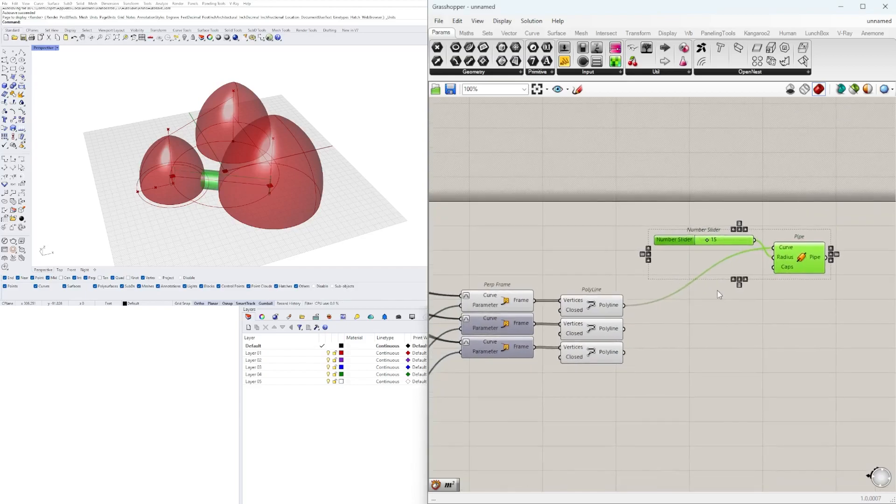
key("Delete")
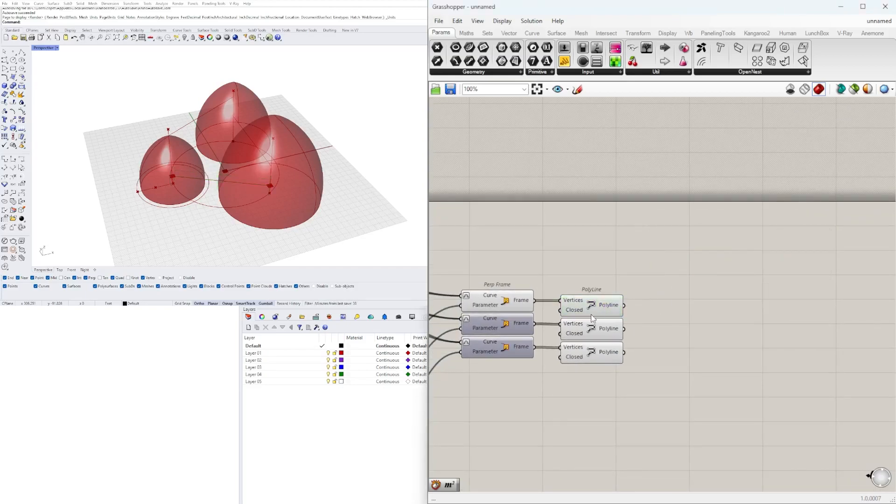
Add an Extrude component and connect the first PolyLine's output to its Base input
left_click(739, 293)
type("Extr")
left_click(714, 272)
left_click_drag(624, 305, 675, 291)
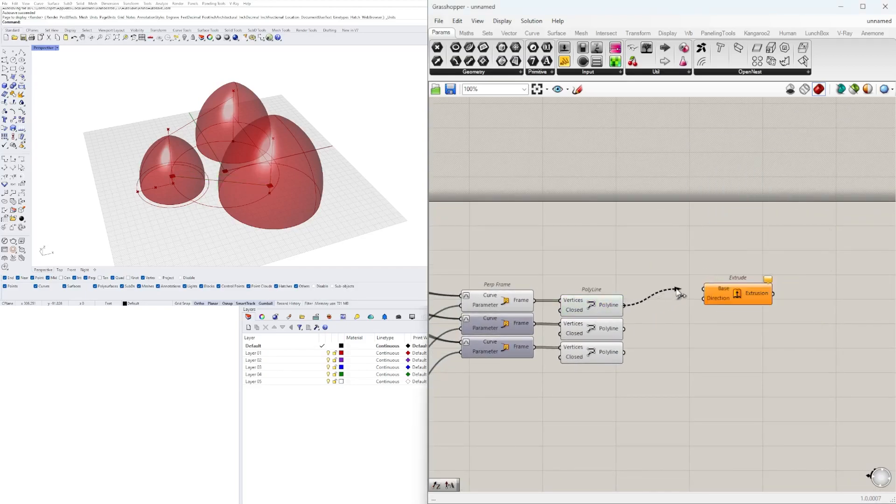
Add a Unit Z vector with a number slider of 15 as its Factor and connect it to Extrude's Direction input
double_click(621, 248)
type("z")
left_click(626, 237)
left_click_drag(627, 249, 603, 259)
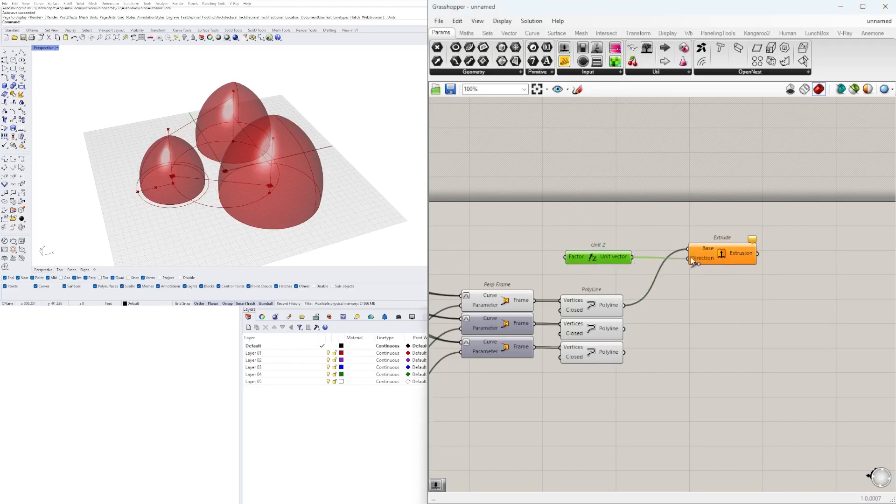
type("15")
key("Return")
scroll(513, 264, "up", 2)
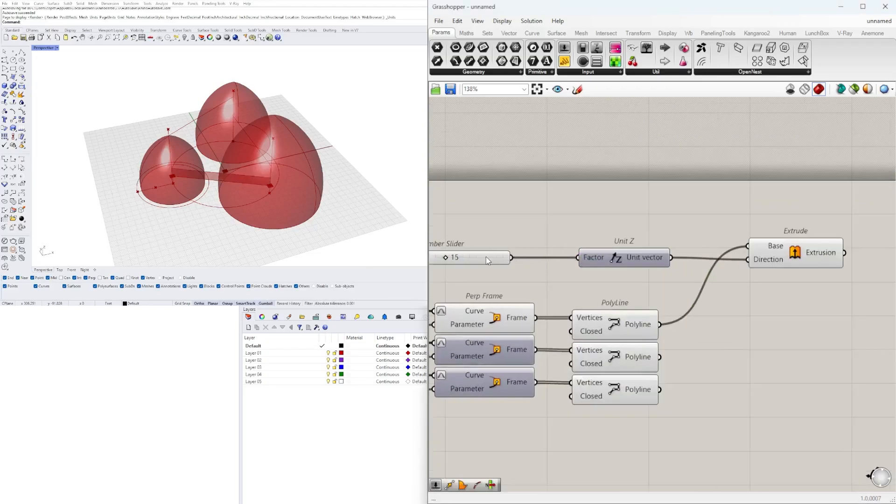
right_click_drag(797, 260, 653, 258)
left_click(654, 258)
scroll(755, 256, "down", 3)
Add a Move component after Extrude with the Extrusion output as its Geometry input
double_click(822, 259)
type("mo")
left_click(799, 200)
scroll(741, 245, "up", 4)
Add an Amplitude component taking Extrude's Extrusion output as its Vector and connect its result to Move's Motion input
double_click(725, 341)
type("am")
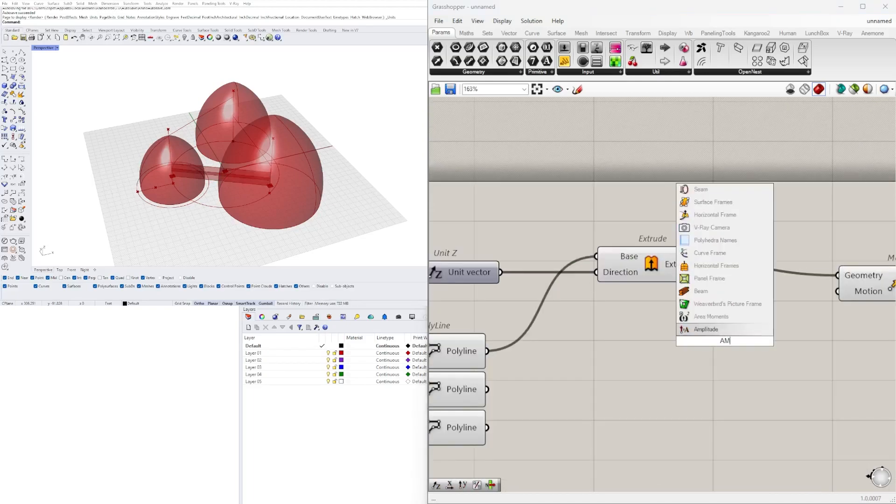
left_click(714, 329)
scroll(723, 334, "down", 1)
right_click_drag(723, 334, 633, 325)
left_click_drag(780, 281, 836, 273)
left_click_drag(626, 322, 679, 300)
left_click_drag(621, 265, 641, 300)
left_click_drag(734, 307, 787, 282)
left_click(828, 282)
right_click_drag(821, 315, 728, 320)
left_click(475, 332)
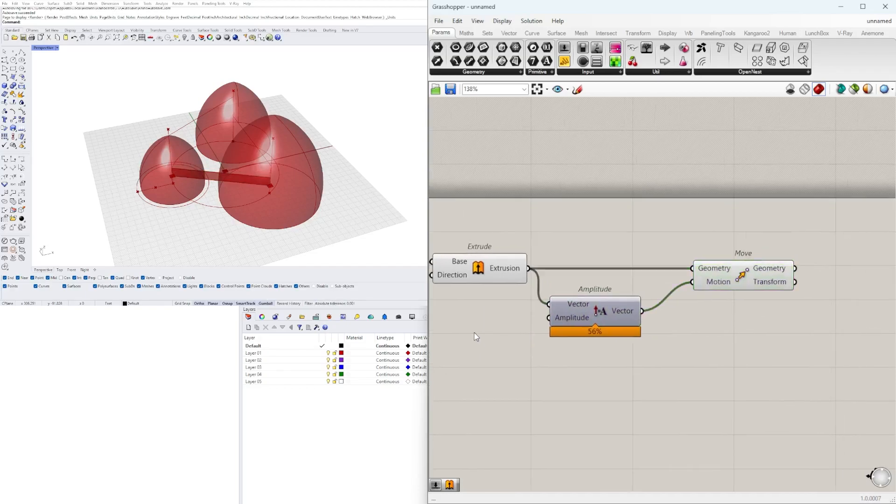
Add a number slider for Amplitude's Amplitude input and set it to 6.0
right_click_drag(471, 345, 597, 334)
double_click(597, 334)
type("3.5")
key("Return")
left_click_drag(624, 332, 627, 316)
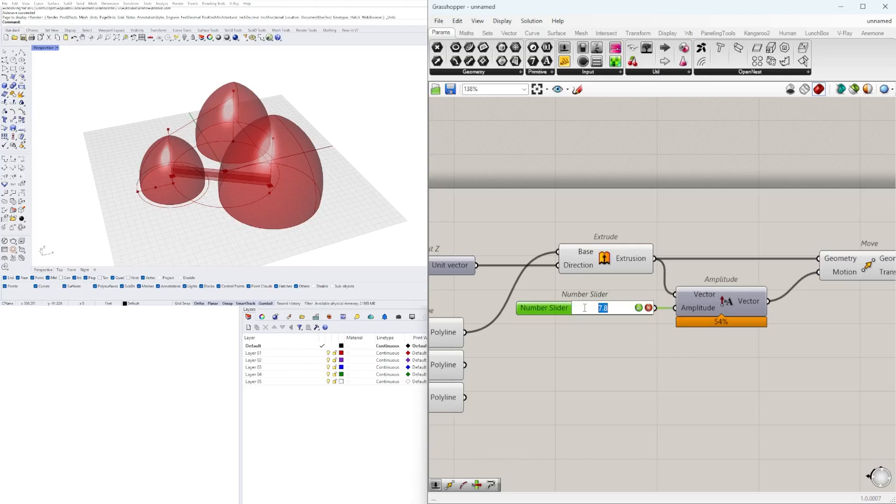
scroll(672, 354, "down", 2)
Add a second Extrude component after Move for extruding the moved geometry
right_click_drag(805, 291, 637, 321)
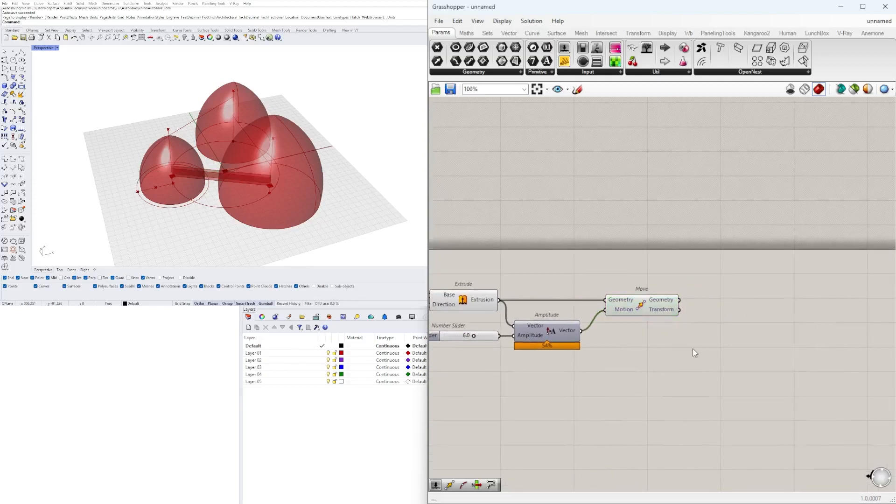
double_click(693, 348)
type("extrude")
left_click(668, 312)
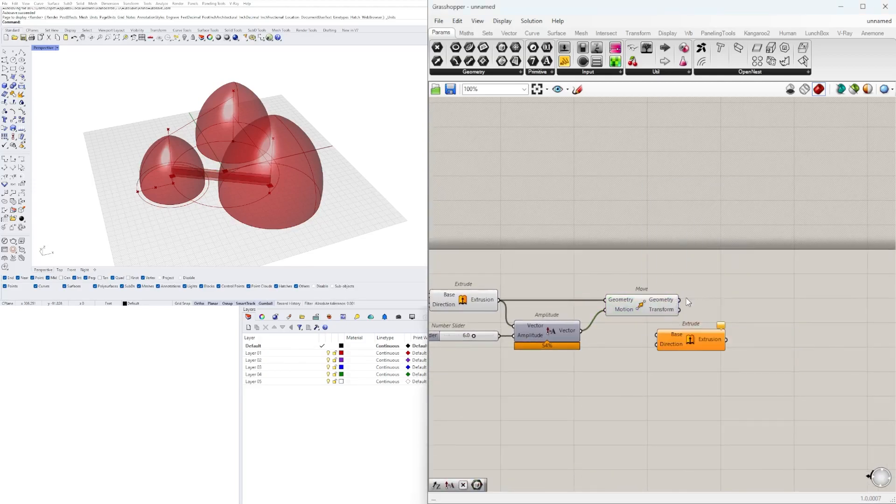
Add a Multiplication component with Amplitude's Vector as input A and connect its Result to the second Extrude's Direction input
double_click(624, 338)
type("*")
key("Return")
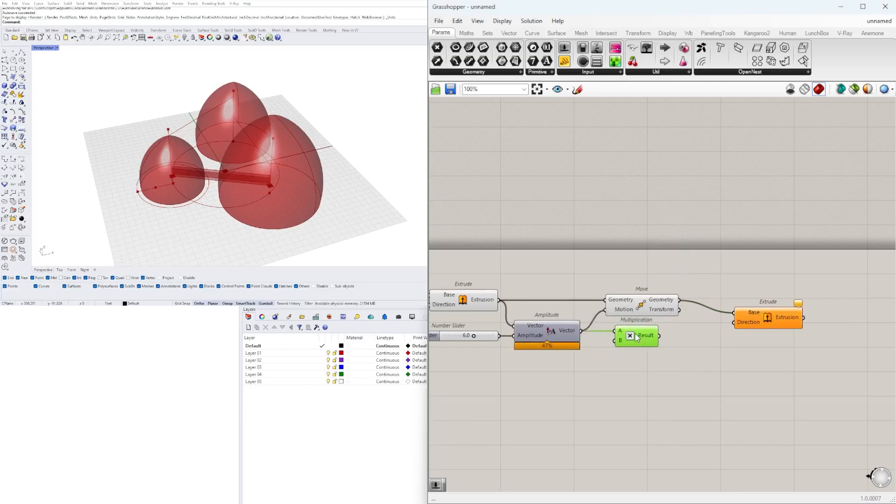
left_click_drag(661, 335, 734, 322)
left_click_drag(758, 321, 733, 319)
left_click(700, 363)
right_click_drag(562, 372, 760, 360)
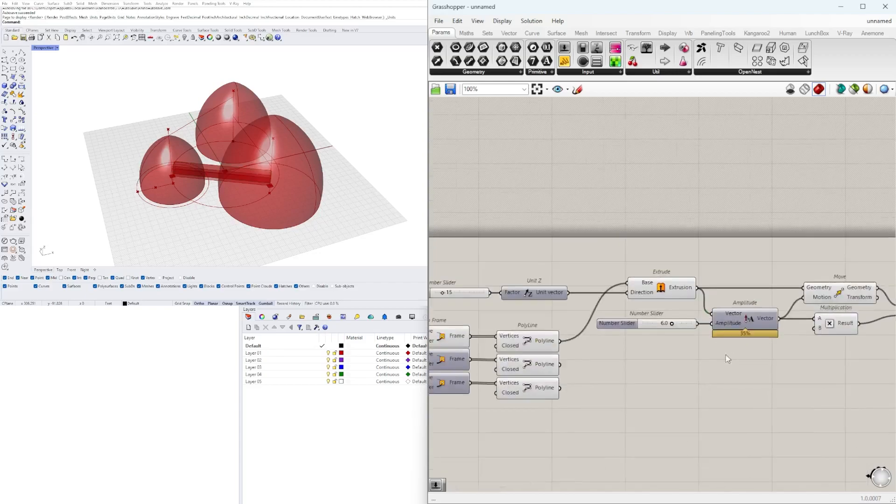
Rearrange the Extrude, Amplitude, Move and Multiplication components into a compact bridge group
scroll(706, 375, "down", 2)
left_click_drag(856, 368, 566, 303)
left_click_drag(625, 314, 687, 314)
left_click(844, 304)
right_click_drag(844, 304, 715, 300)
scroll(859, 372, "up", 2)
scroll(679, 301, "up", 3)
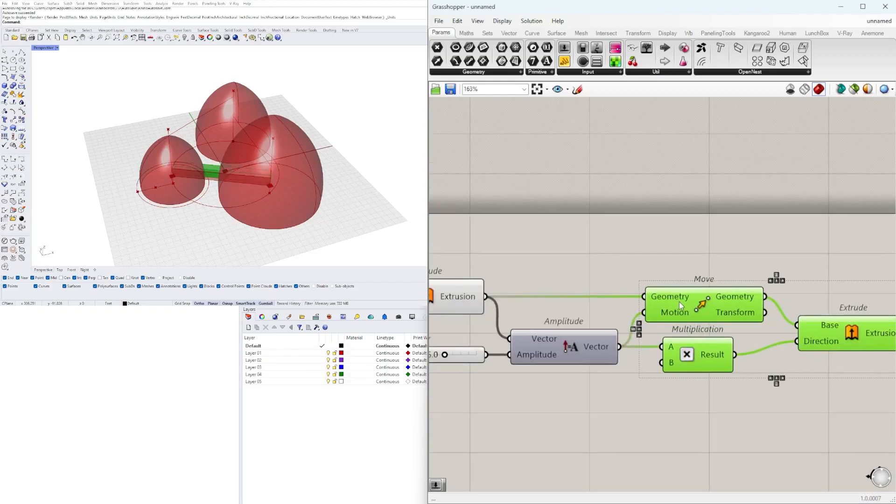
Duplicate the bridge group twice below the original and connect the second and third PolyLines and Unit Z to the copies
left_click(857, 305)
scroll(857, 306, "down", 2)
right_click_drag(857, 305, 752, 328)
scroll(751, 328, "up", 2)
left_click(747, 359)
scroll(747, 358, "down", 5)
left_click_drag(844, 380, 620, 321)
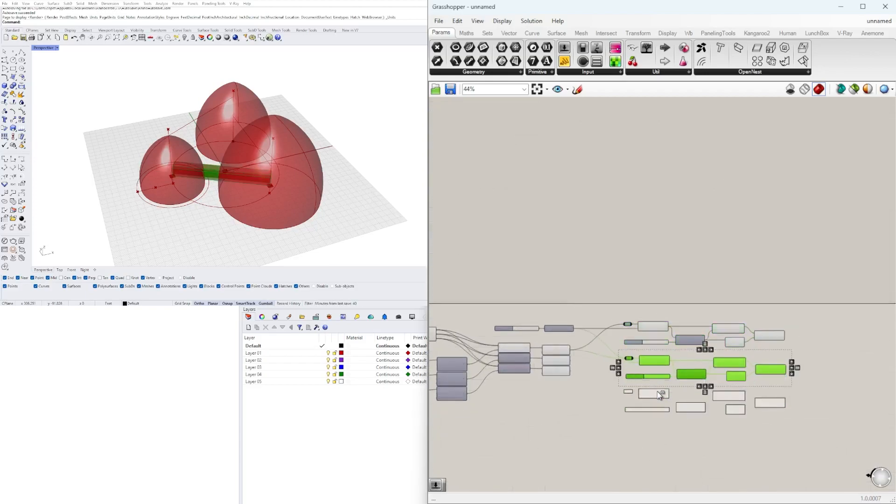
scroll(572, 366, "up", 4)
left_click(618, 430)
scroll(498, 308, "down", 3)
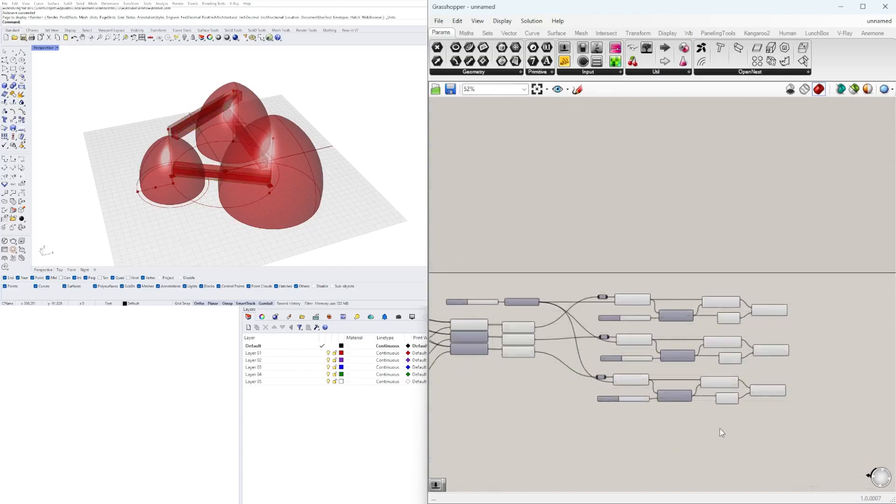
Turn off the preview of the Move and Multiplication components in the three bridge groups
scroll(714, 436, "up", 2)
left_click_drag(754, 431, 569, 238)
middle_click(610, 230)
left_click(640, 198)
right_click_drag(163, 173, 191, 135)
Examine the wiring of the three bridge groups and the resulting bridges between the towers
scroll(615, 253, "down", 4)
right_click_drag(438, 275, 653, 285)
scroll(505, 329, "up", 5)
right_click_drag(504, 328, 851, 334)
scroll(605, 357, "up", 6)
left_click_drag(594, 353, 598, 354)
right_click_drag(362, 146, 275, 166)
scroll(477, 290, "down", 5)
scroll(580, 309, "up", 3)
left_click(630, 303)
left_click(696, 340)
Add a Negative component after the third group's Multiplication and connect the Multiplication Result to its Value input
scroll(700, 329, "down", 3)
right_click_drag(831, 325, 514, 327)
scroll(653, 301, "up", 3)
right_click_drag(820, 367, 688, 365)
type("neg")
key("Return")
scroll(700, 365, "up", 3)
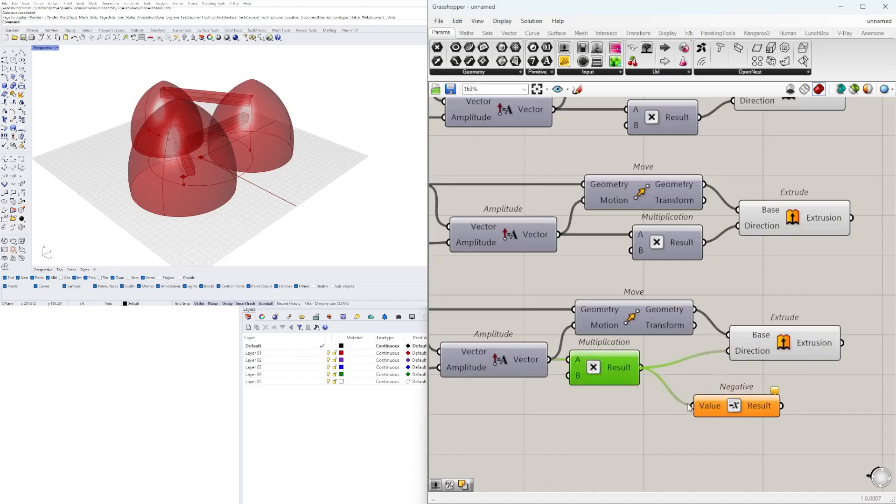
left_click_drag(687, 378, 682, 372)
Place a Negative component in every bridge group, wired between the Multiplication Result and the second Extrude's Direction input
scroll(261, 154, "down", 2)
right_click_drag(275, 144, 198, 184)
scroll(714, 353, "down", 2)
right_click_drag(714, 352, 695, 406)
left_click_drag(826, 351, 750, 219)
left_click_drag(750, 220, 794, 220)
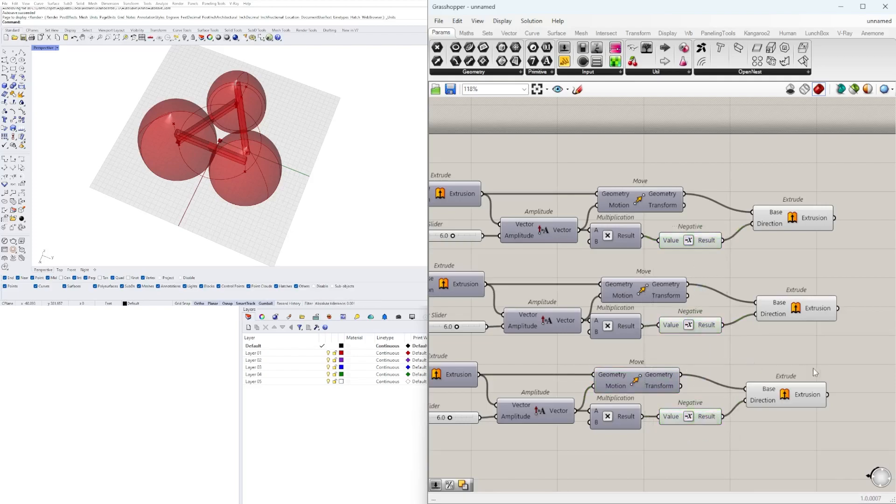
Align the three final Extrude components in a vertical column beside the Negative components
left_click_drag(847, 425, 790, 226)
left_click_drag(785, 396, 785, 383)
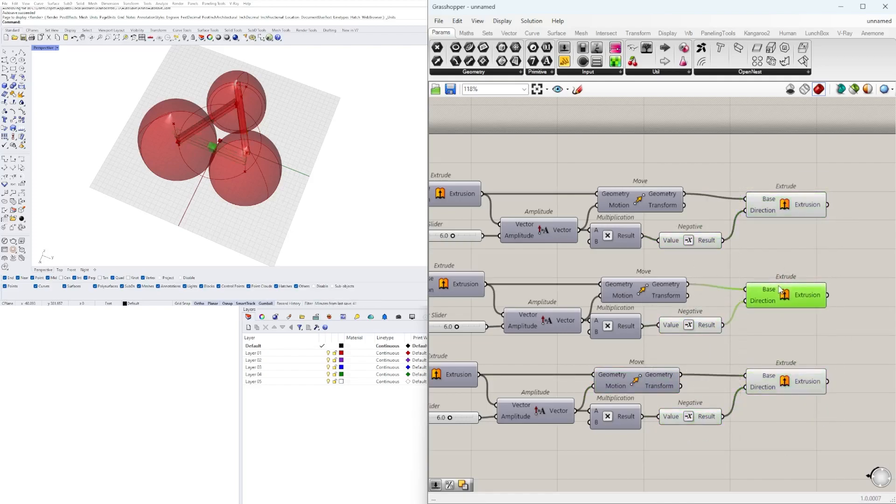
left_click(710, 143)
scroll(710, 143, "down", 2)
right_click_drag(753, 289, 732, 358)
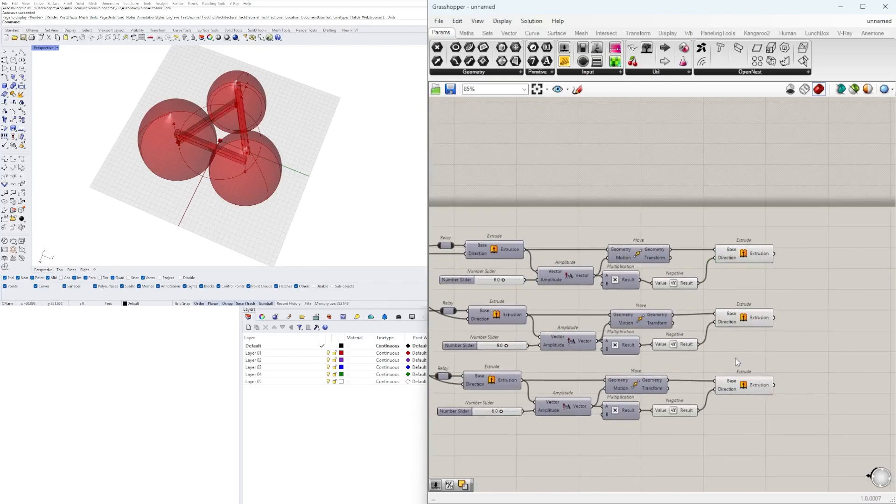
Examine the three final bridge extrusions from a low side view and check the sliders feeding their groups
right_click_drag(345, 200, 177, 111)
scroll(280, 111, "up", 5)
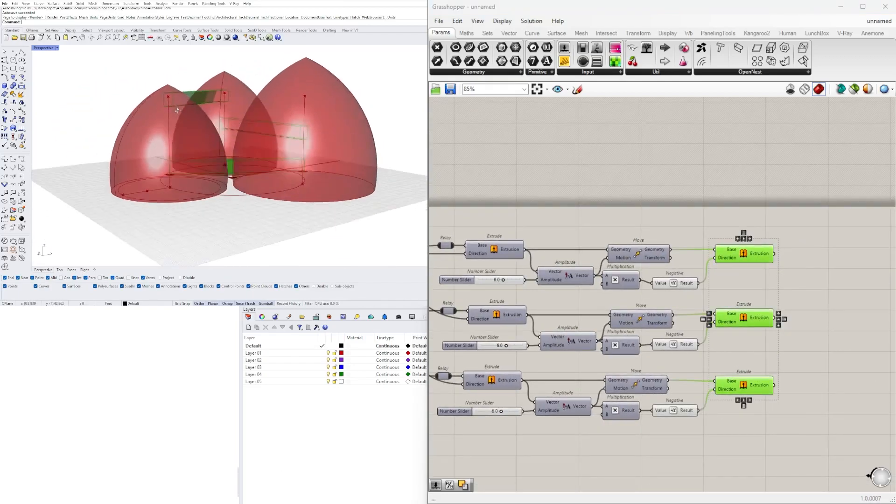
right_click_drag(677, 405, 809, 412)
left_click(716, 454)
right_click_drag(614, 434, 694, 414)
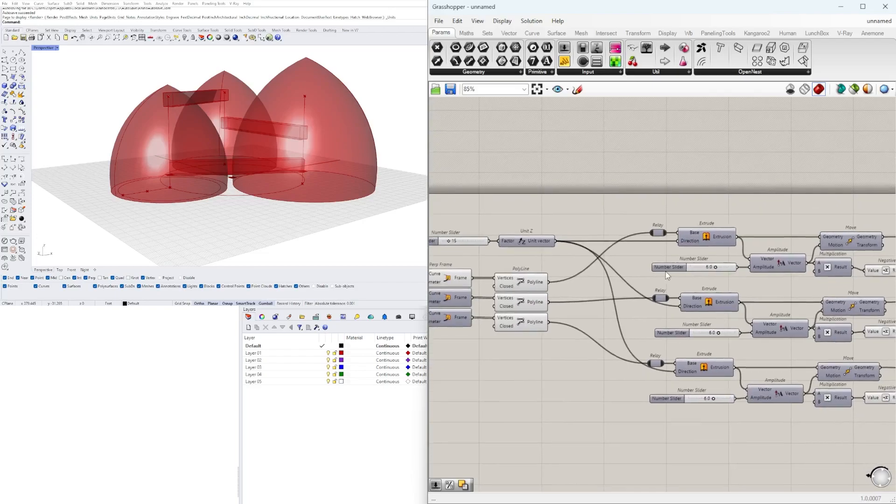
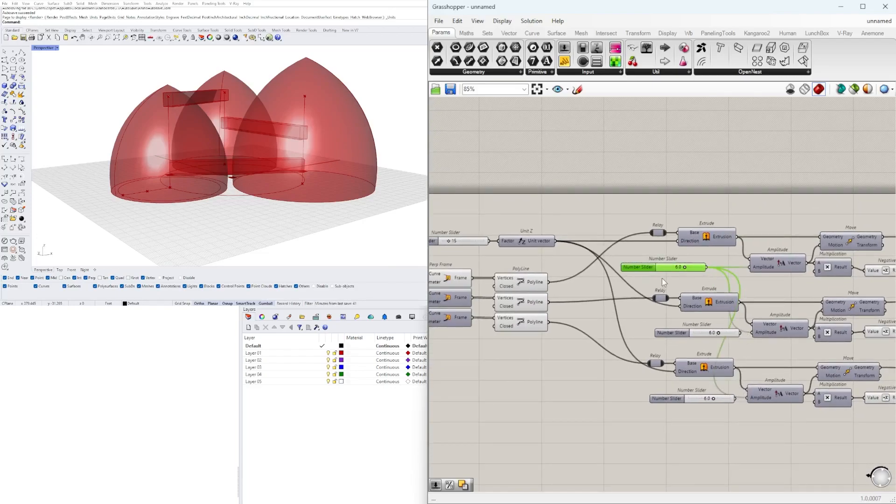
Move the shared amplitude slider beneath the Unit Z slider and set the Unit Z Factor slider to 20
scroll(472, 265, "up", 3)
left_click_drag(705, 186, 584, 258)
left_click_drag(678, 231, 678, 211)
left_click(658, 250)
left_click_drag(601, 236, 593, 236)
scroll(561, 215, "up", 3)
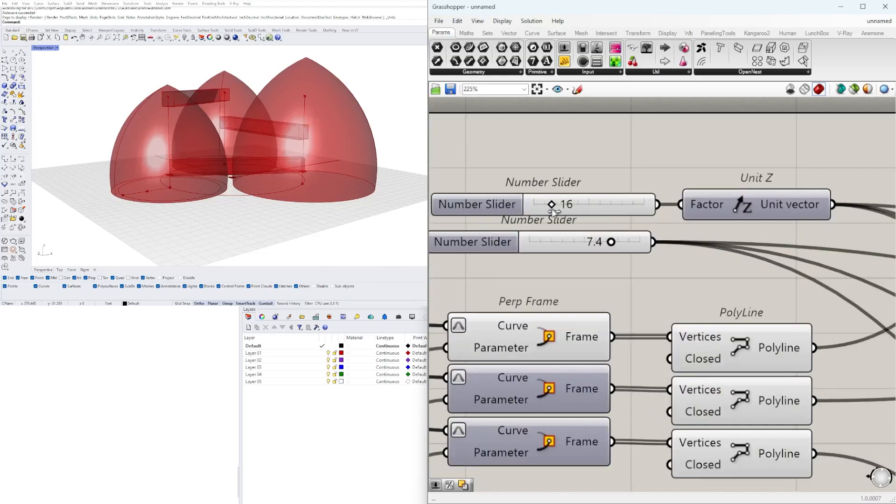
type("20")
key("Return")
Set the slider shared by the three bridge Amplitude components to 10.0
scroll(623, 248, "up", 3)
double_click(652, 244)
type("10")
key("Return")
scroll(650, 302, "down", 2)
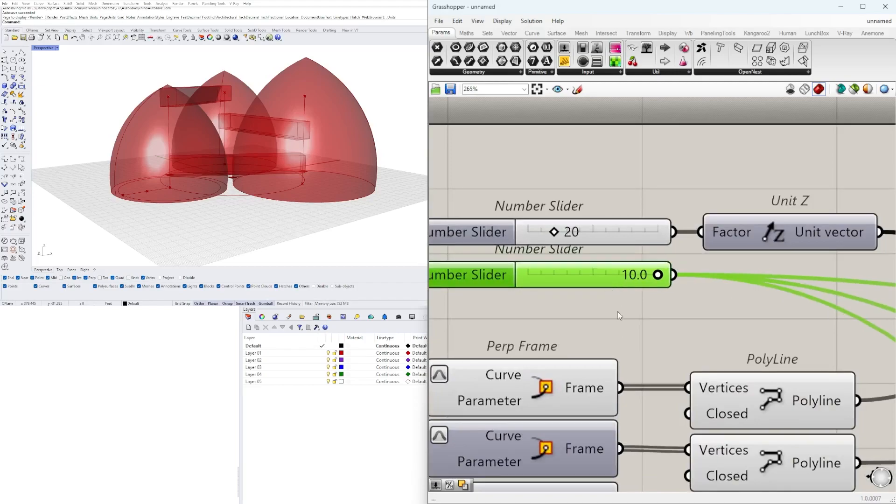
Examine the bridges from above and from the side while reviewing the bridge groups and the start of the definition
scroll(617, 308, "down", 6)
right_click_drag(616, 308, 498, 264)
scroll(615, 291, "up", 3)
left_click_drag(691, 292, 621, 224)
left_click_drag(725, 245, 741, 270)
left_click(813, 238)
scroll(817, 259, "down", 4)
right_click_drag(835, 260, 672, 255)
right_click_drag(747, 276, 602, 264)
right_click_drag(846, 360, 732, 346)
left_click_drag(810, 390, 768, 220)
left_click(784, 210)
scroll(744, 224, "down", 4)
right_click_drag(724, 237, 841, 244)
right_click_drag(276, 114, 341, 111)
scroll(531, 272, "up", 3)
right_click_drag(581, 294, 784, 303)
right_click_drag(494, 306, 735, 285)
scroll(529, 372, "up", 7)
left_click_drag(580, 333, 486, 332)
right_click_drag(224, 96, 229, 187)
scroll(574, 304, "down", 5)
scroll(551, 271, "down", 5)
right_click_drag(551, 271, 775, 276)
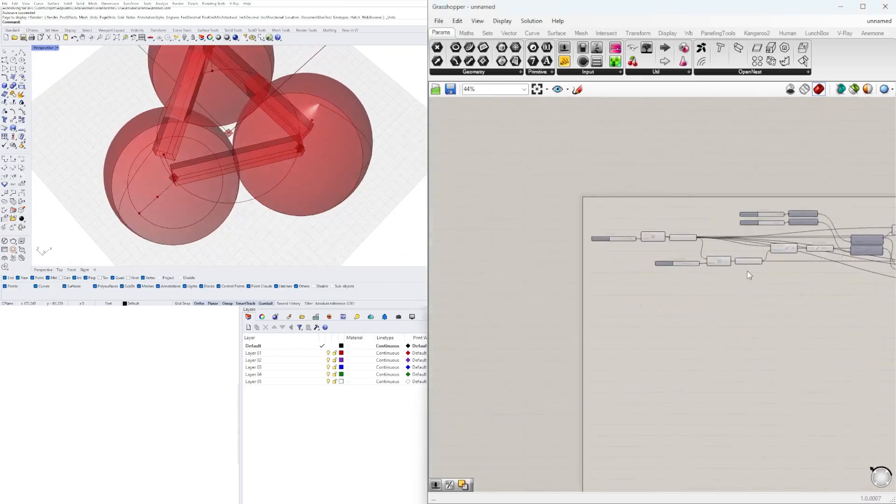
scroll(637, 238, "up", 10)
left_click_drag(610, 253, 638, 252)
right_click_drag(276, 182, 397, 112)
Add a Geometry parameter beside the three final Extrude components and connect all their Extrusion outputs to it
scroll(619, 208, "down", 12)
right_click_drag(822, 205, 579, 241)
scroll(580, 241, "up", 6)
left_click(581, 242)
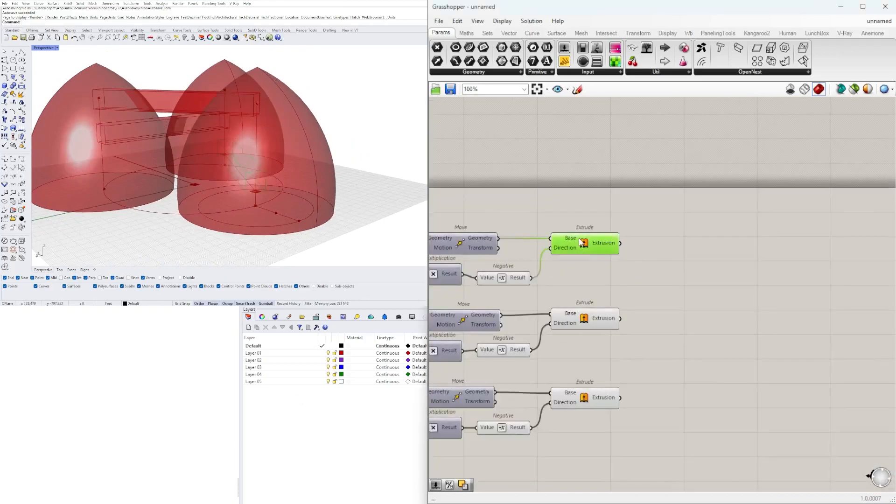
right_click_drag(658, 318, 791, 281)
double_click(815, 224)
type("geo")
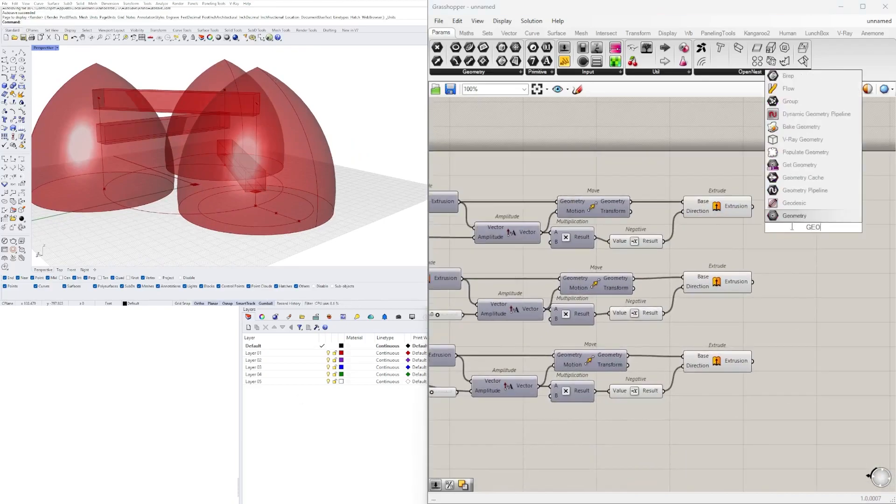
key("Return")
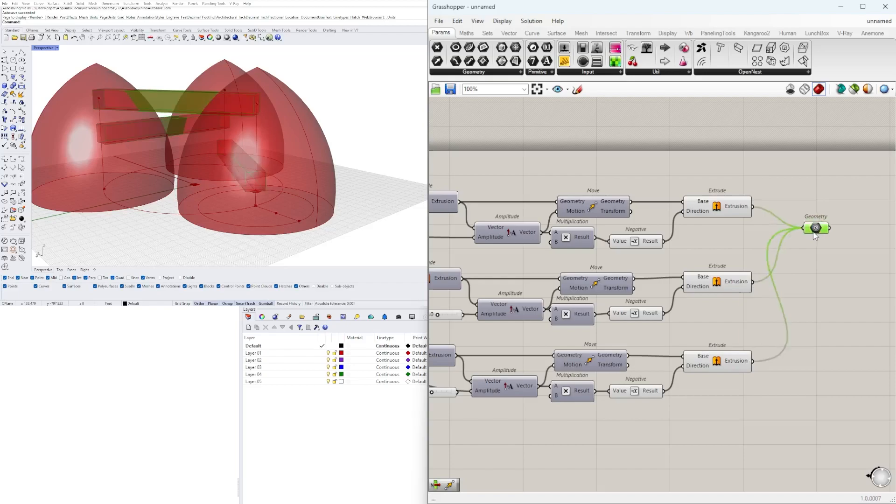
Disable the preview of the final Extrude, Perp Frame and PolyLine components
left_click(821, 206)
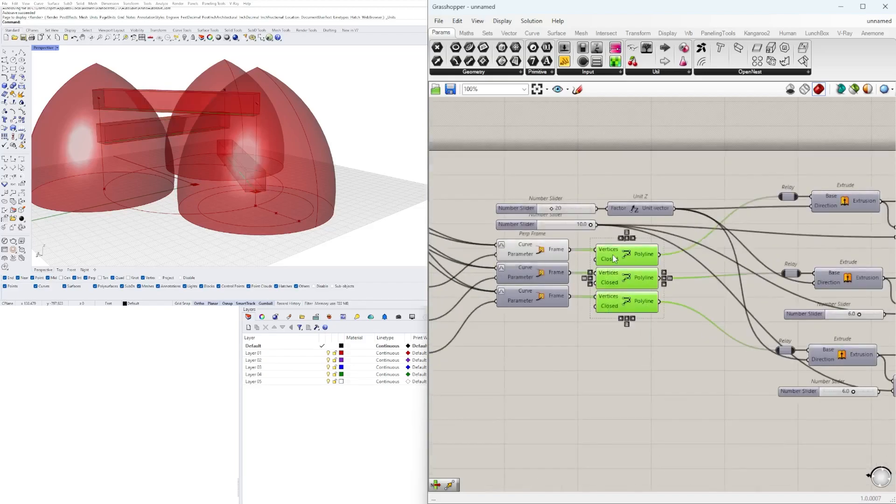
left_click_drag(665, 382, 505, 236)
middle_click(536, 248)
left_click(568, 216)
left_click(607, 346)
Duplicate the Geometry parameter below the first one and connect the scaled towers' Geometry output to the copy
scroll(653, 280, "down", 5)
right_click_drag(747, 298, 542, 261)
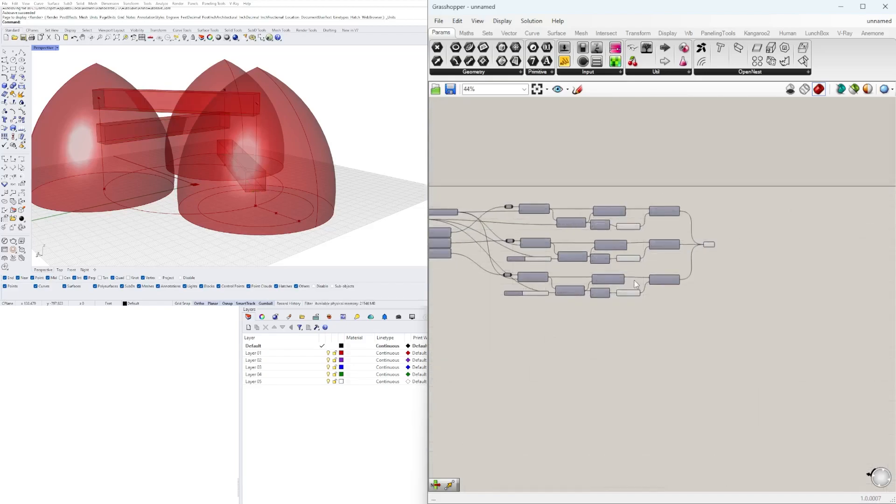
scroll(705, 275, "up", 4)
left_click_drag(718, 214, 744, 216)
left_click_drag(752, 367, 756, 374, "alt")
scroll(755, 374, "down", 4)
right_click_drag(755, 373, 885, 343)
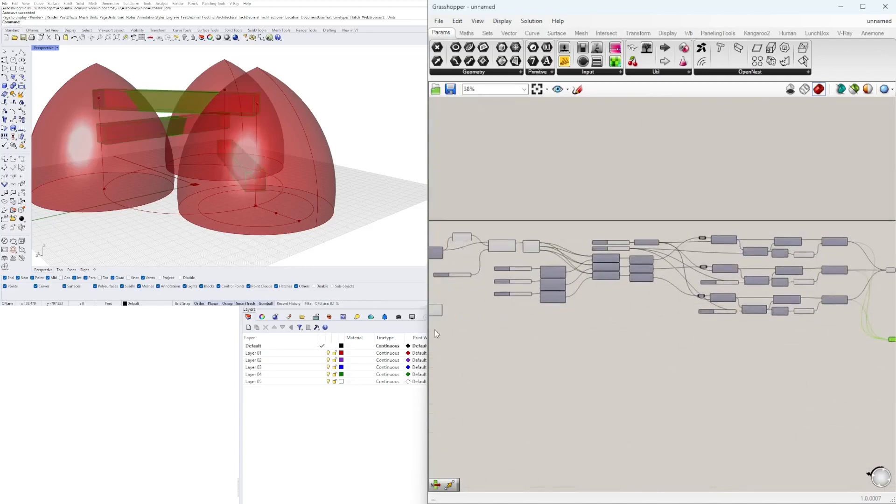
scroll(450, 330, "up", 4)
right_click_drag(450, 331, 602, 345)
scroll(747, 322, "down", 2)
left_click_drag(591, 298, 688, 308)
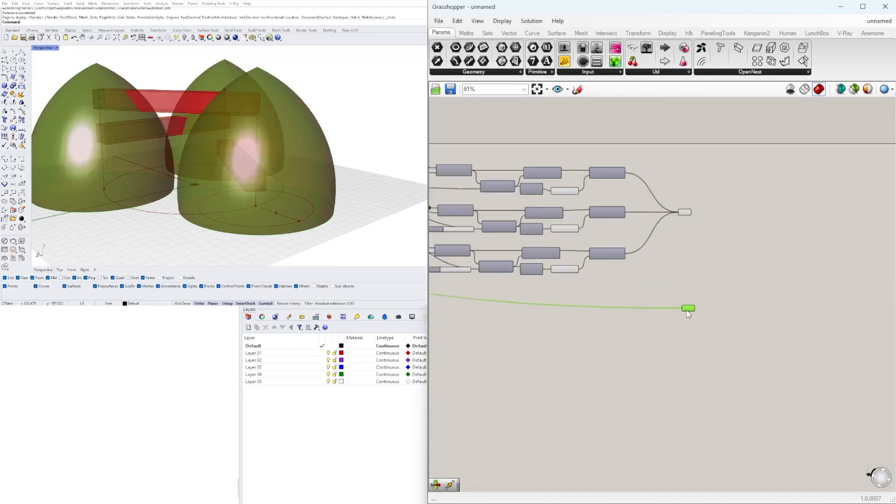
scroll(683, 266, "up", 3)
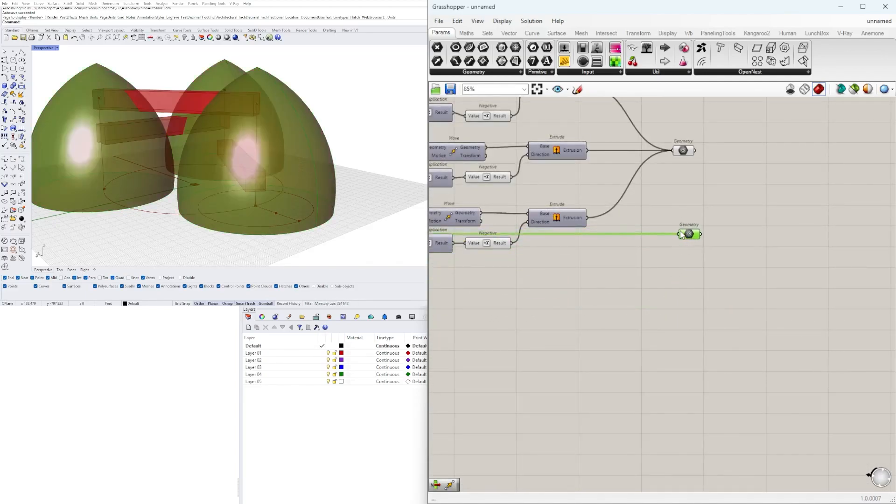
left_click(686, 280)
Move the lowest bridge group upward, closer to the middle group
scroll(685, 280, "down", 4)
right_click_drag(448, 299, 679, 287)
right_click_drag(467, 278, 652, 283)
right_click_drag(863, 257, 556, 284)
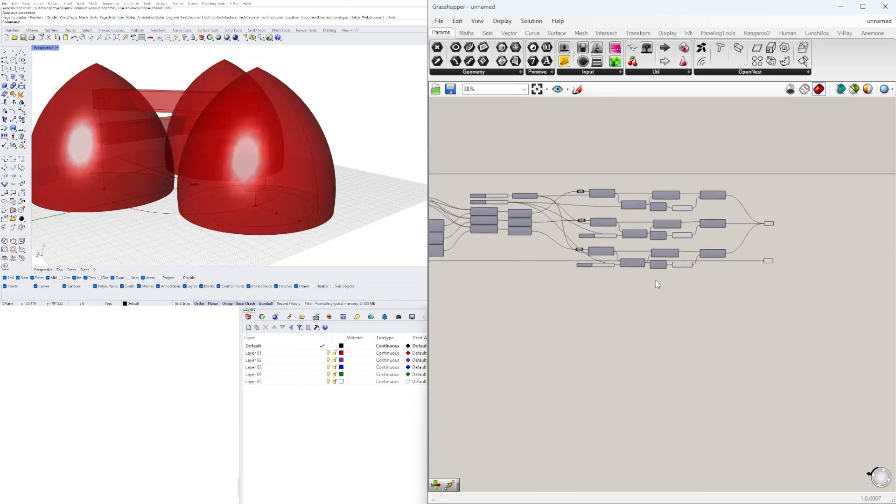
right_click_drag(655, 281, 656, 302)
scroll(706, 297, "up", 3)
right_click_drag(706, 297, 751, 367)
left_click_drag(778, 402, 484, 312)
scroll(535, 321, "up", 4)
left_click_drag(541, 320, 541, 297)
left_click(665, 391)
Tighten the spacing of the remaining bridge component rows beside the two Geometry parameters
scroll(666, 394, "down", 3)
left_click_drag(823, 387, 490, 243)
scroll(541, 262, "up", 2)
left_click_drag(544, 251, 545, 235)
left_click(688, 411)
scroll(688, 411, "down", 3)
left_click_drag(867, 416, 530, 242)
scroll(603, 252, "down", 2)
scroll(594, 260, "up", 3)
right_click_drag(593, 260, 727, 240)
left_click_drag(726, 240, 711, 240)
left_click(730, 189)
scroll(731, 191, "down", 4)
right_click_drag(802, 266, 525, 325)
scroll(612, 338, "up", 4)
left_click(688, 364)
Add a Solid Union component and connect both Geometry parameters to its Breps input
left_click_drag(715, 401, 656, 243)
double_click(730, 339)
type("union")
left_click(710, 307)
left_click_drag(733, 343, 760, 325)
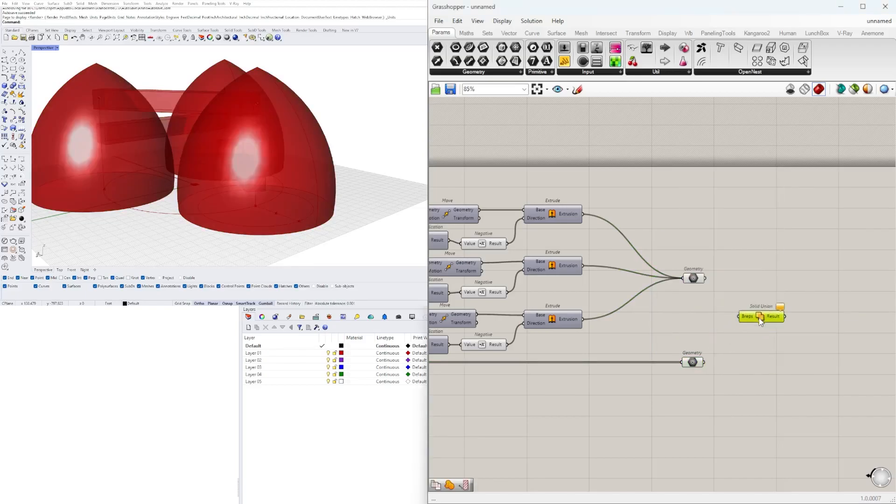
left_click_drag(714, 355, 734, 311, "shift")
Hide the preview of both Geometry parameters and flatten the Solid Union's Breps input
scroll(690, 250, "up", 1)
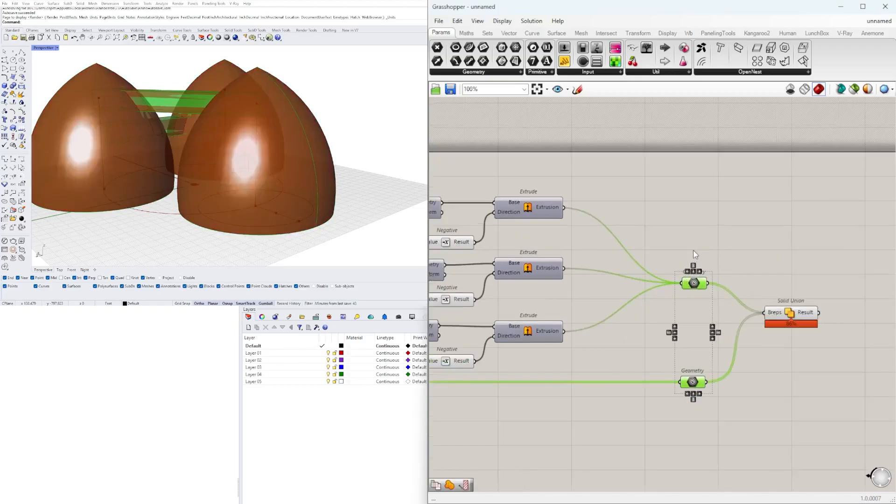
left_click(741, 242)
left_click(753, 258)
right_click(778, 312)
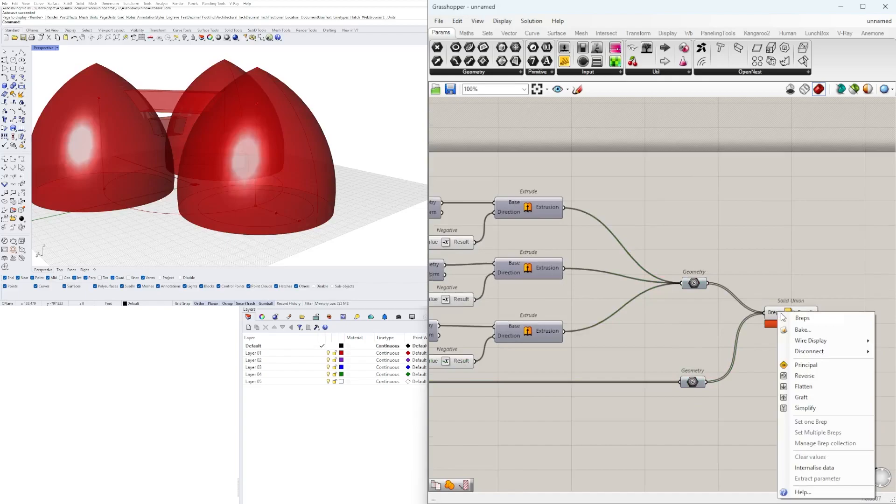
left_click(813, 386)
Disable the preview of the Scale component that produces the randomly scaled towers
left_click(804, 314)
scroll(775, 329, "down", 5)
right_click_drag(663, 366, 813, 346)
scroll(662, 369, "up", 4)
left_click(651, 314)
middle_click(654, 293)
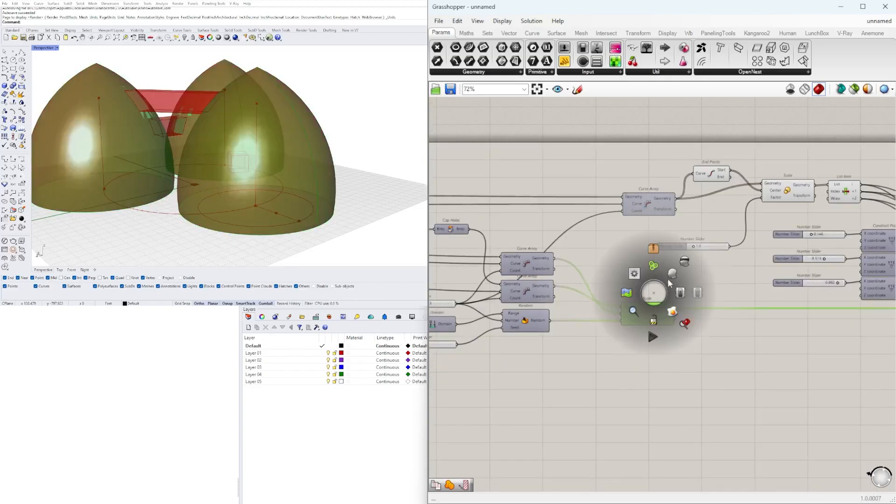
left_click(684, 262)
left_click(687, 272)
Raise the maximum of the slider shared by the bridge Amplitude components to 30 and set its value to 27.5
right_click_drag(295, 138, 310, 180)
scroll(568, 262, "down", 5)
right_click_drag(630, 244, 566, 279)
scroll(567, 283, "up", 7)
scroll(650, 330, "down", 6)
right_click_drag(726, 320, 626, 307)
scroll(625, 306, "up", 6)
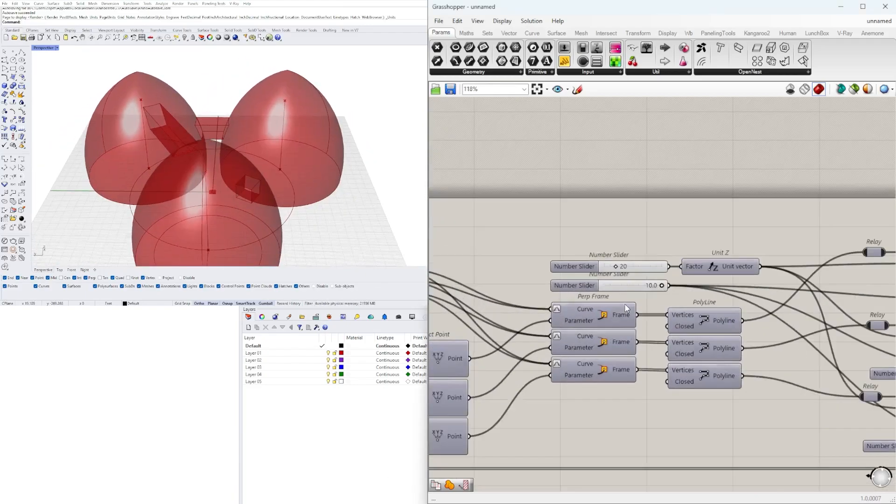
scroll(652, 283, "up", 2)
left_click_drag(636, 288, 671, 288)
double_click(558, 288)
double_click(588, 316)
type("30")
left_click(563, 385)
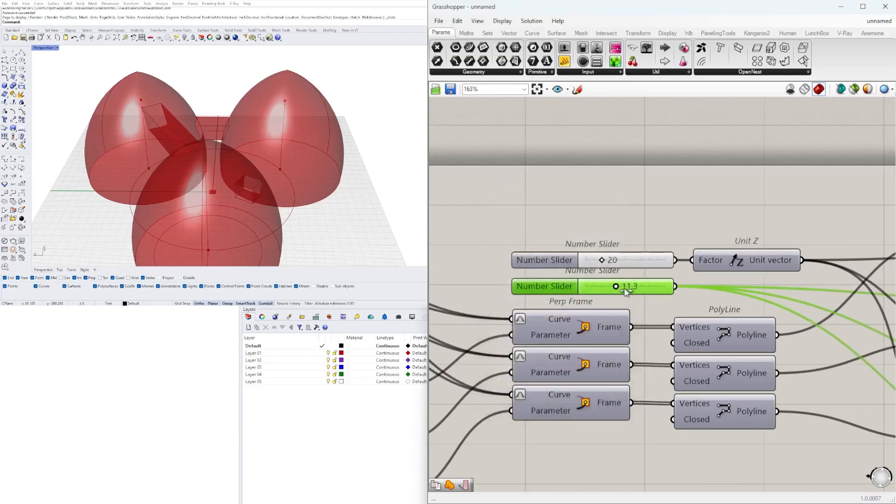
left_click_drag(660, 287, 658, 287)
scroll(599, 283, "up", 3)
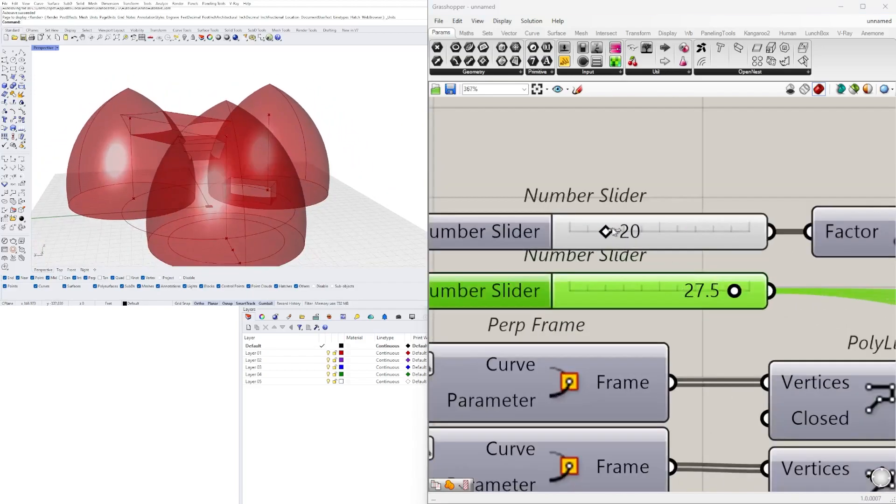
double_click(609, 257)
key("Return")
Set the first Construct Point slider to 0.109 to reposition its bridge, checking the towers from the side
right_click_drag(298, 170, 271, 164)
scroll(271, 151, "down", 6)
scroll(679, 262, "down", 9)
right_click_drag(590, 276, 701, 274)
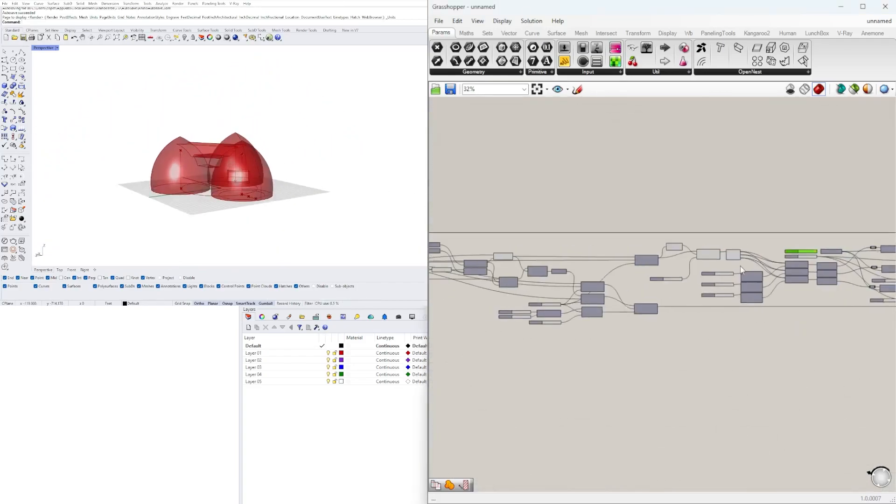
scroll(687, 278, "up", 4)
scroll(715, 299, "up", 4)
right_click_drag(294, 189, 226, 184)
scroll(226, 185, "up", 7)
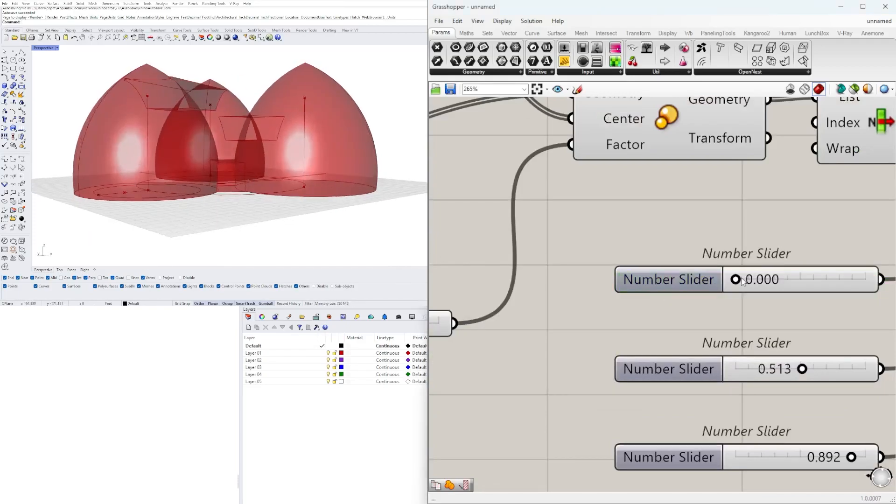
right_click_drag(280, 192, 250, 184)
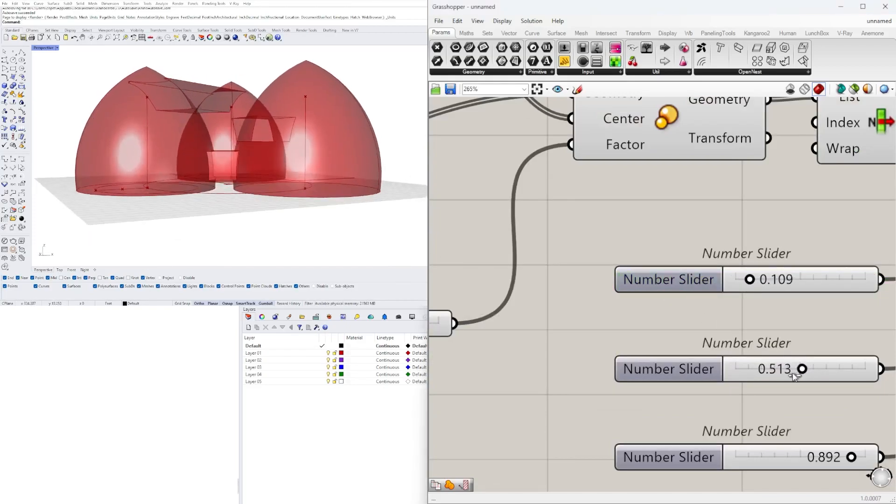
right_click_drag(370, 157, 284, 162)
Add a Contour component and place it to the right of the Solid Union component
scroll(822, 410, "up", 3)
scroll(364, 182, "down", 3)
scroll(556, 305, "down", 4)
scroll(682, 330, "up", 4)
left_click(777, 270)
right_click_drag(779, 273, 629, 285)
left_click(756, 303)
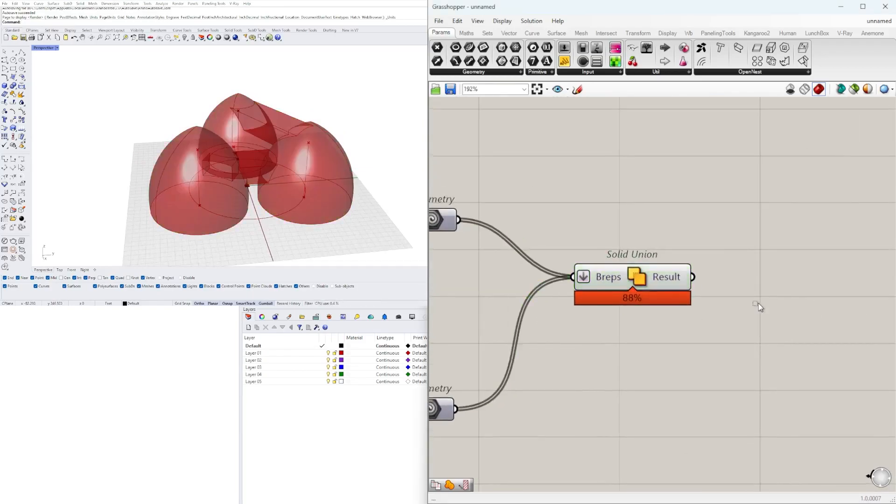
type("CONTR")
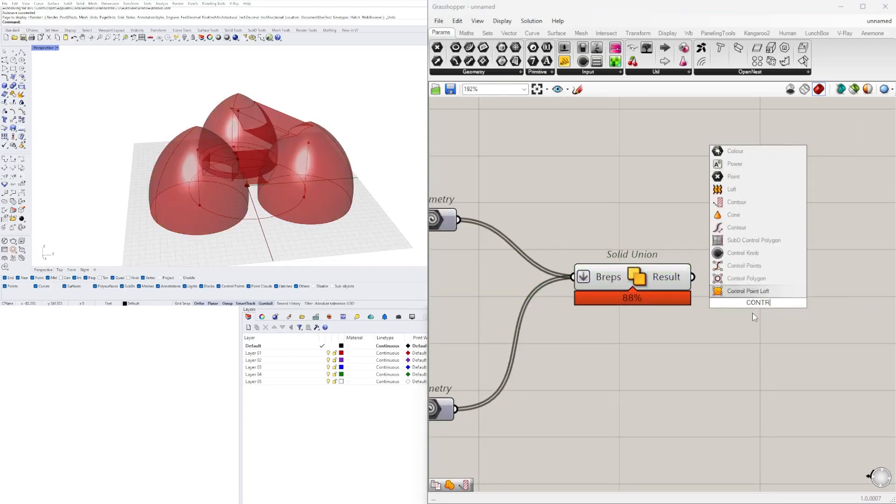
key("BackSpace")
key("BackSpace")
key("BackSpace")
key("BackSpace")
key("BackSpace")
type("CONTO")
left_click(740, 313)
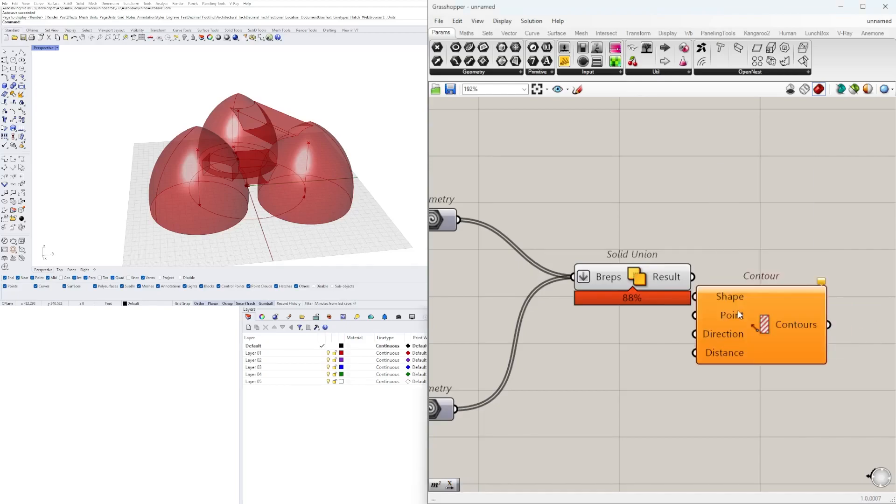
left_click_drag(747, 313, 813, 356)
Add a Unit Z component beside the Contour component and connect it to the Contour's Direction input
double_click(677, 383)
type("Z")
left_click(654, 373)
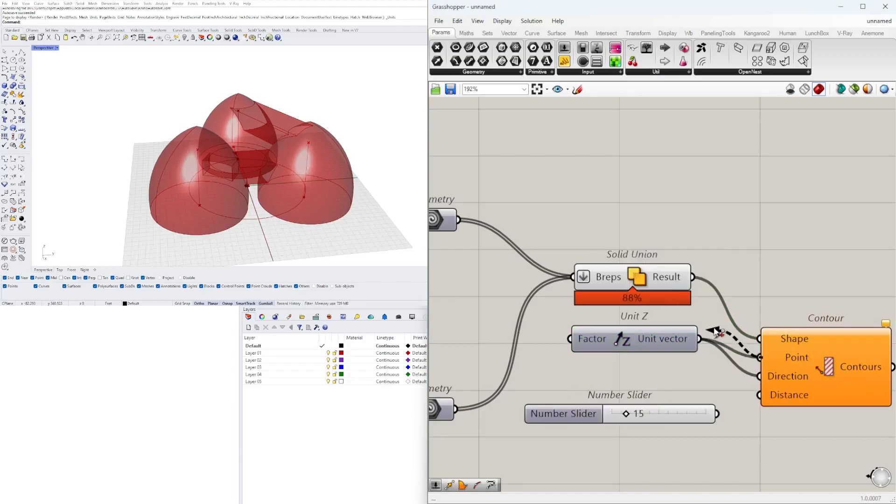
Connect the number slider of 15 to the Contour's Distance input and check the towers' contours
left_click_drag(674, 362, 674, 380)
right_click_drag(700, 407, 747, 376)
left_click_drag(764, 382, 806, 364)
right_click_drag(271, 196, 233, 205)
scroll(242, 183, "up", 5)
scroll(537, 298, "down", 6)
scroll(623, 310, "up", 3)
Add a Fillet component fed by the contours, with a new 1.5 number slider connected to its Radius
double_click(703, 312)
type("FIL")
key("Return")
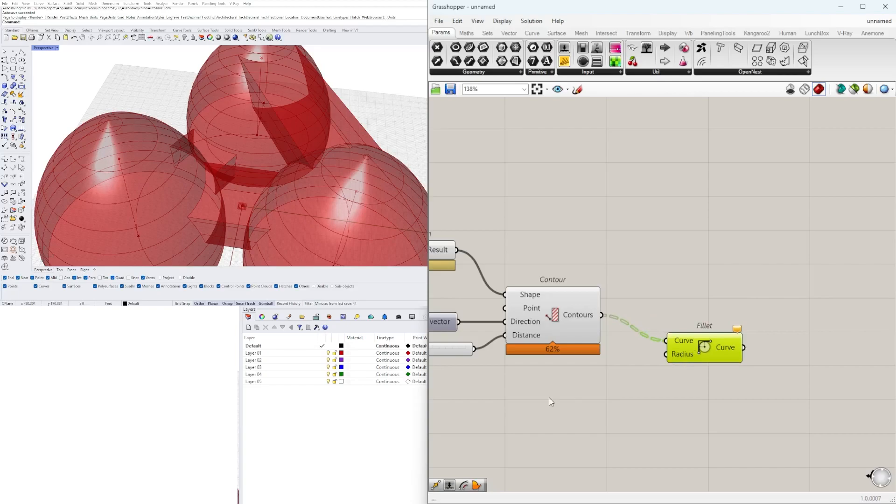
type("1.5")
key("Return")
scroll(626, 397, "up", 3)
left_click_drag(616, 397, 692, 328)
Enlarge the range of the Fillet Radius slider and raise its value to about 10
scroll(327, 159, "down", 7)
right_click_drag(322, 163, 332, 133)
left_click(755, 318)
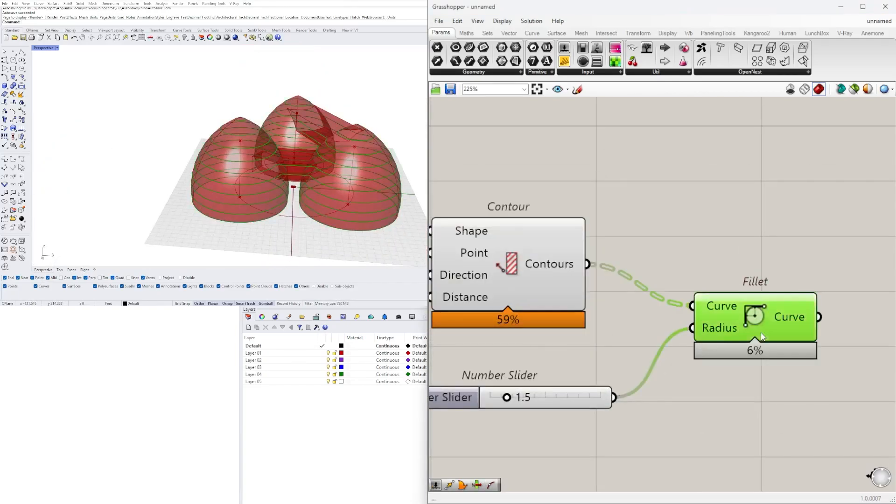
scroll(234, 178, "up", 9)
scroll(234, 178, "up", 3)
double_click(452, 397)
left_click(504, 491)
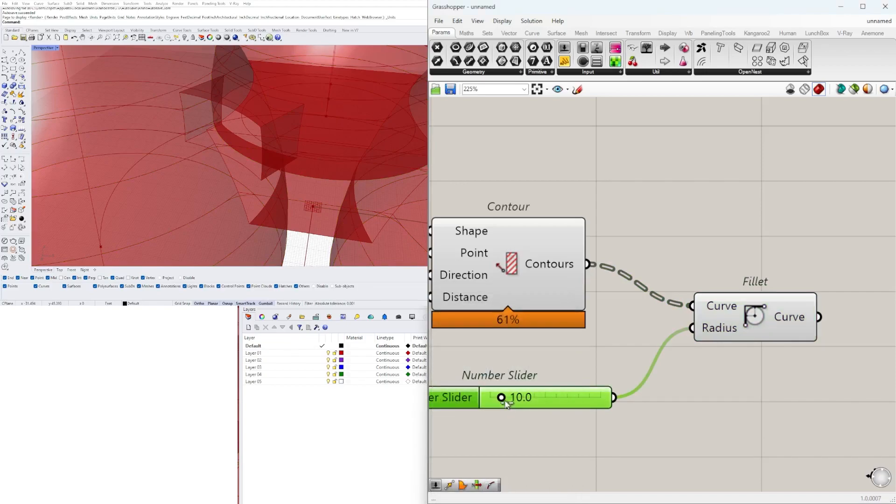
scroll(229, 152, "down", 8)
Add a Boundary Surfaces component and connect the Fillet curves to its Edges input
right_click_drag(774, 259, 628, 276)
double_click(770, 308)
type("bound")
key("Return")
left_click_drag(671, 333, 701, 315)
scroll(706, 352, "down", 4)
right_click_drag(677, 361, 752, 347)
Turn off the preview of the Solid Union, Contour and Fillet components, keeping the Boundary Surfaces displayed
left_click_drag(735, 429, 601, 267)
middle_click(600, 267)
left_click(632, 237)
scroll(654, 275, "down", 4)
left_click_drag(778, 366, 662, 242)
middle_click(661, 242)
left_click(693, 212)
right_click_drag(765, 238, 684, 239)
Examine the stacked floor plates made by the Boundary Surfaces component from several sides
left_click(750, 306)
scroll(280, 154, "up", 4)
right_click_drag(280, 154, 51, 111)
scroll(285, 162, "down", 5)
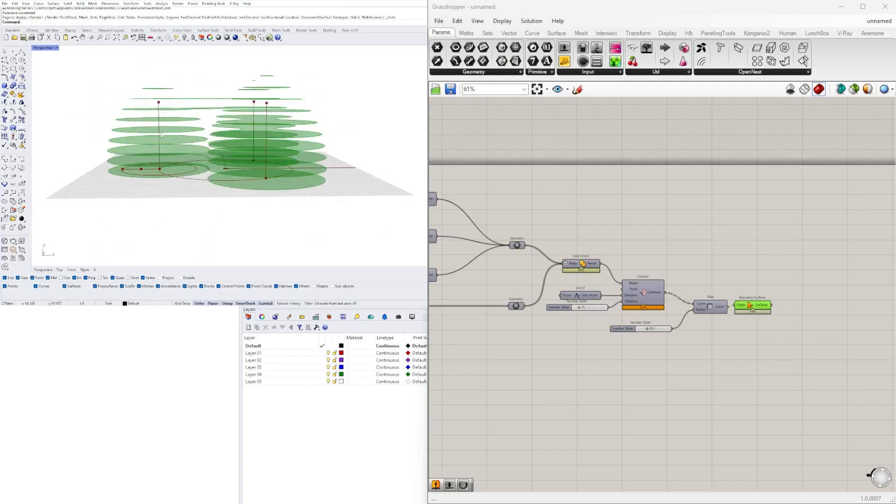
scroll(215, 117, "up", 4)
scroll(214, 116, "down", 4)
right_click_drag(224, 84, 251, 89)
scroll(532, 244, "down", 2)
Set the slider feeding the lower Unit Z of the tower profile's arc to 97
right_click_drag(556, 301, 831, 261)
scroll(831, 262, "up", 3)
scroll(490, 275, "down", 2)
right_click_drag(490, 280, 699, 292)
scroll(654, 310, "up", 3)
scroll(681, 309, "down", 2)
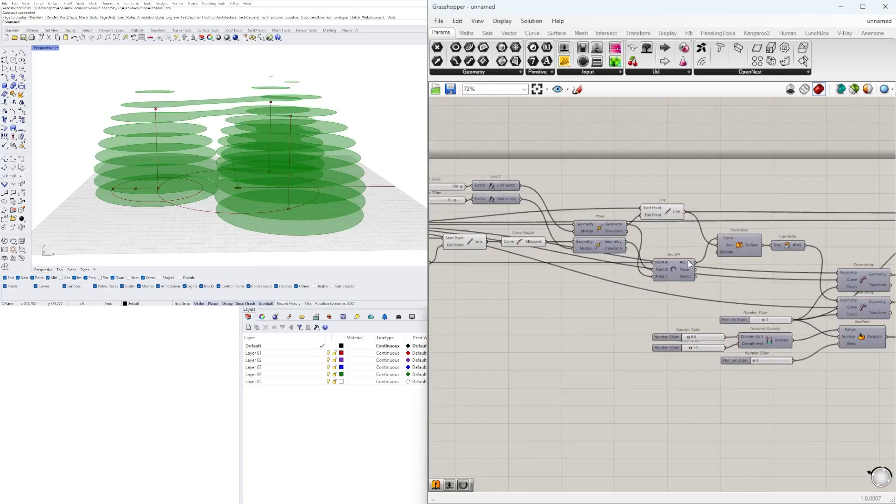
left_click(685, 285)
scroll(215, 163, "up", 3)
right_click_drag(571, 282, 655, 315)
scroll(497, 223, "up", 6)
right_click_drag(497, 223, 612, 286)
scroll(612, 287, "up", 2)
left_click_drag(614, 289, 616, 290)
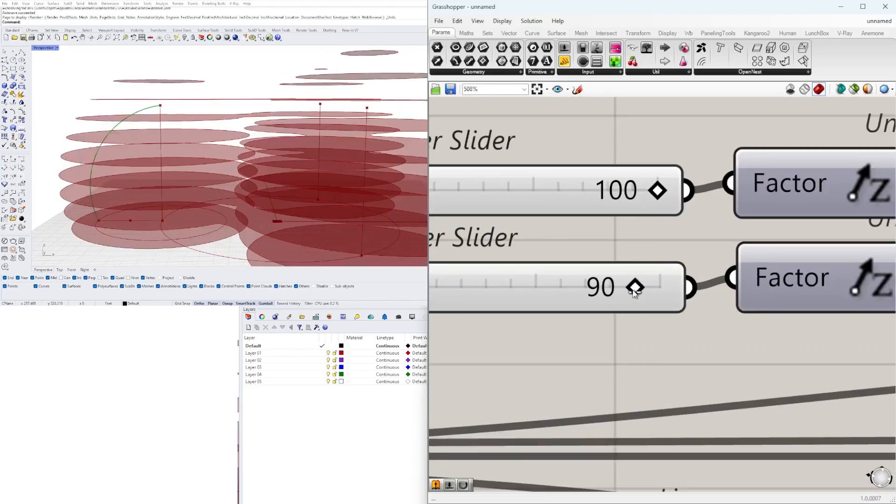
left_click_drag(639, 290, 647, 289)
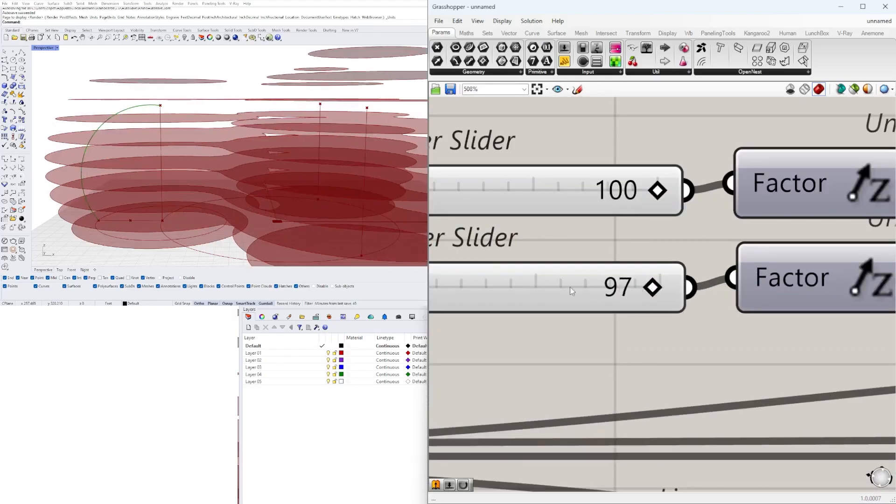
scroll(280, 155, "down", 3)
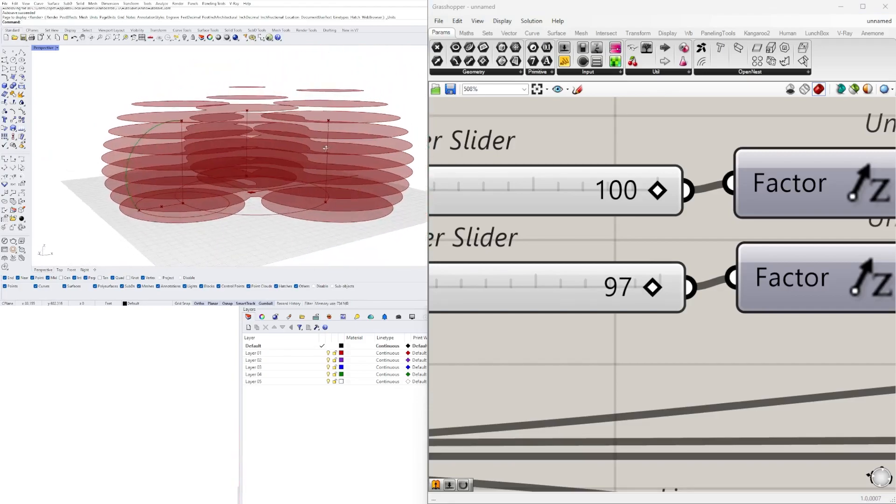
Lower the lower Unit Z Factor slider slightly to reduce the bulge of the towers' profile arc
right_click_drag(326, 148, 322, 159)
scroll(570, 270, "down", 5)
scroll(554, 272, "up", 3)
right_click_drag(554, 272, 619, 276)
left_click_drag(710, 283, 690, 282)
right_click_drag(380, 174, 412, 180)
Set the Fillet Radius slider to 13.5 and check the rounded floor plates
scroll(537, 240, "down", 9)
right_click_drag(767, 257, 560, 263)
scroll(779, 326, "down", 2)
scroll(773, 334, "up", 8)
scroll(684, 359, "up", 4)
left_click_drag(656, 368, 618, 370)
right_click_drag(336, 185, 294, 158)
scroll(257, 170, "down", 5)
Turn on the Fillet component's preview, temporarily hiding the Boundary Surfaces preview to inspect the filleted contours
scroll(642, 281, "down", 3)
scroll(644, 283, "down", 4)
left_click(677, 314)
right_click(672, 312)
left_click(690, 328)
left_click(586, 291)
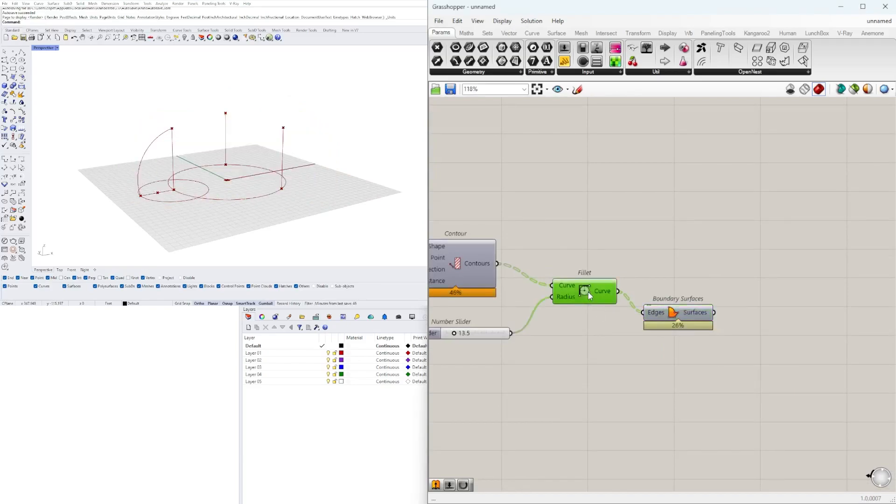
left_click(592, 319)
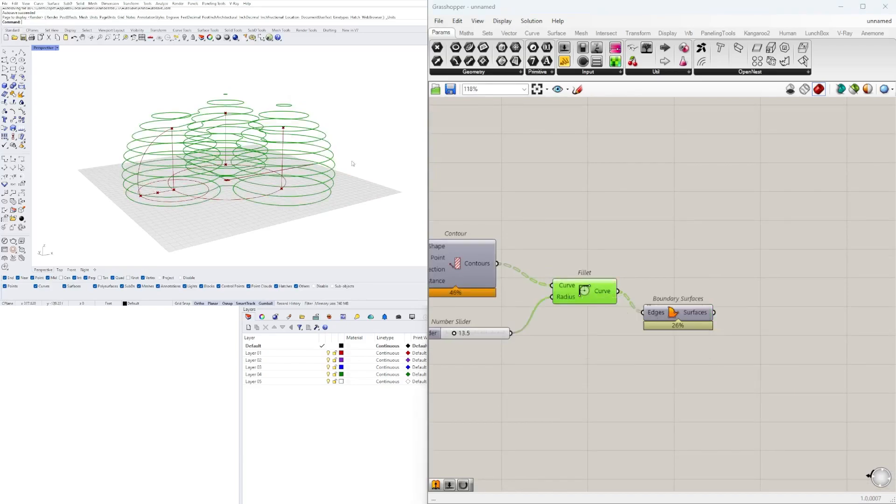
right_click(675, 313)
left_click(693, 330)
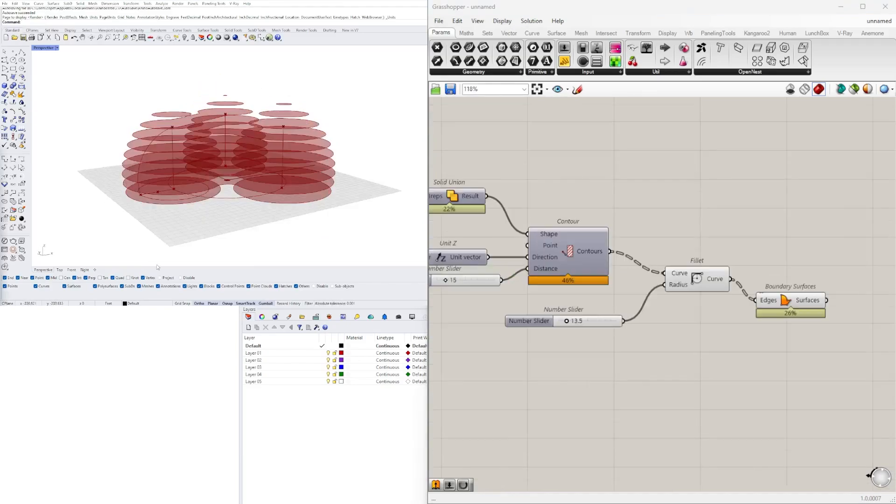
right_click_drag(276, 182, 255, 175)
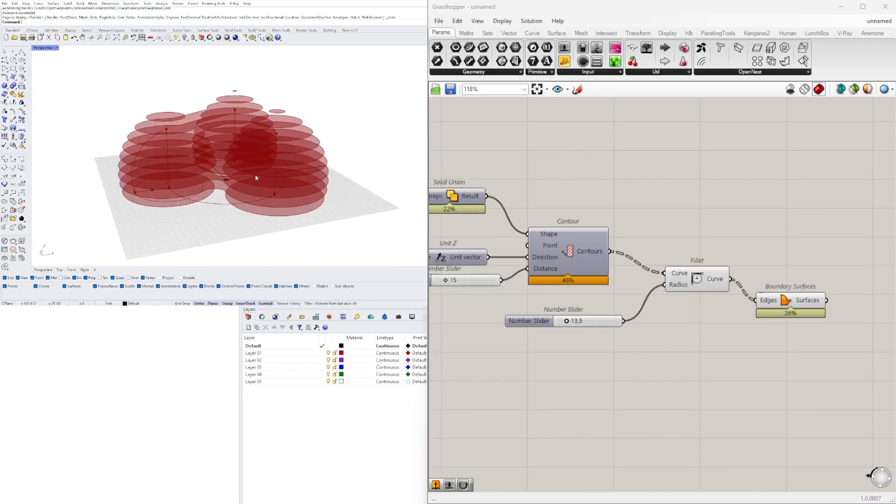
Add an Offset Curve component fed by the Fillet curves, with a Negative component connected to its Distance
scroll(684, 279, "down", 1)
right_click_drag(761, 347, 746, 362)
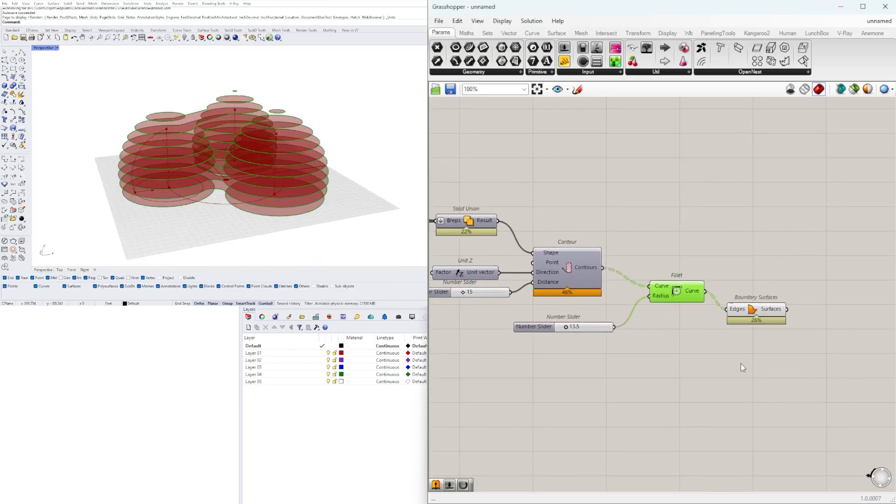
type("o")
left_click(738, 184)
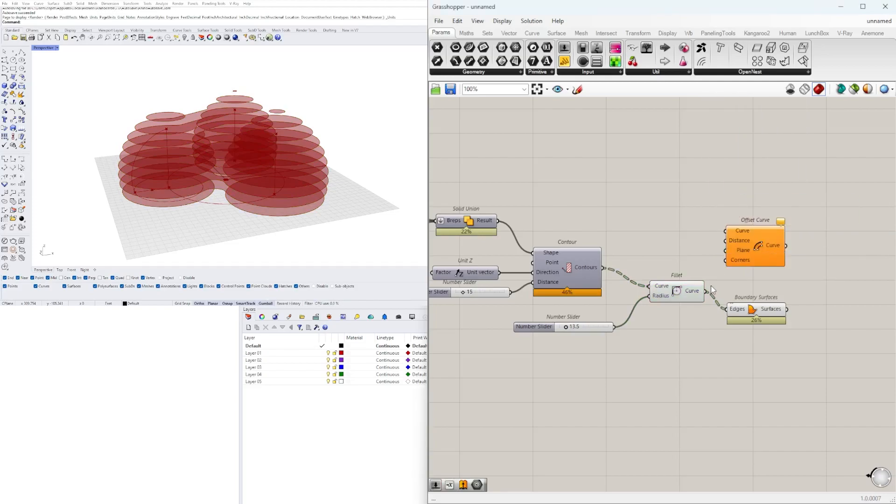
type("neg")
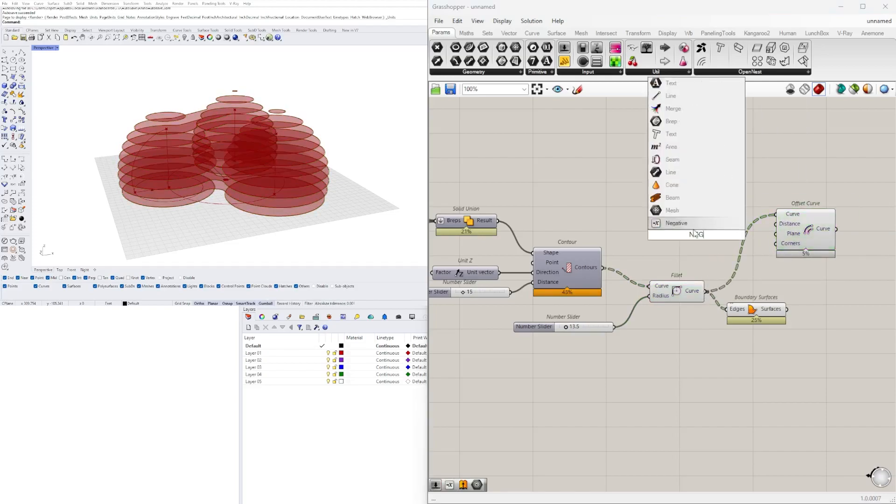
left_click(702, 225)
Add a 1.5 number slider feeding the Negative component and raise its value to 6.5
scroll(704, 232, "up", 2)
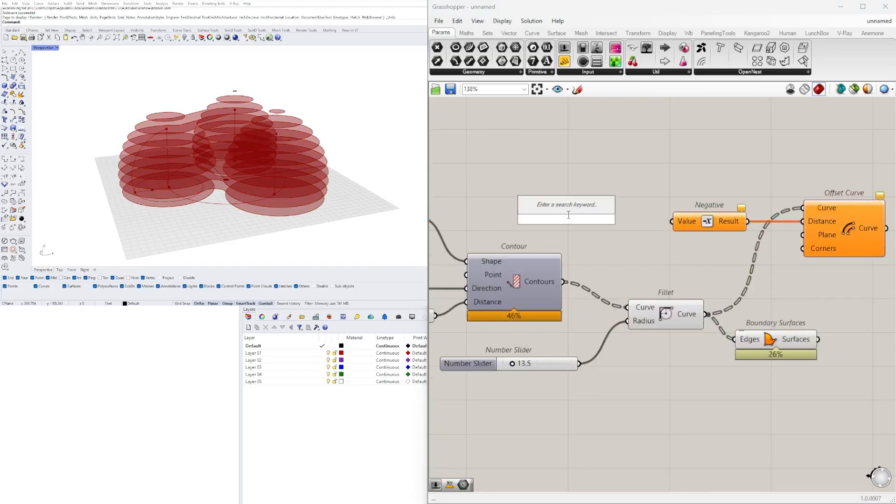
type("1.5")
key("Return")
scroll(651, 226, "up", 2)
scroll(568, 232, "up", 3)
left_click_drag(570, 211, 574, 212)
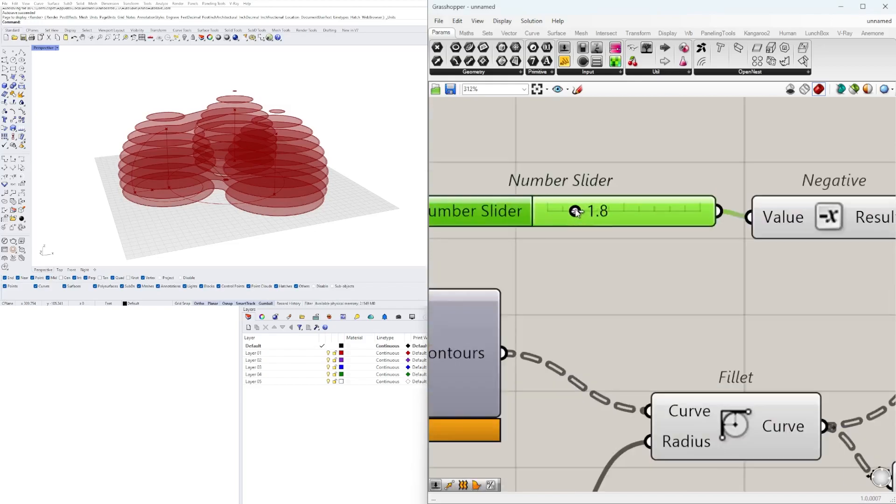
left_click_drag(640, 209, 646, 211)
mouse_move(331, 140)
right_mouse_down()
mouse_move(327, 127)
mouse_move(319, 136)
mouse_move(324, 126)
mouse_move(335, 131)
right_mouse_up()
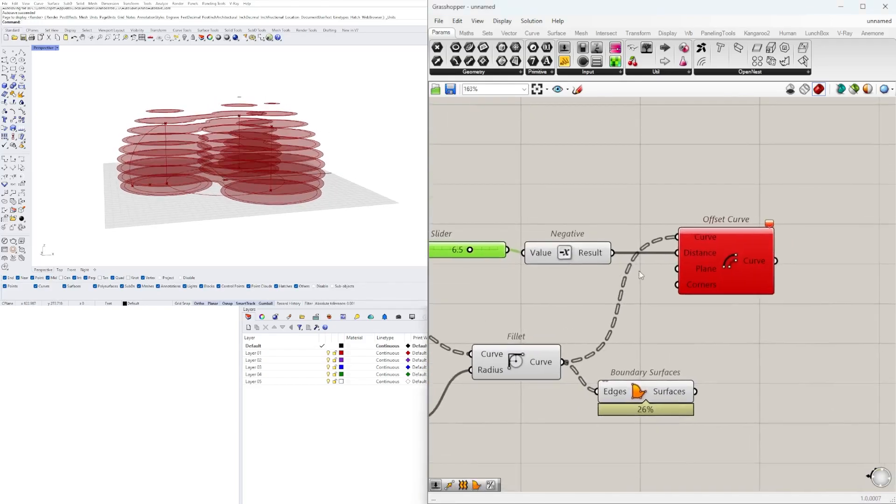
left_click_drag(564, 360, 604, 240)
Set the offset distance slider to 3.1 and inspect the inward-offset curves on the floor plates
scroll(541, 260, "up", 3)
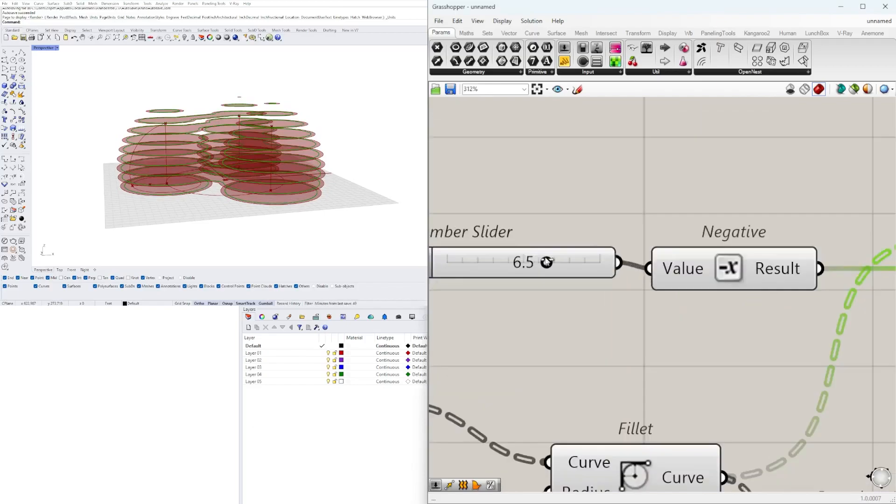
left_click_drag(500, 264, 495, 265)
scroll(470, 334, "down", 4)
left_click(471, 335)
left_click(767, 311)
right_click_drag(223, 120, 261, 136)
right_click_drag(747, 229, 605, 240)
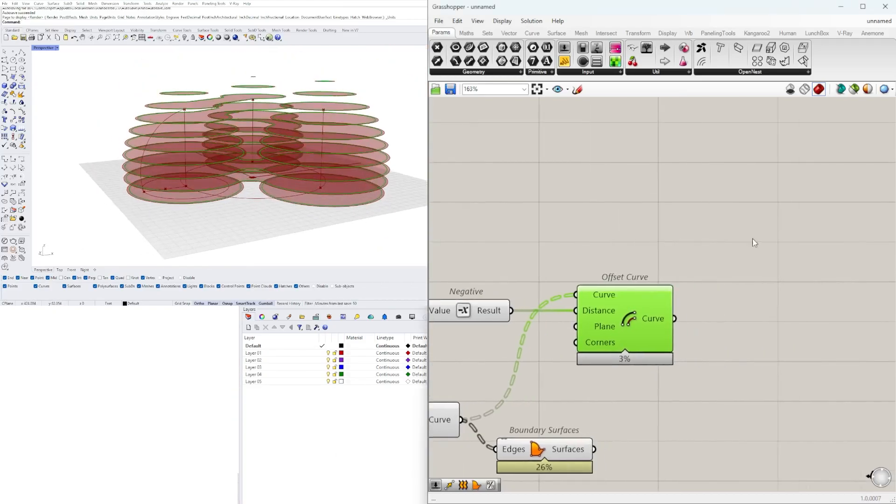
Add an Extrude component and connect the Offset Curve output to its Base input
right_click_drag(758, 242, 711, 247)
double_click(719, 252)
type("EXTR")
left_click(704, 235)
left_click_drag(630, 323, 663, 248)
left_click_drag(718, 257, 750, 251)
Add a Negative component on the Extrude's Direction input and feed it with a new Unit Z component
double_click(598, 248)
type("NEG")
left_click(592, 239)
right_click_drag(656, 271, 784, 282)
double_click(570, 253)
type("Z")
left_click(565, 239)
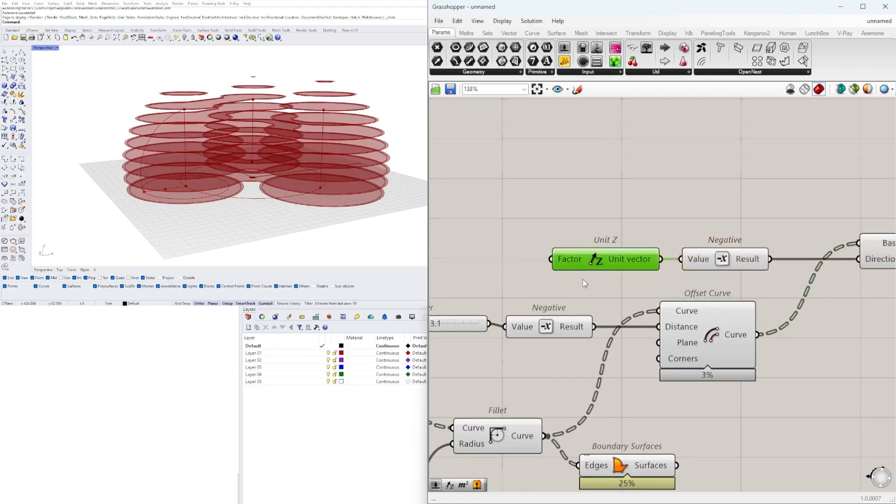
Connect the Contour's Distance slider of 15 to the Factor input of the extrusion's Unit Z component
scroll(586, 278, "down", 2)
right_click_drag(586, 277, 880, 271)
scroll(656, 294, "down", 2)
right_click_drag(614, 358, 568, 382)
left_click_drag(584, 385, 601, 375)
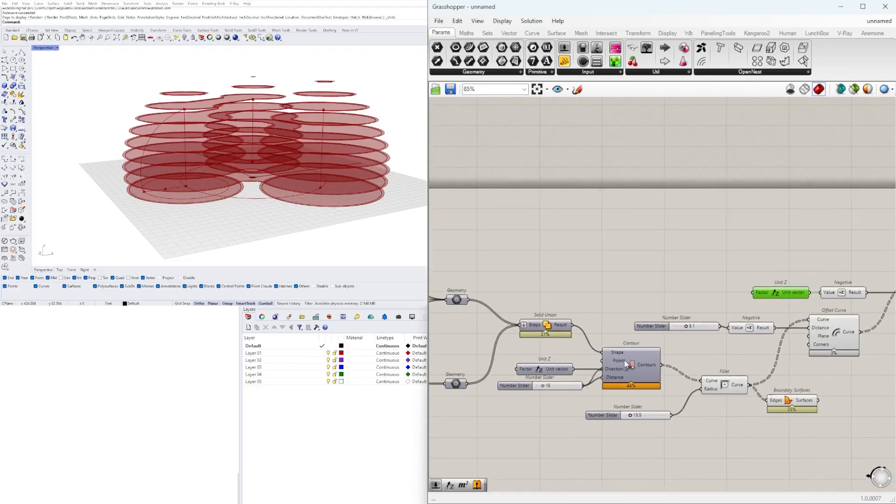
Set the offset distance slider to 6.8 and check the extruded walls between the floor plates
right_click_drag(202, 178, 142, 152)
scroll(266, 140, "up", 4)
scroll(587, 371, "up", 5)
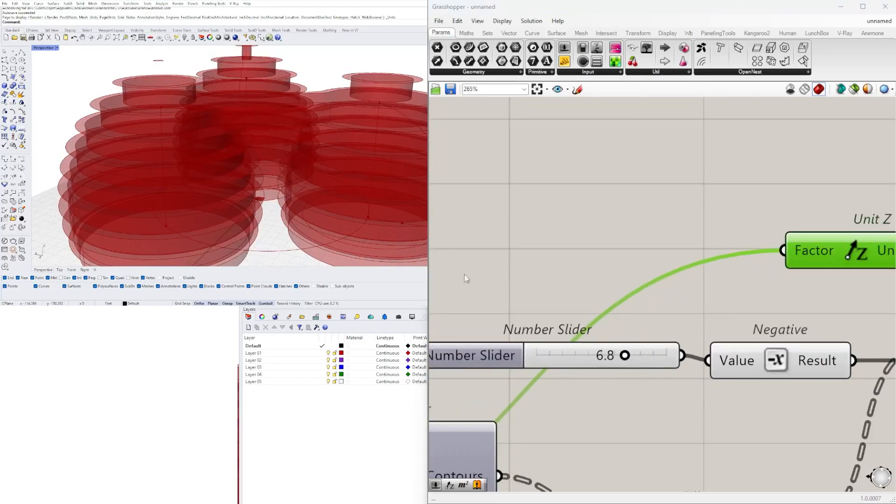
scroll(252, 129, "down", 6)
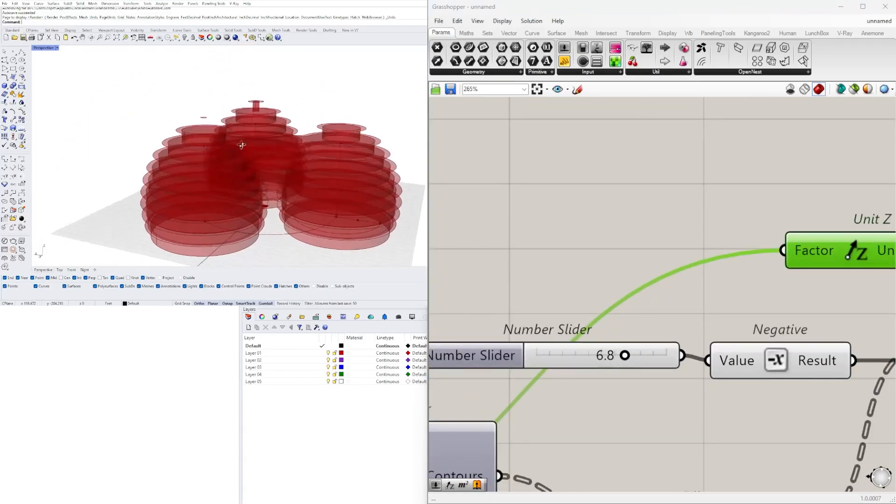
scroll(213, 200, "up", 5)
scroll(214, 200, "down", 1)
mouse_move(222, 207)
right_mouse_down()
mouse_move(235, 191)
mouse_move(211, 191)
mouse_move(222, 188)
mouse_move(214, 201)
right_mouse_up()
scroll(217, 196, "down", 5)
scroll(648, 273, "down", 3)
Delete the Extrude component together with its Negative and Unit Z components
right_click_drag(648, 273, 598, 290)
left_click_drag(849, 296, 486, 233)
scroll(574, 291, "down", 2)
right_click_drag(575, 290, 657, 282)
key("Delete")
Try an offset distance of 5 for the floor plate curves
right_click_drag(451, 333, 570, 334)
scroll(570, 334, "up", 4)
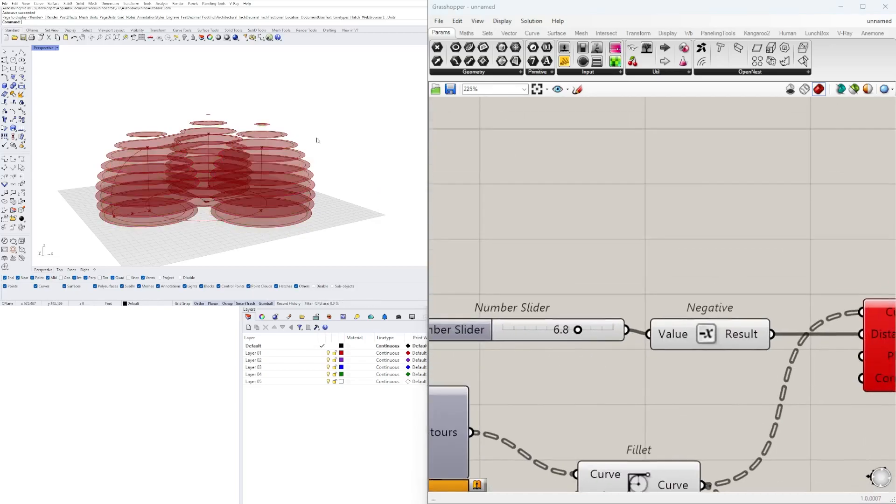
scroll(607, 313, "up", 2)
double_click(553, 318)
type("5")
key("Return")
scroll(607, 298, "down", 6)
Set the offset distance slider to 3
mouse_move(607, 299)
right_mouse_down()
mouse_move(436, 287)
mouse_move(607, 296)
right_mouse_up()
scroll(591, 301, "up", 3)
double_click(584, 304)
type("3")
key("Return")
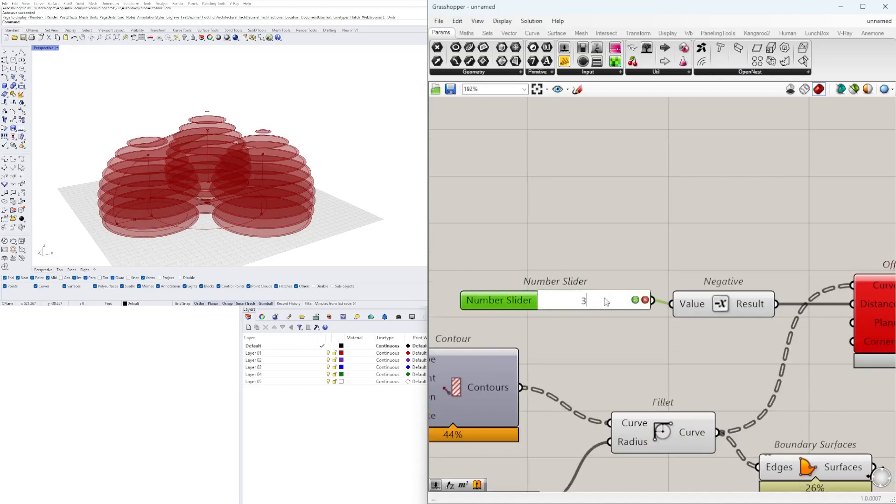
Duplicate the offset slider, Negative and Offset Curve components, and feed the first offset's curves into the copy's Curve input
scroll(603, 298, "down", 3)
right_click_drag(781, 303, 703, 321)
left_click_drag(612, 330, 685, 332, "alt")
right_click_drag(537, 241, 608, 275)
scroll(598, 290, "down", 1)
left_click_drag(584, 311, 512, 349)
left_click_drag(563, 346, 610, 306, "alt")
scroll(619, 298, "up", 3)
left_click_drag(649, 303, 787, 288)
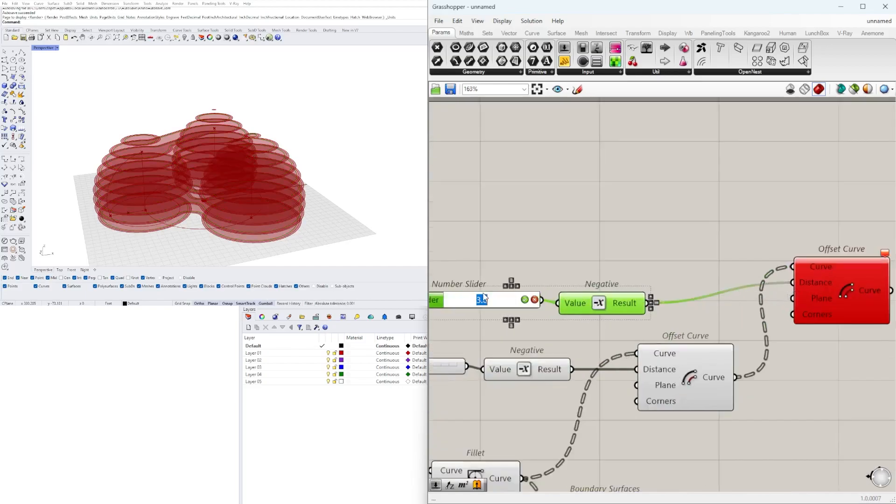
Set the duplicated offset distance slider to 0.5
key("Return")
right_click_drag(791, 297, 736, 301)
right_click_drag(802, 315, 709, 321)
Add a Boundary Surfaces component and feed the second offset's curves into its Edges input
double_click(809, 351)
type("BOU")
key("Return")
right_click_drag(767, 381, 635, 385)
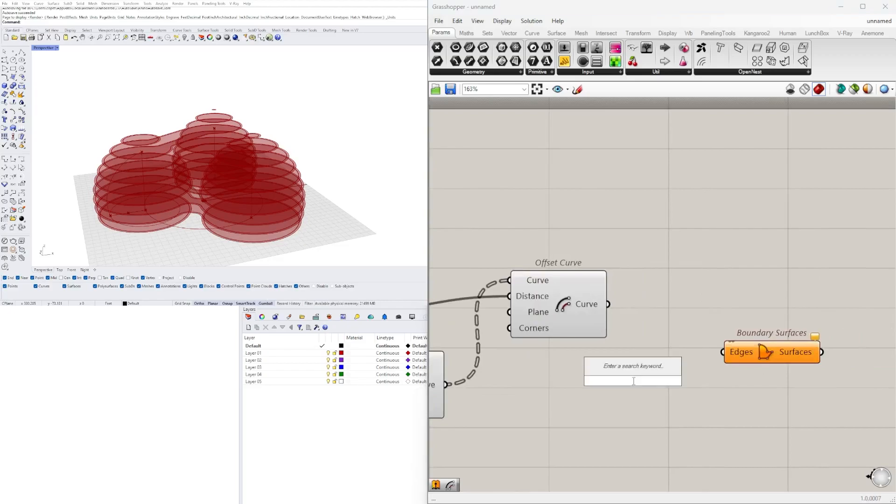
left_click_drag(668, 336, 725, 352)
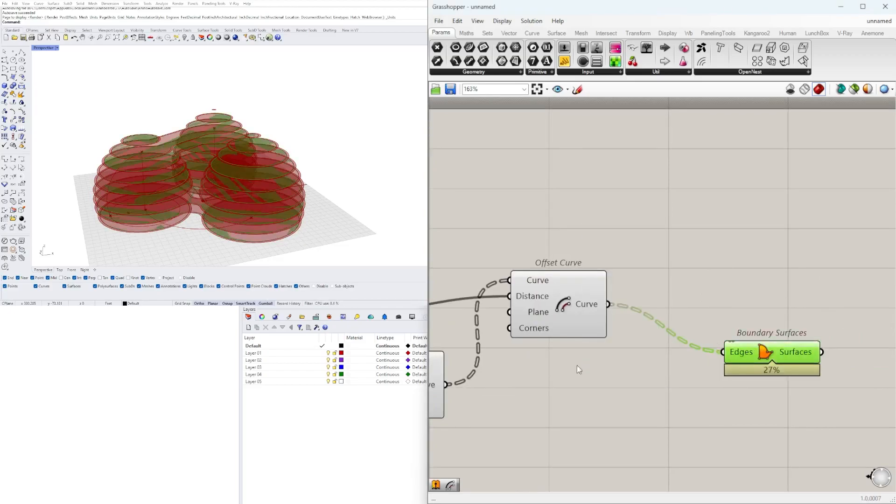
Also feed the first offset's curves into the new Boundary Surfaces' Edges input and flatten that input
left_click_drag(447, 384, 698, 371)
left_click_drag(787, 335, 814, 341)
right_click(783, 340)
left_click(817, 382)
scroll(175, 172, "up", 10)
scroll(175, 174, "down", 10)
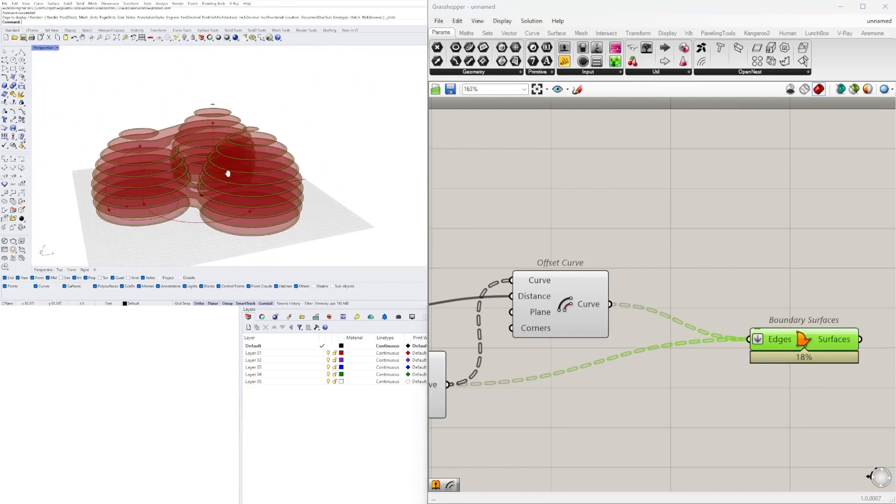
right_click_drag(344, 157, 351, 161)
scroll(848, 290, "down", 2)
right_click_drag(848, 289, 699, 310)
scroll(699, 310, "up", 2)
right_click_drag(275, 154, 262, 168)
Move the second Offset Curve and its Boundary Surfaces component closer to the first Offset Curve
right_click_drag(802, 346, 789, 323)
left_click(788, 324)
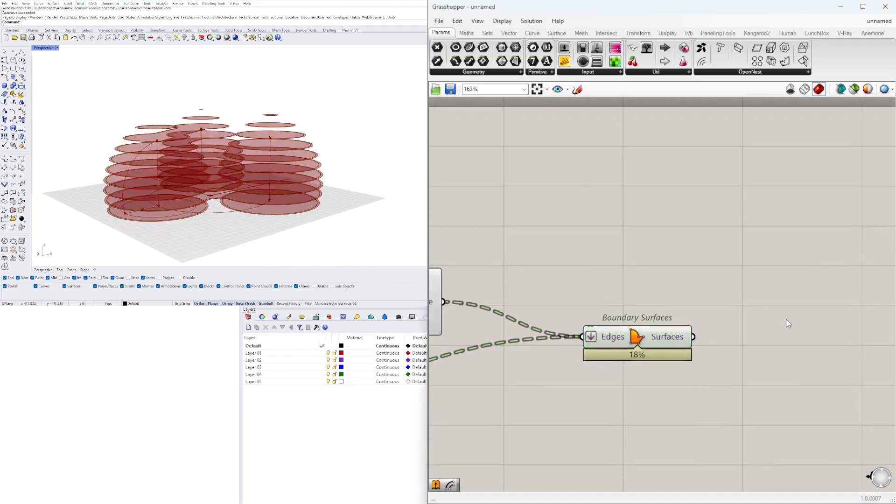
scroll(688, 322, "down", 4)
scroll(737, 314, "up", 2)
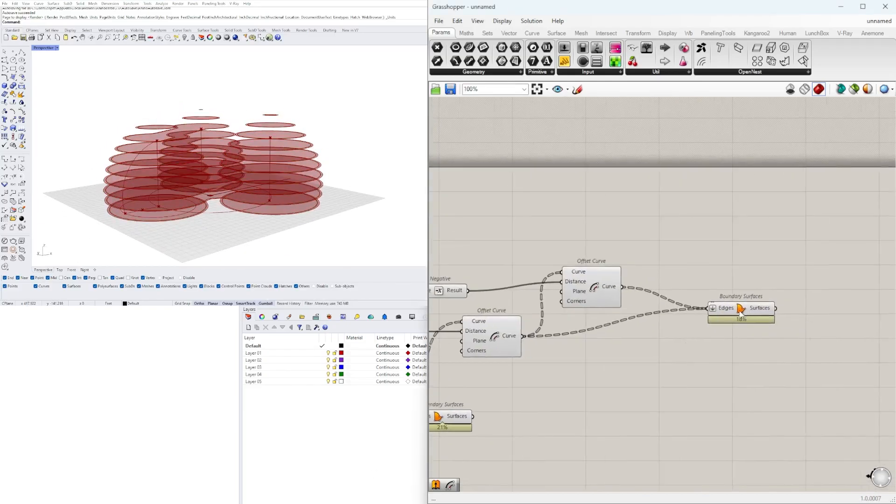
left_click_drag(605, 286, 594, 307)
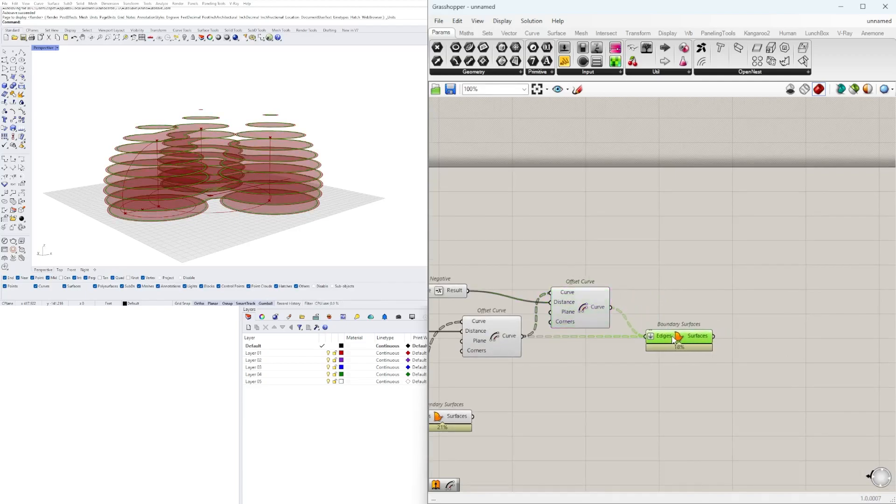
left_click(589, 359)
right_click_drag(443, 287, 524, 283)
scroll(501, 282, "up", 4)
left_click_drag(555, 293, 635, 309)
Add an Extrude component and feed the wall Boundary Surfaces output into its Base input
left_click(733, 270)
right_click_drag(744, 276, 625, 278)
type("extr")
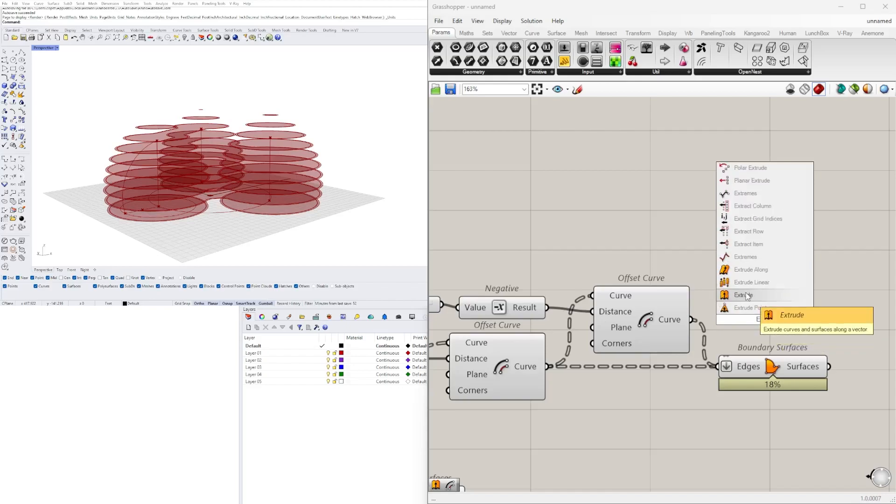
left_click(750, 296)
right_click_drag(751, 299, 691, 289)
left_click_drag(704, 306, 875, 396)
left_click_drag(769, 356, 818, 387)
scroll(825, 393, "down", 4)
right_click_drag(589, 437, 687, 379)
scroll(718, 345, "up", 3)
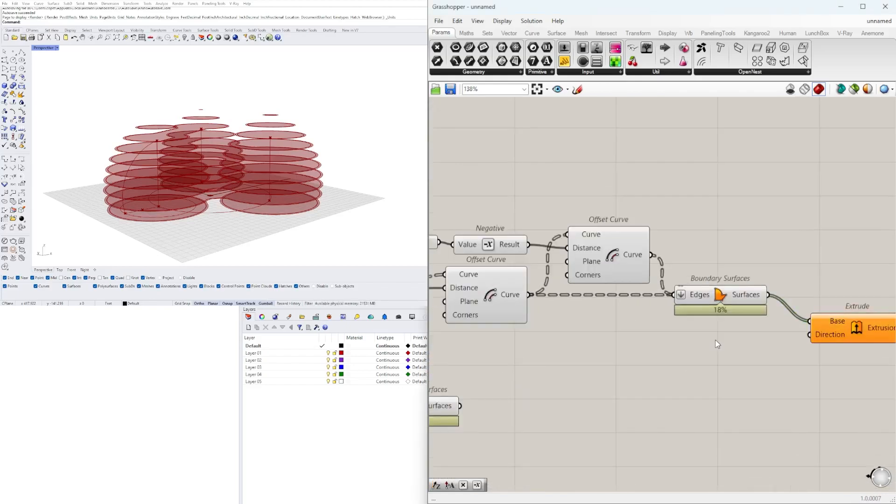
left_click_drag(834, 337, 812, 342)
Add a Unit Z component driven by the contour distance slider and feed its vector into the Extrude's Direction
left_click_drag(732, 344, 741, 344)
scroll(740, 343, "down", 3)
right_click_drag(577, 360, 747, 362)
right_click_drag(540, 394, 521, 413)
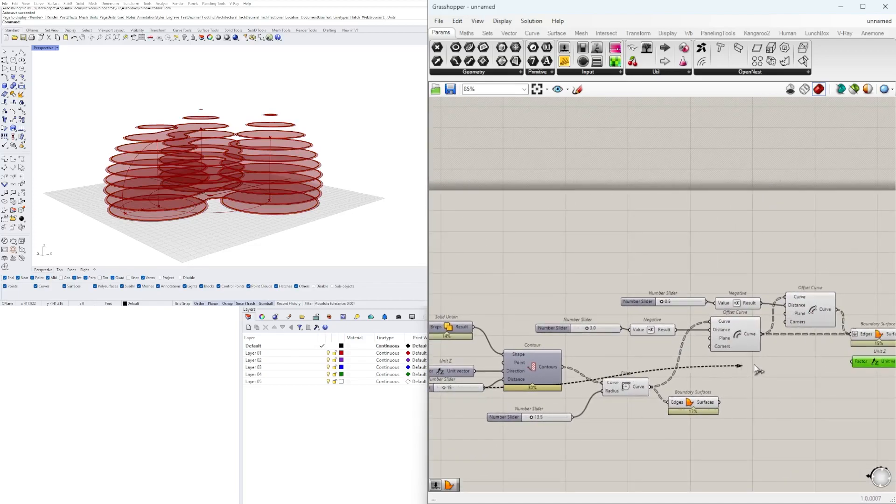
right_click_drag(852, 367, 664, 384)
left_click(762, 374)
scroll(146, 220, "up", 7)
right_click_drag(146, 220, 173, 206)
right_click_drag(664, 381, 708, 375)
scroll(187, 194, "down", 4)
right_click_drag(187, 189, 196, 220)
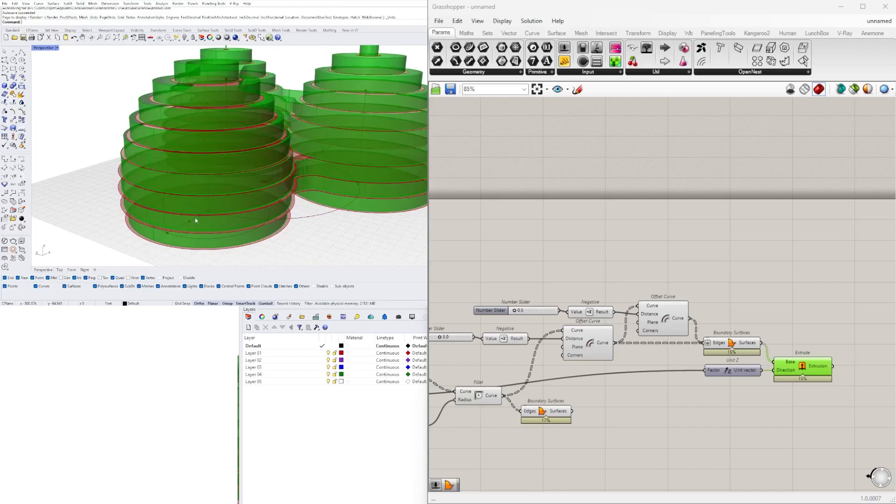
Insert a Negative component between the Unit Z vector and the Extrude's Direction input
scroll(762, 376, "up", 2)
left_click_drag(762, 373, 725, 399)
type("NEGA")
left_click(628, 398)
right_click_drag(192, 228, 270, 203)
scroll(687, 340, "down", 2)
right_click_drag(687, 340, 760, 354)
left_click(720, 328)
left_click(646, 356)
right_click_drag(542, 402, 606, 393)
left_click(663, 407)
Duplicate the Extrude component and the Unit Z and Negative pair below the originals
scroll(700, 397, "down", 1)
right_click_drag(887, 427, 789, 421)
left_click(790, 421)
scroll(746, 401, "down", 1)
right_click_drag(640, 378, 684, 380)
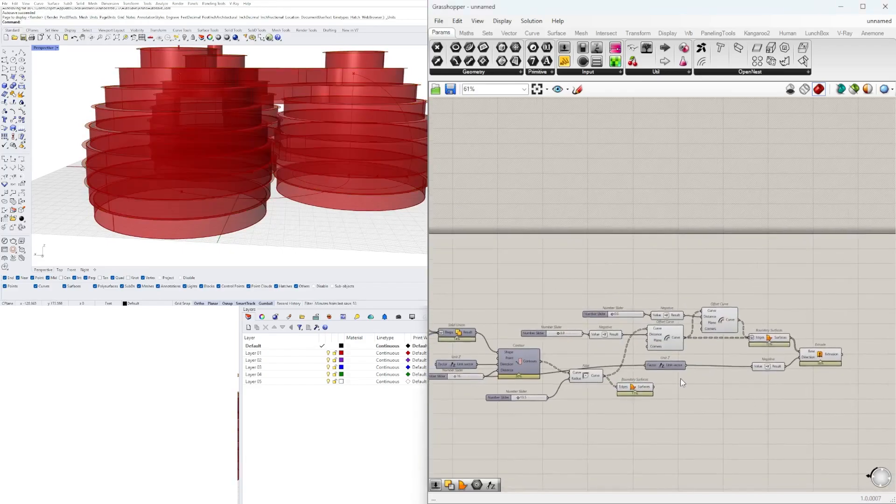
scroll(813, 369, "up", 2)
right_click_drag(833, 392, 790, 389)
left_click_drag(789, 358, 660, 413, "alt")
left_click_drag(575, 374, 644, 419)
scroll(738, 420, "up", 2)
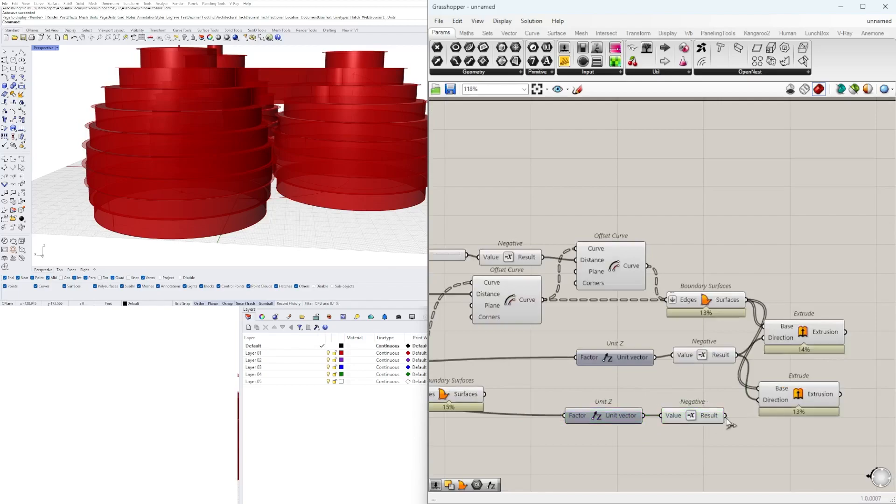
Drive the second Extrude's Direction from the duplicated Negative, with a 1.5 slider feeding the duplicated Unit Z
right_click_drag(461, 454, 577, 441)
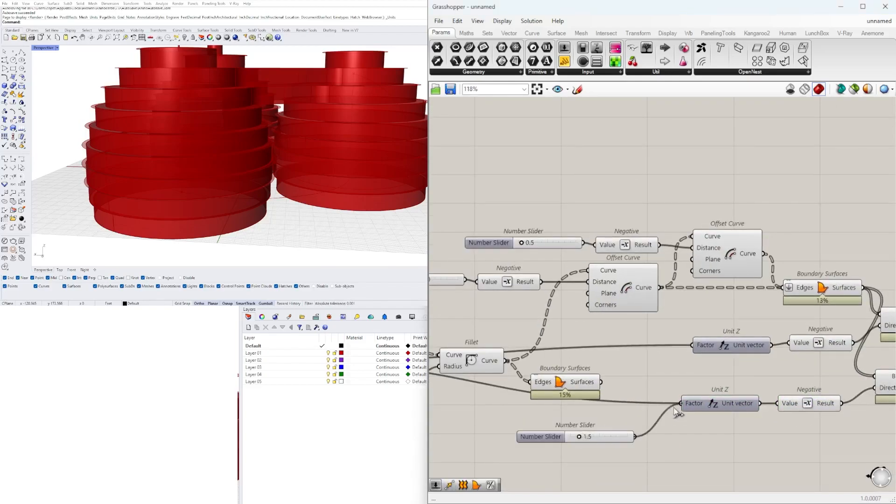
left_click_drag(675, 413, 681, 403)
left_click_drag(622, 441, 663, 406)
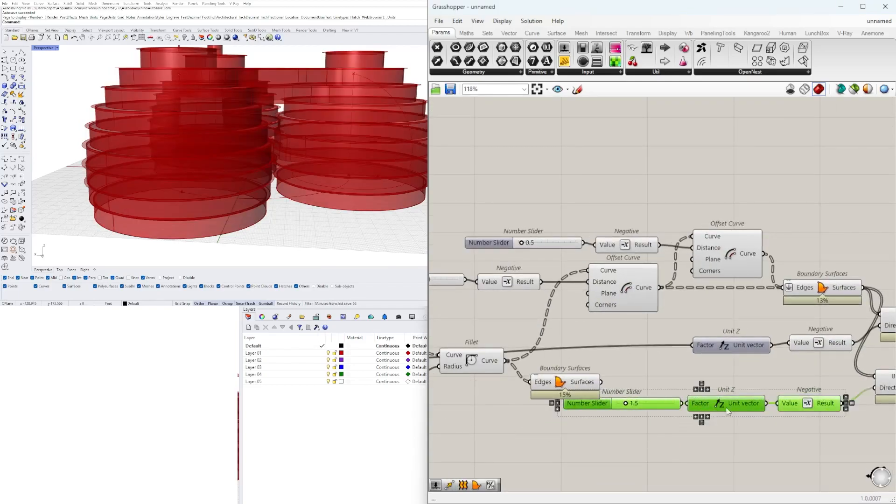
left_click_drag(807, 403, 804, 421)
Stack the two Unit Z and Negative rows directly above each other below the floor plates' Boundary Surfaces
left_click(830, 461)
right_click_drag(830, 461, 706, 455)
left_click_drag(845, 420, 814, 323)
right_click_drag(815, 322, 741, 338)
left_click(802, 289)
left_click_drag(742, 339, 782, 305)
left_click_drag(777, 396, 783, 345)
left_click(634, 471)
right_click_drag(635, 471, 733, 460)
scroll(657, 358, "down", 1)
right_click_drag(657, 358, 773, 352)
left_click_drag(824, 366, 754, 342)
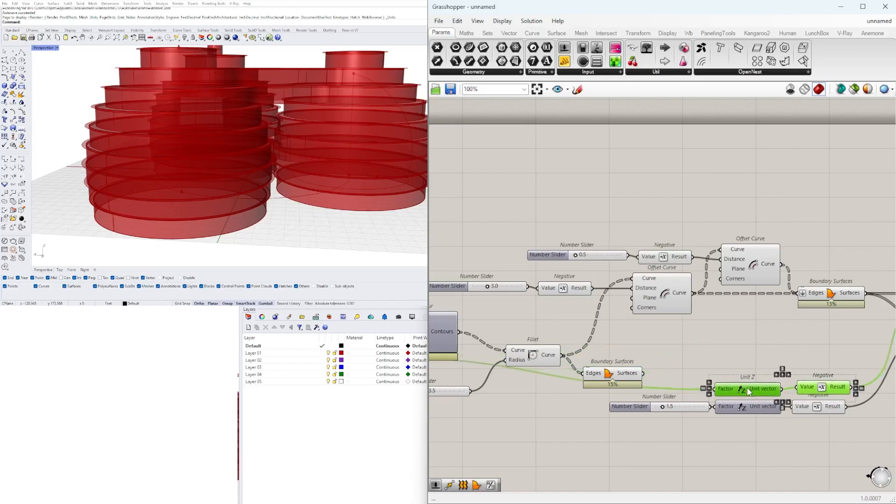
left_click_drag(748, 391, 747, 391)
left_click(797, 433)
right_click_drag(823, 392, 762, 393)
left_click_drag(813, 465, 598, 371)
left_click_drag(688, 391, 684, 422)
left_click(789, 373)
Stack the two Extrude components and tidy the Unit Z rows that feed them
right_click_drag(884, 352, 789, 355)
left_click_drag(811, 366, 794, 305)
left_click_drag(807, 304, 823, 321)
left_click_drag(761, 474, 654, 409)
left_click_drag(661, 421, 714, 340)
Examine which geometry each of the two Extrude components produces on the towers
scroll(793, 437, "down", 2)
left_click(810, 347)
left_click(810, 372)
left_click(817, 347)
right_click_drag(212, 176, 238, 156)
scroll(238, 156, "up", 3)
left_click(704, 381)
scroll(705, 381, "down", 2)
left_click(781, 357)
Feed the filleted floor plates' Boundary Surfaces into the second Extrude's Base in place of the wall surfaces
right_click_drag(547, 376, 591, 357)
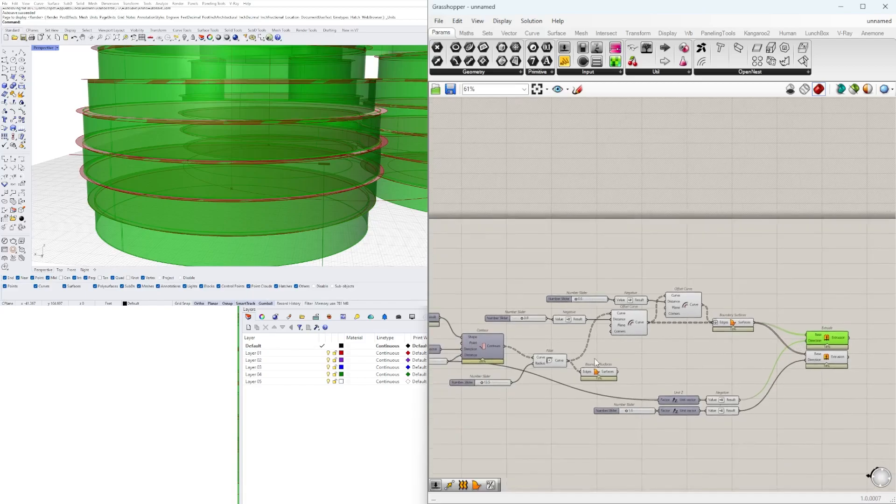
left_click(815, 357)
scroll(149, 205, "up", 5)
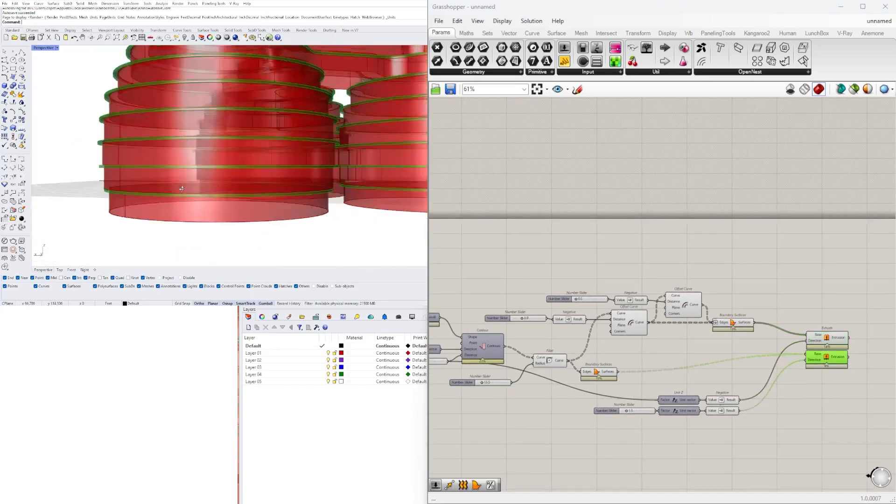
right_click_drag(150, 205, 146, 204)
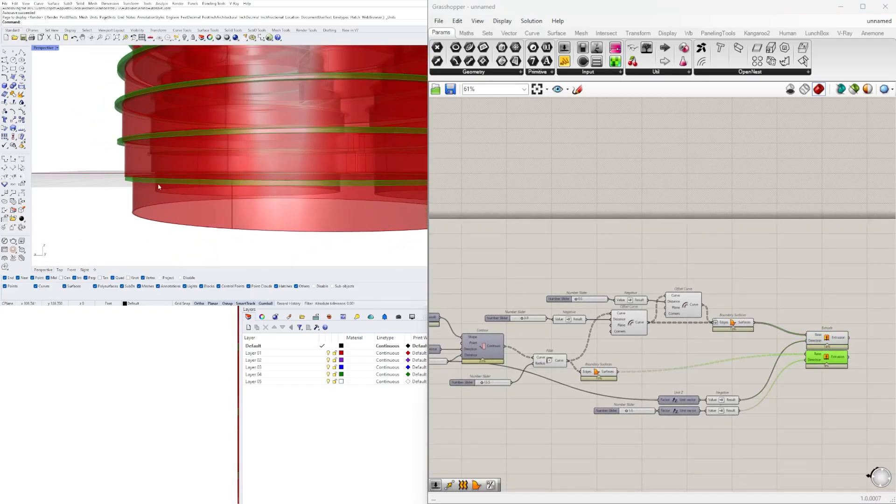
scroll(158, 187, "down", 6)
right_click_drag(129, 188, 136, 194)
Set the floor slab thickness slider to 2.6
scroll(642, 420, "up", 7)
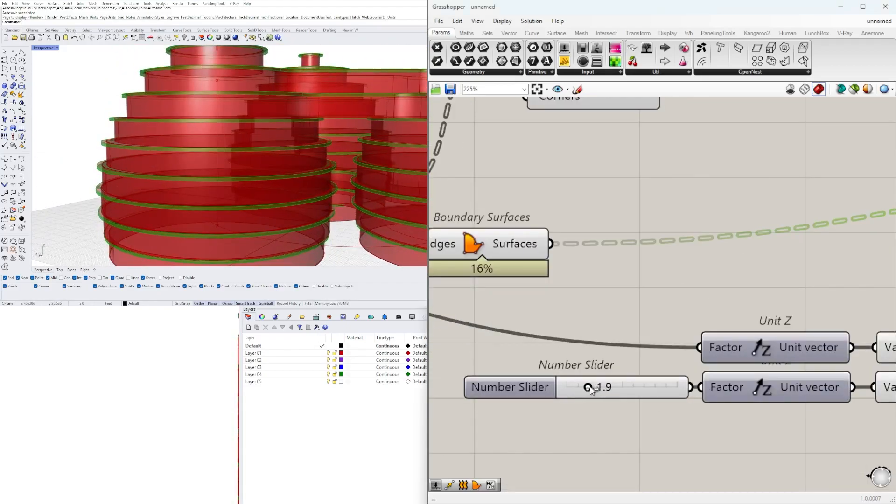
scroll(190, 192, "down", 6)
scroll(205, 140, "up", 5)
right_click_drag(218, 152, 204, 167)
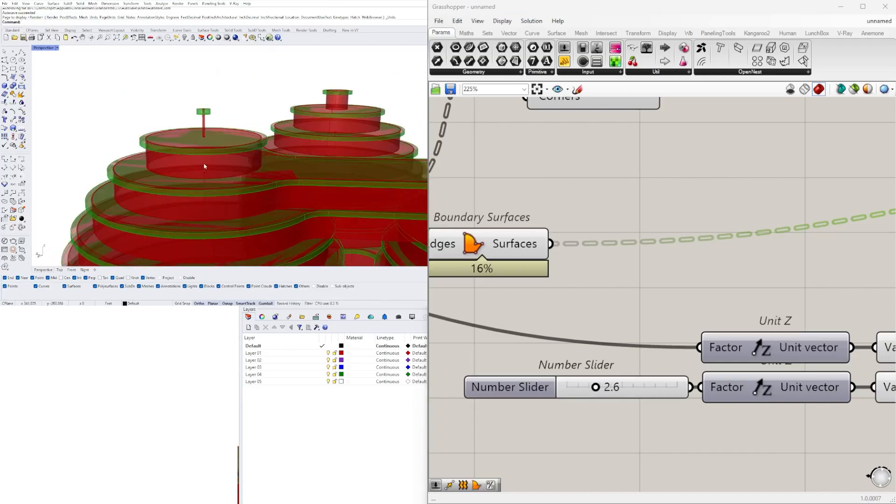
scroll(205, 165, "down", 4)
Trace the definition back to the components that generate the tower profiles
scroll(817, 203, "down", 10)
right_click_drag(508, 289, 812, 322)
scroll(812, 322, "up", 3)
right_click_drag(500, 246, 480, 348)
scroll(514, 336, "up", 2)
left_click(680, 282)
right_click_drag(653, 303, 780, 307)
left_click(634, 252)
scroll(269, 140, "down", 9)
scroll(675, 215, "up", 3)
left_click(735, 182)
right_click_drag(734, 182, 467, 220)
scroll(694, 266, "down", 3)
right_click_drag(610, 318, 732, 340)
Examine the Arc 3Pt profile component and compare it with the top floors of the towers
right_click(688, 297)
left_click(701, 238)
left_click(702, 238)
right_click_drag(701, 238, 696, 221)
left_click(771, 329)
right_click_drag(771, 329, 761, 332)
scroll(761, 323, "up", 2)
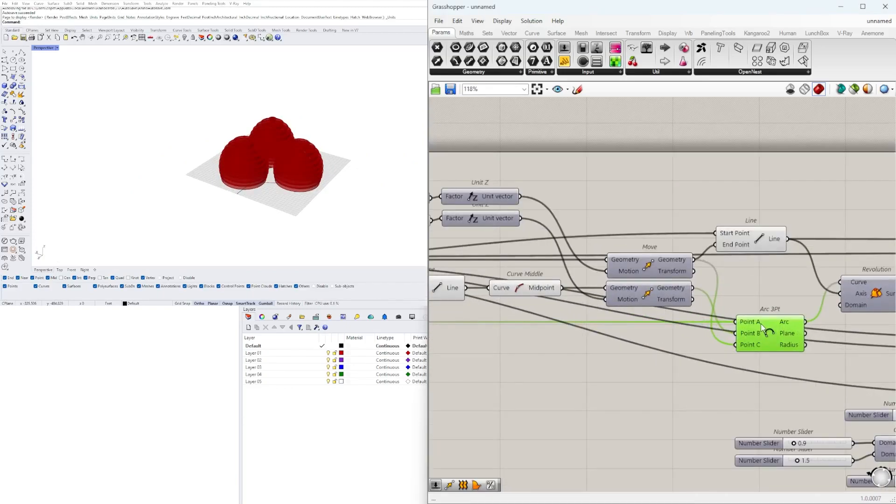
scroll(299, 145, "up", 7)
right_click_drag(299, 145, 380, 160)
scroll(179, 162, "up", 4)
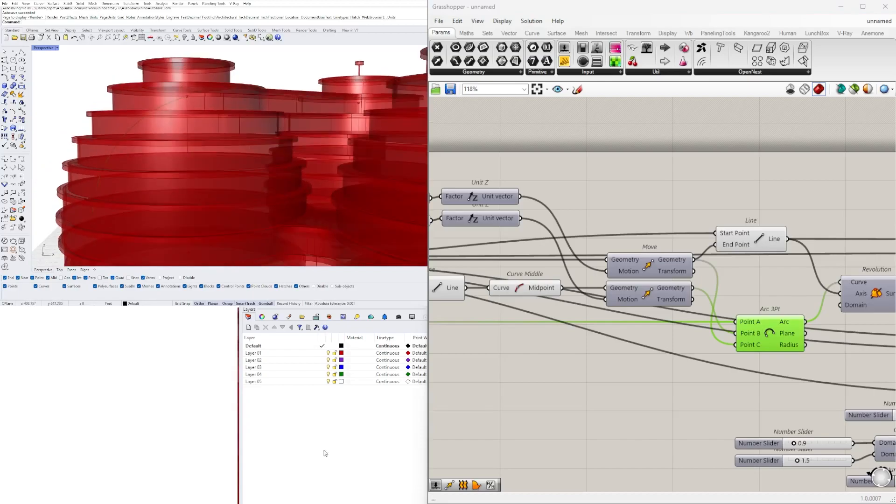
Turn on the preview of the first Move component, which feeds the Line's End Point
left_click(739, 380)
right_click_drag(739, 380, 698, 385)
scroll(699, 353, "down", 10)
left_click_drag(850, 380, 592, 296)
left_click(590, 297)
scroll(578, 346, "up", 10)
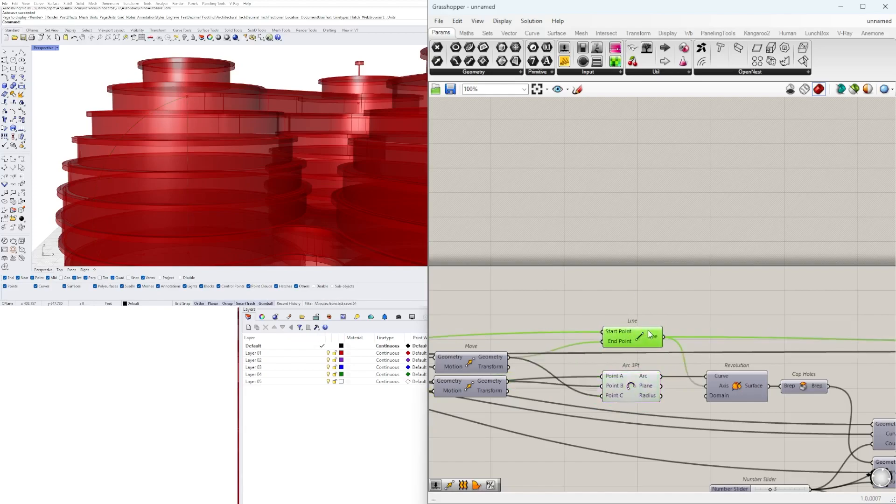
scroll(602, 400, "down", 1)
right_click(572, 360)
Shift all components downstream of the two Move components further along to make room
scroll(590, 322, "down", 8)
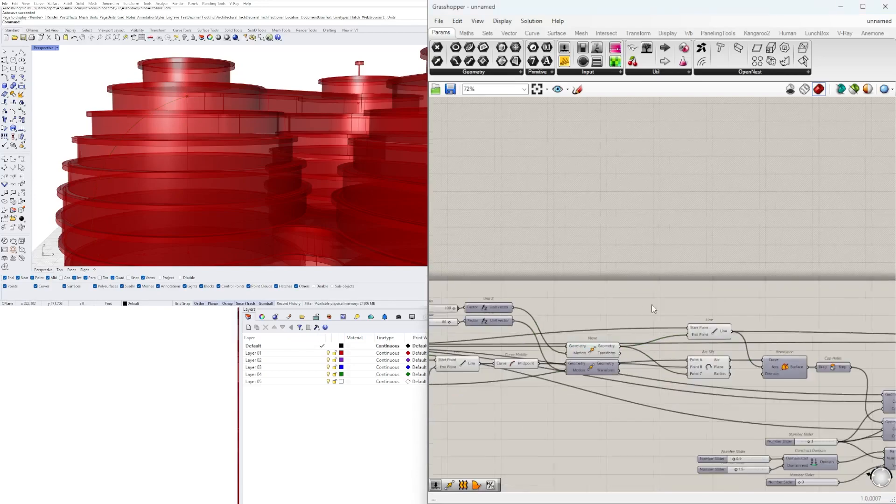
left_click_drag(849, 393, 632, 335)
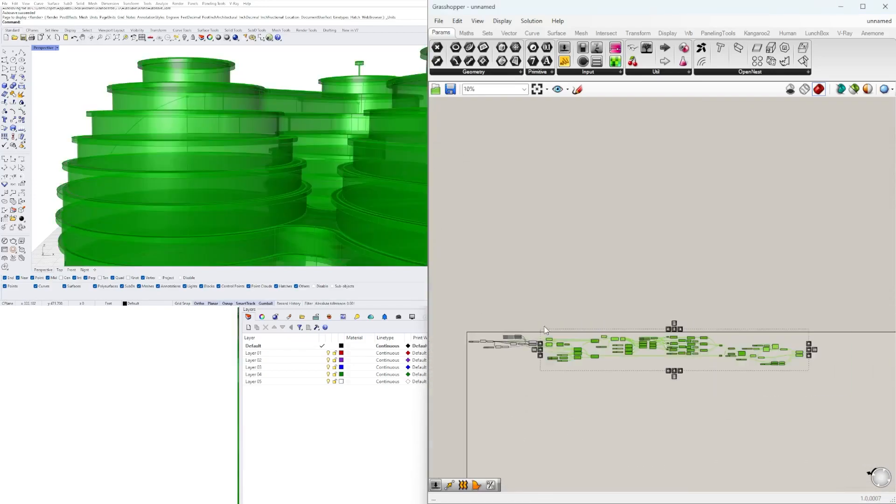
scroll(568, 334, "up", 10)
left_click_drag(838, 311, 834, 310)
Add a Move component and feed the first Move's Geometry output into its Geometry input
double_click(652, 265)
type("mo")
left_click(639, 204)
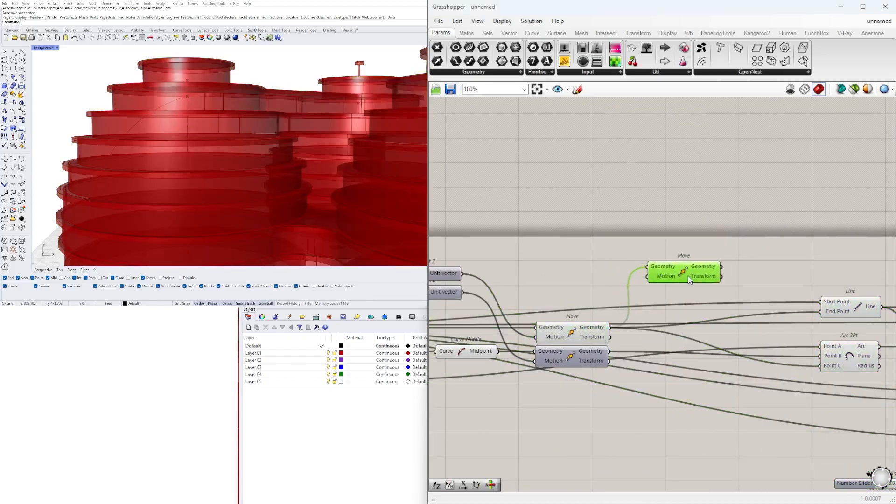
Add a Negative component ahead of the new Move component to reverse its motion vector
right_click_drag(204, 122, 254, 182)
scroll(213, 173, "down", 4)
left_click(549, 278)
scroll(549, 278, "up", 2)
double_click(575, 283)
type("ne")
left_click(583, 271)
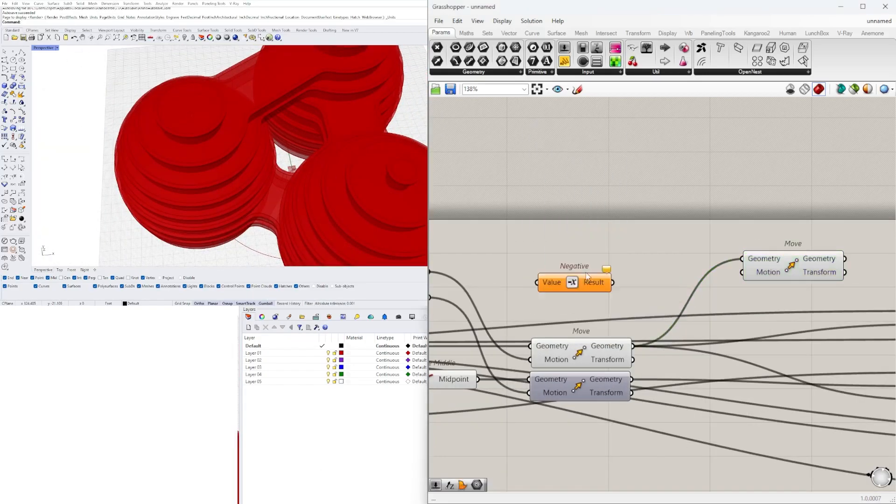
Add a Unit X component and wire it through the Negative component into the new Move's Motion input
double_click(511, 282)
type("z")
left_click(536, 271)
scroll(539, 271, "up", 3)
left_click_drag(514, 281, 631, 258)
scroll(595, 330, "down", 4)
scroll(644, 307, "up", 2)
left_click_drag(685, 290, 789, 334)
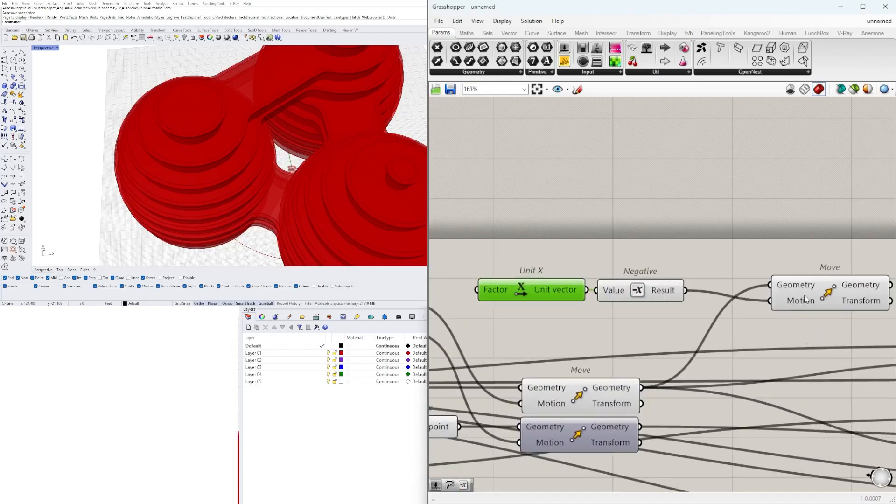
Add a number slider with a value of 3.5 and feed it into the Unit X Factor input
scroll(531, 305, "down", 2)
right_click_drag(443, 273, 679, 277)
type("3.5")
key("Return")
scroll(705, 275, "up", 2)
right_click_drag(875, 293, 656, 283)
left_click_drag(701, 323, 602, 283)
scroll(596, 279, "up", 2)
left_click_drag(602, 289, 611, 254)
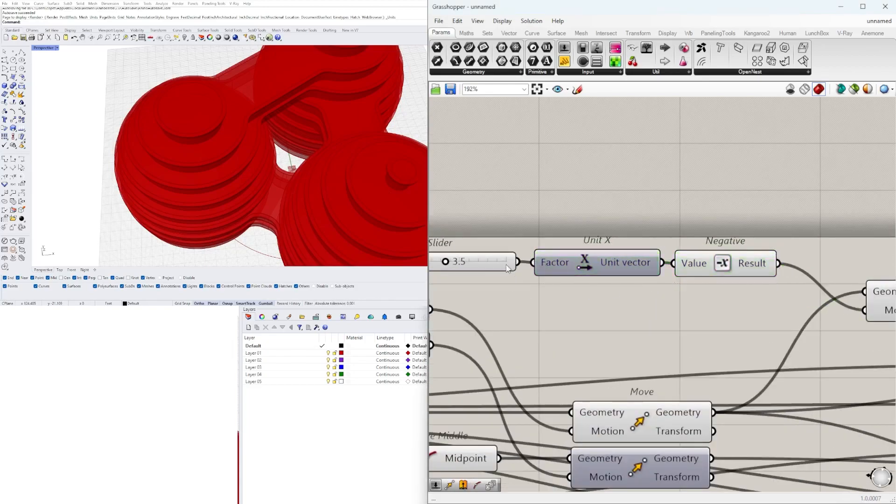
Extend the range of the Unit X number slider and raise its value to about 26
scroll(614, 303, "down", 3)
right_click_drag(614, 303, 522, 302)
left_click(718, 300)
right_click_drag(336, 215, 275, 112)
right_click_drag(894, 282, 791, 259)
right_click_drag(322, 154, 266, 135)
scroll(267, 132, "up", 6)
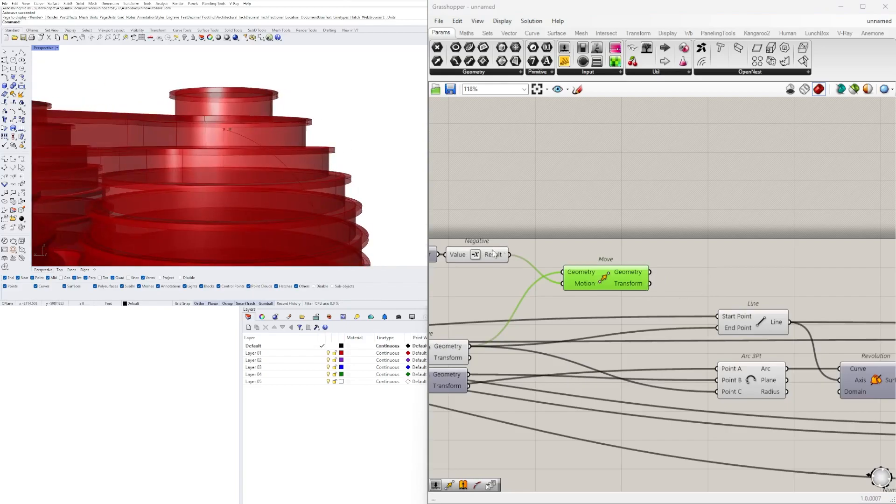
right_click_drag(481, 253, 676, 262)
double_click(460, 264)
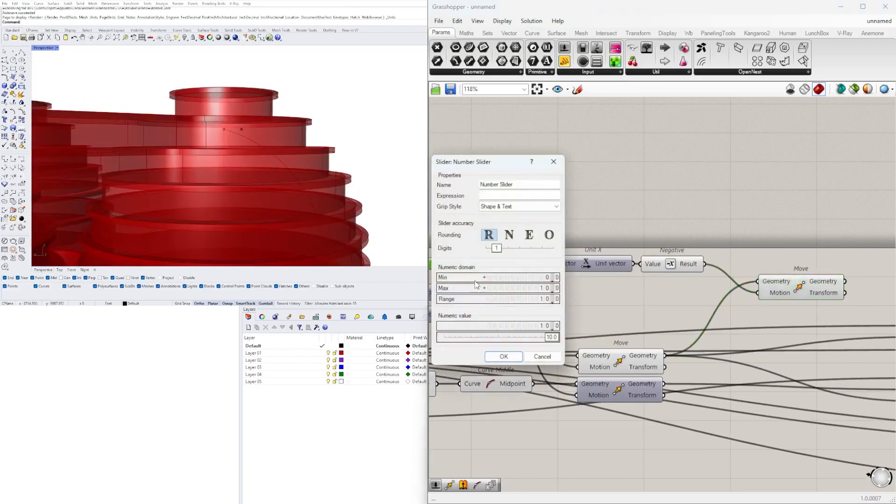
left_click(504, 357)
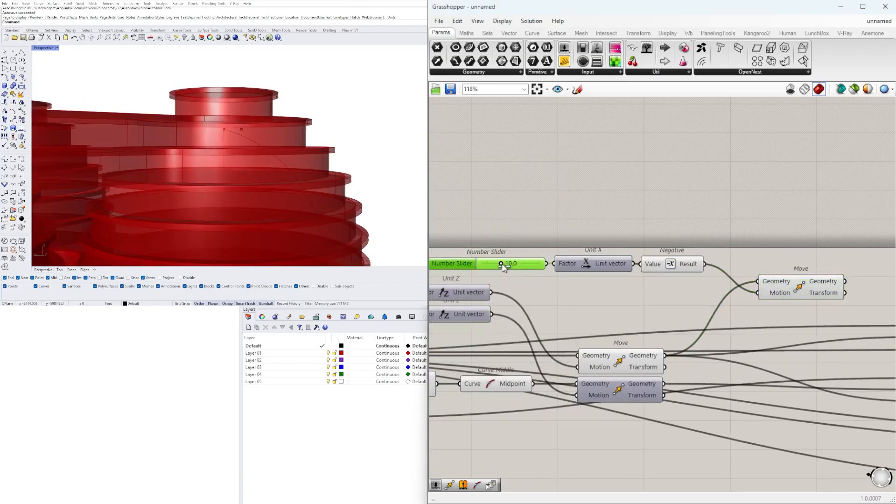
Feed the new Move's Geometry output into the Arc 3Pt's Point C input in place of the first Move
scroll(548, 267, "down", 3)
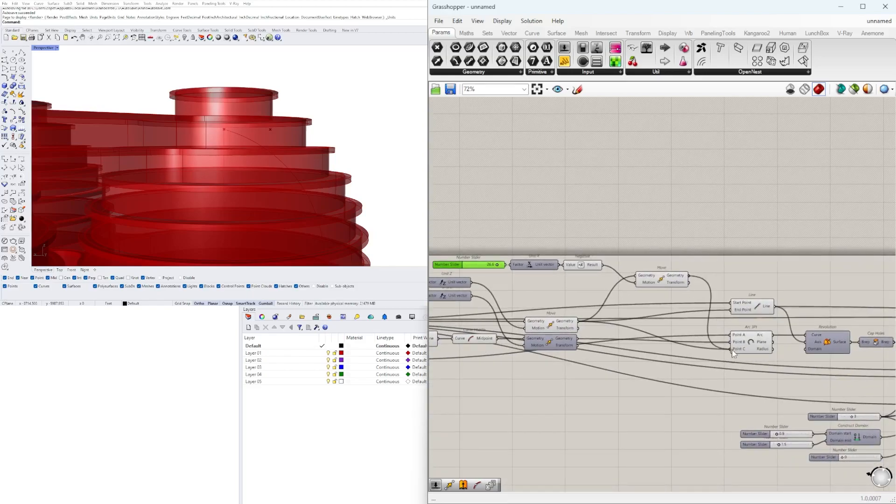
left_click_drag(732, 352, 732, 350)
scroll(264, 138, "down", 8)
right_click_drag(265, 139, 246, 166)
right_click_drag(645, 323, 783, 293)
scroll(793, 283, "up", 1)
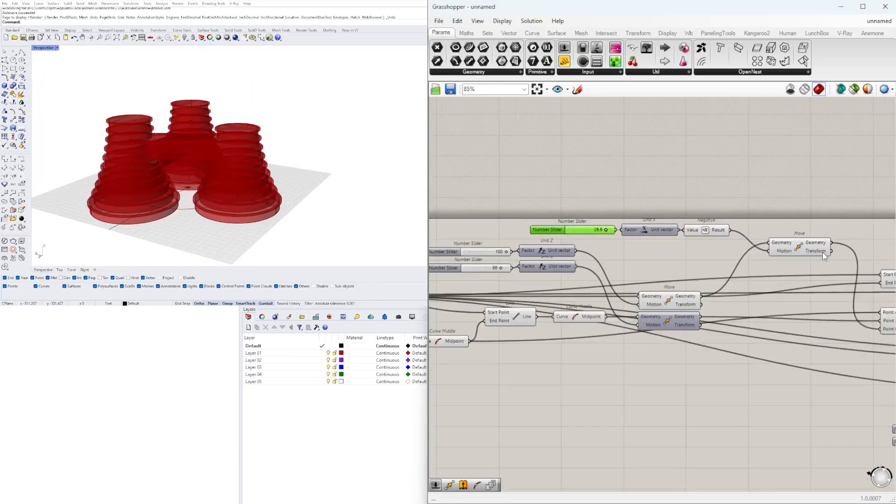
Try a value of 99 on the lower Unit Z slider and check the tower profile
scroll(592, 289, "up", 5)
left_click_drag(619, 312, 605, 315)
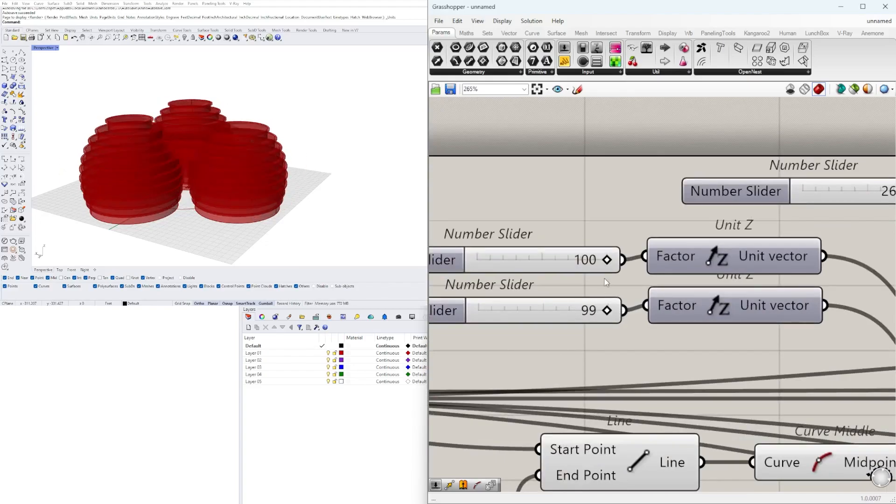
scroll(224, 137, "up", 5)
scroll(285, 143, "down", 5)
right_click_drag(285, 143, 224, 160)
scroll(140, 200, "up", 5)
right_click_drag(140, 199, 161, 197)
scroll(161, 197, "down", 5)
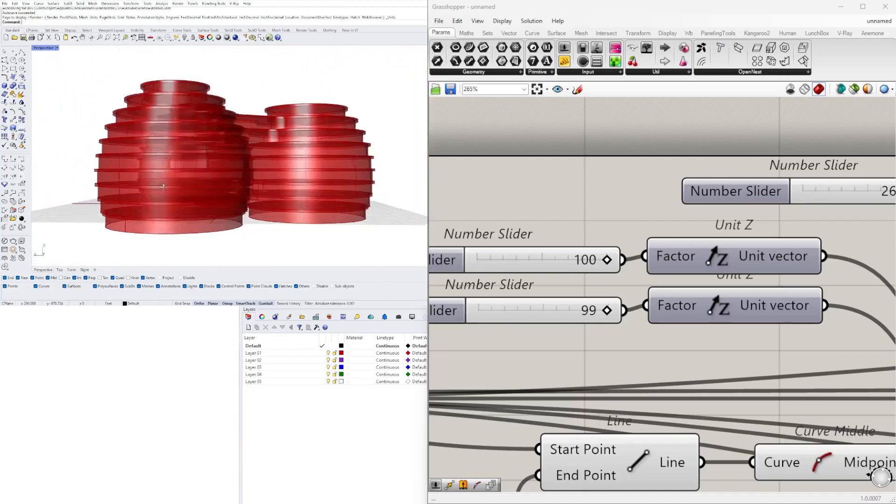
Adjust the two Unit Z sliders to reshape the tower profile, with the upper slider at 100
right_click_drag(538, 273, 693, 264)
scroll(757, 305, "up", 2)
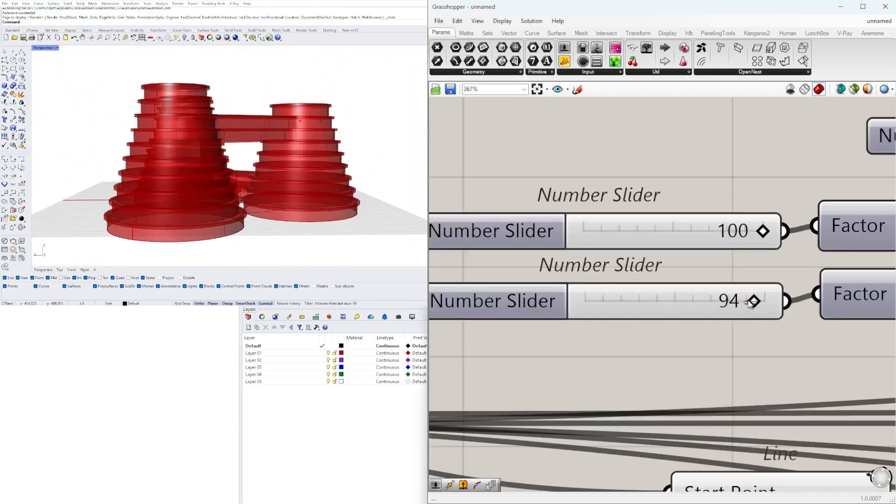
left_click_drag(763, 301, 762, 301)
left_click_drag(759, 231, 775, 229)
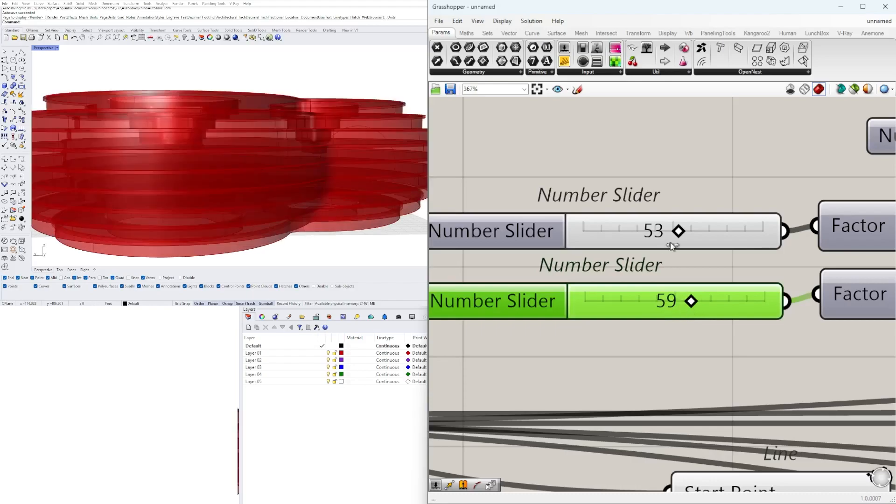
left_click_drag(678, 231, 726, 238)
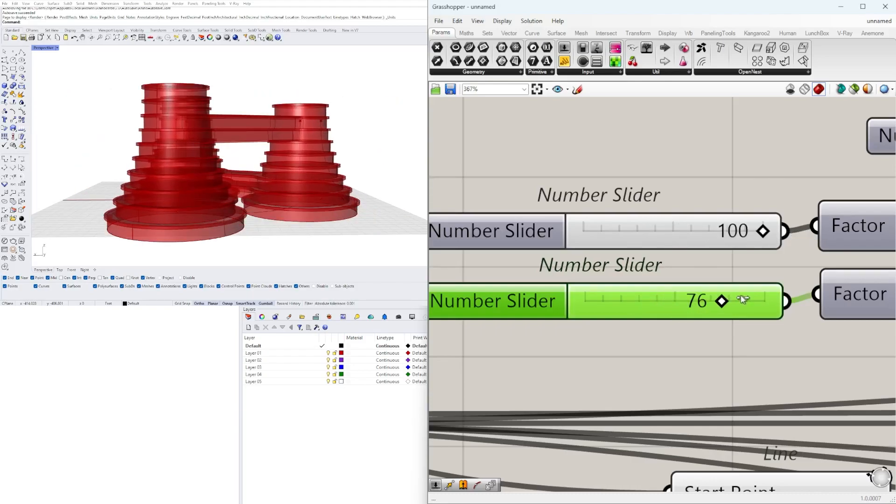
left_click_drag(785, 298, 769, 304)
scroll(759, 299, "up", 8)
right_click_drag(327, 144, 271, 173)
scroll(554, 290, "down", 12)
Examine the two Extrude components at the end of the definition and their results on the towers
scroll(555, 290, "down", 9)
right_click_drag(840, 308, 612, 311)
scroll(581, 312, "up", 7)
left_click(604, 312)
left_click(606, 344)
scroll(260, 146, "up", 9)
right_click_drag(260, 146, 306, 170)
scroll(306, 170, "down", 6)
Add a Solid Difference with the wall Extrusion as Breps A and the slab Extrusion as flattened Breps B
left_click(717, 342)
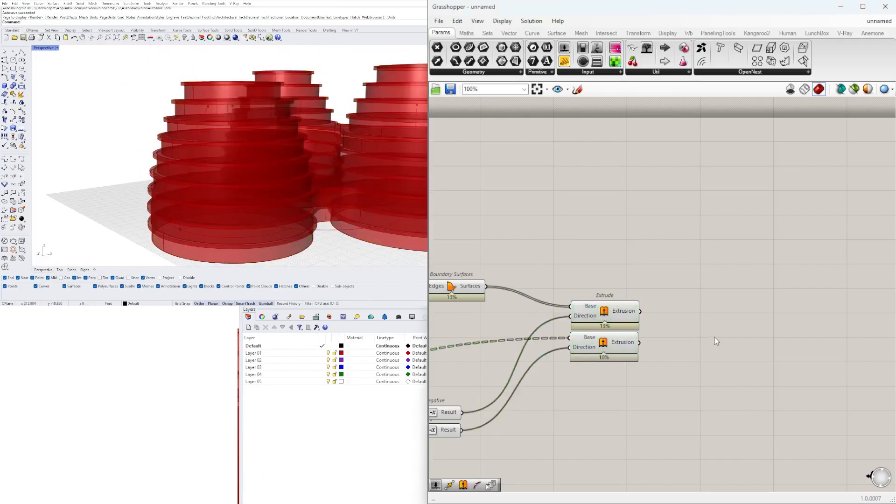
type("Di")
left_click(691, 264)
scroll(619, 295, "up", 2)
left_click(622, 310)
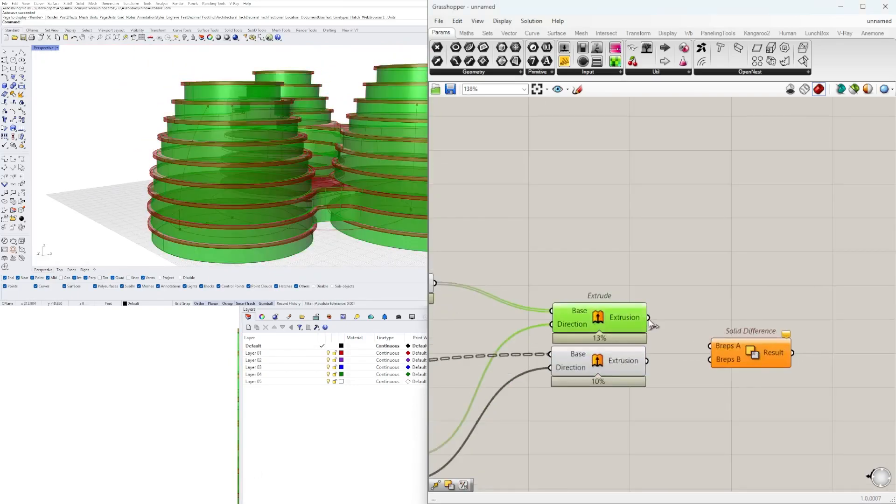
left_click_drag(736, 346, 727, 327)
right_click(727, 359)
right_click(712, 343)
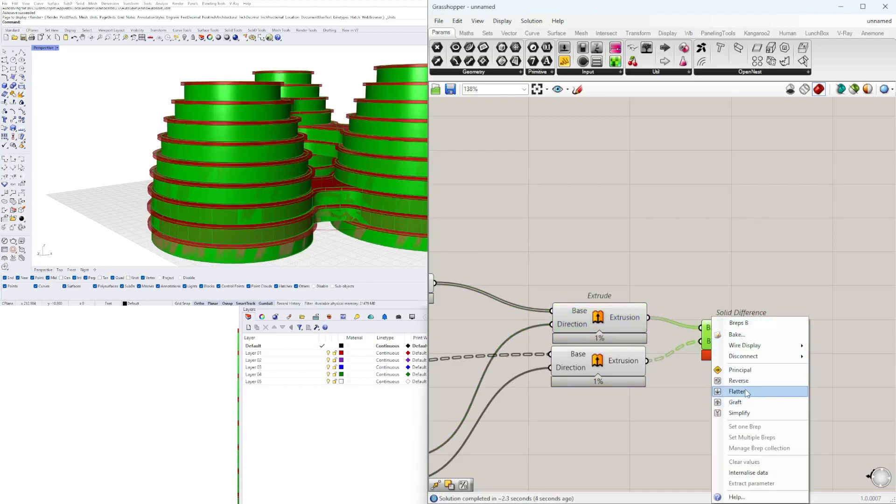
left_click(745, 392)
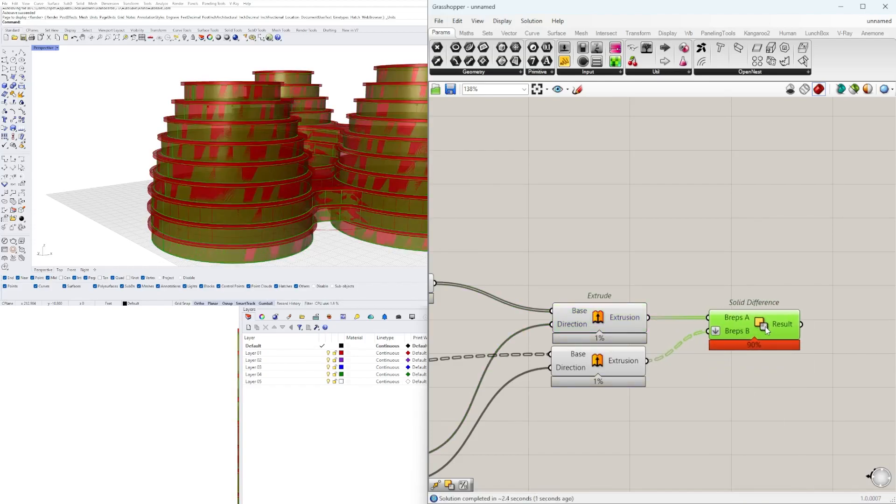
Add a Geometry parameter and feed the Solid Difference Result into it
left_click(601, 358)
double_click(730, 396)
type("geo")
left_click(698, 373)
right_click_drag(741, 392, 695, 397)
left_click_drag(695, 396, 819, 336)
left_click_drag(760, 330, 788, 339)
left_click_drag(803, 339, 809, 329)
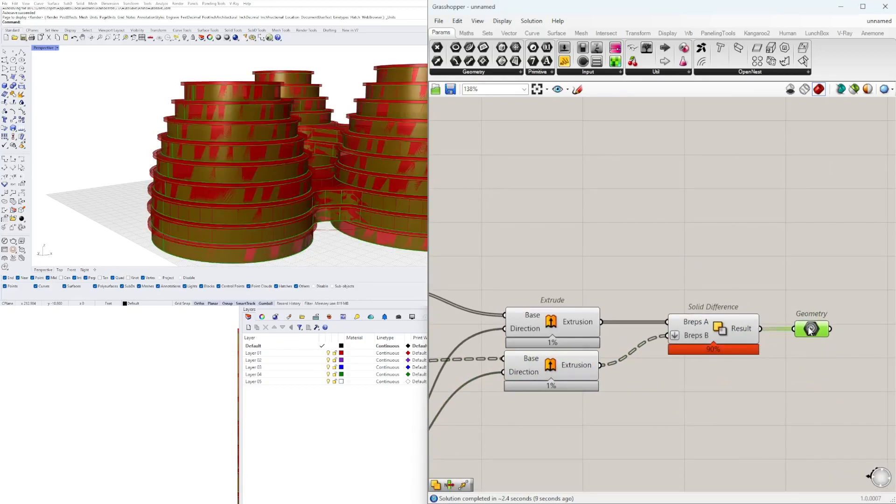
Add a second Geometry parameter for the slab Extrusion and hide the previews of the Extrude and Solid Difference components
left_click_drag(600, 366, 814, 367)
left_click_drag(744, 410, 581, 288)
middle_click(579, 283)
left_click(602, 254)
left_click(663, 271)
Compare the facade wall and floor slab Geometry parameters on the towers
left_click(803, 328)
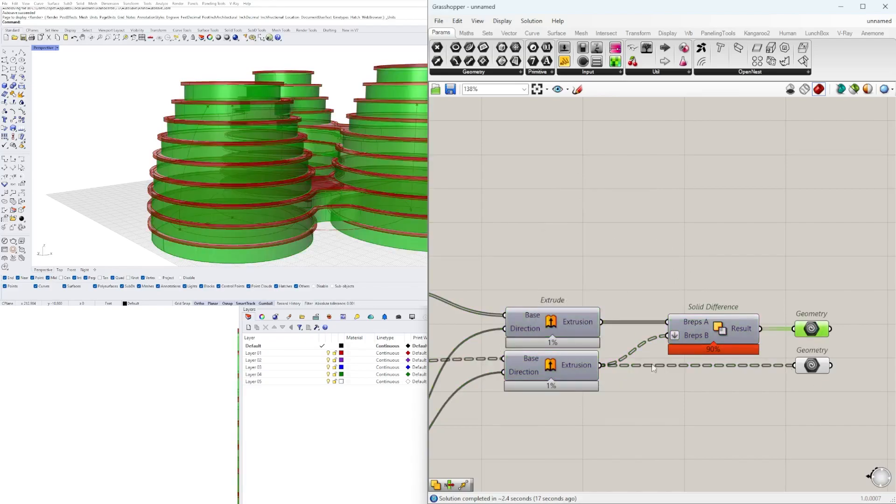
scroll(138, 201, "up", 4)
scroll(138, 201, "down", 6)
left_click(813, 366)
mouse_move(330, 154)
right_mouse_down()
mouse_move(293, 133)
mouse_move(331, 136)
right_mouse_up()
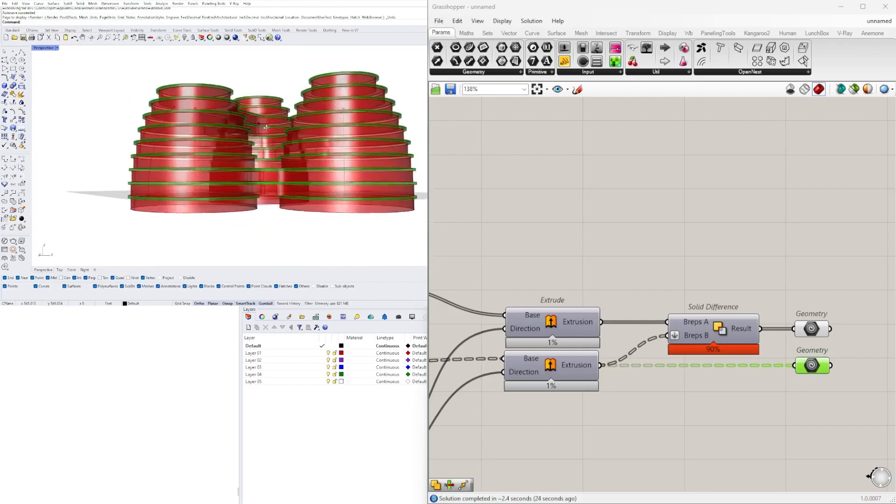
right_click_drag(265, 127, 247, 146)
scroll(189, 215, "up", 5)
scroll(670, 335, "down", 4)
Turn off the preview of the Boundary Surfaces component that feeds the slab Extrude
right_click_drag(455, 361, 691, 330)
scroll(690, 330, "down", 3)
right_click_drag(557, 345, 644, 334)
scroll(550, 339, "up", 4)
left_click(519, 346)
right_click_drag(593, 344, 439, 338)
scroll(439, 336, "down", 1)
scroll(336, 201, "down", 5)
right_click_drag(299, 194, 257, 192)
scroll(269, 192, "up", 5)
scroll(265, 188, "down", 5)
left_click(732, 403)
right_click_drag(467, 338, 666, 329)
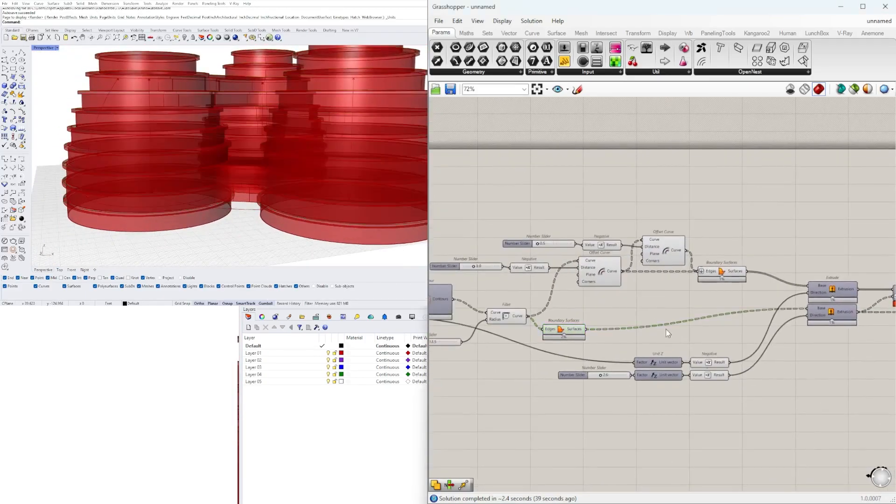
right_click(565, 329)
left_click(591, 348)
Examine the floor slab Geometry on the three towers from several angles
scroll(340, 184, "down", 4)
right_click_drag(340, 184, 311, 186)
right_click_drag(882, 293, 663, 304)
scroll(681, 302, "up", 3)
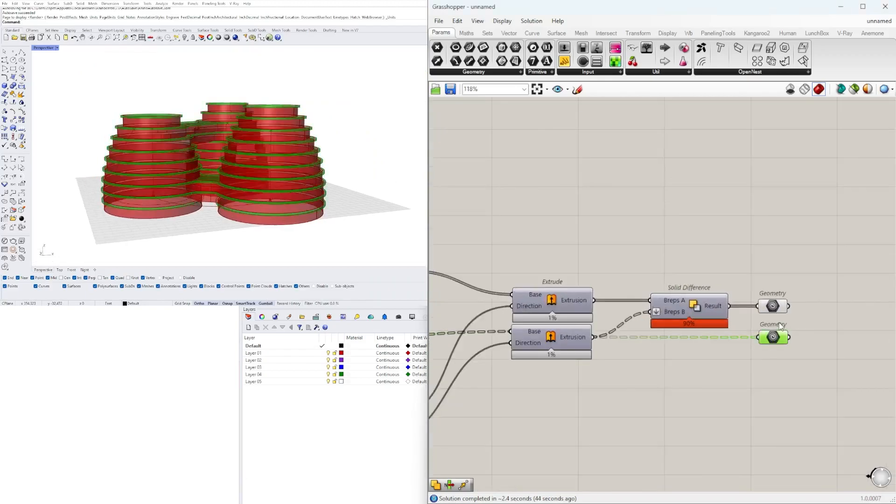
right_click_drag(250, 176, 321, 208)
right_click_drag(255, 206, 293, 165)
Look through the upstream List Item, Construct Point and Perp Frames components and compare them with the tower model
scroll(648, 259, "down", 5)
right_click_drag(529, 317, 750, 320)
right_click_drag(531, 248, 558, 261)
scroll(662, 337, "up", 2)
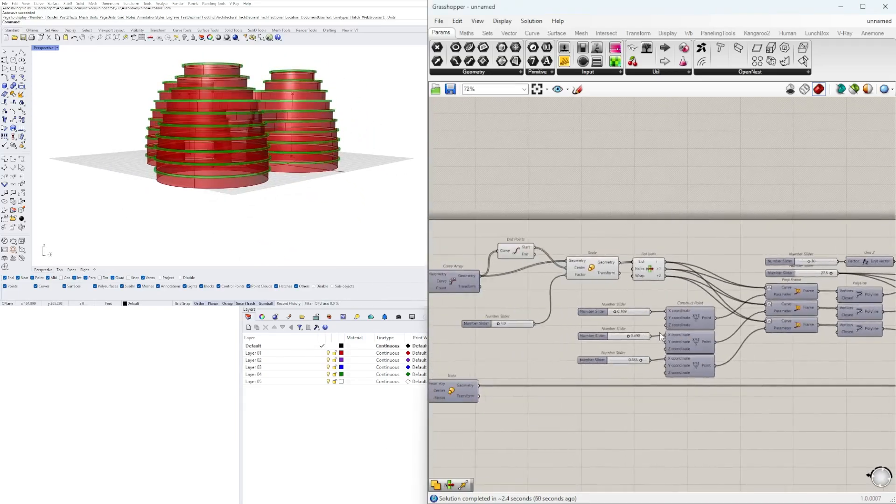
scroll(567, 287, "down", 2)
right_click_drag(451, 340, 762, 362)
scroll(598, 371, "up", 3)
right_click_drag(500, 262, 764, 306)
left_click(755, 301)
scroll(668, 318, "down", 3)
right_click_drag(593, 324, 603, 326)
scroll(603, 325, "up", 4)
right_click_drag(348, 152, 282, 183)
scroll(243, 161, "up", 3)
Inspect the Scale component driven by the two lower Curve Arrays and the Random factors
scroll(240, 184, "down", 4)
scroll(707, 229, "down", 5)
right_click_drag(873, 310, 623, 363)
scroll(849, 356, "up", 4)
right_click_drag(848, 356, 693, 331)
scroll(693, 332, "down", 1)
scroll(864, 336, "up", 2)
right_click_drag(864, 336, 724, 331)
scroll(728, 334, "down", 3)
right_click_drag(467, 362, 590, 365)
scroll(709, 360, "up", 4)
left_click(731, 322)
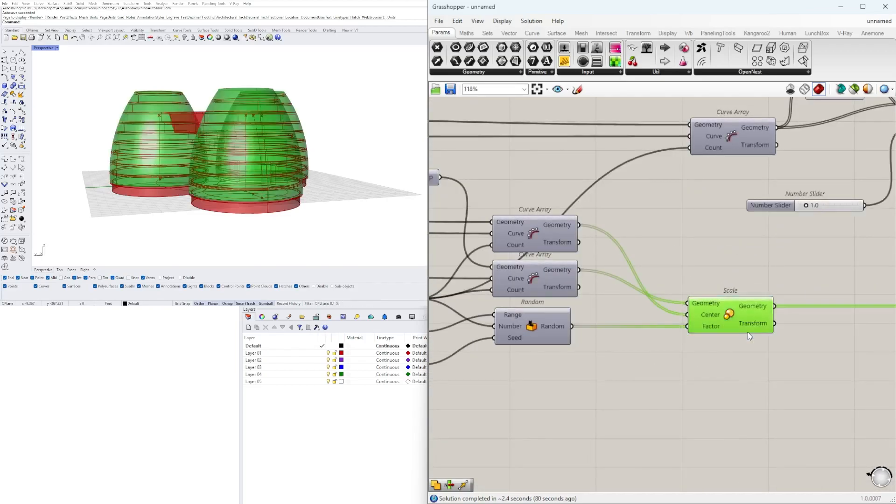
Add a List Item component fed by the Scale's Geometry output and graft its List input
right_click_drag(253, 162, 286, 145)
right_click_drag(853, 351, 710, 351)
scroll(711, 350, "down", 2)
scroll(719, 344, "up", 1)
right_click_drag(632, 348, 709, 334)
double_click(782, 317)
type("ITE")
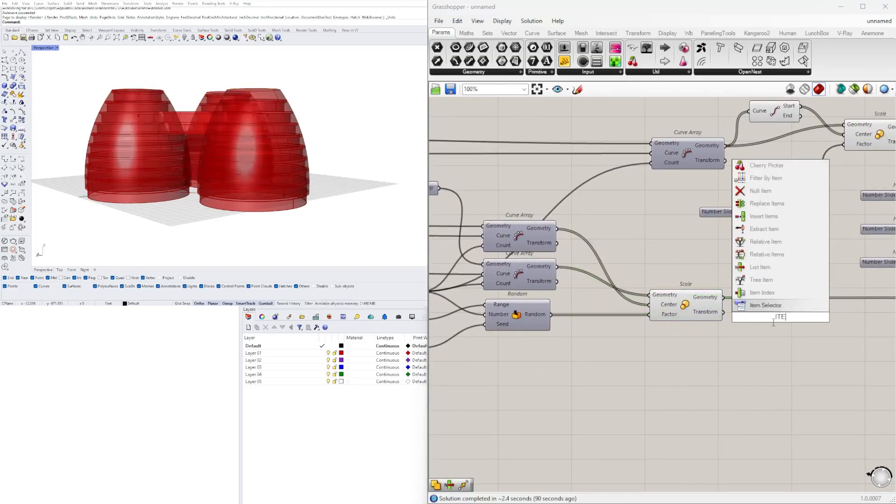
left_click(760, 306)
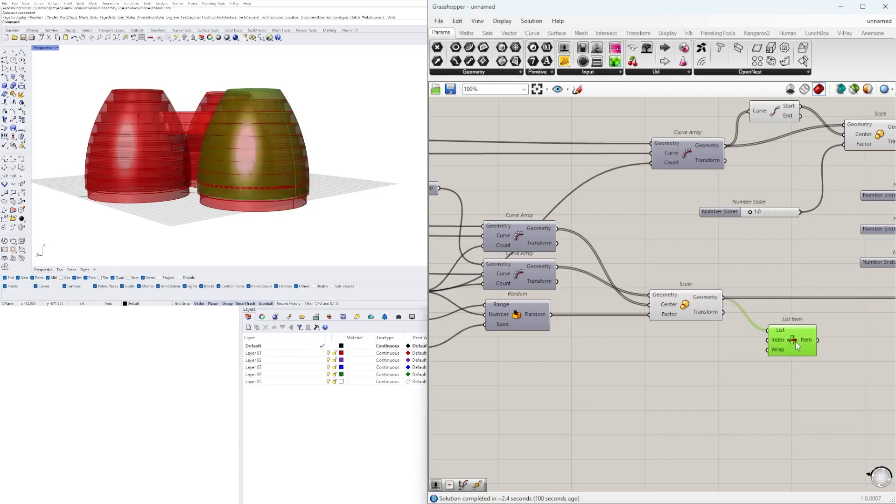
left_click(715, 303)
right_click(775, 329)
left_click(806, 402)
Add a number slider for the List Item's Index input and set it to 0
left_click(825, 361)
left_click(792, 347)
left_click(683, 360)
scroll(739, 363, "up", 3)
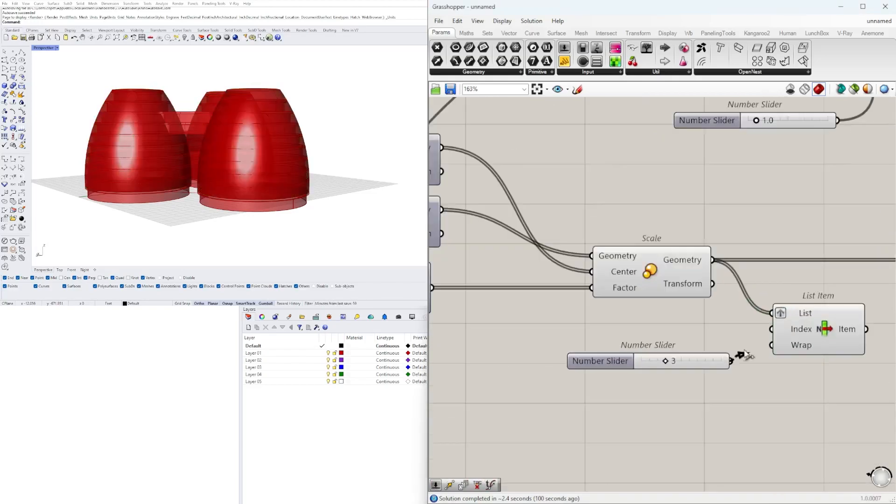
left_click(801, 340)
scroll(655, 334, "up", 3)
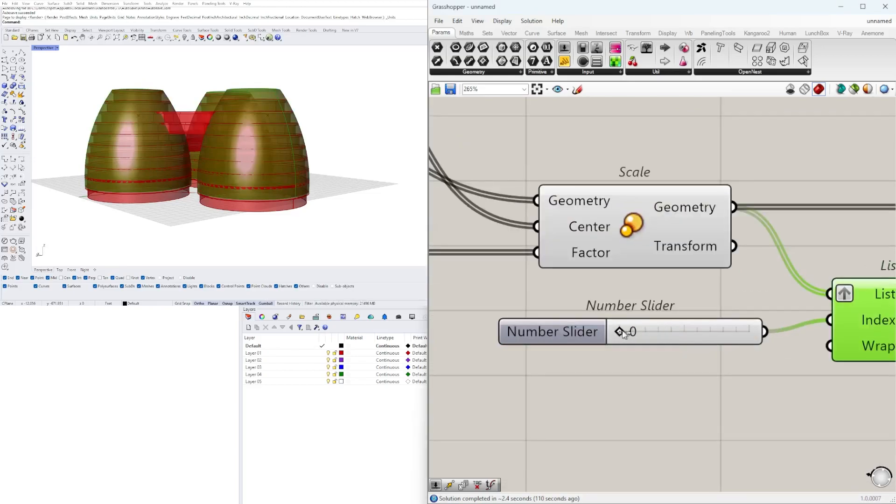
Move the List Item and its Index slider down to make room beside the Scale component
left_click_drag(645, 330, 619, 331)
scroll(540, 388, "down", 3)
left_click_drag(761, 359, 785, 370)
left_click_drag(844, 427, 639, 275)
right_click_drag(654, 289, 649, 353)
left_click_drag(789, 427, 808, 469)
right_click_drag(799, 404, 646, 267)
Add a Deconstruct Brep component next to the Scale and feed it with the Scale's Geometry output
double_click(646, 267)
type("dec")
left_click(620, 208)
left_click_drag(503, 202, 601, 266)
left_click_drag(641, 267, 608, 247)
Replace the List Item's List source with the Deconstruct Brep's Faces output and remove the graft from that input
left_click_drag(748, 374, 521, 299)
left_click_drag(656, 330, 729, 324)
left_click(704, 261)
left_click_drag(660, 230, 687, 303)
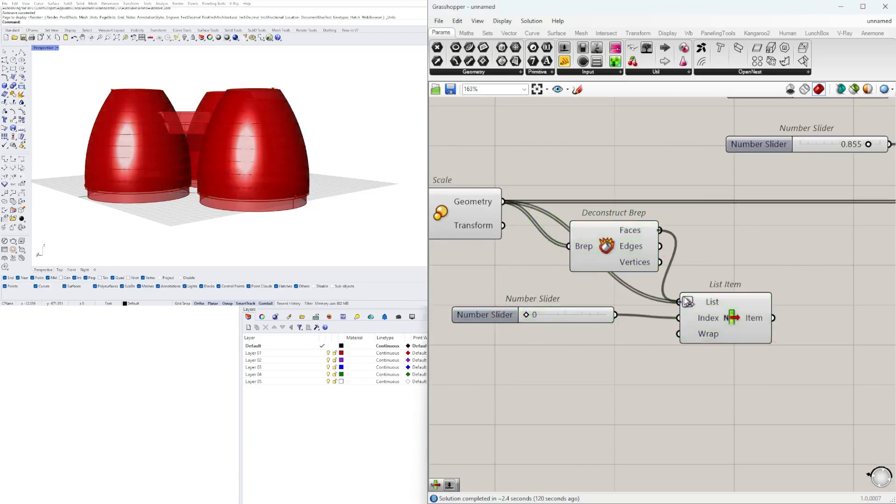
left_click_drag(660, 231, 679, 302)
scroll(509, 318, "up", 3)
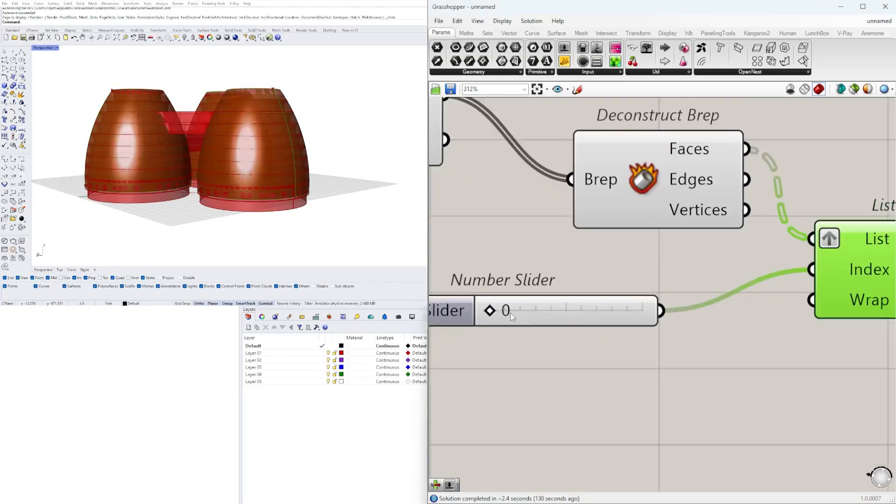
right_click(823, 238)
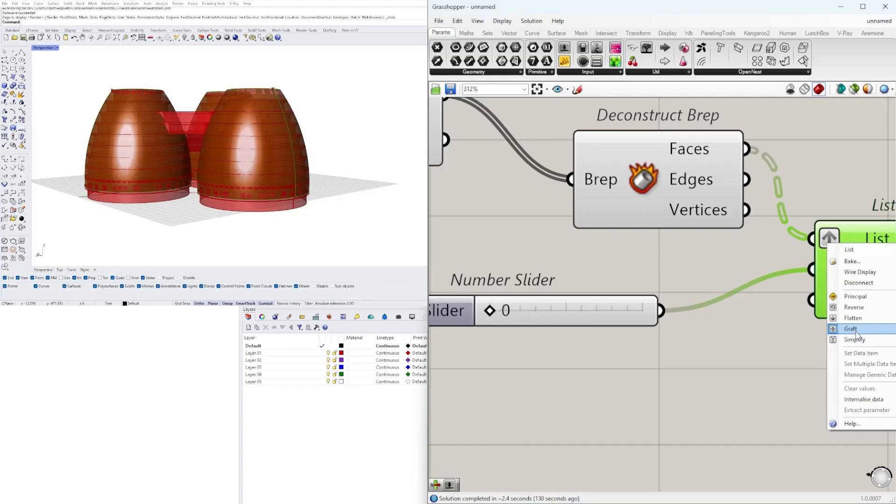
left_click(854, 330)
Set the List Item's Index slider to 1 to pick the other tower faces
scroll(802, 330, "down", 2)
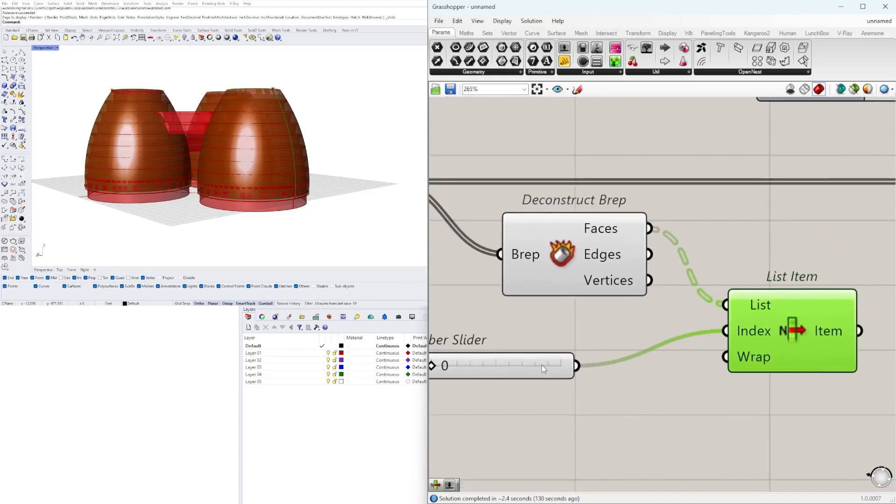
right_click_drag(534, 365, 646, 356)
scroll(551, 355, "up", 2)
left_click_drag(550, 355, 566, 356)
scroll(565, 329, "down", 4)
right_click_drag(268, 150, 290, 158)
Duplicate the lower slab Extrude component before the Solid Difference and place the copy beneath it
scroll(623, 337, "down", 6)
right_click_drag(622, 337, 361, 315)
right_click_drag(721, 294, 466, 327)
right_click_drag(747, 329, 486, 325)
right_click_drag(806, 325, 777, 322)
right_click_drag(268, 237, 270, 179)
scroll(769, 318, "up", 1)
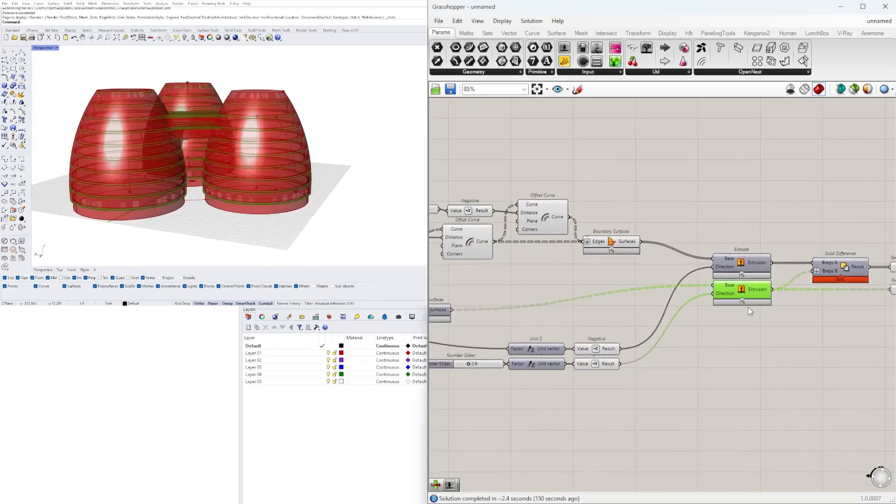
left_click_drag(747, 308, 747, 327, "alt")
Connect the List Item's Item output to the Base input of the duplicated Extrude
scroll(607, 346, "down", 5)
right_click_drag(602, 348, 864, 344)
right_click_drag(468, 352, 766, 335)
scroll(555, 327, "up", 5)
scroll(561, 334, "down", 7)
left_click_drag(555, 324, 650, 335)
scroll(650, 345, "up", 9)
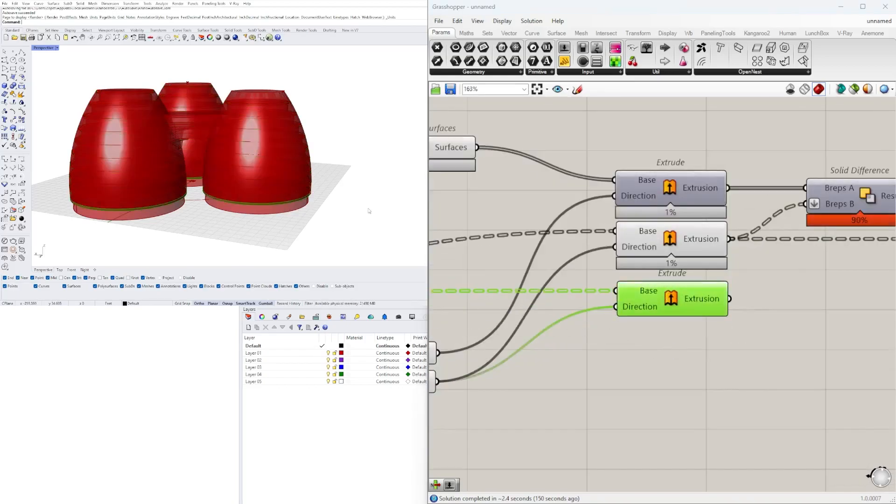
Add a Move component beside the duplicated Extrude for its extrusion
scroll(703, 309, "down", 1)
double_click(802, 334)
type("move")
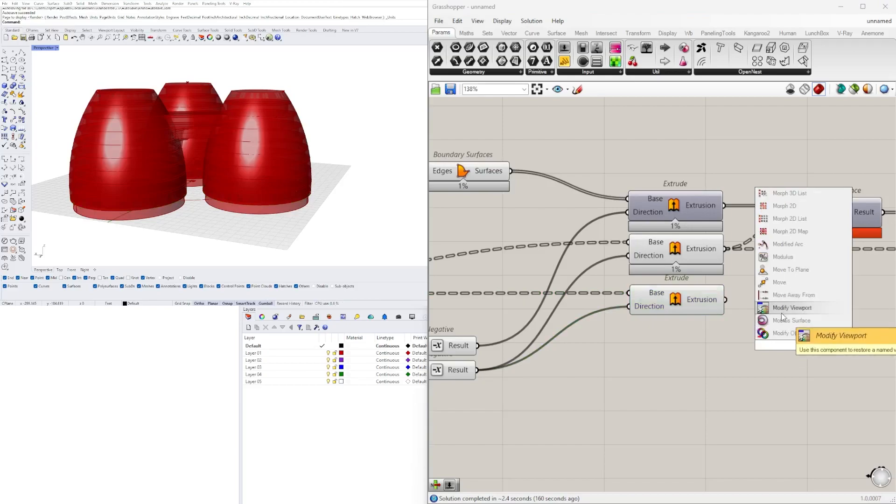
key("Return")
Add a Negative component near the Contour's distance slider
scroll(574, 404, "down", 1)
right_click_drag(513, 387, 766, 348)
scroll(621, 338, "down", 2)
right_click_drag(560, 335, 742, 332)
right_click_drag(584, 327, 770, 329)
double_click(708, 342)
type("N")
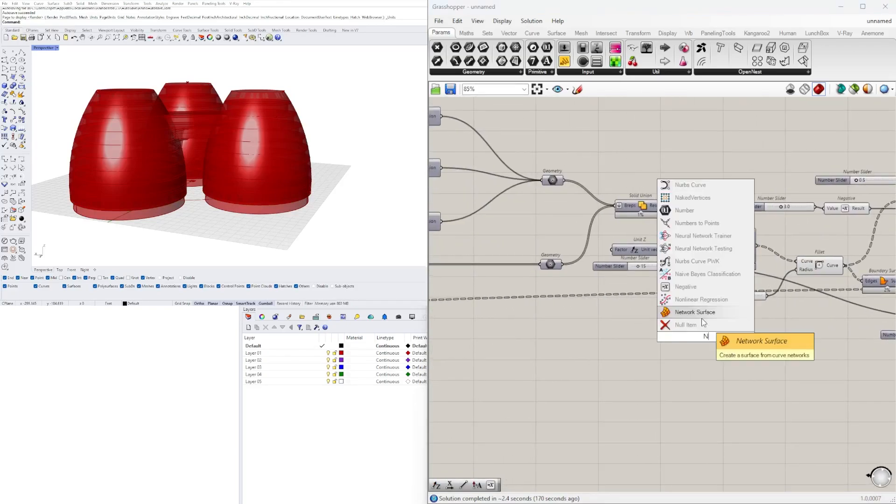
left_click(693, 326)
scroll(710, 340, "down", 6)
left_click_drag(710, 340, 555, 401)
Feed the new Negative from the Contour's distance slider and place it beneath the other Negative components
scroll(781, 355, "up", 2)
scroll(698, 348, "up", 3)
scroll(506, 298, "up", 2)
left_click_drag(598, 362, 602, 268)
scroll(507, 302, "up", 1)
scroll(649, 367, "down", 2)
left_click_drag(600, 435, 681, 330)
Add a Unit Z component driven by the new Negative and connect its vector to the Move's Motion input
scroll(682, 331, "up", 3)
type("z")
key("Return")
left_click_drag(748, 330, 761, 337)
right_click_drag(761, 337, 644, 359)
left_click(654, 388)
scroll(654, 385, "down", 1)
left_click_drag(849, 307, 818, 310)
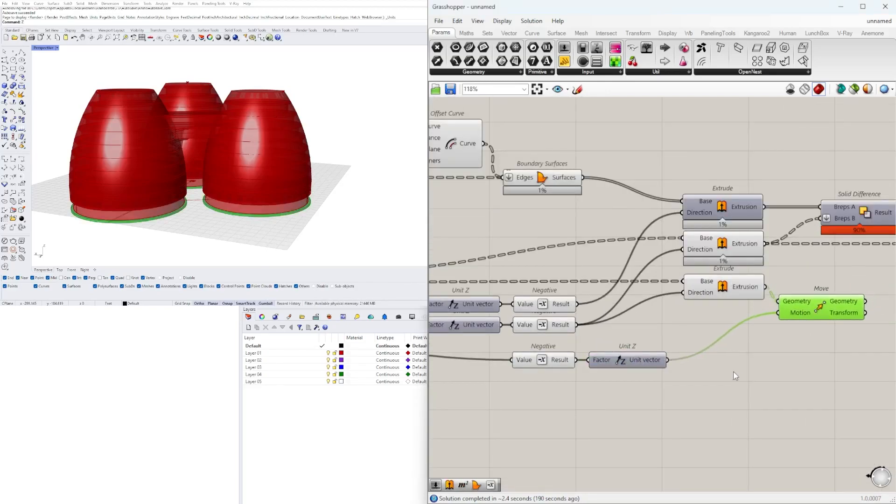
Add the Move's Geometry output to the lower Geometry container alongside the existing slab extrusions
left_click_drag(736, 369, 723, 250)
right_click_drag(857, 339, 749, 361)
left_click(749, 360)
right_click_drag(762, 321, 712, 335)
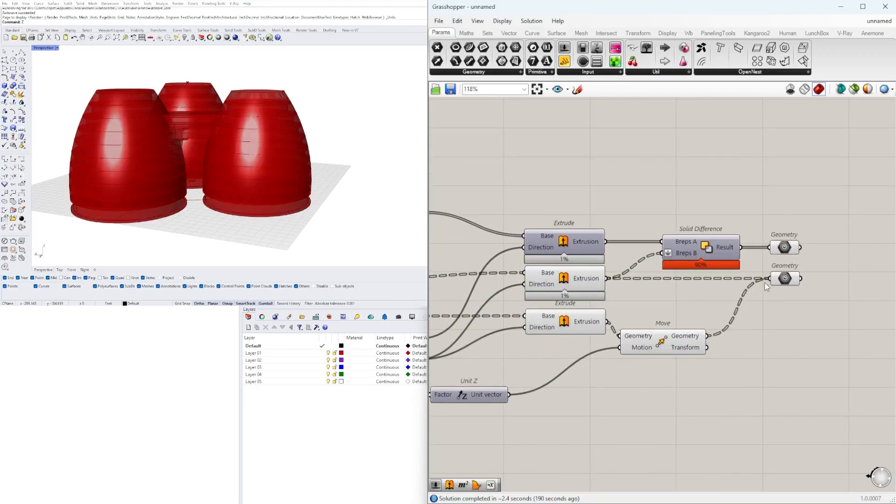
left_click(787, 277)
right_click_drag(638, 342, 786, 299)
right_click_drag(262, 201, 280, 180)
Turn off the preview of the duplicated Extrude and the Move component
left_click_drag(789, 371, 631, 282)
middle_click(633, 261)
left_click(674, 236)
right_click_drag(728, 337, 607, 342)
left_click(607, 341)
left_click(811, 241)
right_click_drag(280, 194, 275, 233)
Turn off the preview of the Scale, Deconstruct Brep and List Item components
scroll(607, 369, "down", 1)
right_click_drag(514, 373, 817, 359)
scroll(654, 357, "down", 1)
right_click_drag(528, 355, 783, 337)
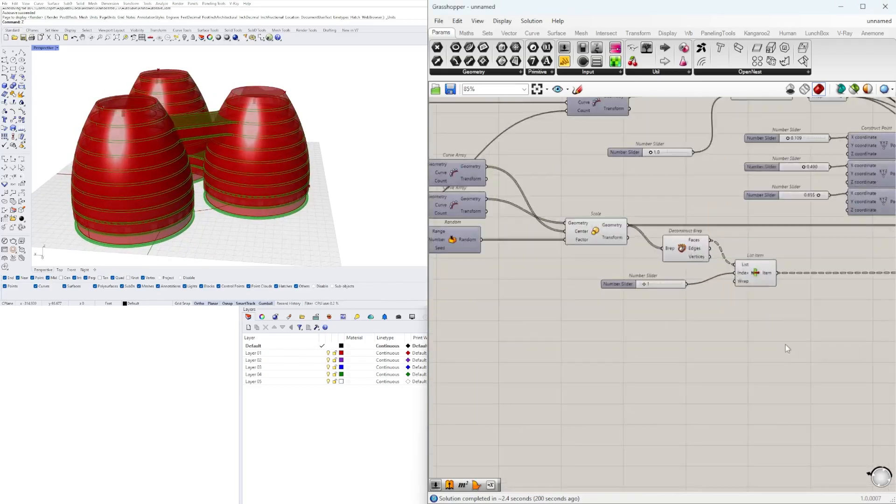
left_click_drag(785, 347, 589, 233)
middle_click(590, 232)
left_click(623, 204)
Examine the slab and wall Extrude components against the tower model from several viewpoints
scroll(787, 254, "down", 5)
right_click_drag(787, 262, 448, 303)
scroll(663, 297, "up", 3)
right_click_drag(788, 292, 455, 295)
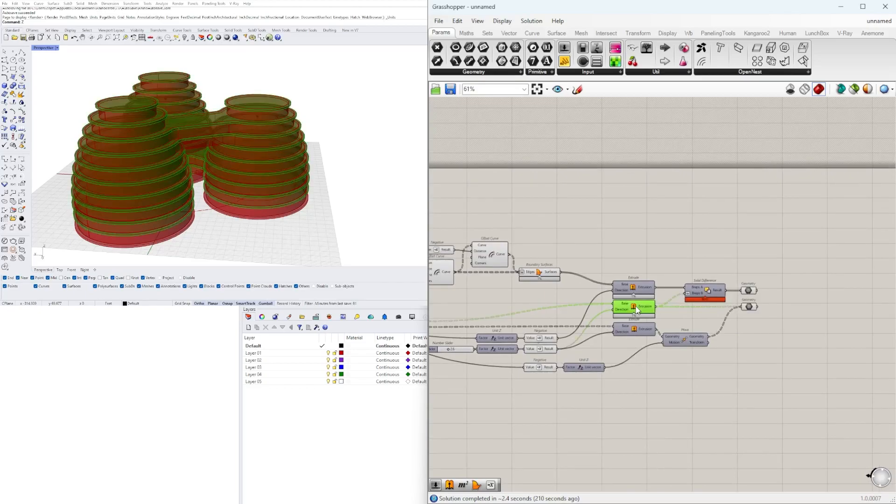
scroll(777, 290, "up", 3)
scroll(247, 191, "up", 4)
right_click_drag(247, 192, 241, 135)
scroll(241, 170, "down", 3)
scroll(579, 240, "down", 5)
Add an Extrude component above the Offset Curves and connect the Fillet's Curve output to its Base
right_click_drag(471, 285, 636, 340)
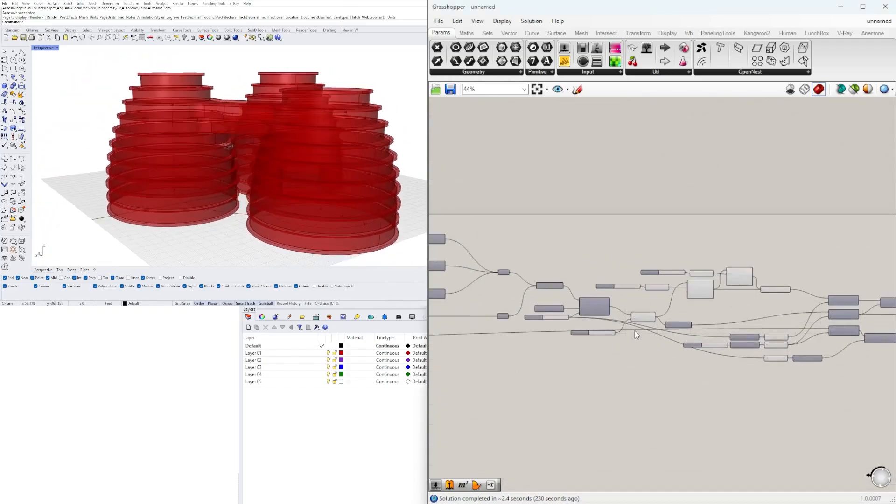
scroll(637, 336, "up", 3)
left_click(649, 320)
right_click_drag(224, 186, 167, 191)
scroll(765, 198, "up", 3)
left_click(721, 216)
type("EXTR")
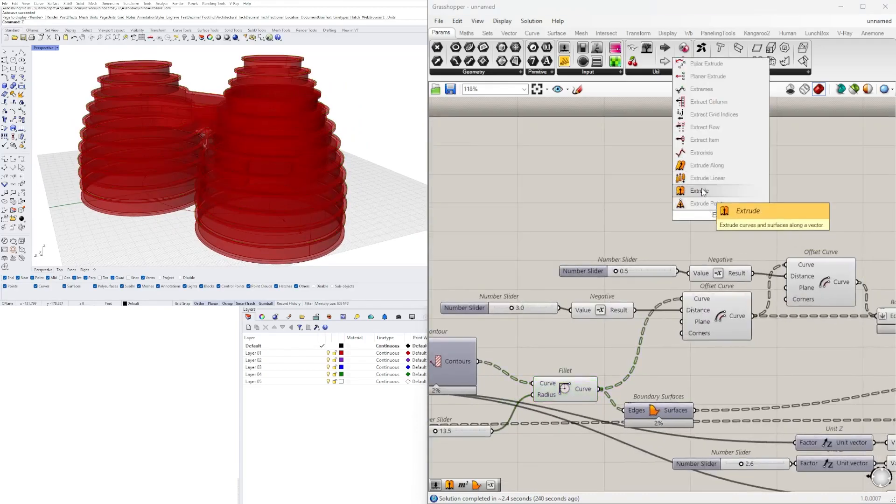
left_click(700, 192)
left_click_drag(721, 215, 797, 200)
Add a Unit Z component and connect its vector to the new Extrude's Direction input
double_click(669, 196)
type("Z")
left_click(676, 188)
left_click_drag(710, 194, 771, 199)
Move the new Unit Z and Extrude pair below the rest of the definition
scroll(774, 196, "down", 4)
left_click_drag(602, 215, 753, 184)
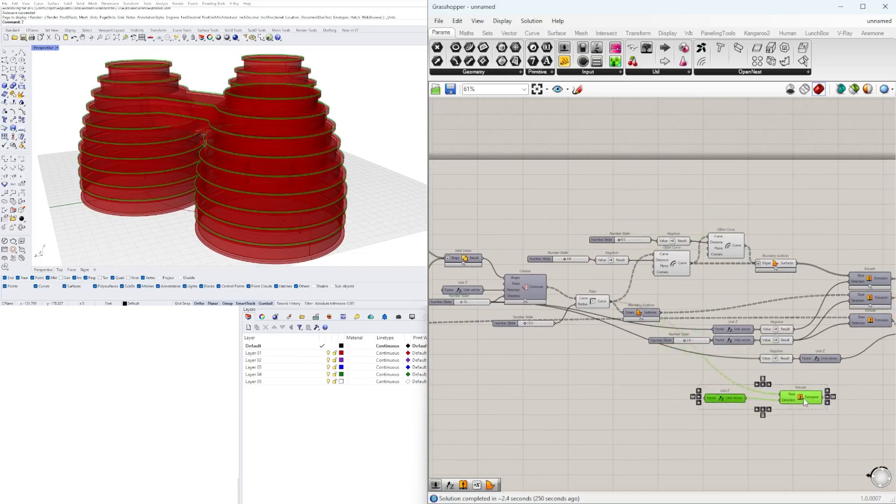
scroll(802, 397, "up", 2)
left_click_drag(611, 375, 618, 369)
left_click(689, 389)
scroll(689, 389, "down", 2)
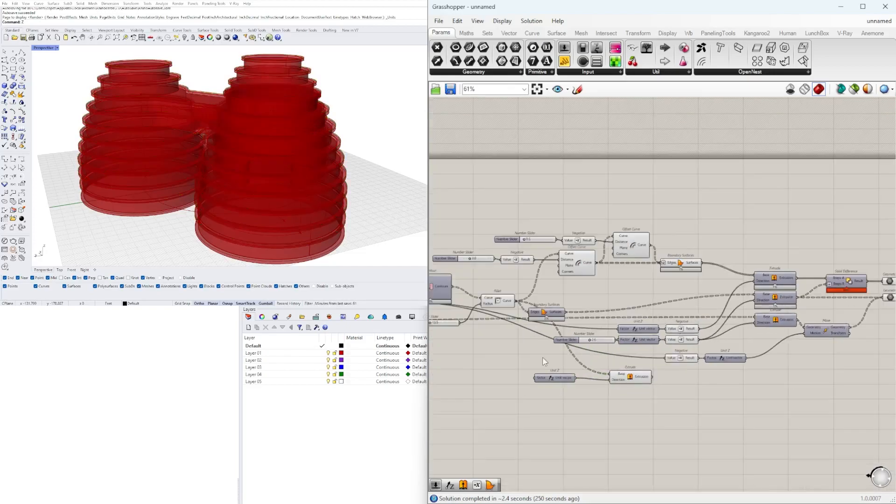
Move the Boundary Surfaces component fed by the Fillet beneath the other Boundary Surfaces
scroll(539, 341, "up", 3)
left_click_drag(563, 295, 569, 292)
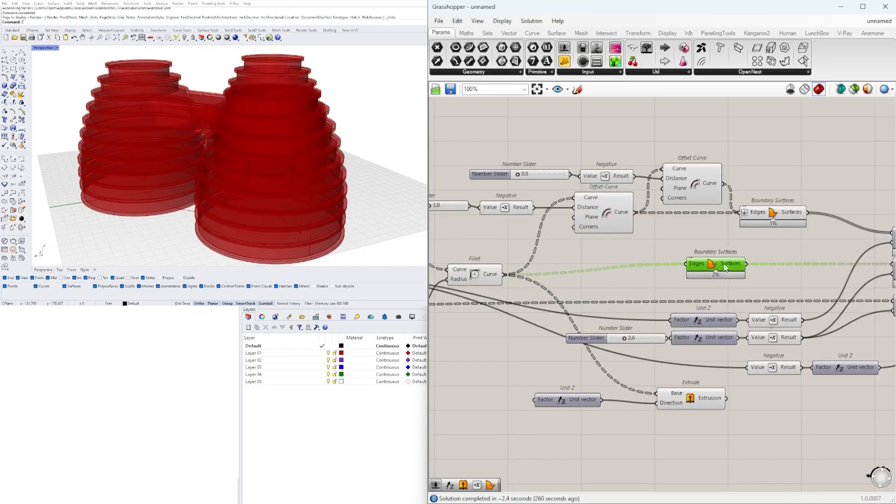
right_click_drag(580, 320, 644, 314)
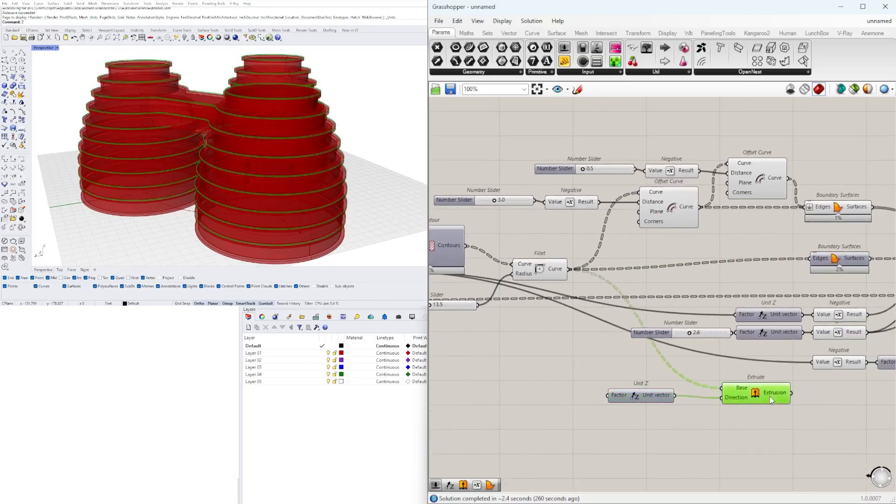
Add a 3.50 number slider and connect it to the Factor of the new Extrude's Unit Z
type(".5")
scroll(563, 403, "up", 3)
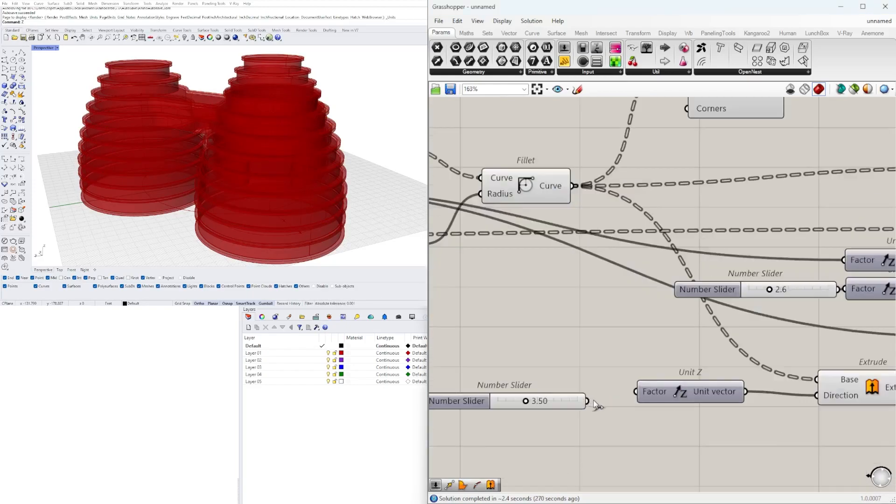
left_click_drag(593, 393, 612, 393)
scroll(635, 391, "down", 3)
right_click_drag(641, 389, 527, 402)
left_click(528, 401, "shift")
scroll(528, 400, "up", 4)
left_click_drag(528, 401, 577, 405)
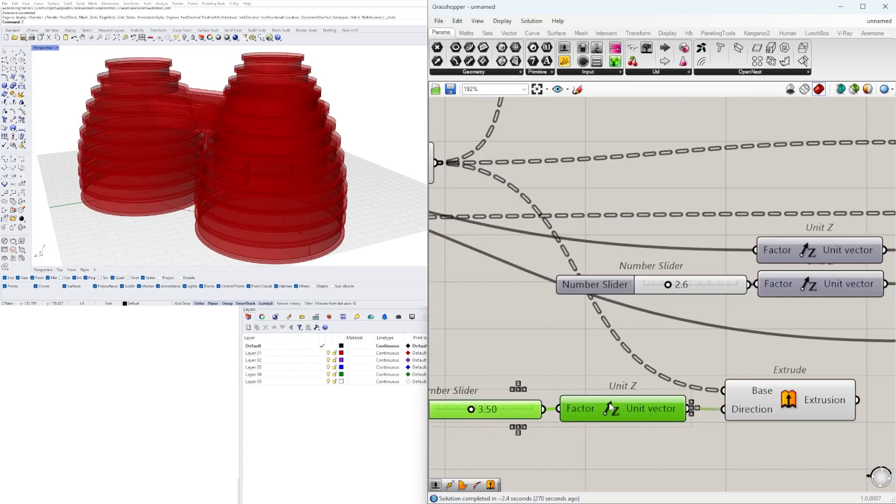
left_click(768, 400)
Examine the extruded fillet curves on the towers from several viewpoints
right_click_drag(241, 229, 264, 127)
scroll(246, 134, "down", 3)
left_click(476, 193)
scroll(160, 130, "up", 3)
scroll(160, 130, "down", 4)
scroll(192, 132, "up", 5)
scroll(191, 132, "down", 4)
scroll(296, 119, "up", 3)
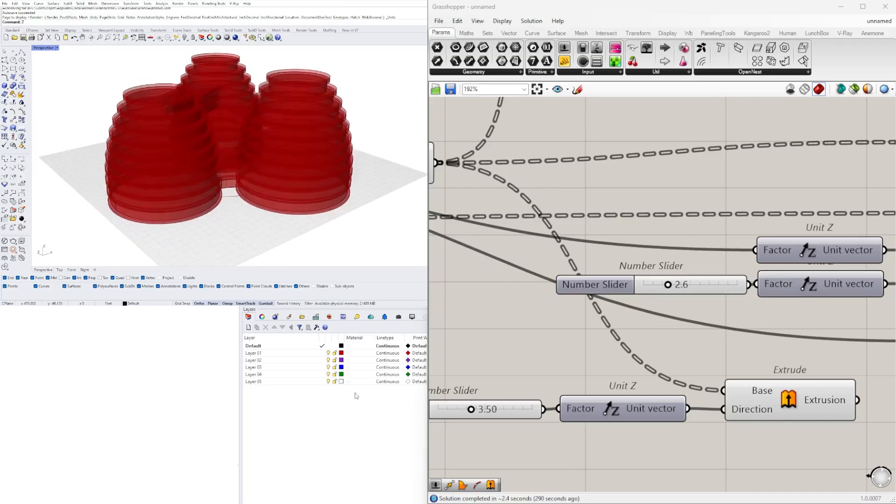
Set the Construct Domain's start slider, upstream of the tower scaling, to 0.8
scroll(528, 294, "down", 7)
right_click_drag(545, 314, 765, 280)
scroll(600, 230, "up", 3)
scroll(600, 230, "down", 2)
right_click_drag(600, 231, 833, 329)
scroll(832, 329, "down", 1)
right_click_drag(513, 318, 836, 307)
scroll(693, 318, "up", 7)
right_click_drag(518, 299, 849, 330)
right_click_drag(626, 320, 863, 333)
scroll(460, 336, "up", 5)
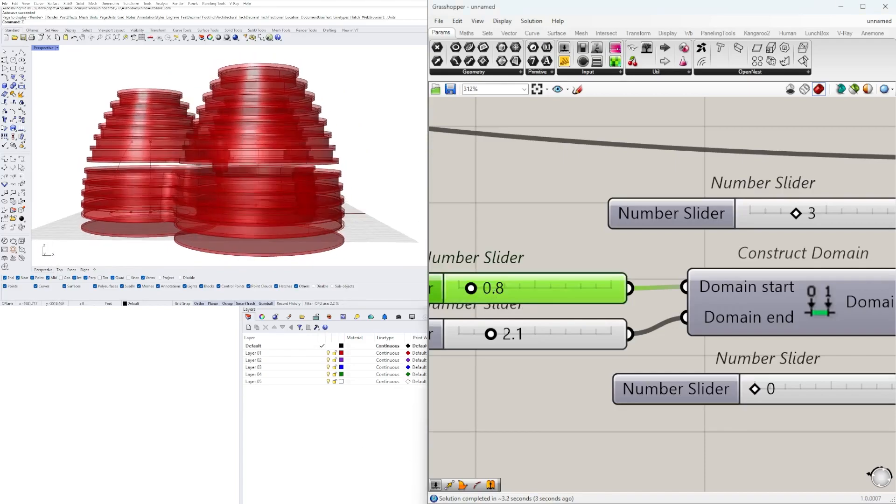
Lower the Construct Domain's end value and review the towers and the whole definition
right_click_drag(184, 152, 343, 180)
right_click_drag(485, 270, 576, 260)
left_click(608, 329)
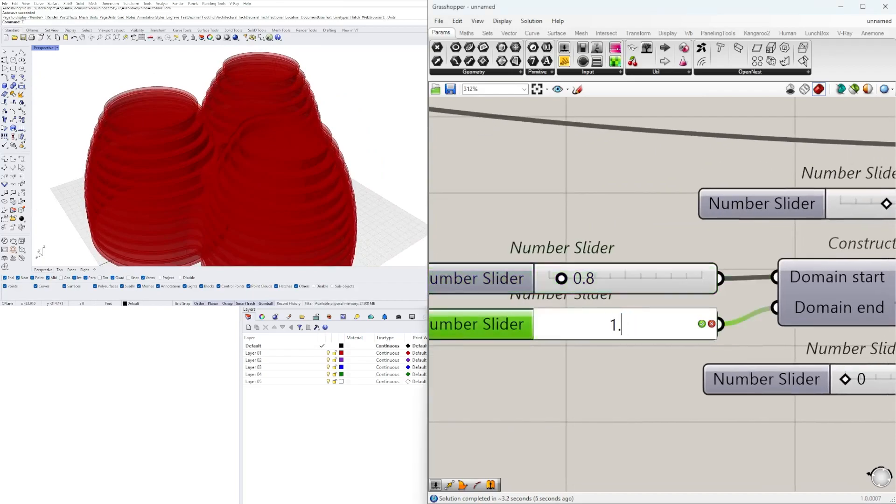
right_click_drag(261, 159, 233, 110)
scroll(616, 217, "down", 13)
right_click_drag(616, 217, 568, 248)
scroll(341, 143, "down", 5)
scroll(310, 176, "up", 6)
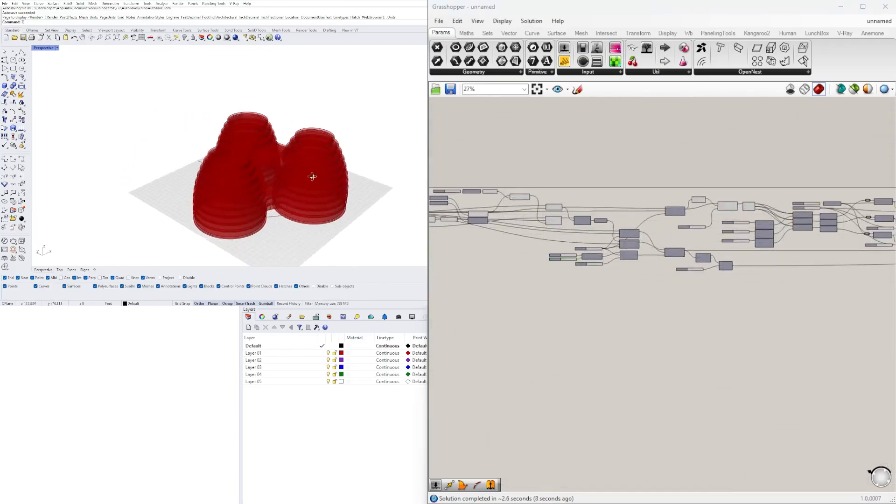
scroll(648, 287, "down", 5)
scroll(649, 276, "up", 1)
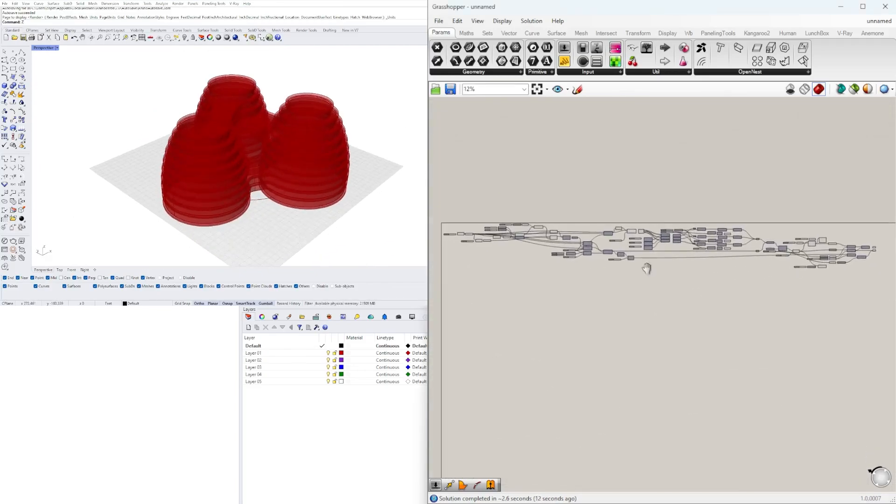
Label the number sliders at the start of the definition, naming the two Unit Z sliders ARC HEIGHT and ARC WIDTH
right_click_drag(524, 348, 659, 315)
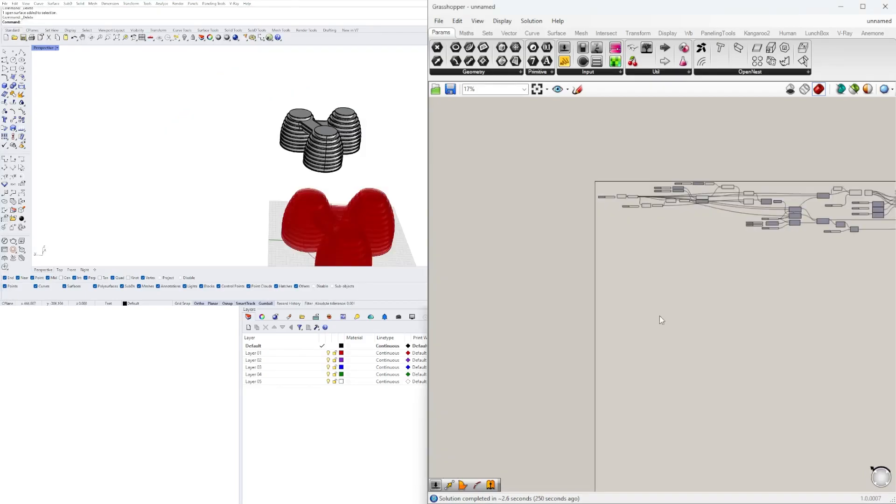
scroll(648, 186, "up", 10)
scroll(508, 323, "up", 3)
right_click(517, 323)
left_click_drag(576, 330, 509, 333)
key("Return")
scroll(522, 252, "down", 4)
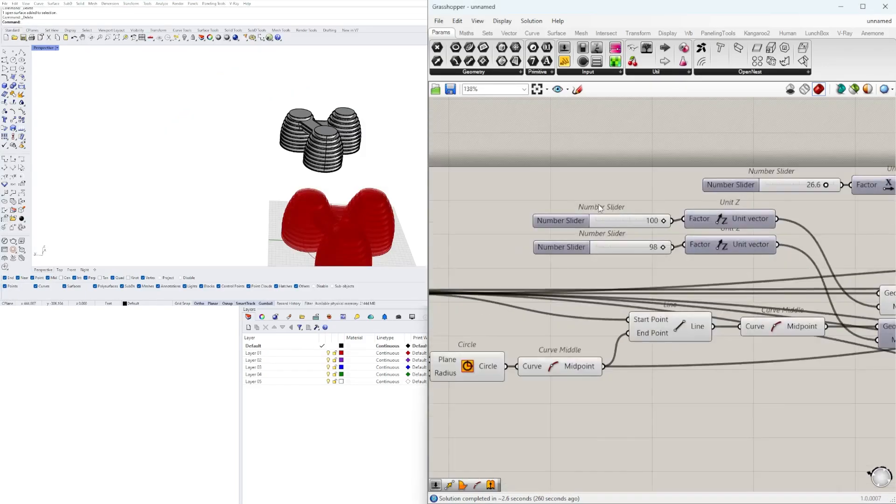
scroll(621, 209, "up", 2)
right_click(542, 222)
type("ARC HEIGHT")
key("Return")
right_click(543, 260)
type("ARC WIDTH")
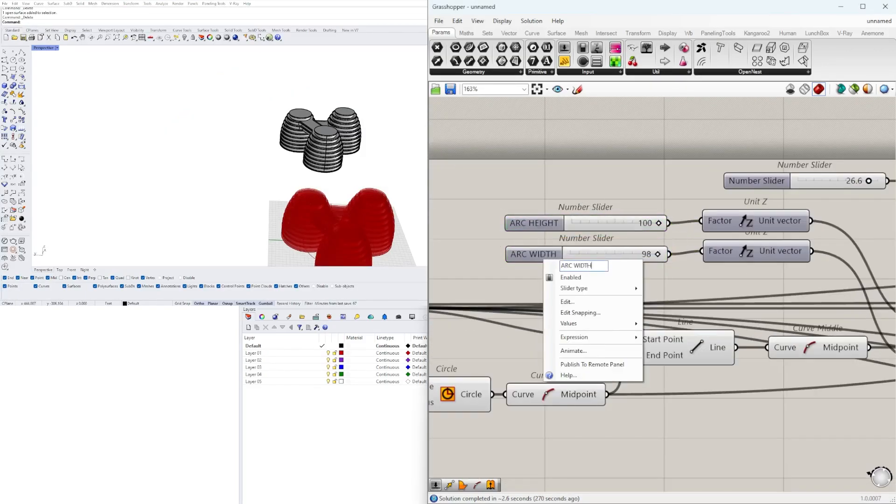
key("Return")
Rename the slider driving the Unit X Factor as TOP POINT SHIFT
scroll(551, 218, "down", 3)
right_click(549, 218)
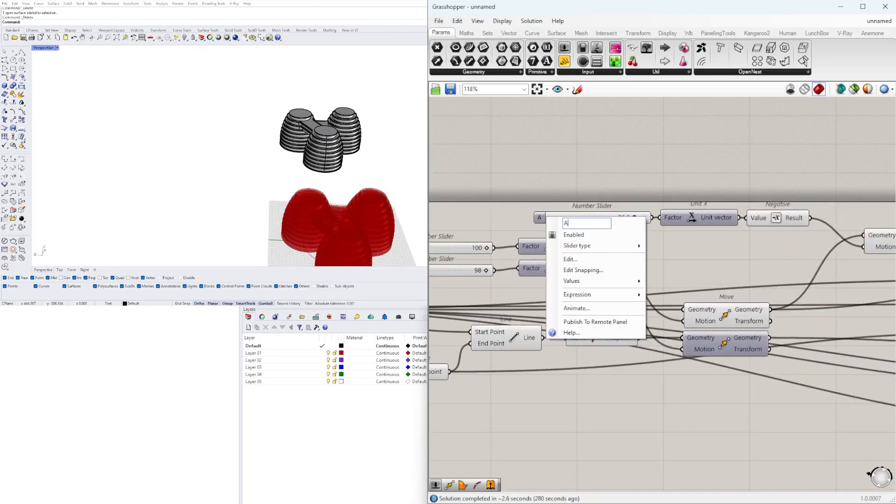
type("TOP POINT SHIFT")
key("Return")
Group the newly labelled arc and top point shift sliders at the start of the definition
right_click_drag(514, 200, 857, 181)
left_click(610, 314)
key("ctrl+g")
left_click(618, 256)
key("ctrl+g")
scroll(453, 281, "down", 4)
scroll(476, 268, "up", 4)
key("ctrl+a")
left_click_drag(735, 241, 735, 280)
left_click(723, 255)
key("ctrl+g")
scroll(812, 214, "down", 4)
scroll(724, 247, "up", 4)
scroll(726, 249, "down", 3)
Rename the two Construct Domain sliders as MIN RESIZE and MAX RESIZE
right_click_drag(864, 364, 629, 349)
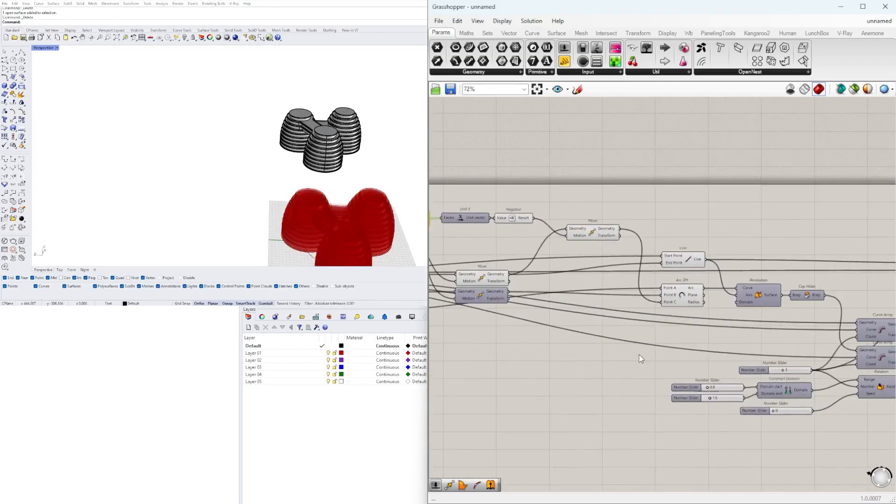
scroll(747, 401, "up", 6)
right_click(579, 352)
right_click(598, 378)
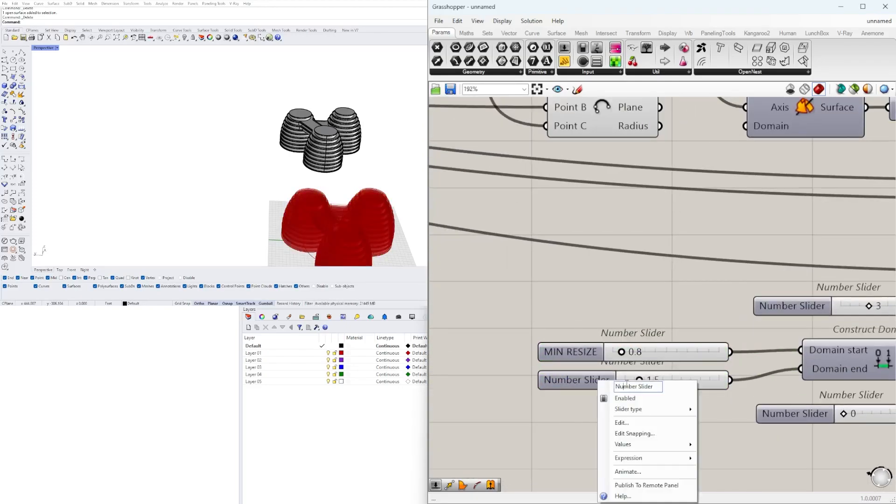
type("MAX RESIZE")
Insert a relay on the Curve Array count wire and feed it from a panel containing 3
scroll(726, 448, "down", 4)
right_click_drag(726, 448, 567, 430)
scroll(567, 429, "up", 2)
right_click(616, 331)
double_click(750, 335)
left_click_drag(673, 337, 627, 337)
double_click(646, 269)
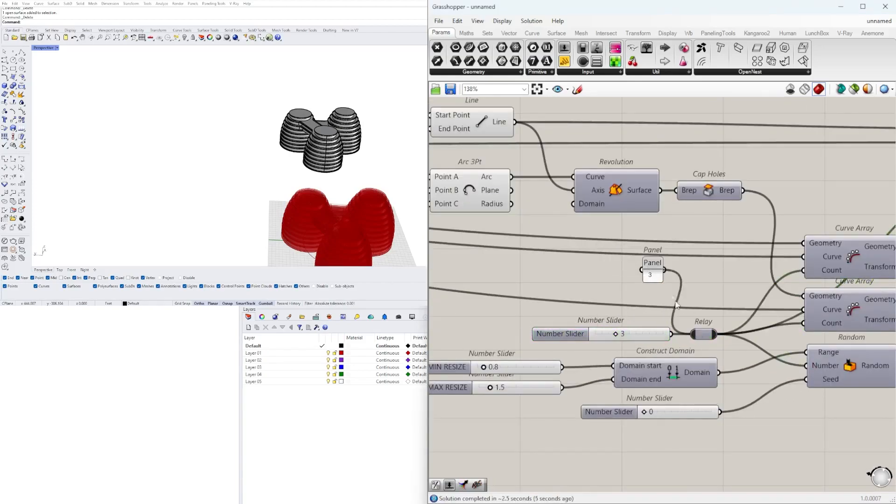
Rename the Random component's Seed slider as RANDOMIZE and group the tower randomization sliders
scroll(647, 284, "down", 1)
right_click_drag(647, 283, 625, 239)
left_click_drag(747, 413, 544, 280)
left_click_drag(640, 322, 638, 356)
scroll(558, 345, "up", 2)
right_click(654, 341)
type("RANDOMIZE")
key("ctrl+g")
scroll(740, 423, "down", 8)
scroll(684, 352, "up", 4)
Rearrange the components around the Curve Arrays and the tower scaling more compactly
left_click_drag(851, 366, 587, 210)
middle_click(586, 210)
left_click(619, 180)
scroll(700, 280, "down", 4)
right_click_drag(789, 327, 570, 357)
scroll(831, 298, "up", 7)
left_click_drag(782, 293, 663, 248)
right_click_drag(485, 201, 647, 223)
left_click(640, 224)
right_click_drag(787, 261, 639, 230)
left_click_drag(641, 232, 640, 230)
left_click(771, 235)
Replace the slider on the upper Scale component's Factor with a panel containing 1 and tidy the neighbouring components
scroll(347, 174, "down", 2)
scroll(700, 261, "down", 2)
mouse_move(736, 230)
left_mouse_down()
mouse_move(599, 288)
mouse_move(595, 319)
left_mouse_up()
scroll(625, 242, "up", 1)
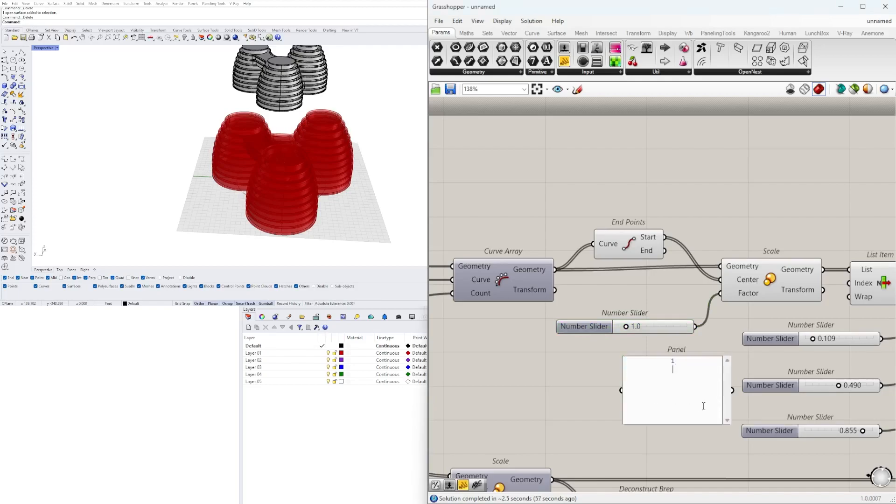
left_click_drag(733, 390, 732, 353)
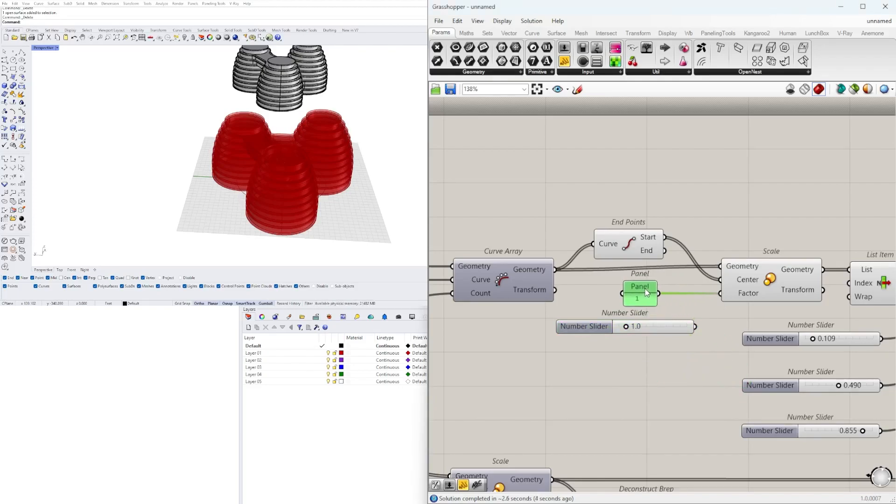
left_click(520, 278)
right_click_drag(521, 279, 597, 282)
key("Delete")
left_click_drag(744, 289, 703, 295)
left_click(783, 345)
right_click_drag(784, 344, 593, 335)
scroll(779, 213, "down", 3)
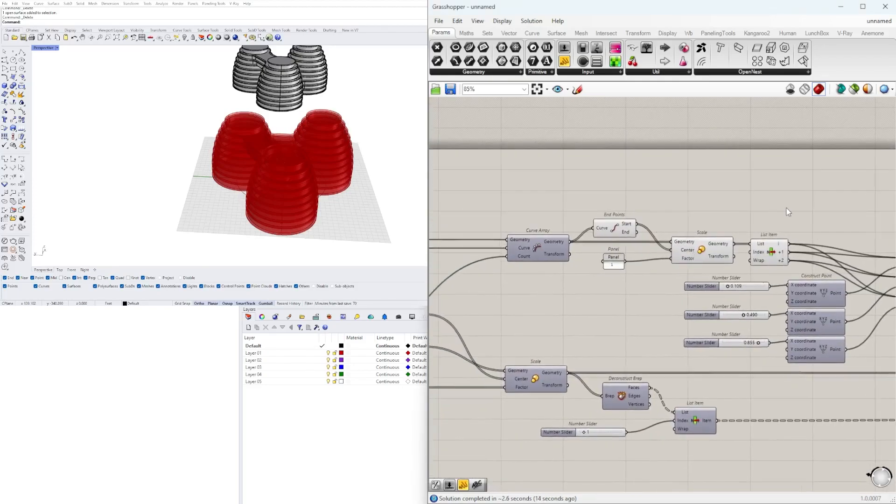
Replace the Index slider of the List Item after Deconstruct Brep with a panel containing 1
scroll(745, 202, "down", 3)
scroll(730, 270, "up", 3)
left_click(605, 399)
scroll(602, 399, "down", 7)
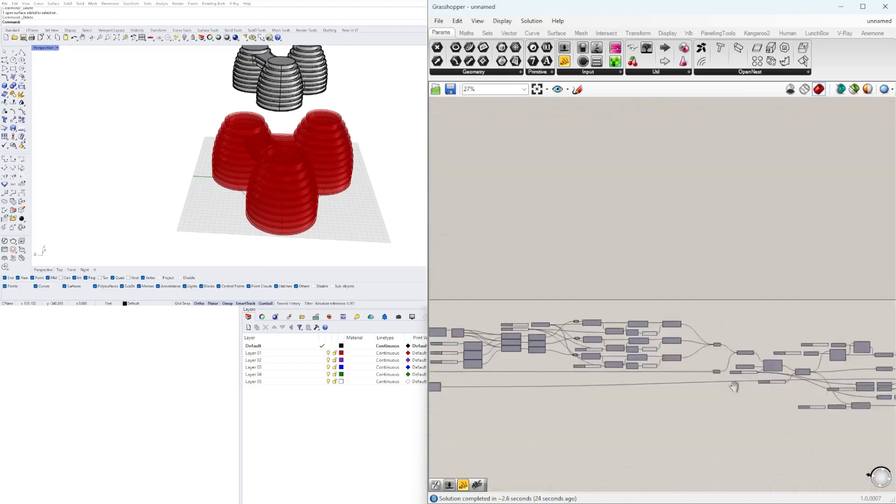
scroll(596, 376, "up", 8)
left_click(516, 143)
left_click_drag(569, 360, 556, 366)
scroll(559, 394, "down", 3)
scroll(543, 245, "up", 5)
left_click_drag(521, 231, 545, 225)
scroll(591, 293, "down", 5)
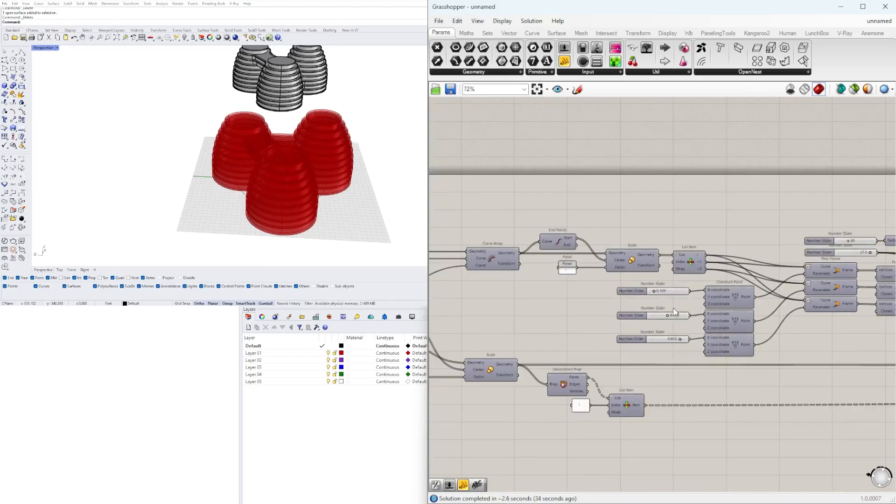
Rename the first Construct Point's X coordinate slider as BRIDGE LOCATION
scroll(678, 302, "up", 4)
left_click(606, 279)
scroll(642, 313, "up", 2)
right_click(636, 313)
type("BRIDGE LOCAI")
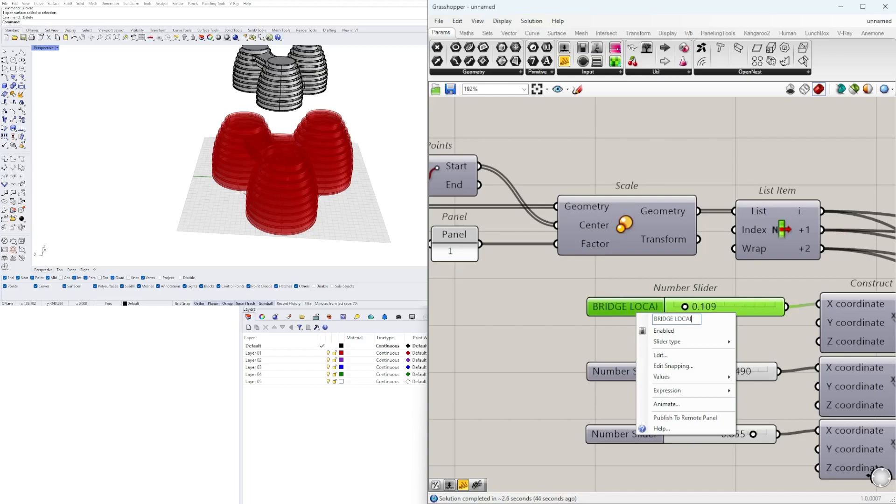
key("BackSpace")
type("TION")
key("Return")
Name the three Construct Point X coordinate sliders BRIDGE LOCATION 1, BRIDGE LOCATION 2 and BRIDGE LOCATION 3
scroll(657, 357, "down", 2)
left_click_drag(686, 439, 591, 316)
scroll(687, 350, "up", 1)
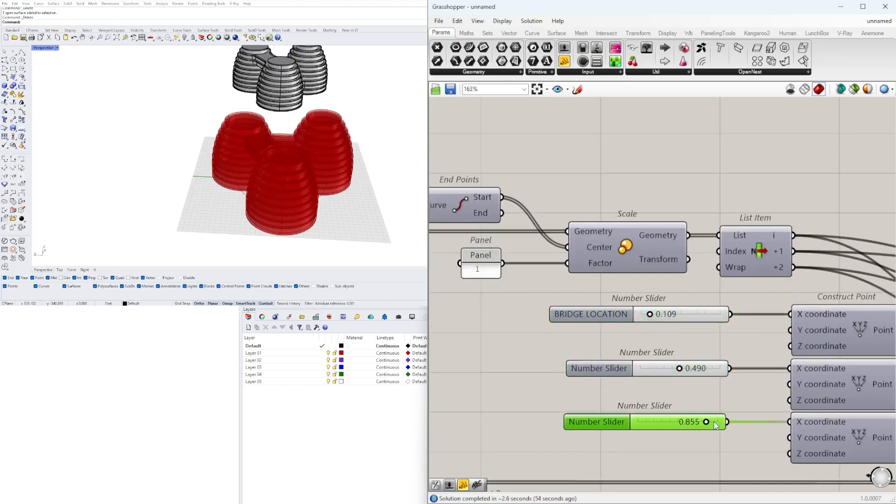
right_click_drag(716, 425, 661, 387)
right_click(531, 331)
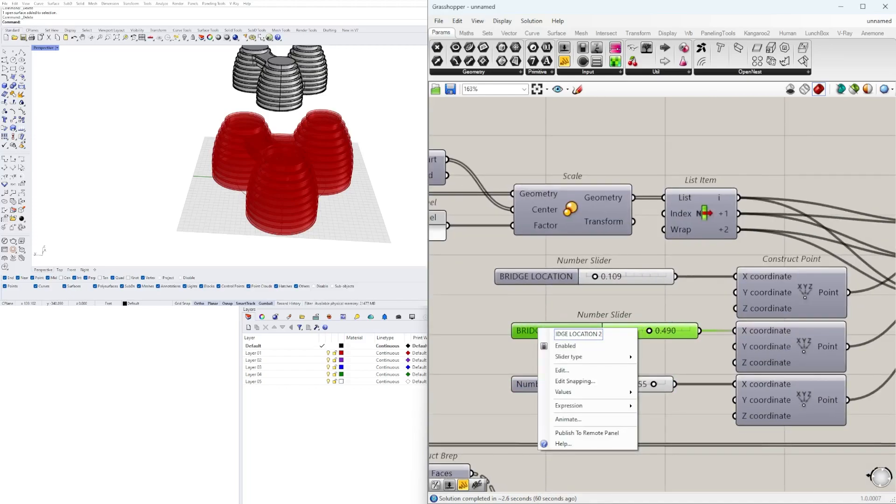
key("Return")
right_click(534, 385)
type("3")
key("Return")
right_click(548, 275)
type("1")
key("Return")
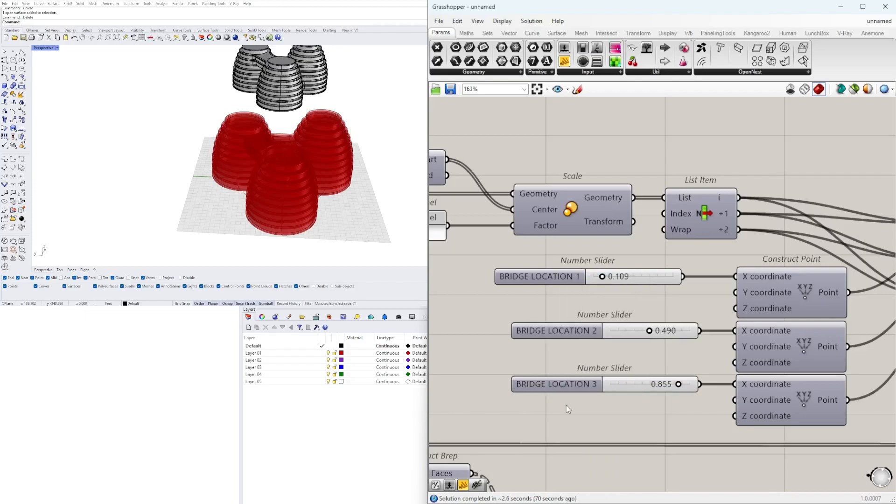
Line up the bridge location sliders and move the List Item with its panel closer to Deconstruct Brep
left_click_drag(552, 333, 535, 333)
scroll(647, 302, "down", 5)
scroll(700, 304, "up", 3)
scroll(819, 351, "down", 6)
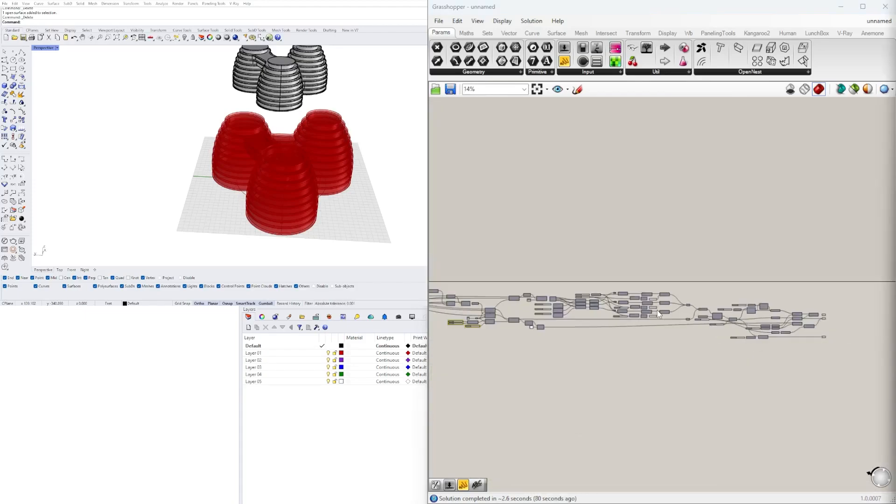
scroll(685, 373, "up", 6)
left_click_drag(686, 374, 658, 376)
right_click_drag(805, 401, 719, 385)
left_click_drag(719, 384, 556, 353)
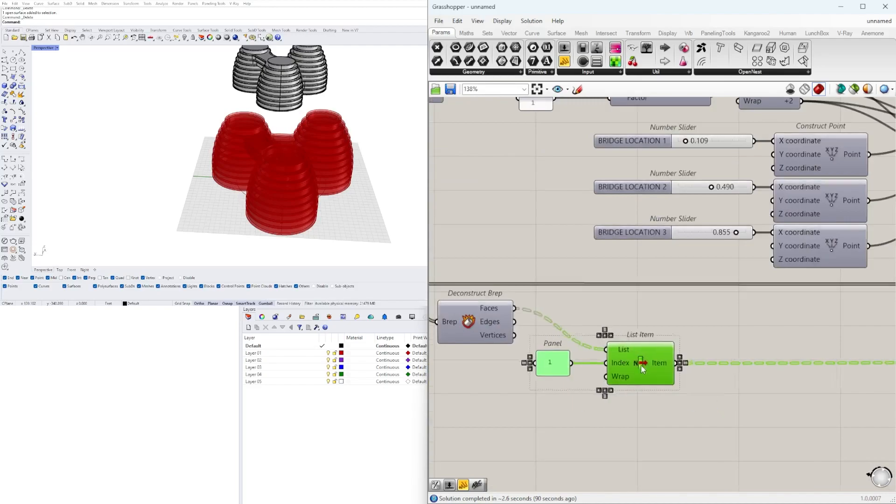
left_click_drag(654, 363, 606, 363)
Group the three bridge location sliders
scroll(635, 304, "down", 5)
right_click_drag(823, 341, 495, 340)
scroll(603, 324, "up", 4)
left_click_drag(603, 329, 641, 308)
scroll(654, 326, "down", 5)
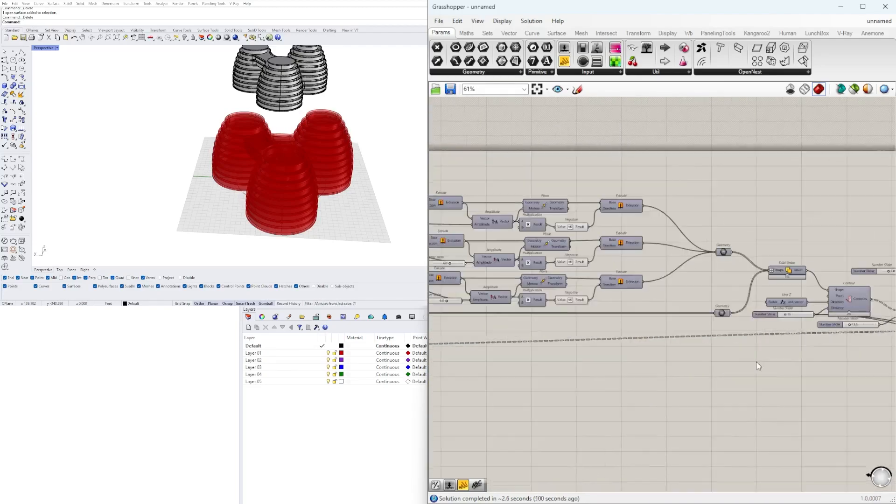
scroll(663, 262, "up", 3)
left_click(658, 249)
key("ctrl+g")
left_click(659, 296)
key("ctrl+g")
left_click(659, 343)
scroll(659, 343, "down", 4)
Rename the bridge Unit Z Factor slider as BRIDGE HEIGHT and relabel the slider directly below it
scroll(672, 234, "up", 3)
left_click_drag(672, 224, 638, 242)
right_click_drag(639, 243, 690, 265)
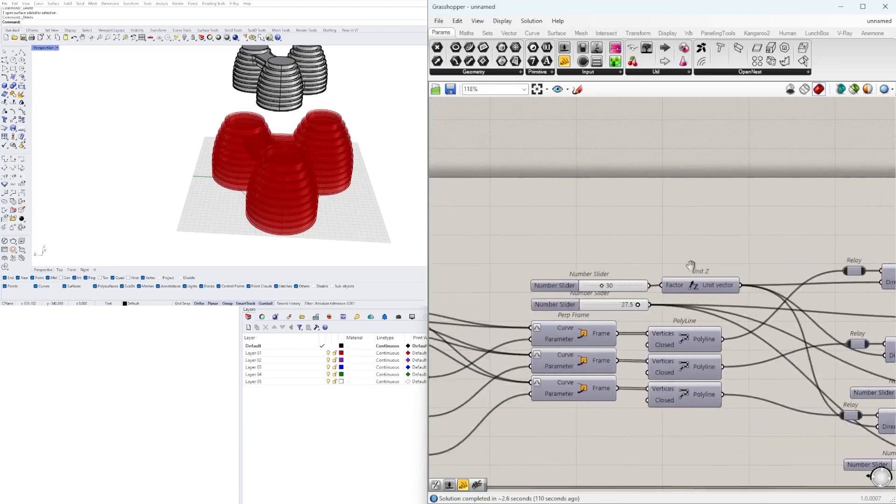
scroll(572, 286, "up", 2)
right_click(518, 286)
type("BRIDGE HEIGHT")
key("Return")
right_click(542, 310)
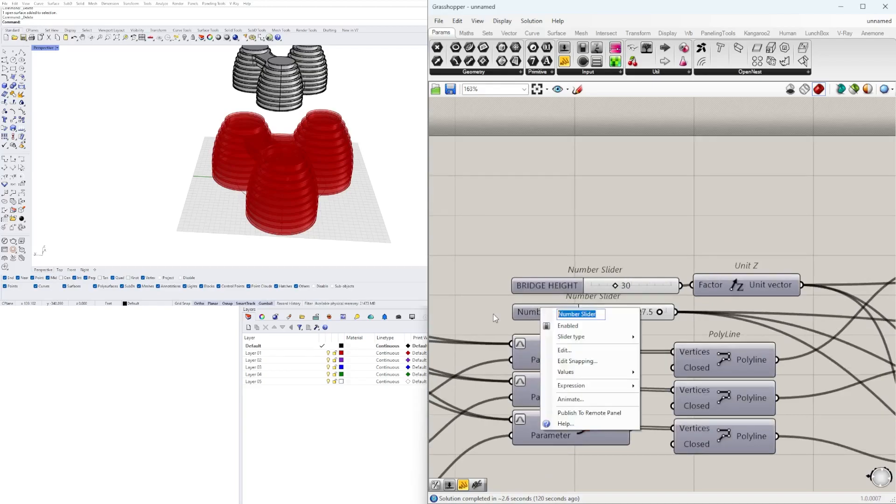
key("Return")
Insert a relay after the slider below BRIDGE HEIGHT and group the two bridge sliders
scroll(579, 270, "down", 1)
right_click_drag(651, 239, 719, 274)
left_click_drag(738, 275, 663, 329)
left_click_drag(663, 326, 617, 316)
double_click(808, 326)
left_click(662, 323)
left_click(667, 308, "shift")
key("ctrl+g")
left_click(673, 222)
Delete the leftover Number Sliders beside the Amplitude components of the bridge extrusions
scroll(672, 220, "down", 5)
right_click_drag(775, 317, 677, 308)
scroll(700, 327, "up", 3)
right_click_drag(728, 299, 743, 333)
right_click_drag(882, 355, 592, 341)
left_click(605, 353)
right_click_drag(467, 364, 848, 365)
left_click_drag(632, 372, 594, 380)
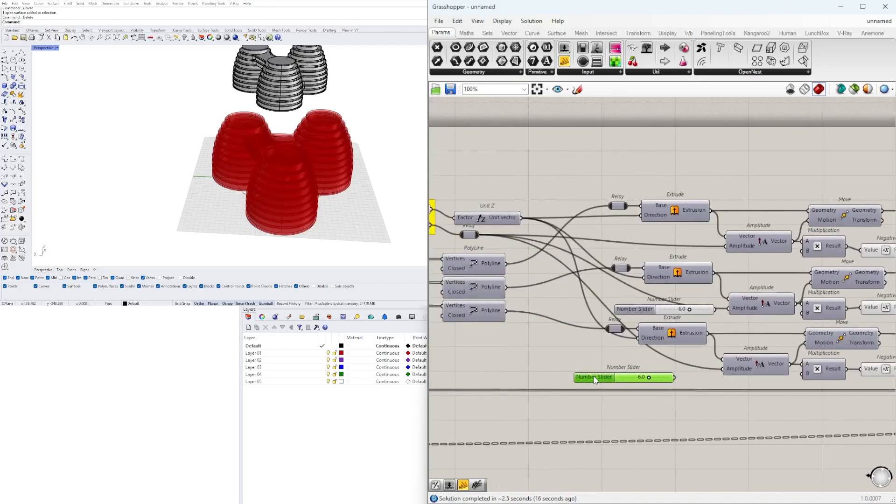
key("Delete")
right_click_drag(633, 321, 704, 344)
Rename the slider feeding the Contour distance as FLOOR HEIGHT and group it
scroll(653, 262, "down", 1)
left_click(761, 266)
left_click(761, 372)
right_click_drag(841, 337, 467, 285)
left_click_drag(700, 370, 586, 349)
scroll(581, 346, "up", 3)
double_click(579, 345)
left_click(625, 436)
right_click(586, 348)
left_click_drag(644, 353, 555, 349)
type("FLOOR HEIGHT\\")
key("BackSpace")
key("Return")
Rename the Fillet radius slider as FILLET INTERSECTIONS in its own group, and insert a relay after the FLOOR HEIGHT slider
right_click_drag(765, 396, 653, 385)
left_click_drag(651, 364, 618, 390)
right_click(618, 382)
type("FI")
left_click_drag(676, 387, 592, 401)
type("LLET INTERSECTIONS")
key("Return")
right_click_drag(593, 287, 747, 302)
double_click(800, 347)
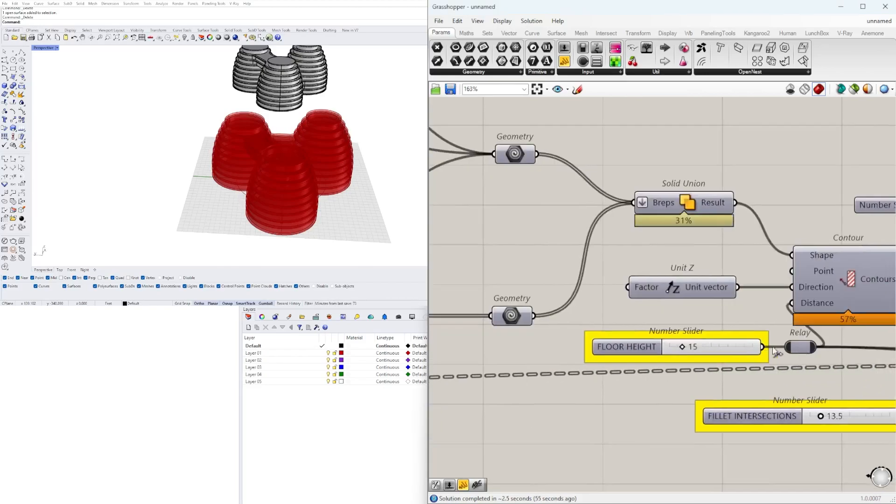
Rename the slider driving the guardrail Extrude's Unit Z as GUARDRAIL HEIGHT and group it
scroll(747, 364, "down", 3)
left_click(691, 368)
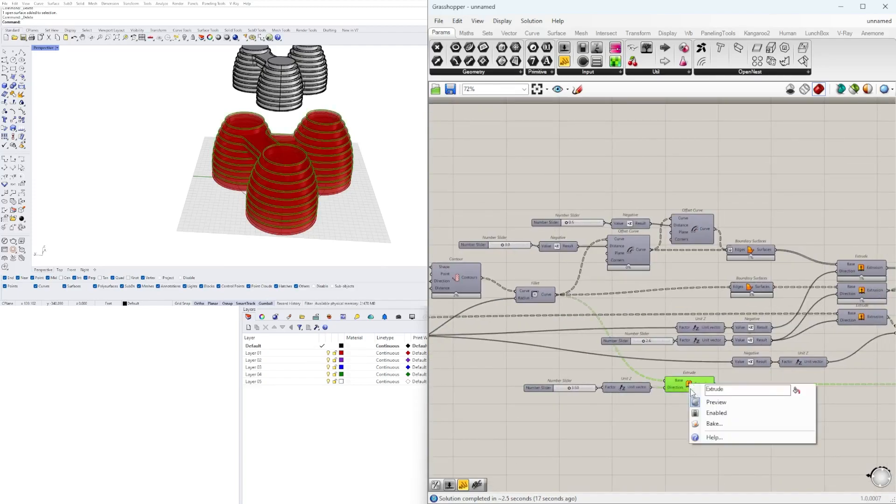
scroll(571, 380, "up", 4)
right_click(501, 389)
type("GUARDRAIL HEIGHT")
key("Return")
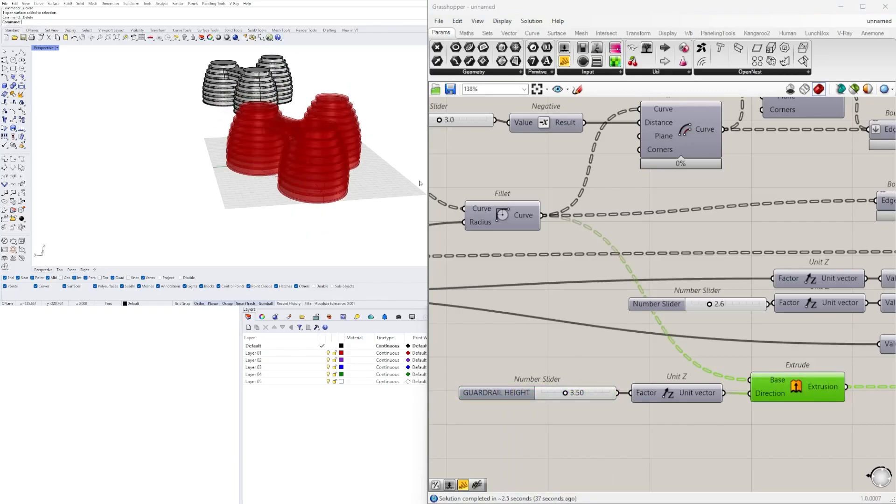
scroll(577, 332, "down", 4)
Rename the floor extrusion's Unit Z slider as FLOOR DEPTH and group it
right_click(671, 372)
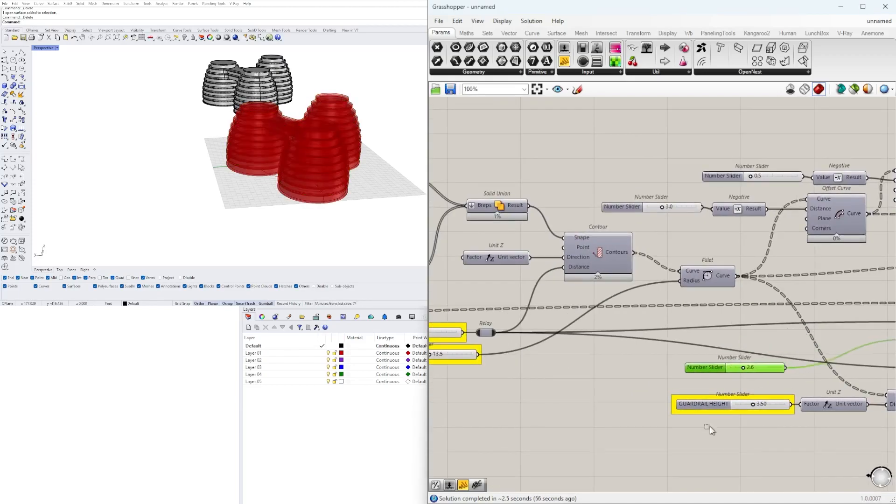
scroll(646, 370, "up", 3)
left_click_drag(645, 366, 645, 370)
scroll(653, 371, "up", 4)
right_click(657, 367)
type("FLOOR DEPTH")
left_click(641, 367)
key("ctrl+g")
scroll(640, 380, "down", 4)
Line up the three output Geometry parameters in a column at the end of the definition
left_click_drag(647, 451, 605, 354)
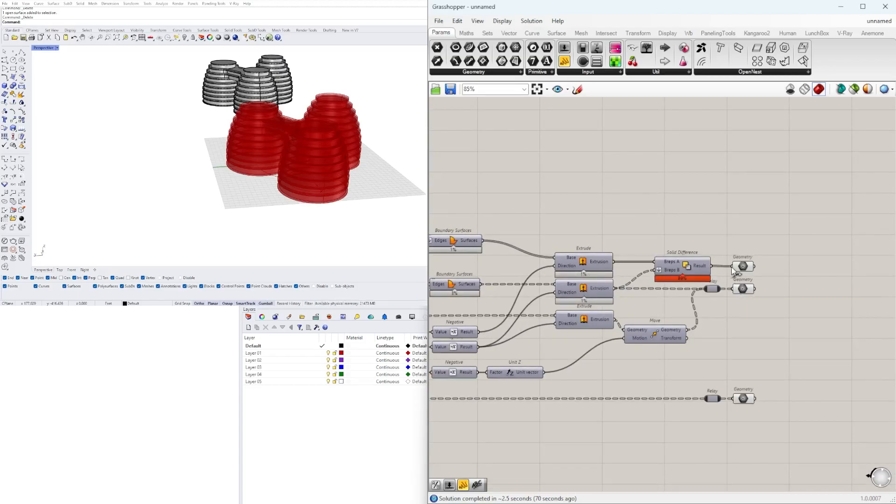
double_click(721, 266)
left_click_drag(791, 233, 835, 344)
left_click(817, 426)
left_click_drag(777, 289, 831, 318)
left_click_drag(776, 266, 835, 292)
left_click_drag(863, 266, 824, 365)
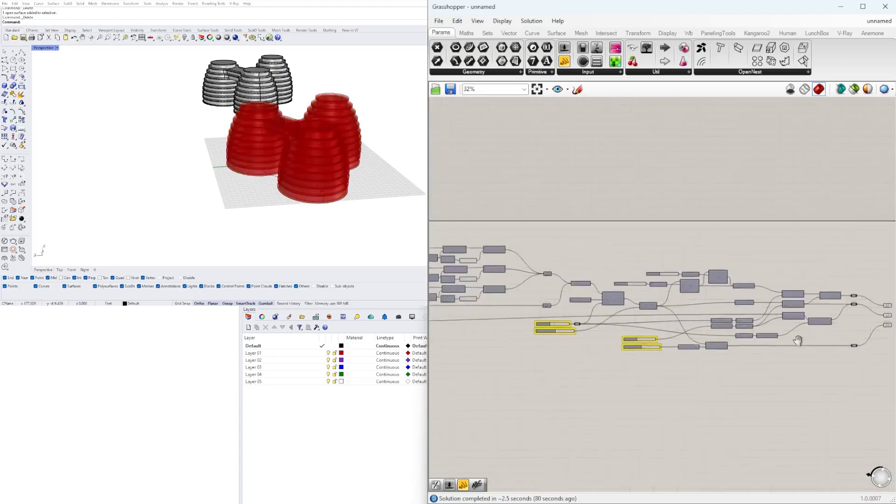
Rename the slider feeding the first Offset Curve's Negative as OVERHANG and group it
scroll(499, 323, "up", 5)
right_click(499, 317)
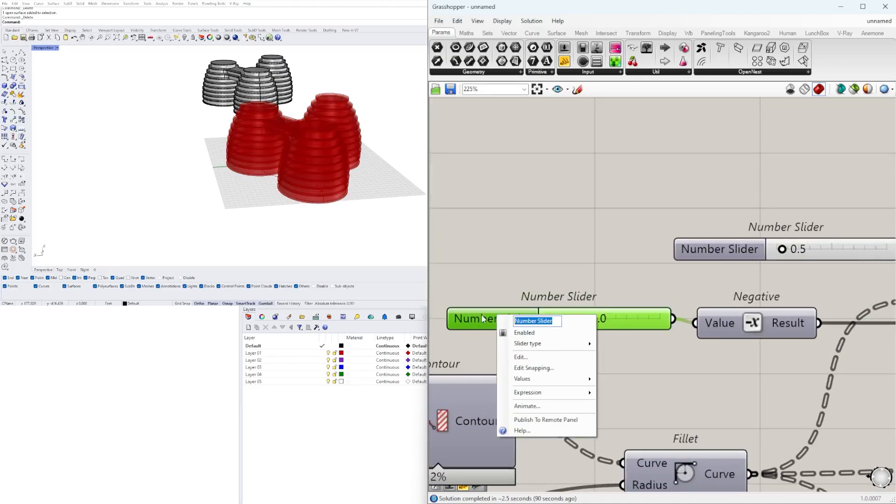
type("OVERHANG")
key("Return")
Rename the slider feeding the second Offset Curve's Negative as WALL DEPTH
scroll(483, 318, "down", 4)
right_click_drag(877, 399, 707, 329)
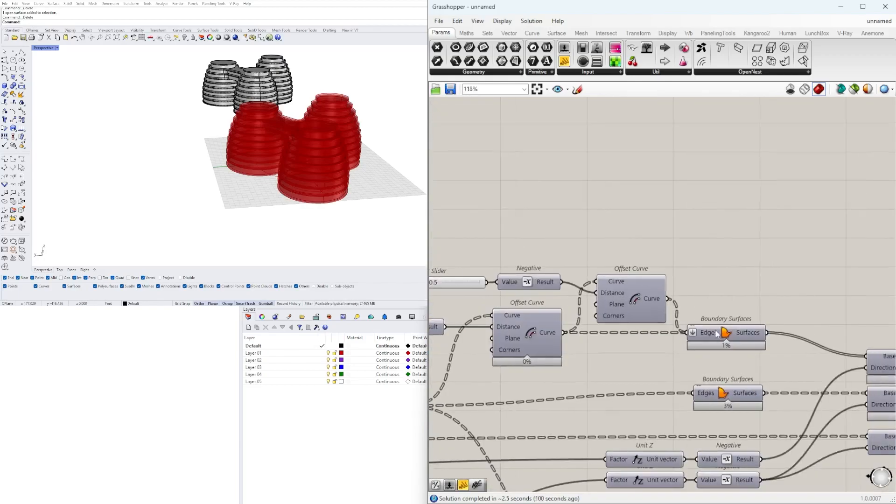
right_click_drag(514, 327, 712, 329)
scroll(601, 295, "up", 3)
right_click(606, 284)
type("WALL DEPTH")
left_click(586, 295)
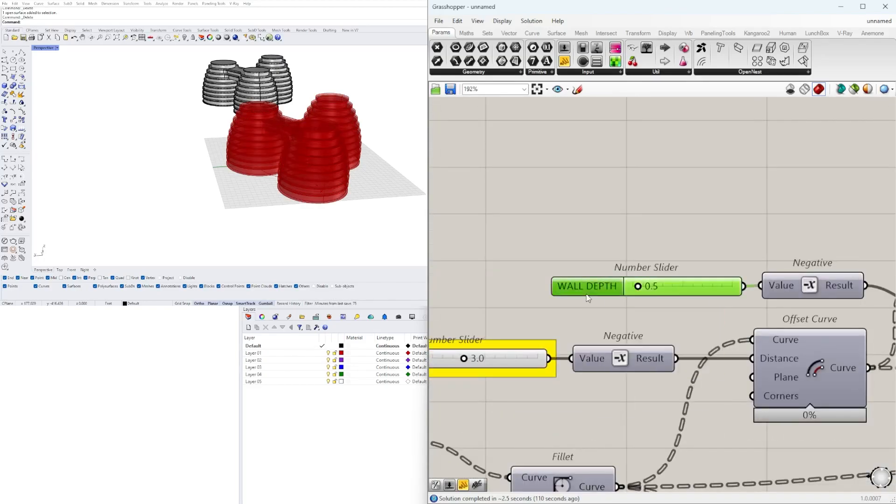
Group the uppermost output Geometry parameter and label the group WALL
scroll(591, 283, "down", 6)
scroll(759, 324, "up", 7)
left_click(738, 322)
key("ctrl+g")
right_click(733, 298)
type("WALL")
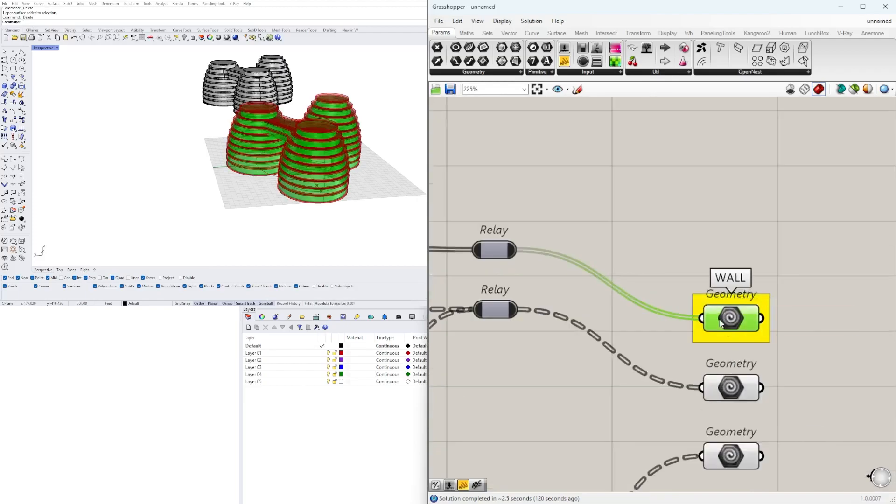
Group the middle output Geometry parameter and label the group FLOOR
left_click(738, 387)
key("ctrl+g")
right_click(732, 367)
type("FLOOR")
key("Return")
Group the lowest output Geometry parameter and label the group GUARDRAIL
left_click(719, 452)
right_click_drag(719, 452, 696, 422)
key("ctrl+g")
right_click(693, 408)
type("GUARDRAIL")
Space out and align the WALL, FLOOR and GUARDRAIL output groups in one column
scroll(697, 362, "down", 1)
left_click_drag(710, 421, 710, 446)
left_click_drag(708, 301, 780, 441)
scroll(764, 379, "down", 3)
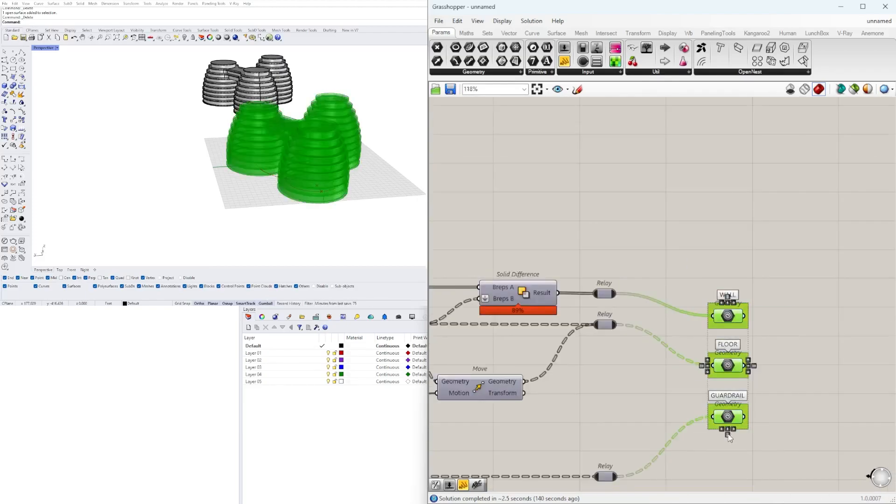
left_click(819, 425)
Save the cleaned-up Grasshopper definition
scroll(765, 375, "down", 8)
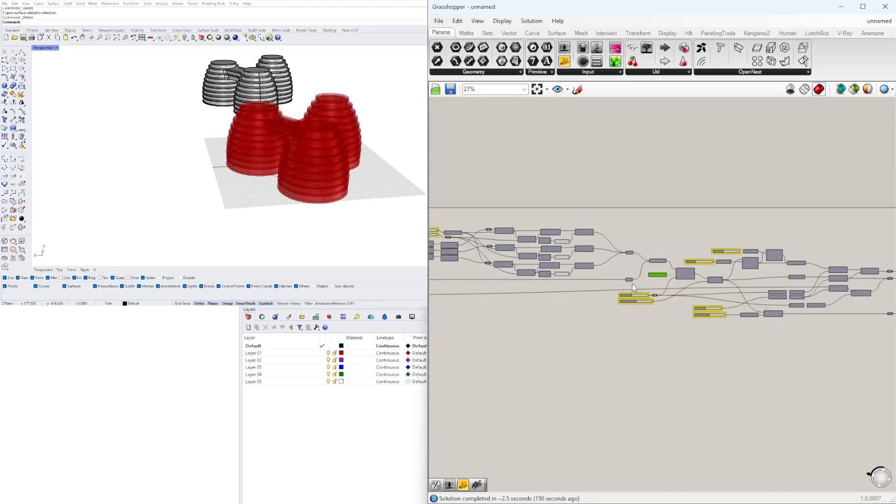
key("ctrl+s")
key("Return")
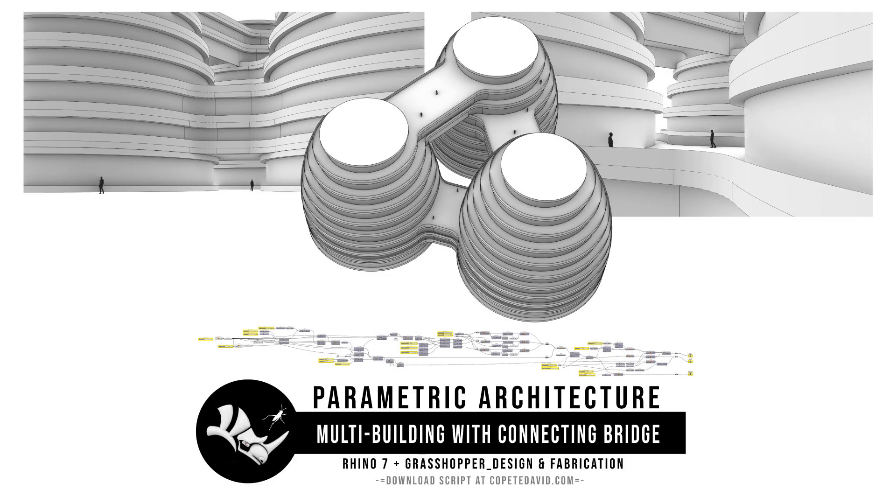